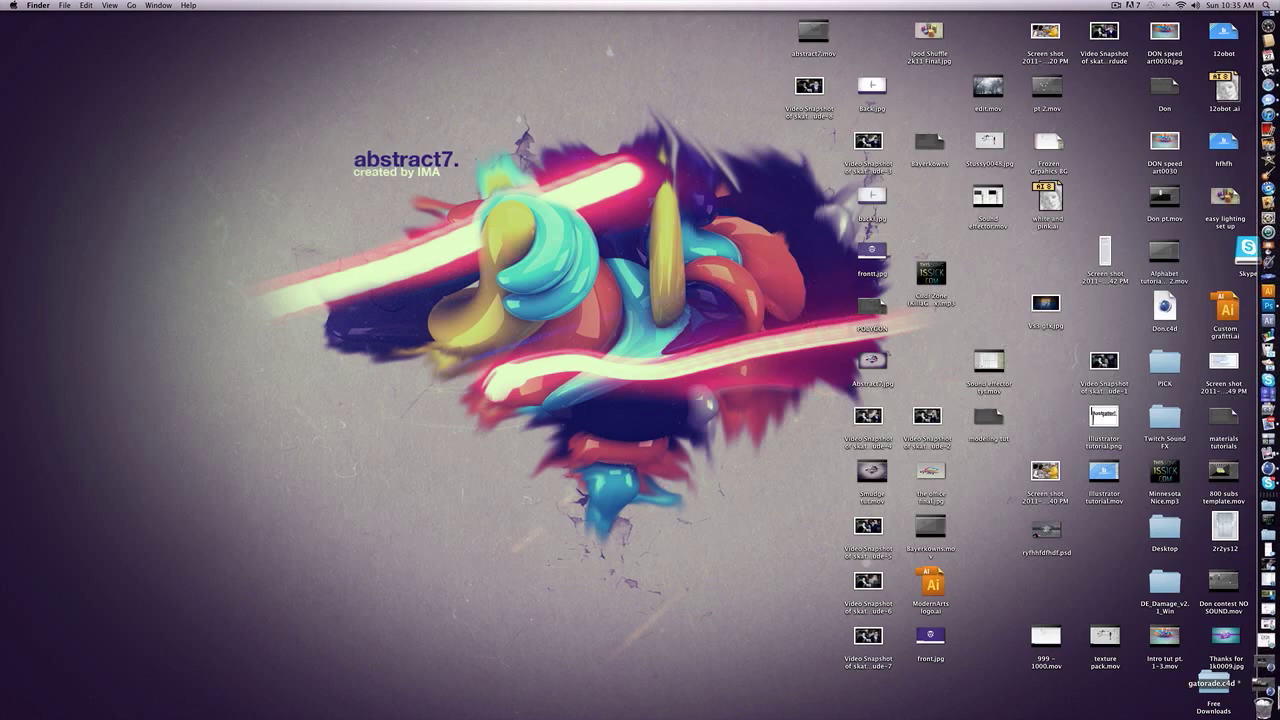
# - Switch to Cinema 4D and create a new empty project
pyautogui.click(1266, 683)
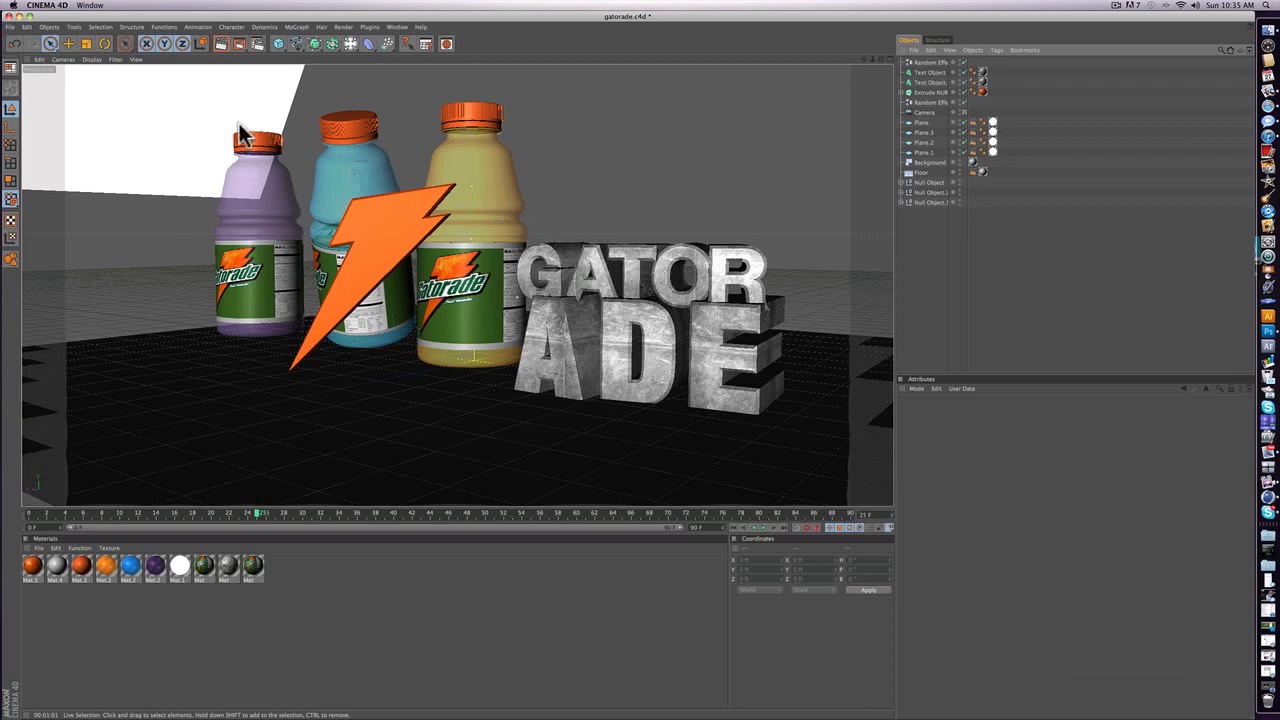
pyautogui.click(10, 27)
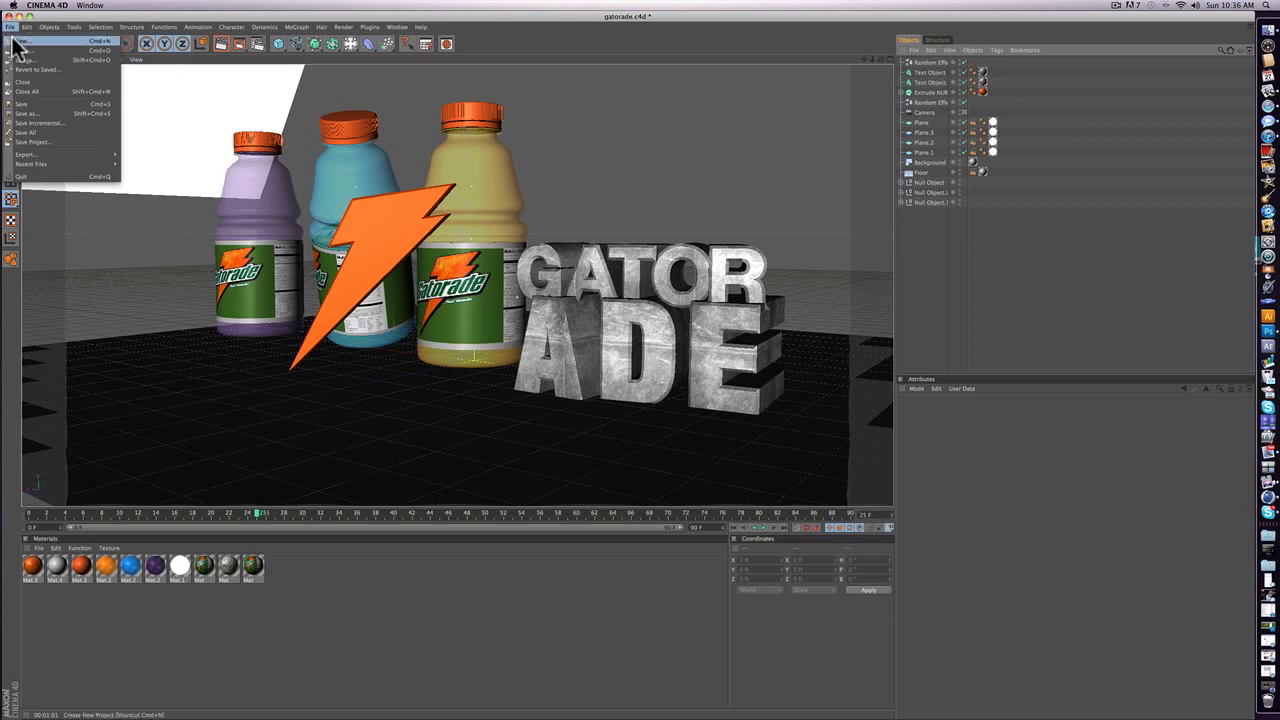
pyautogui.click(14, 42)
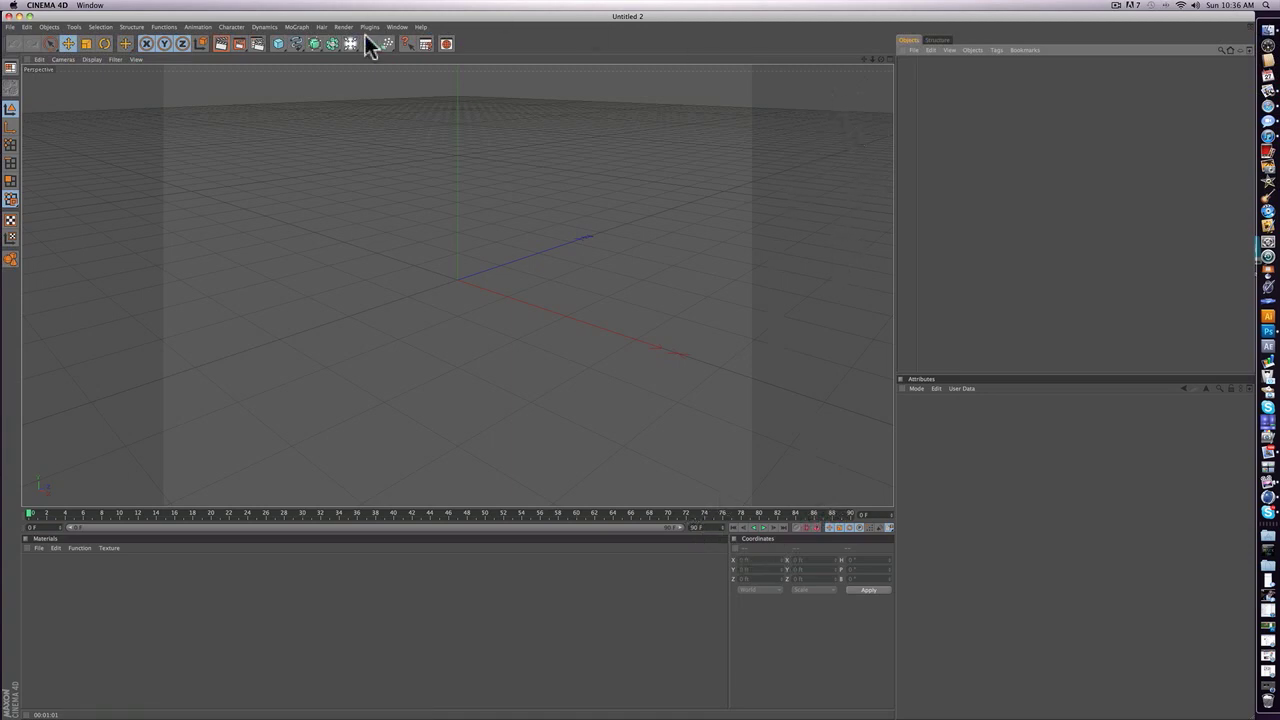
pyautogui.moveTo(350, 44); pyautogui.dragTo(522, 75)
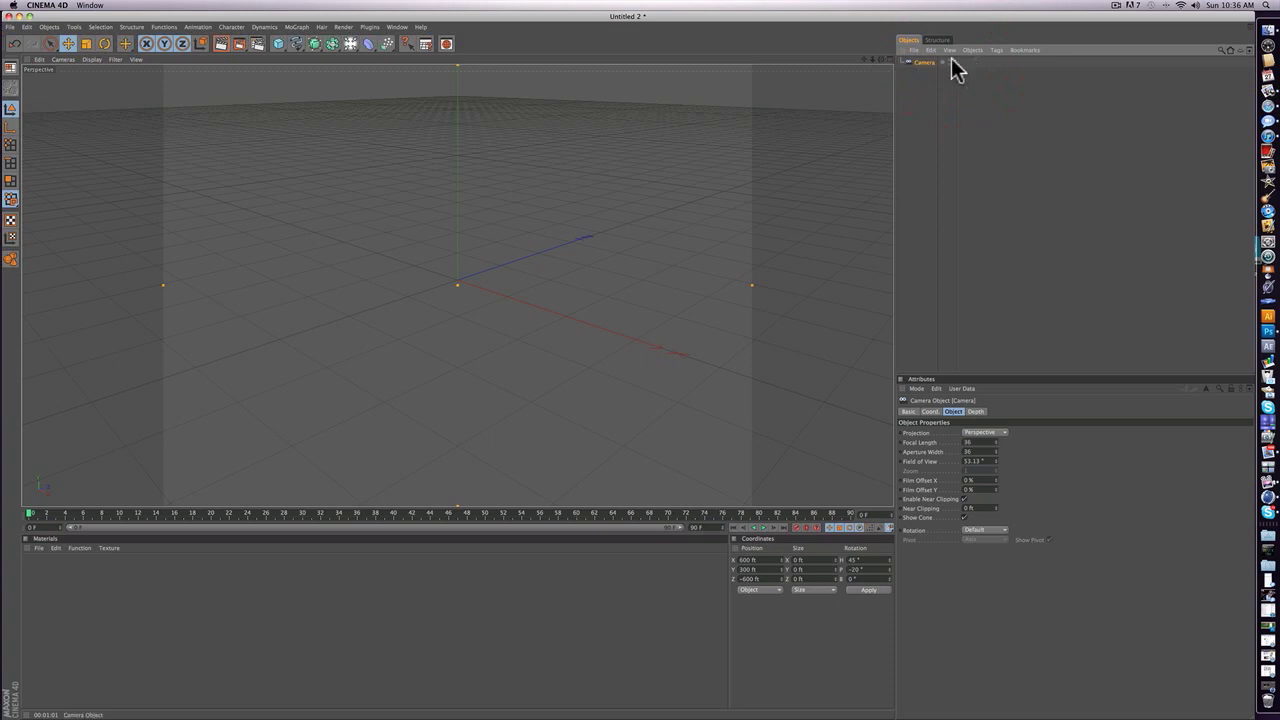
pyautogui.click(953, 62)
pyautogui.click(901, 70)
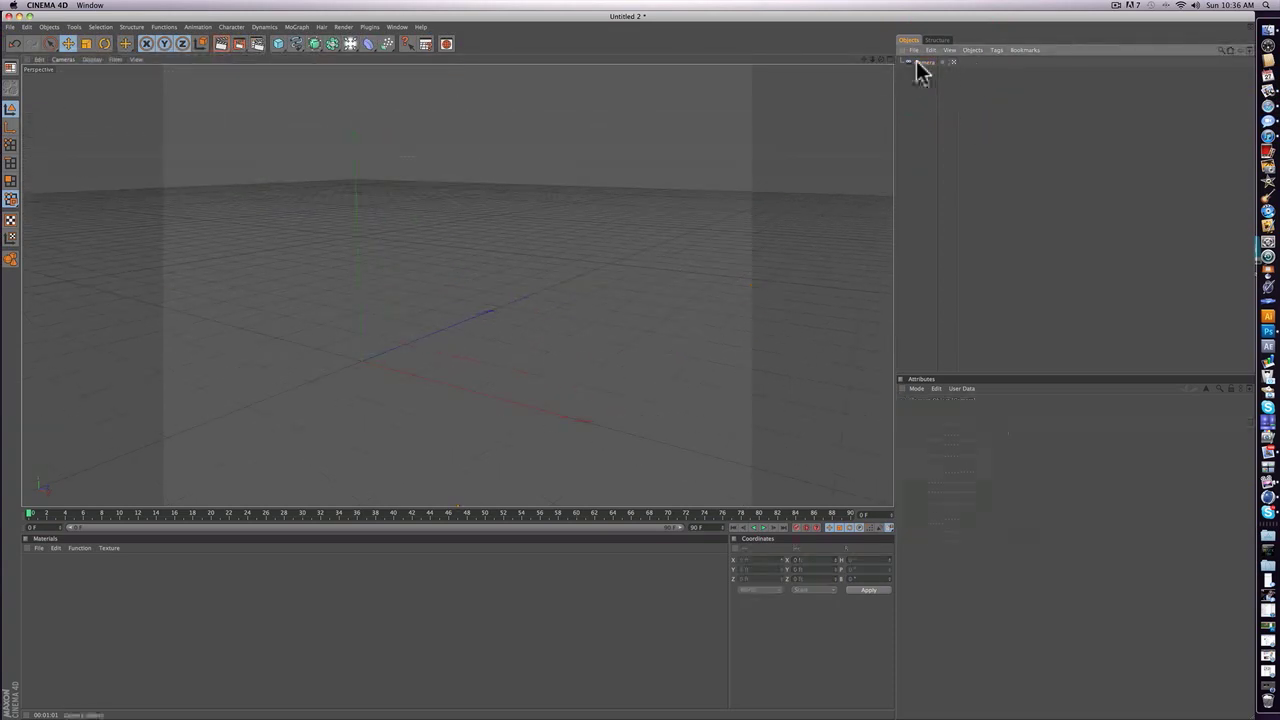
pyautogui.click(920, 63)
pyautogui.press('Delete')
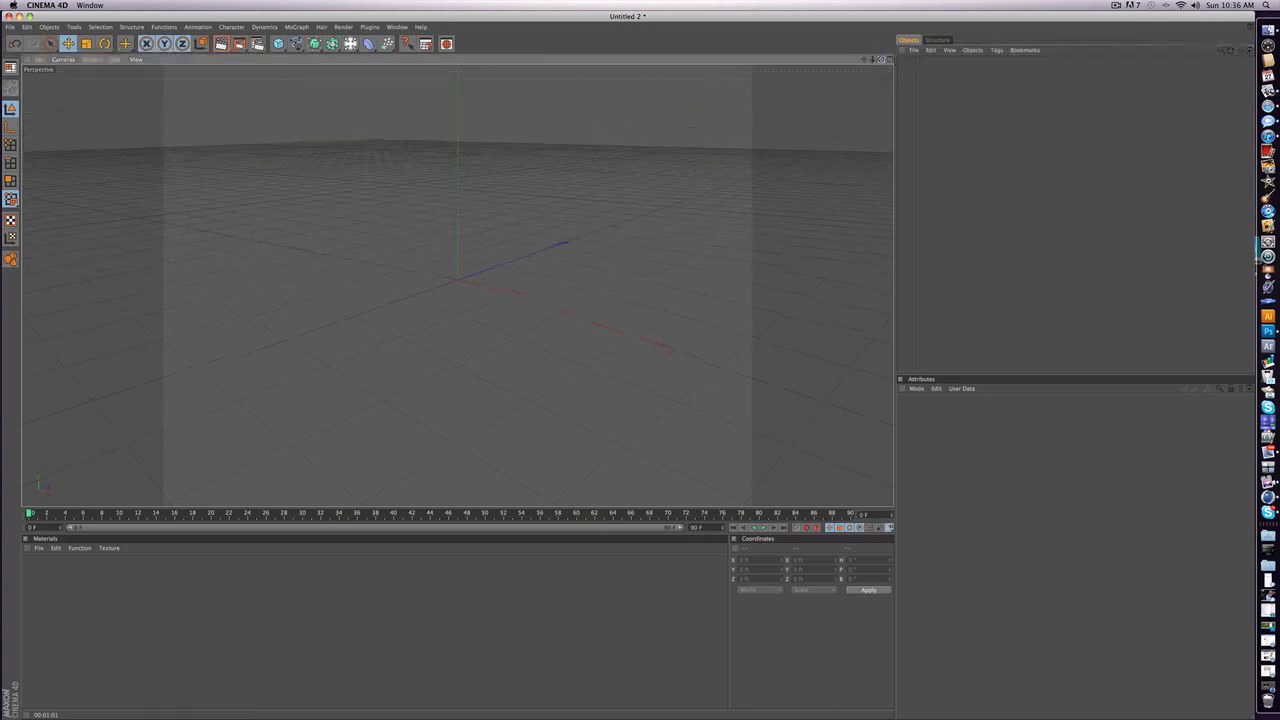
# - Add a camera with a level front view of the origin and keyframe it at frames 0 and 90
pyautogui.moveTo(881, 58); pyautogui.dragTo(881, 106)
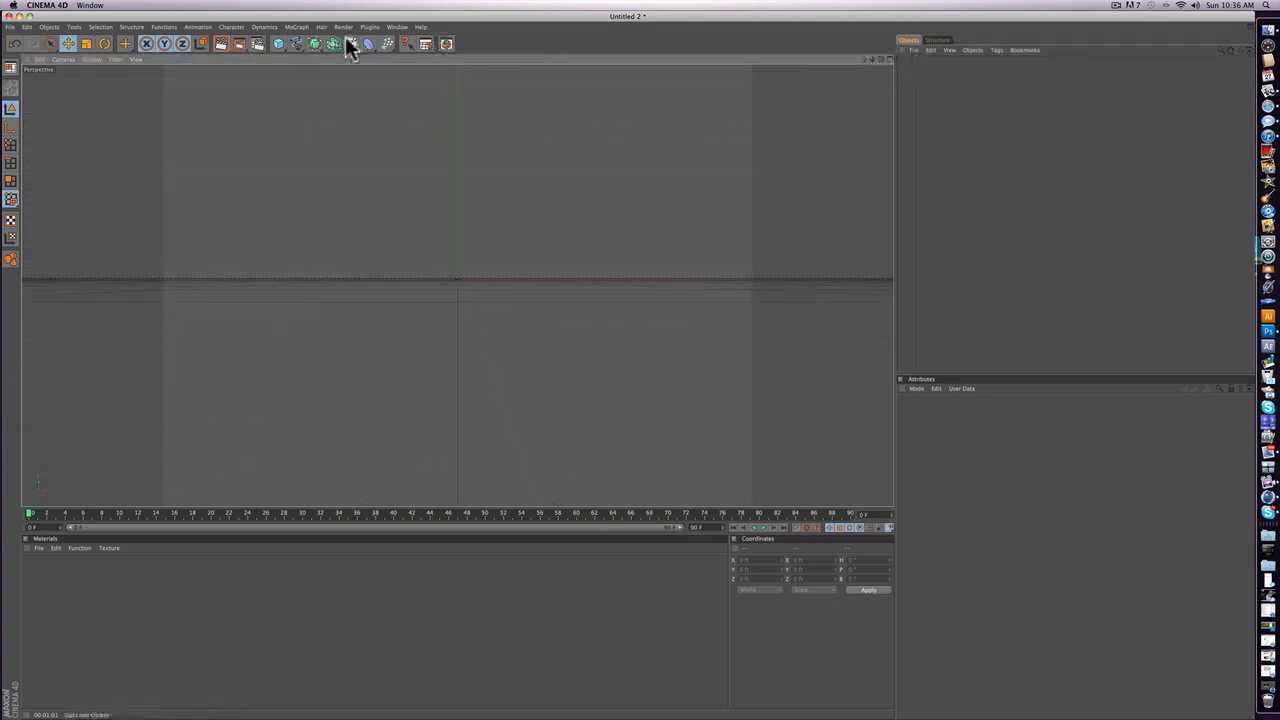
pyautogui.moveTo(434, 44); pyautogui.dragTo(560, 75)
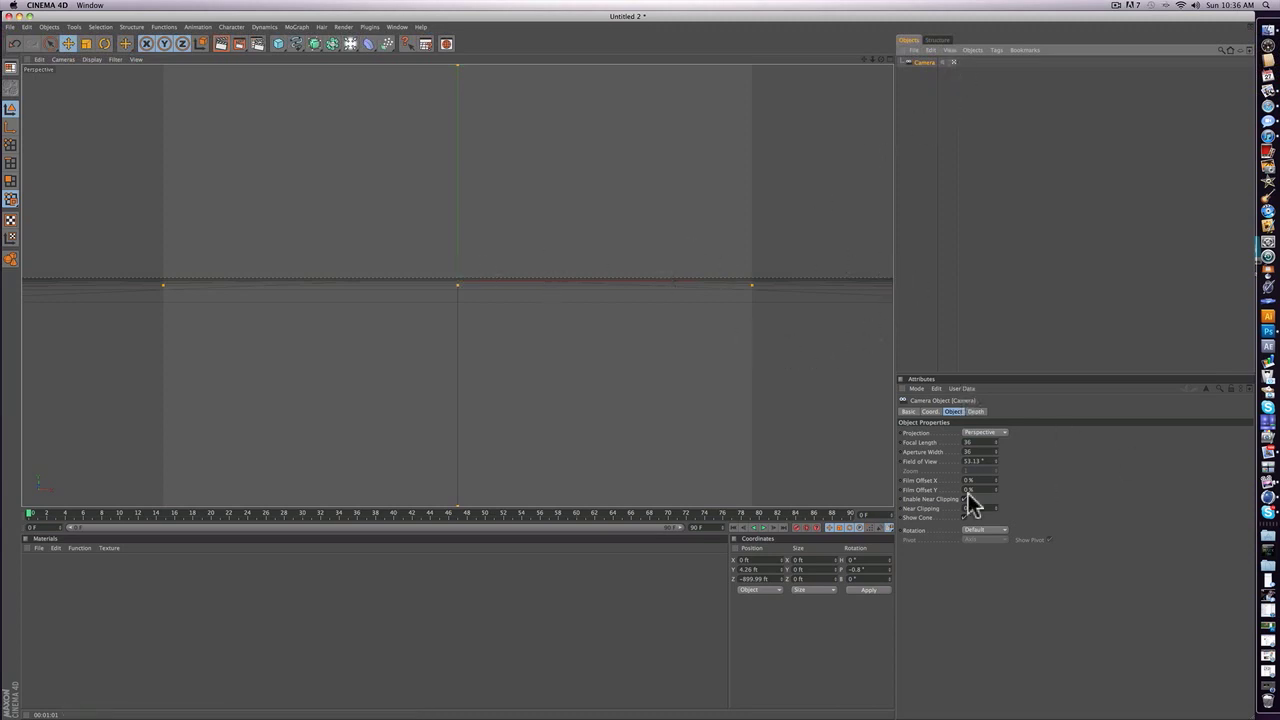
pyautogui.click(799, 514)
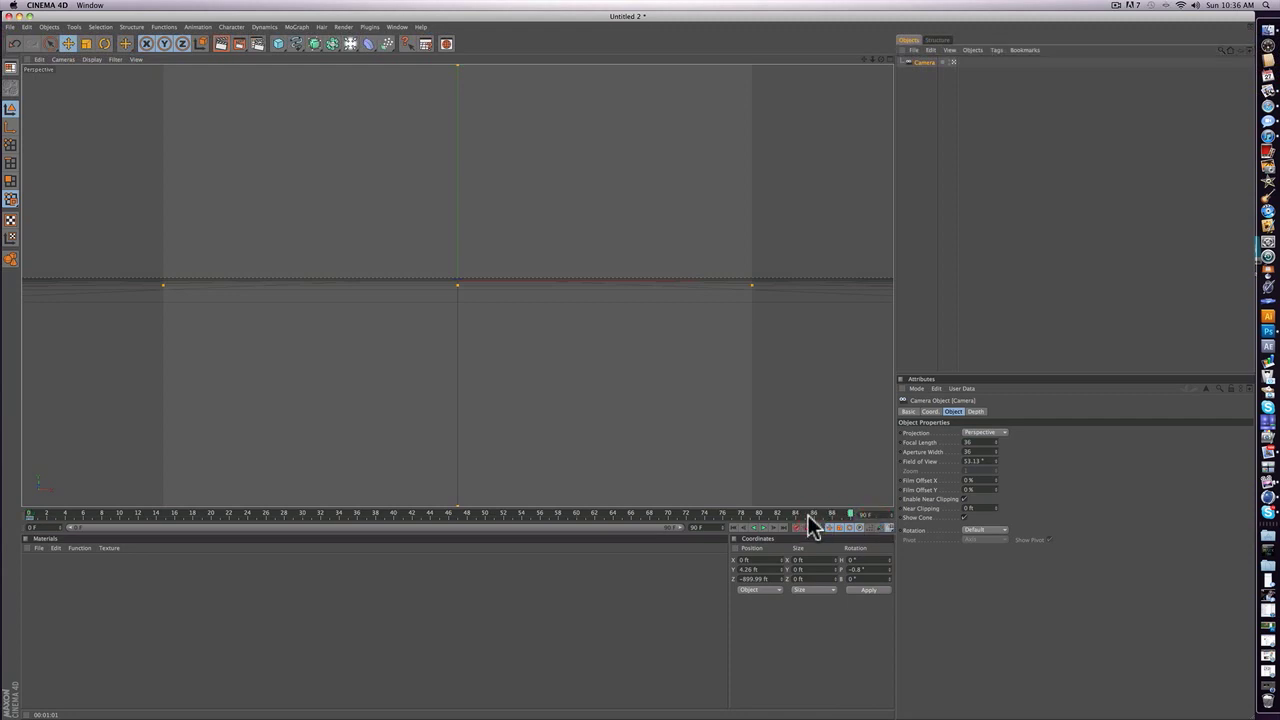
pyautogui.click(785, 527)
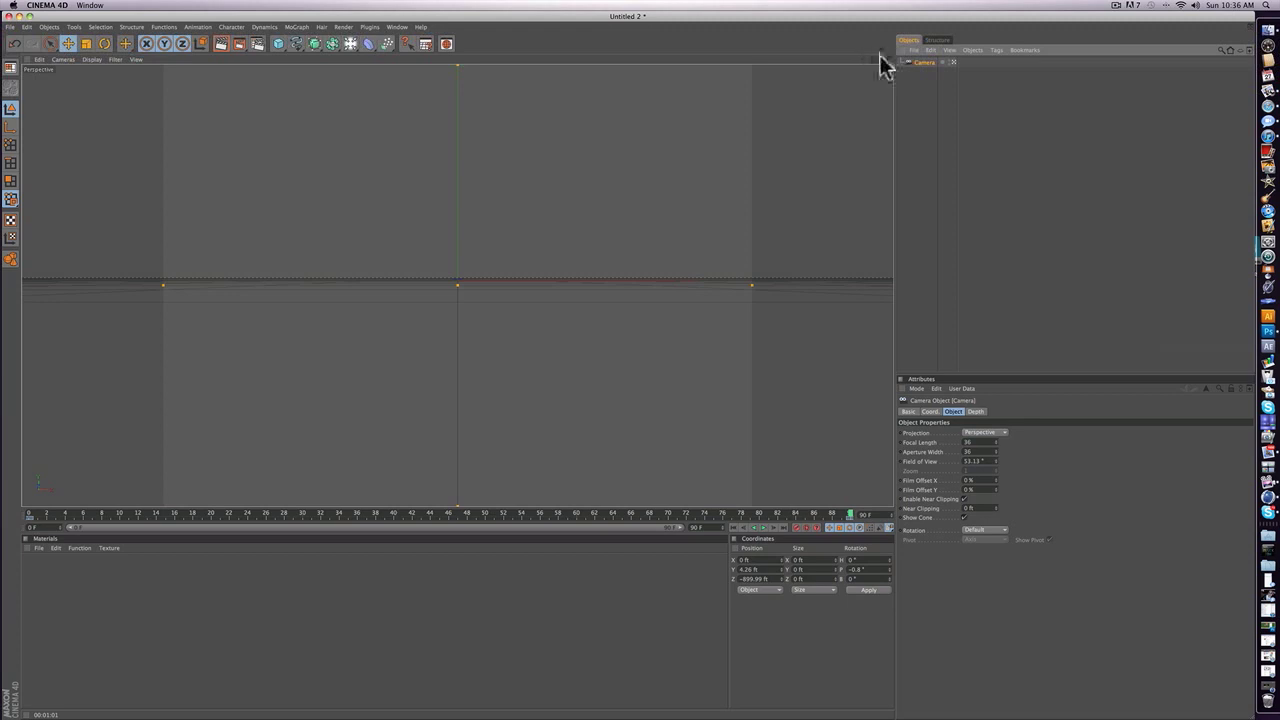
pyautogui.click(917, 69)
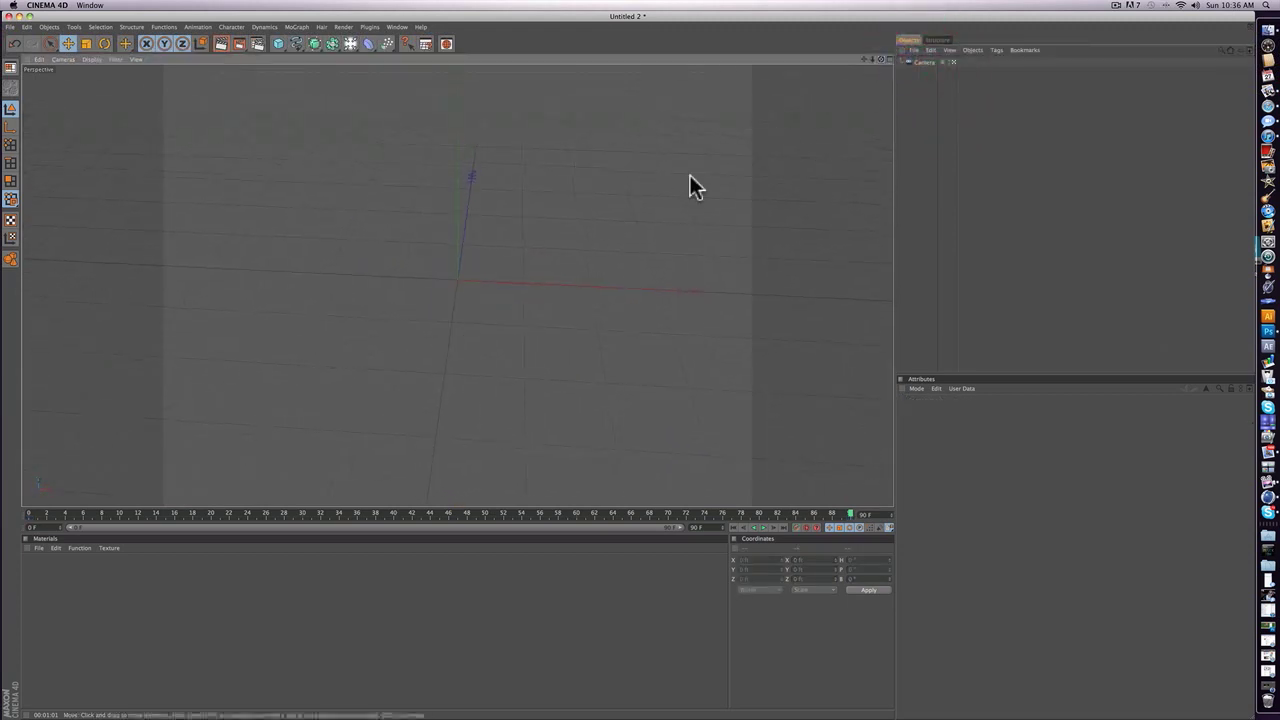
pyautogui.click(415, 515)
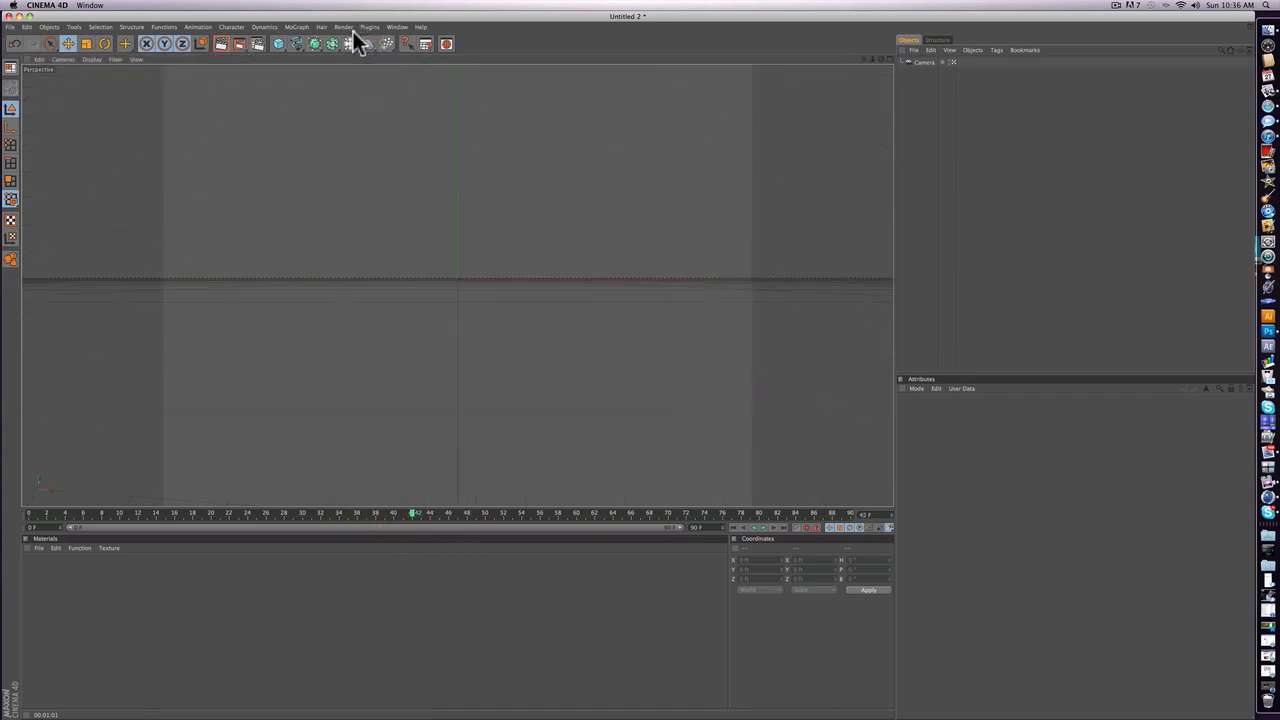
pyautogui.moveTo(353, 16); pyautogui.dragTo(365, 396)
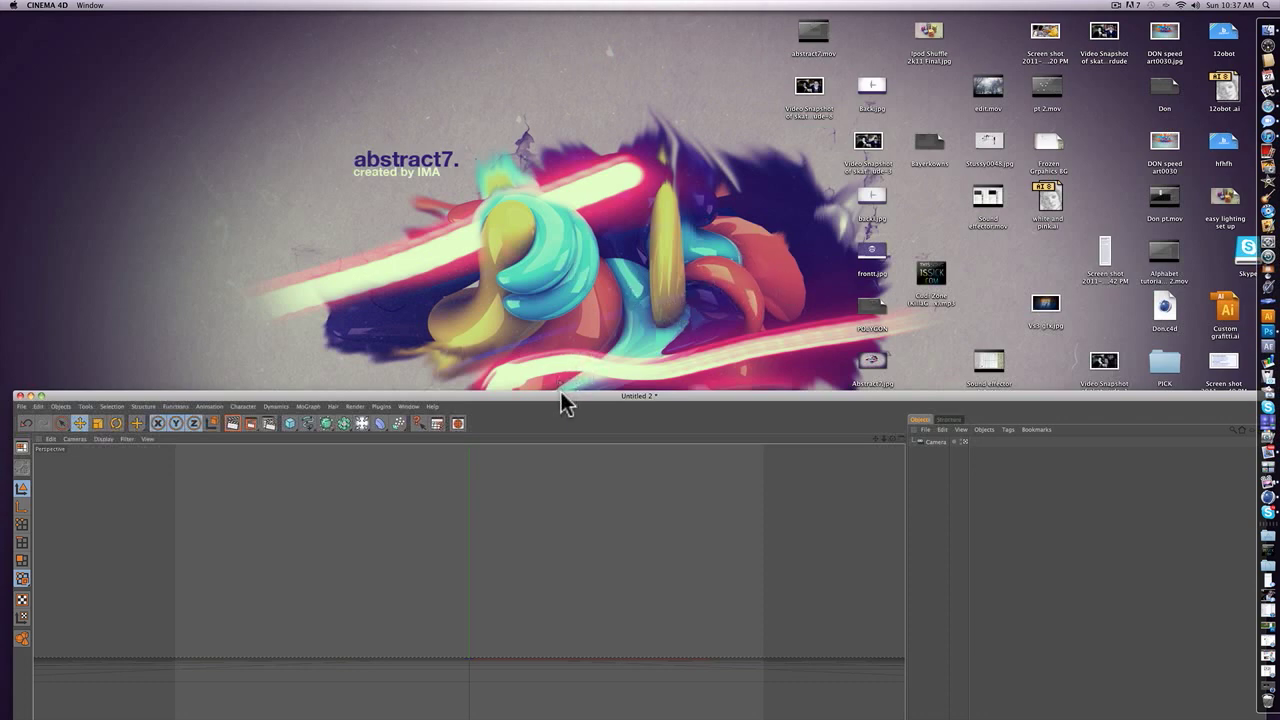
pyautogui.moveTo(561, 392); pyautogui.dragTo(560, 514)
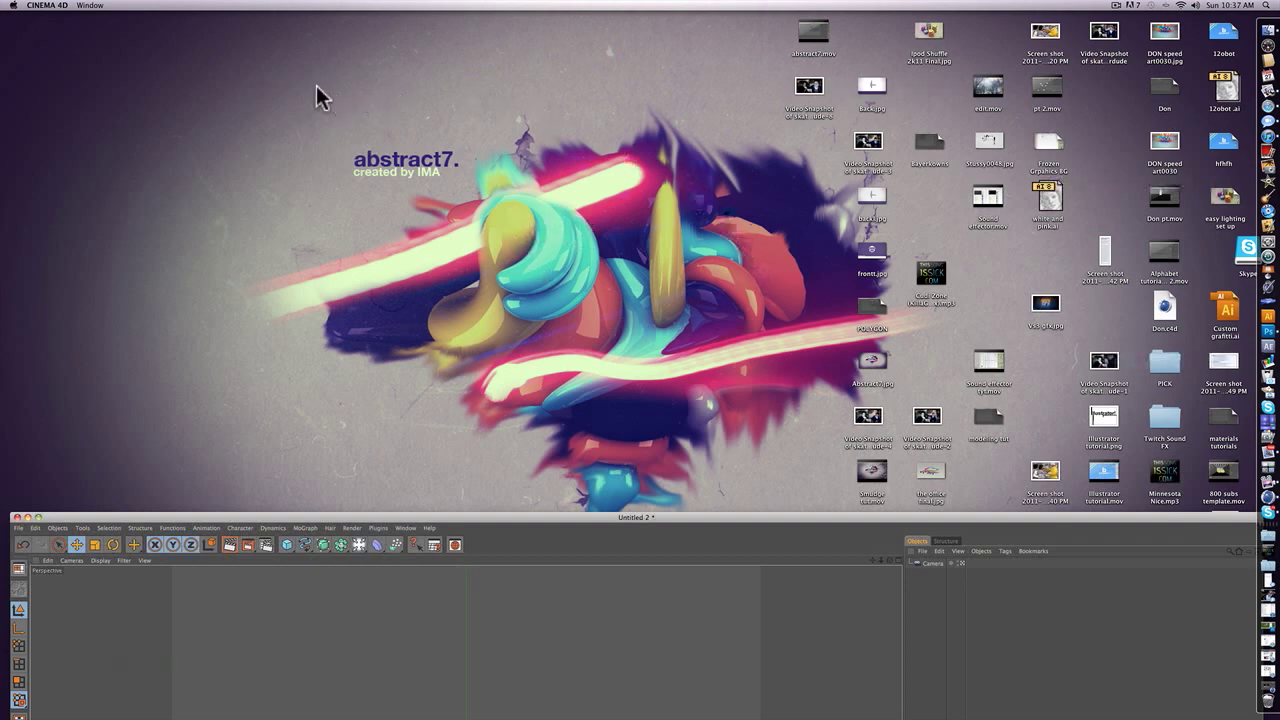
pyautogui.moveTo(304, 88); pyautogui.dragTo(623, 294)
pyautogui.moveTo(331, 137); pyautogui.dragTo(840, 488)
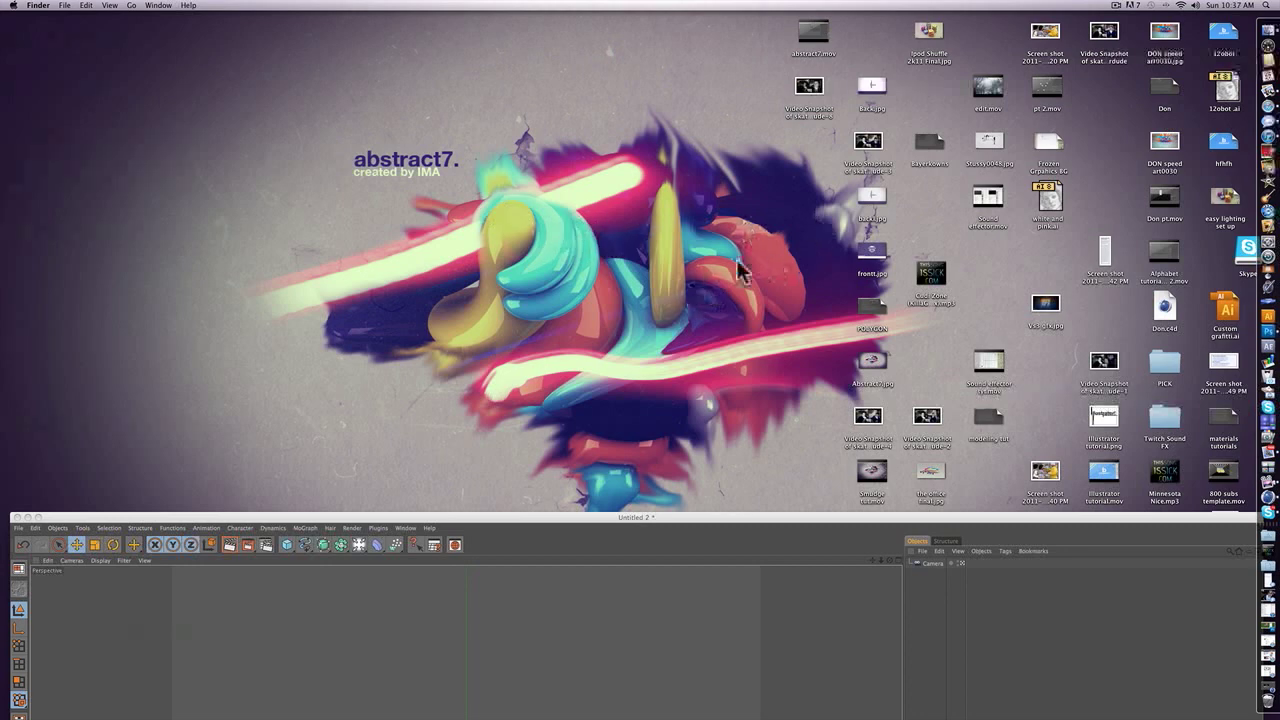
pyautogui.moveTo(697, 517); pyautogui.dragTo(689, 20)
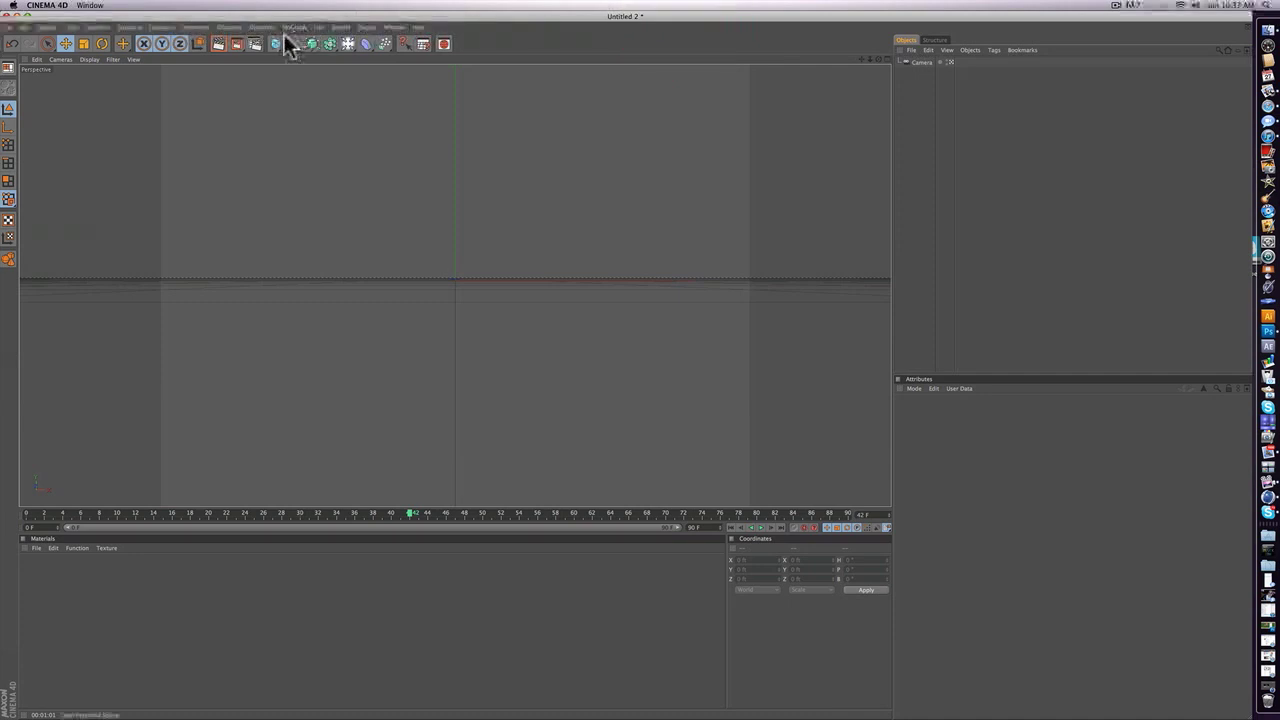
# - Add a capsule at the origin with a radius of 65 ft and a height of 247 ft
pyautogui.click(276, 44)
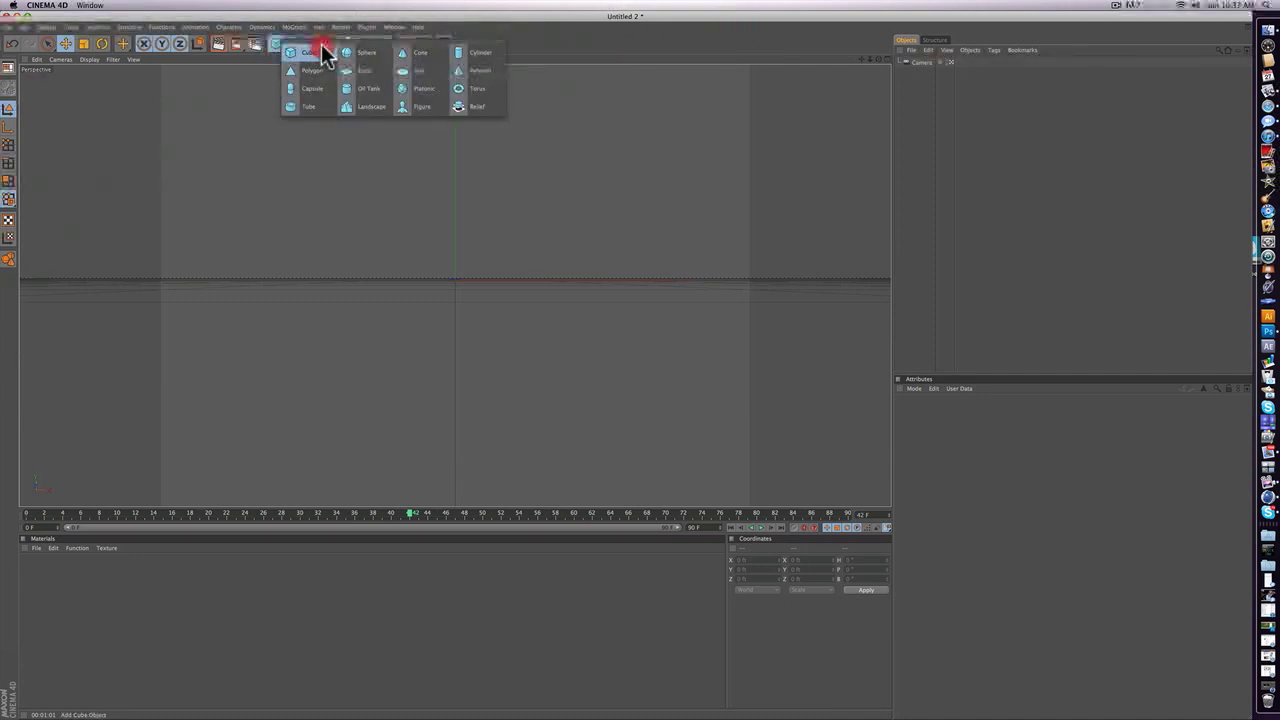
pyautogui.click(318, 88)
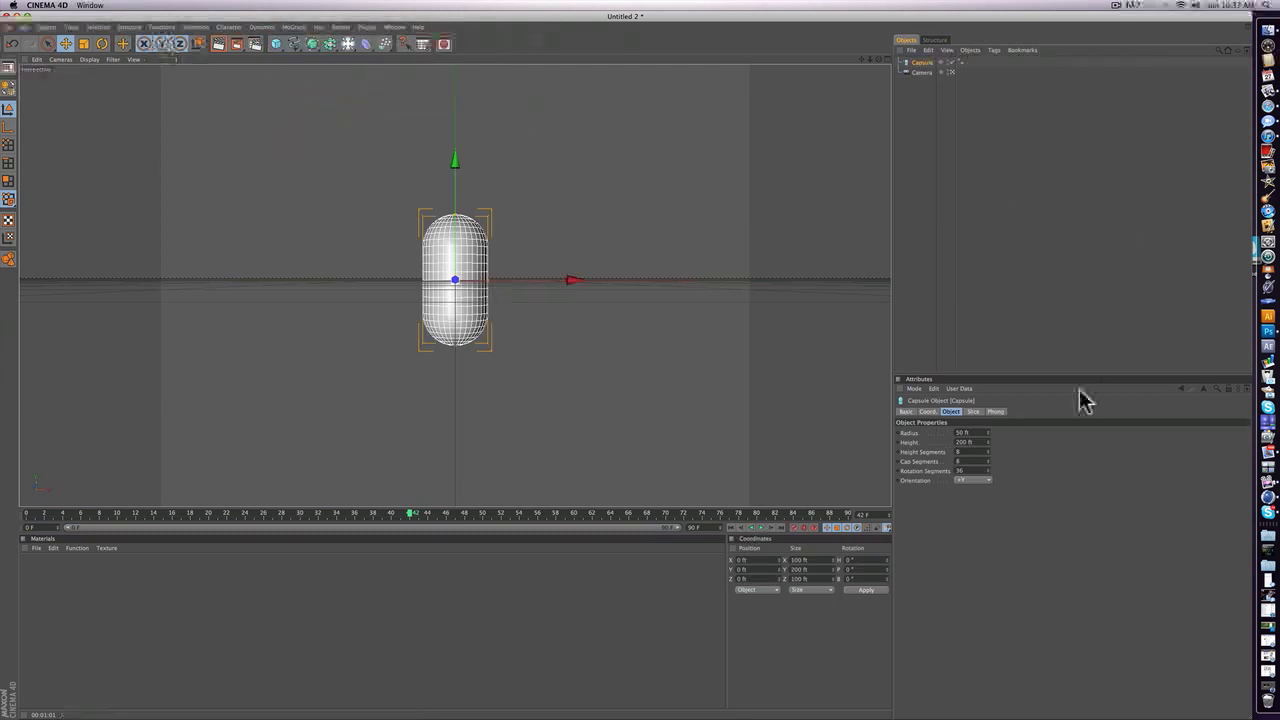
pyautogui.moveTo(989, 433)
pyautogui.mouseDown()
pyautogui.moveTo(999, 430)
pyautogui.moveTo(986, 437)
pyautogui.mouseUp()
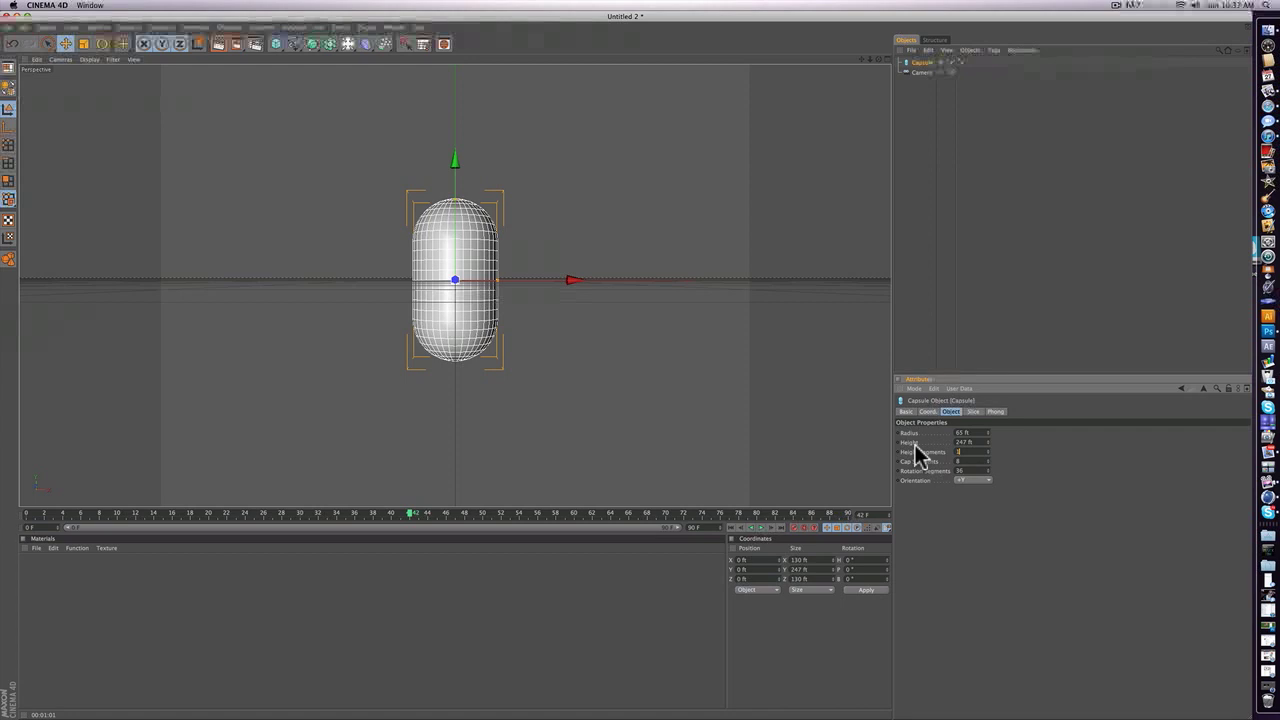
# - Set the capsule's height, cap and rotation segments to 150 each, and deselect it
pyautogui.write('150')
pyautogui.press('Tab')
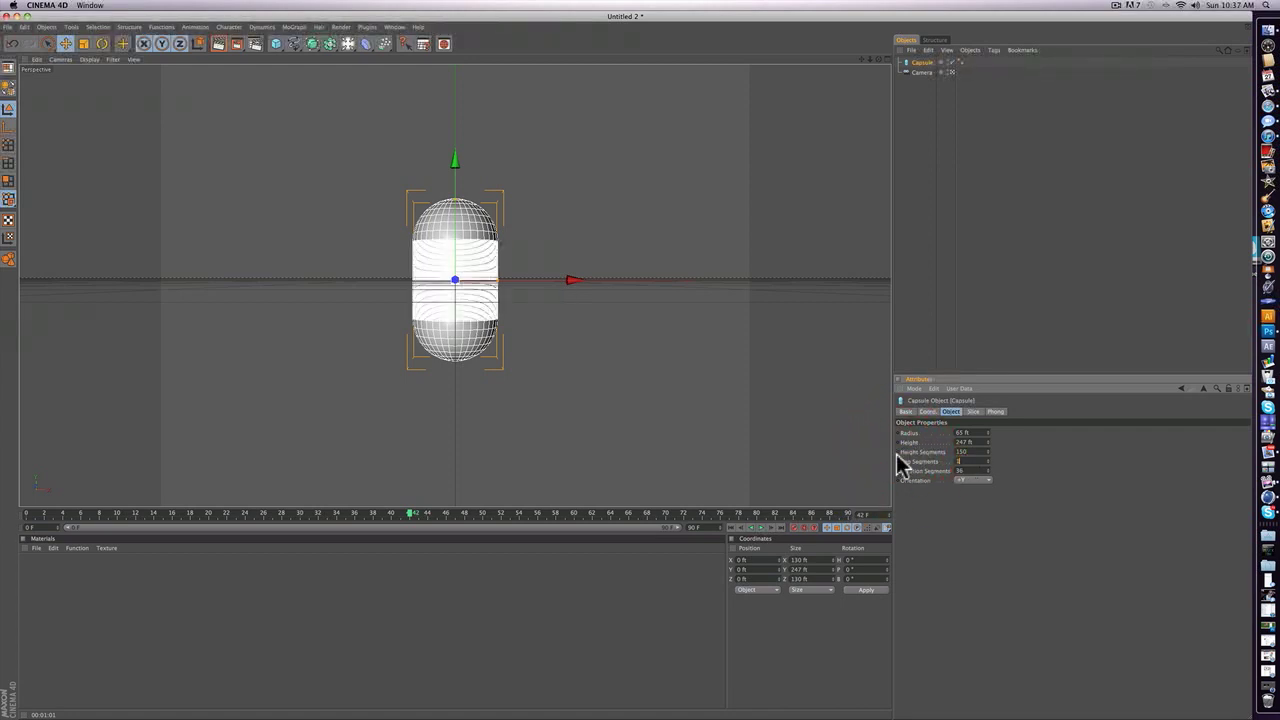
pyautogui.write('150')
pyautogui.write('15')
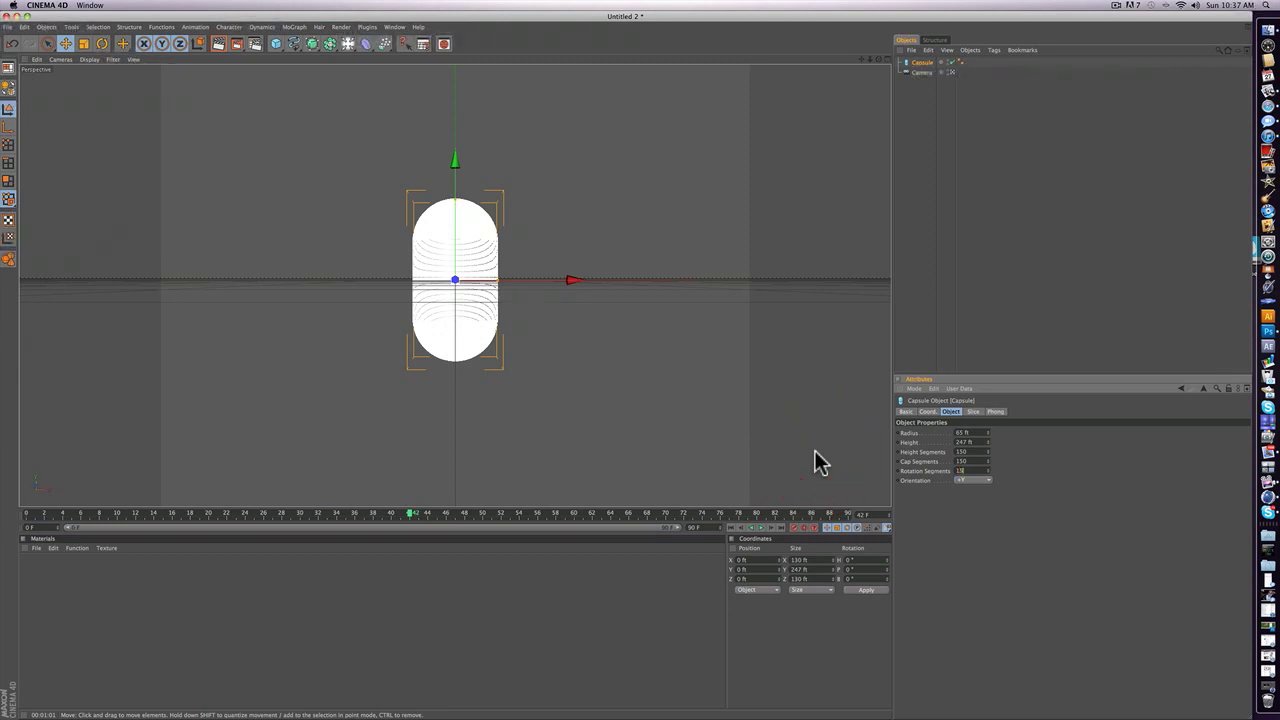
pyautogui.click(986, 220)
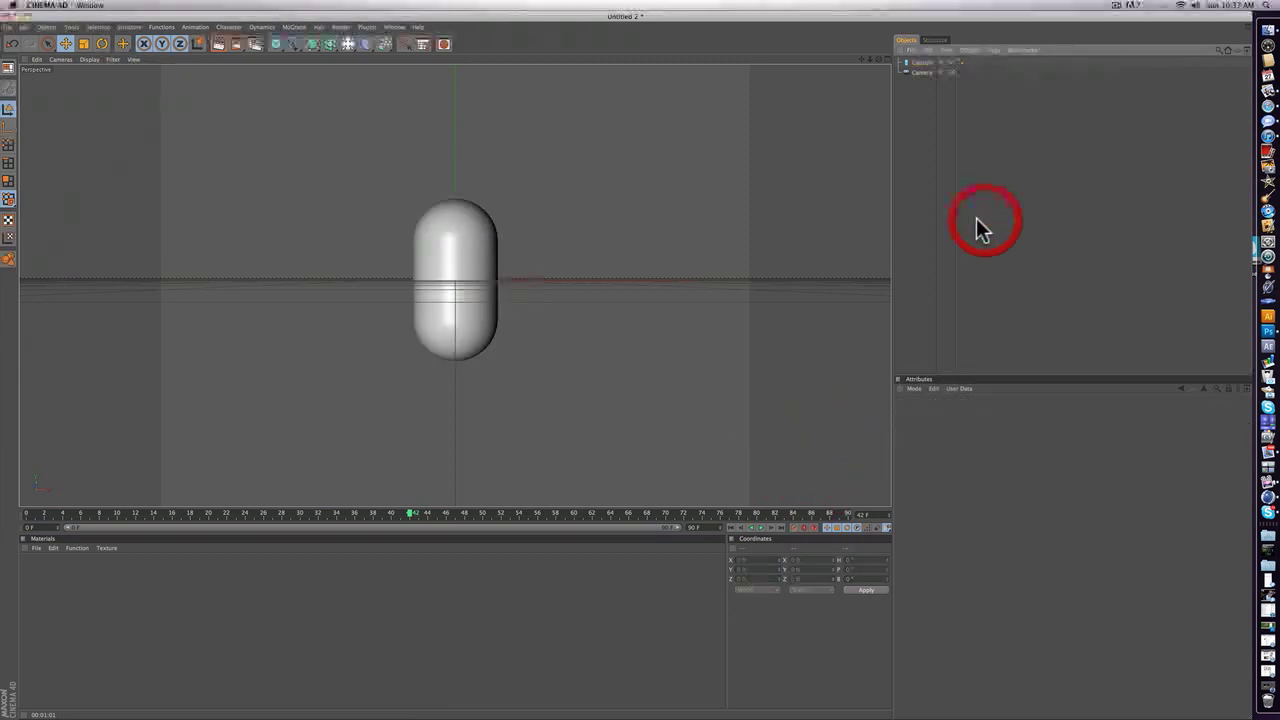
pyautogui.click(913, 64)
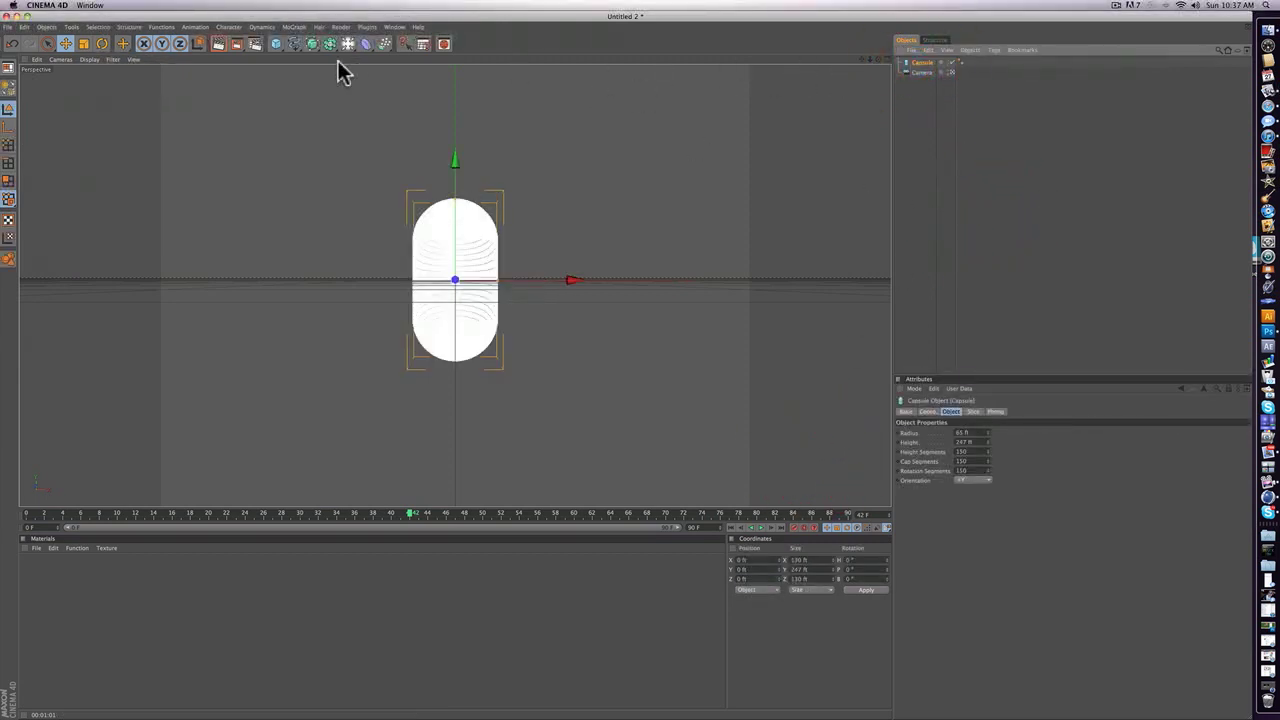
pyautogui.click(380, 46)
pyautogui.moveTo(381, 46); pyautogui.dragTo(350, 54)
pyautogui.click(918, 135)
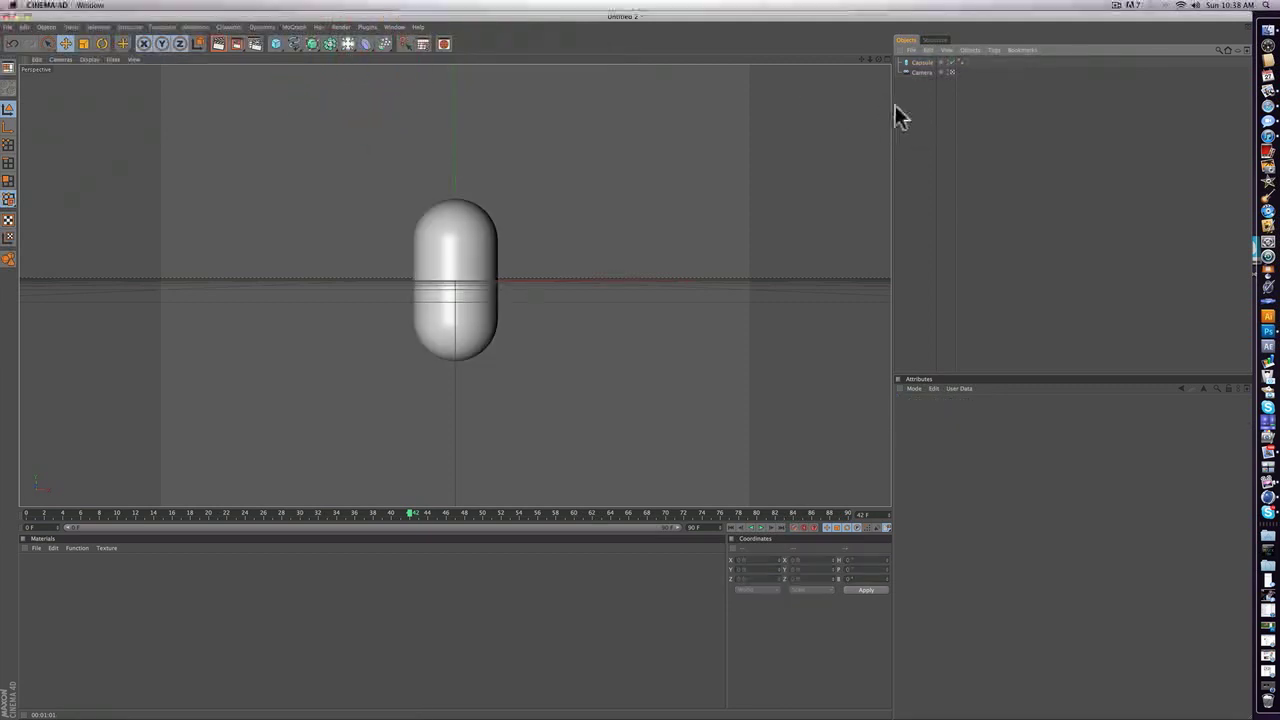
# - Add a torus around the capsule with a ring radius of 100 ft and a pipe radius of 32 ft
pyautogui.moveTo(277, 46); pyautogui.dragTo(464, 88)
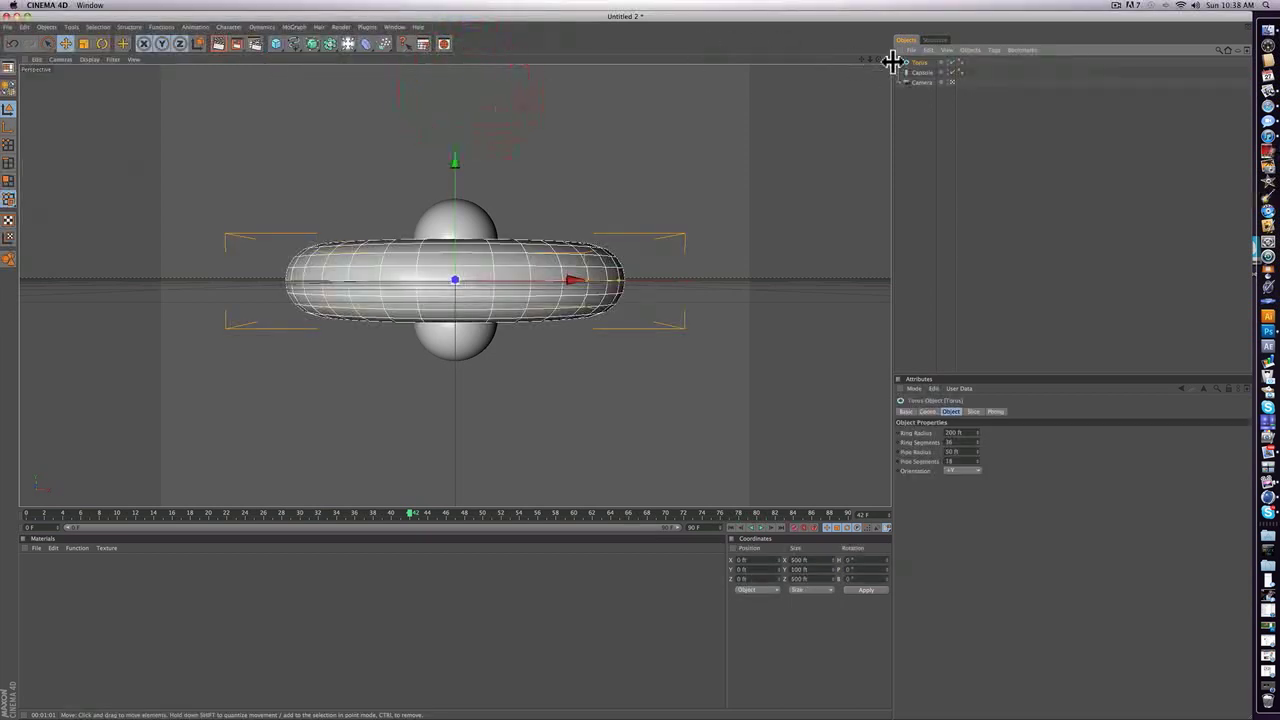
pyautogui.moveTo(879, 60); pyautogui.dragTo(879, 94)
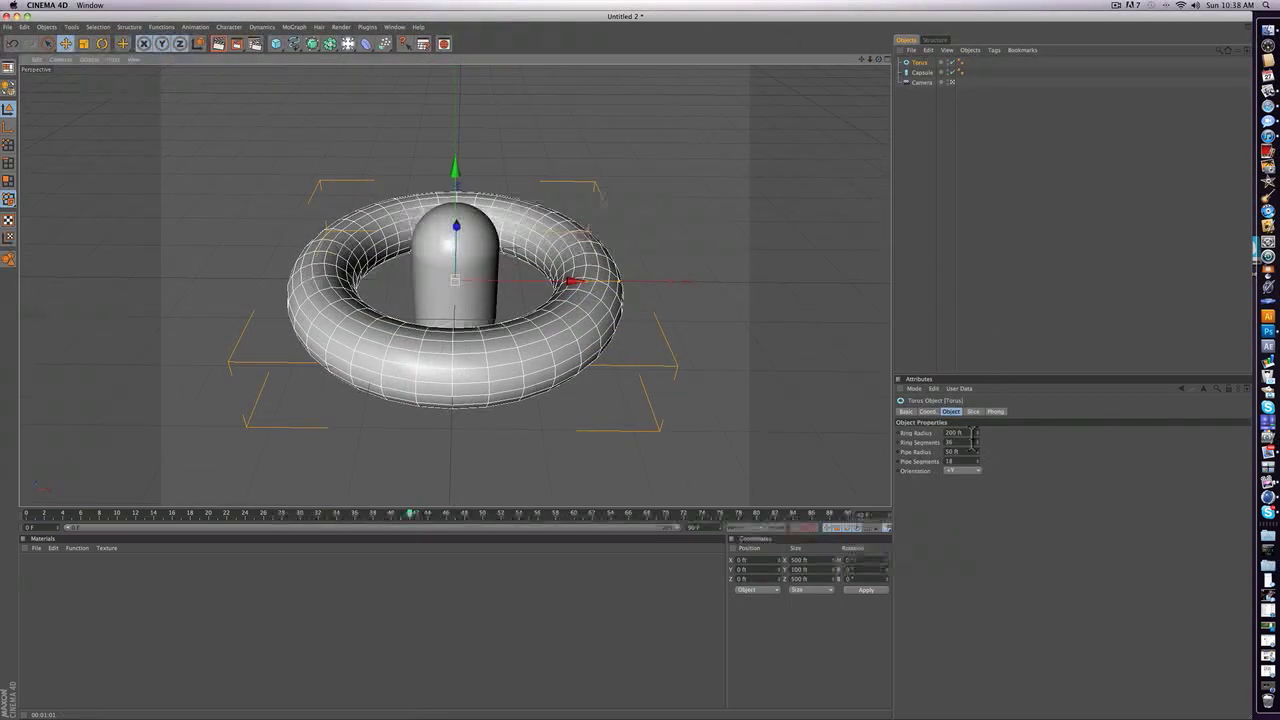
pyautogui.moveTo(977, 432); pyautogui.dragTo(978, 470)
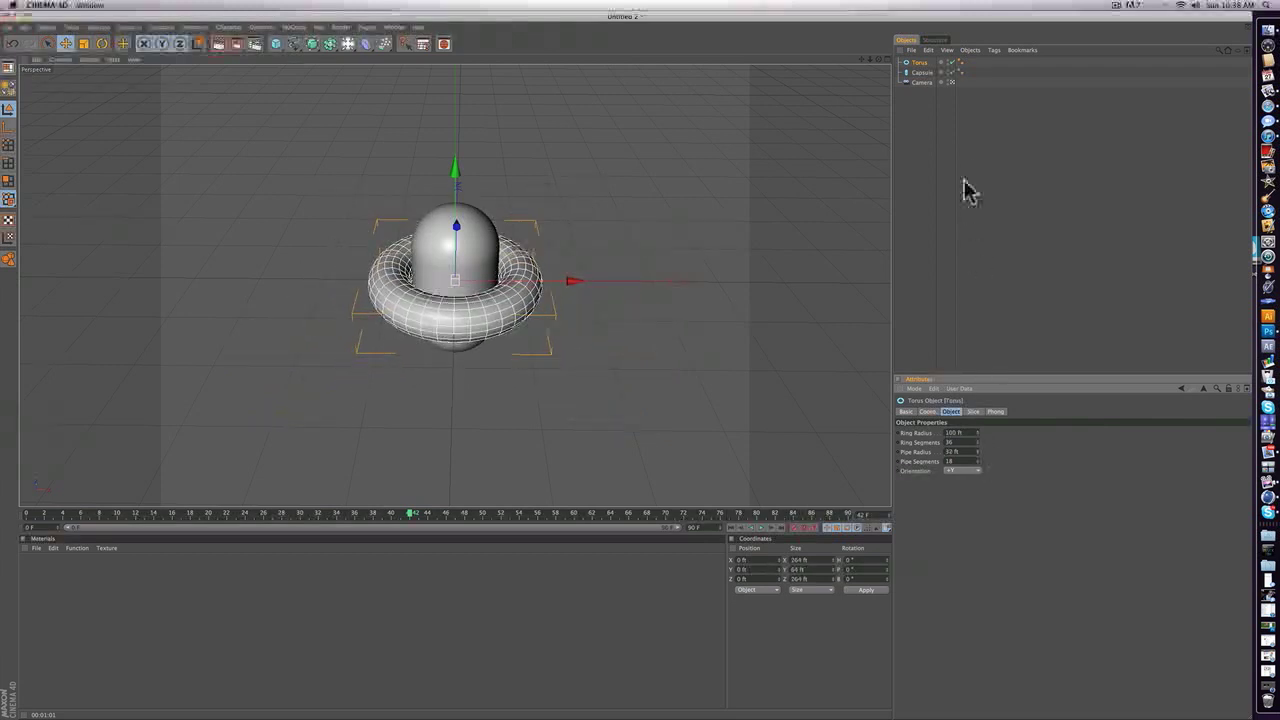
pyautogui.click(972, 161)
pyautogui.moveTo(879, 59); pyautogui.dragTo(879, 30)
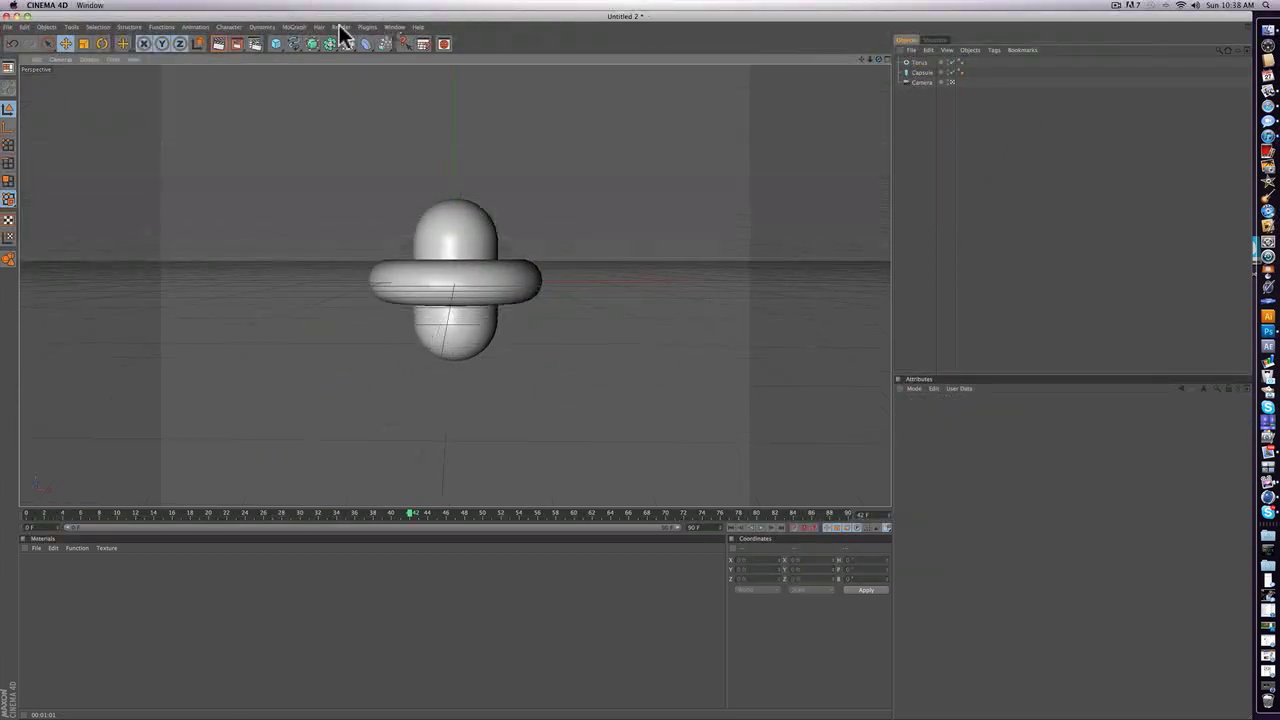
# - Add a sphere with a 64 ft radius and about 117 segments, placed above the capsule at Y about 195 ft
pyautogui.moveTo(276, 47); pyautogui.dragTo(344, 51)
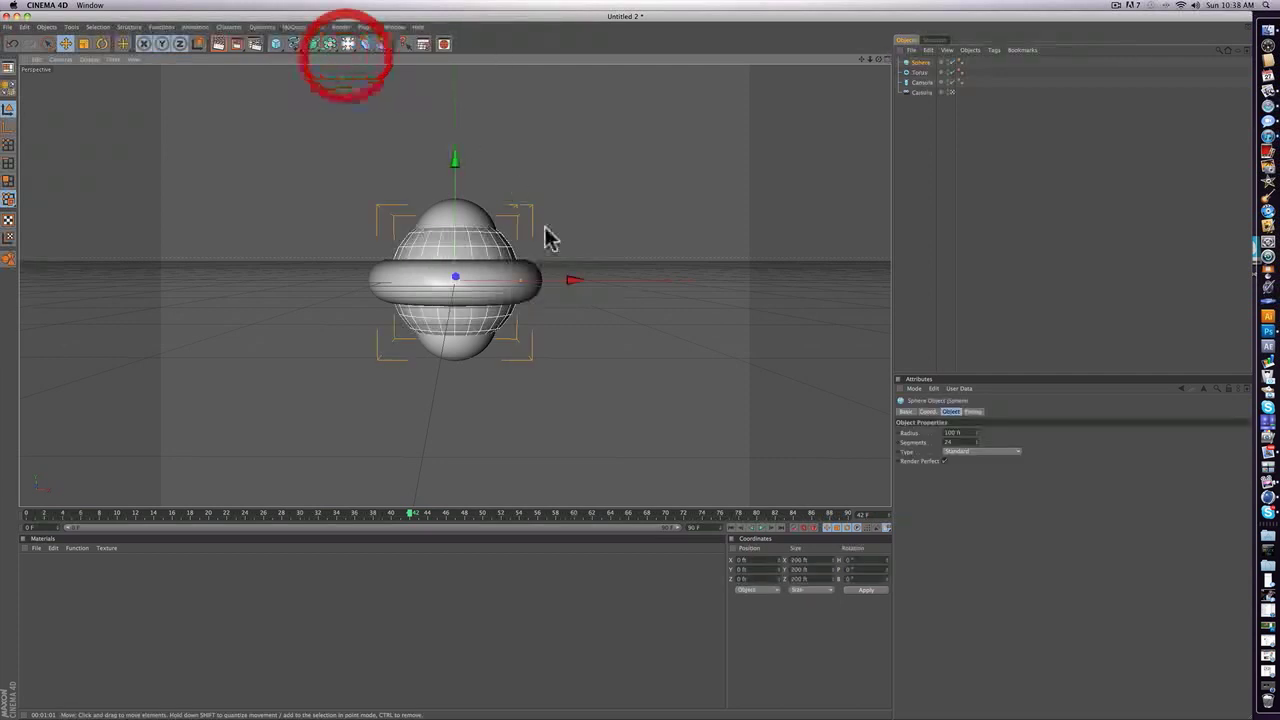
pyautogui.moveTo(977, 433); pyautogui.dragTo(977, 457)
pyautogui.moveTo(452, 206); pyautogui.dragTo(453, 80)
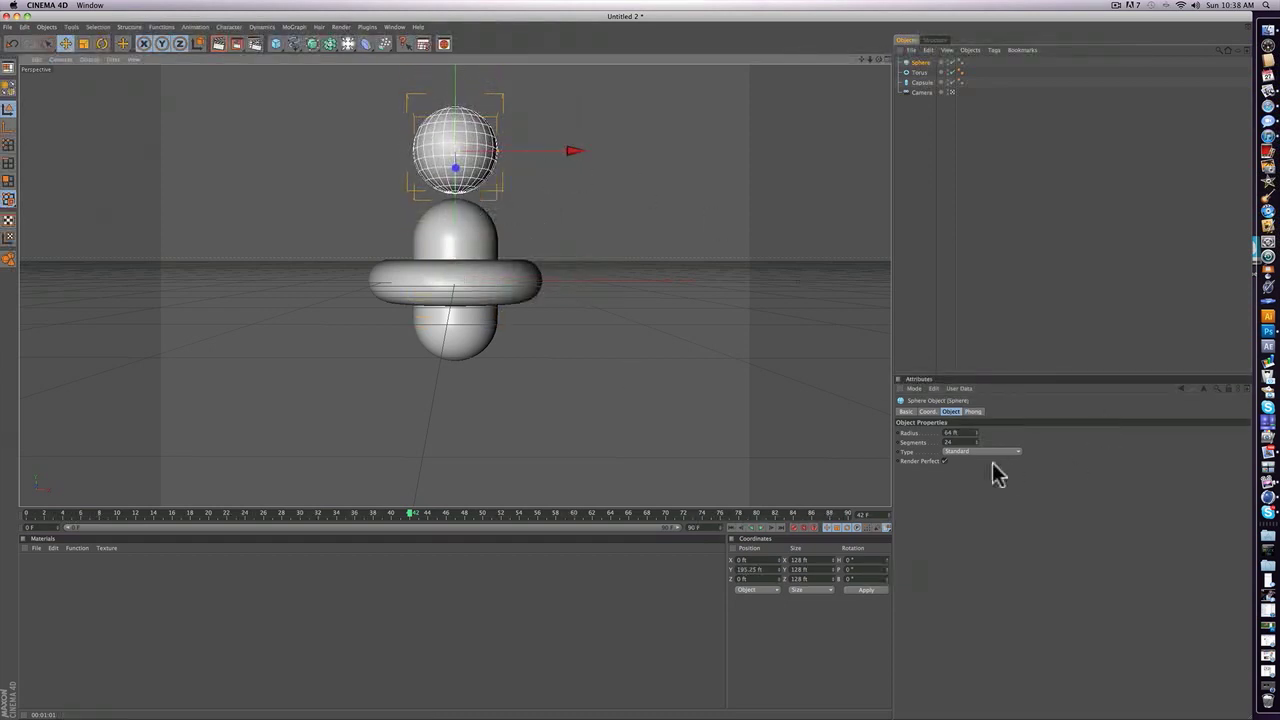
pyautogui.moveTo(977, 442)
pyautogui.mouseDown()
pyautogui.moveTo(977, 358)
pyautogui.moveTo(974, 449)
pyautogui.mouseUp()
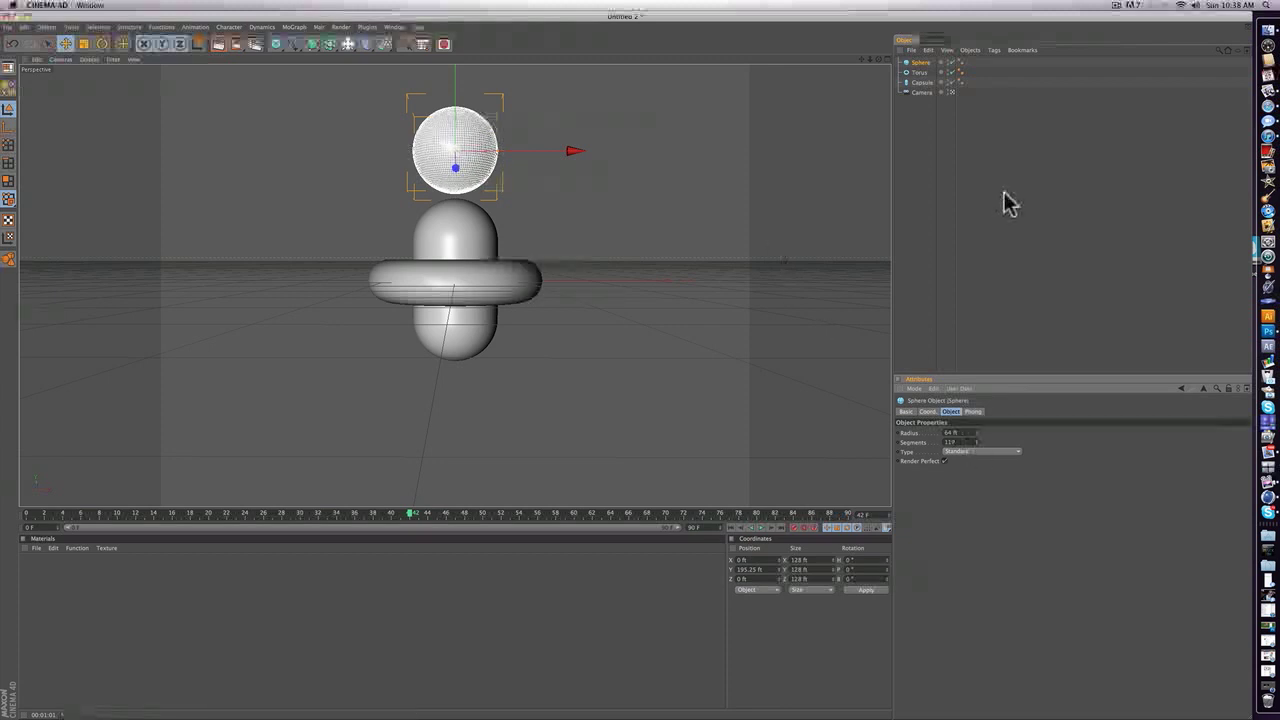
pyautogui.click(945, 226)
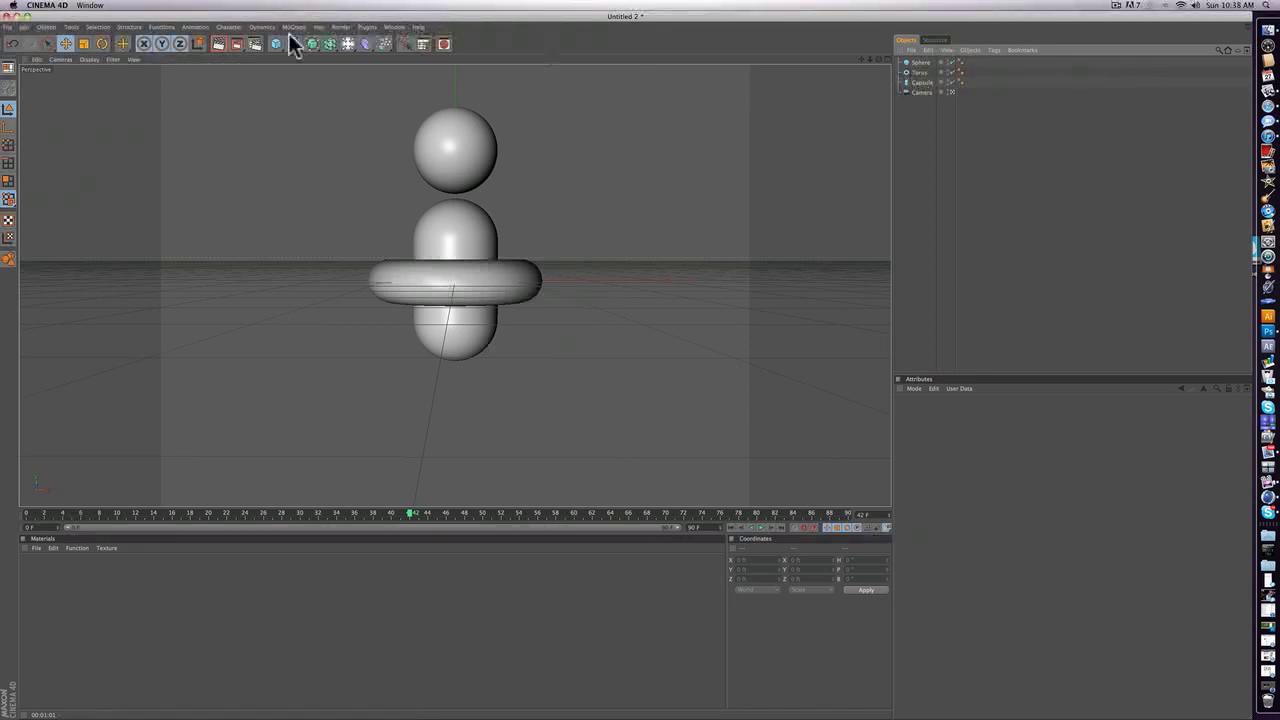
# - Raise the torus's ring segments to about 154 and its pipe segments to about 110, and deselect it
pyautogui.click(279, 45)
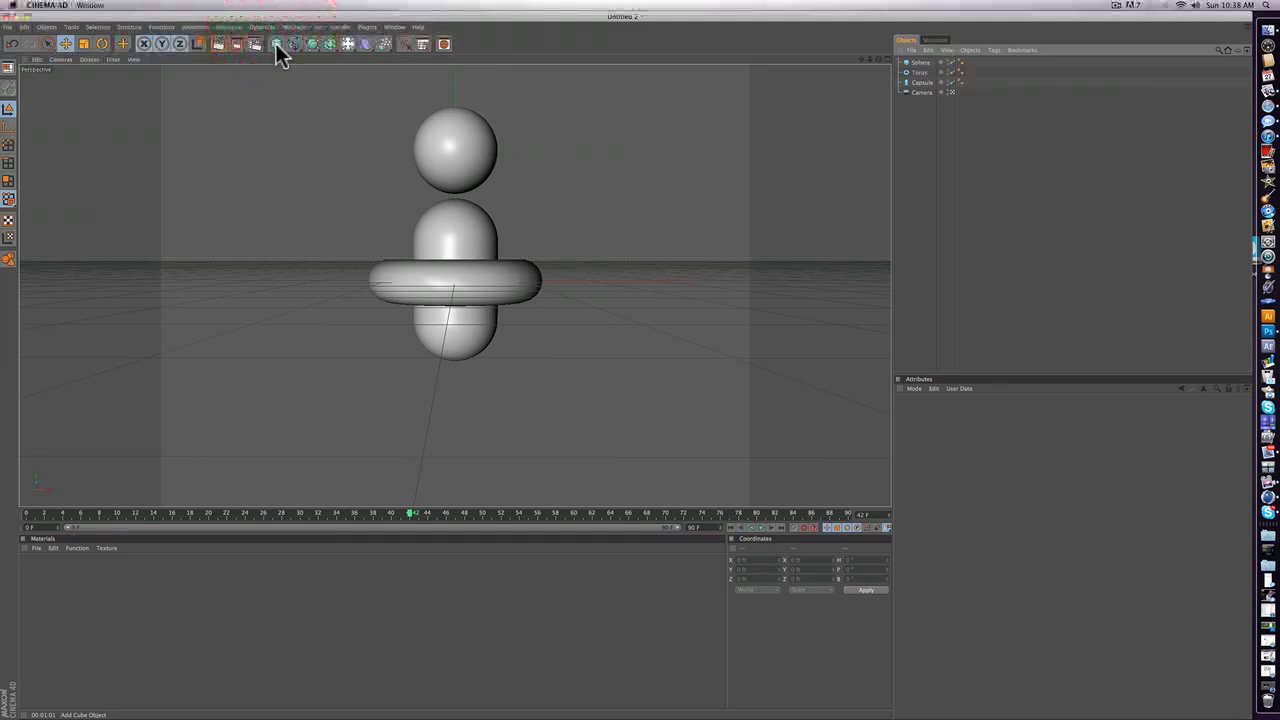
pyautogui.click(277, 45)
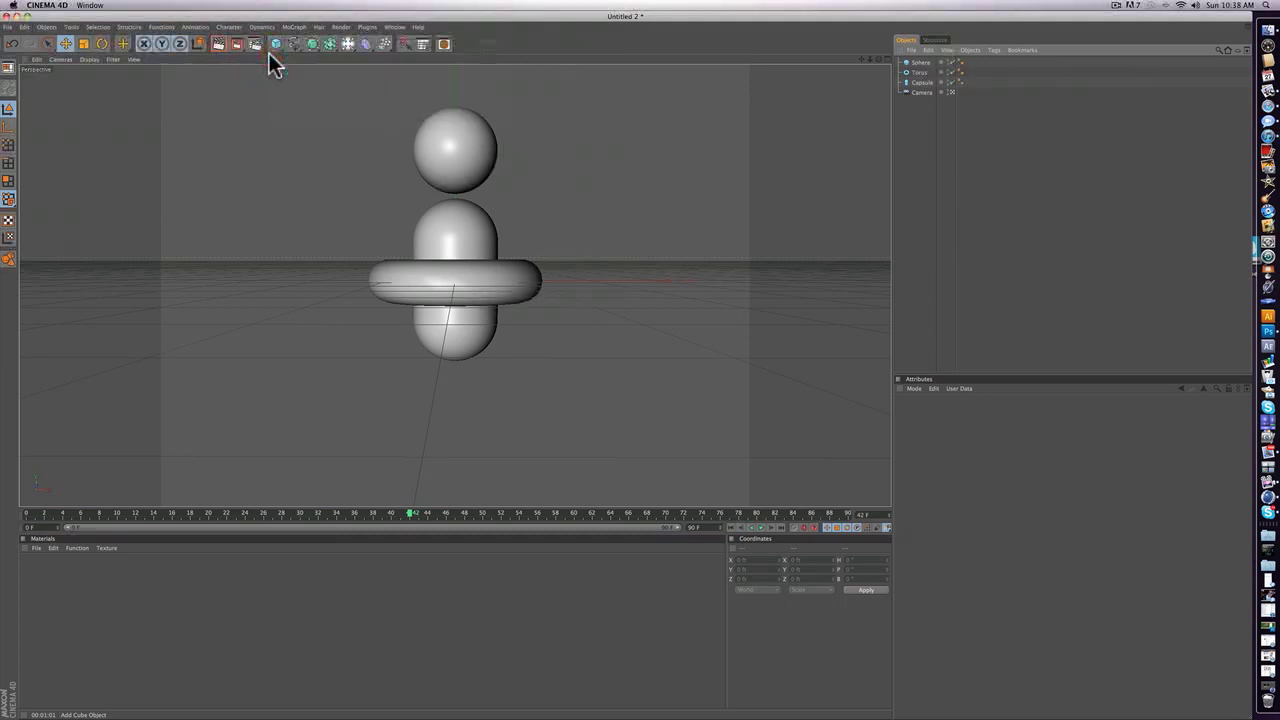
pyautogui.click(914, 62)
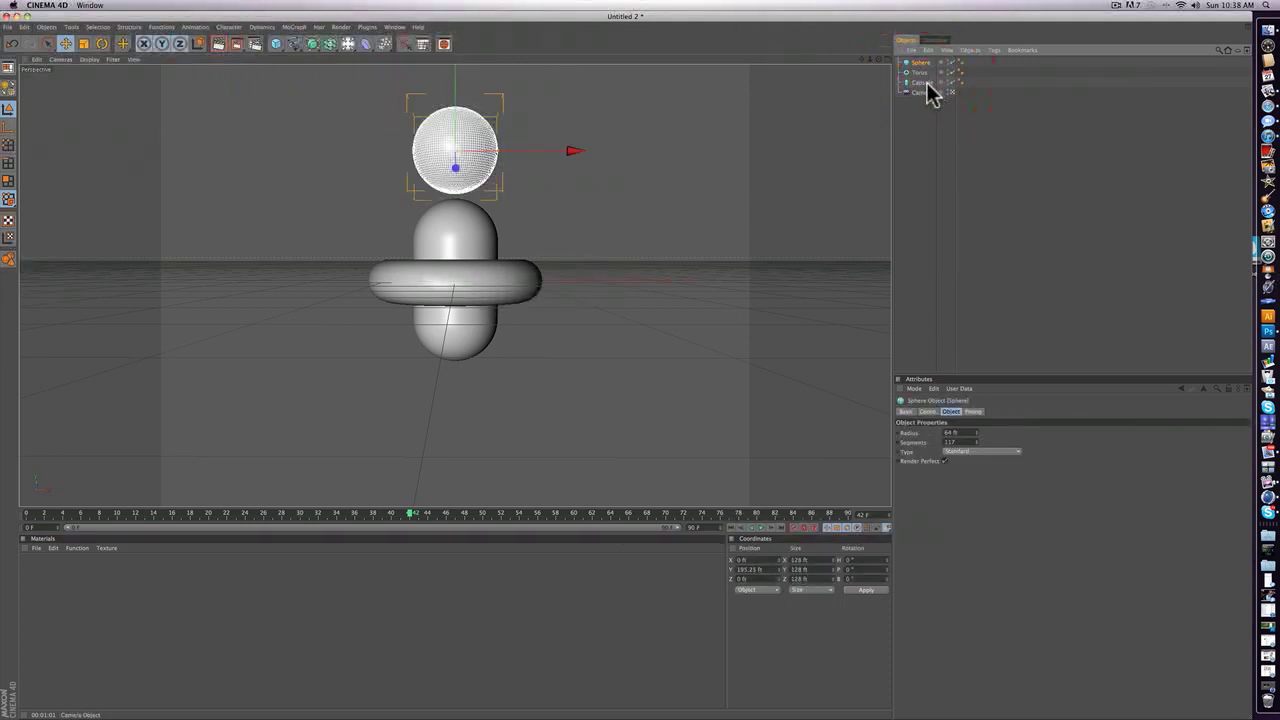
pyautogui.keyDown('shift'); pyautogui.click(921, 83); pyautogui.keyUp('shift')
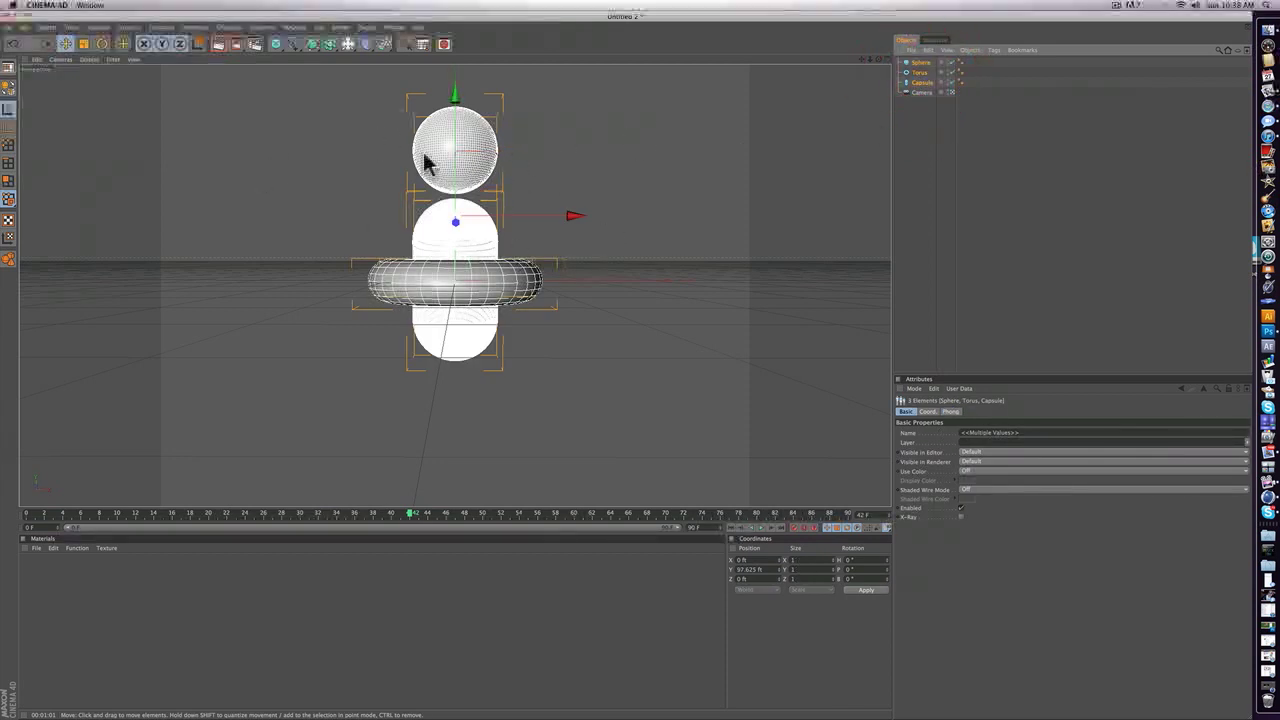
pyautogui.click(916, 140)
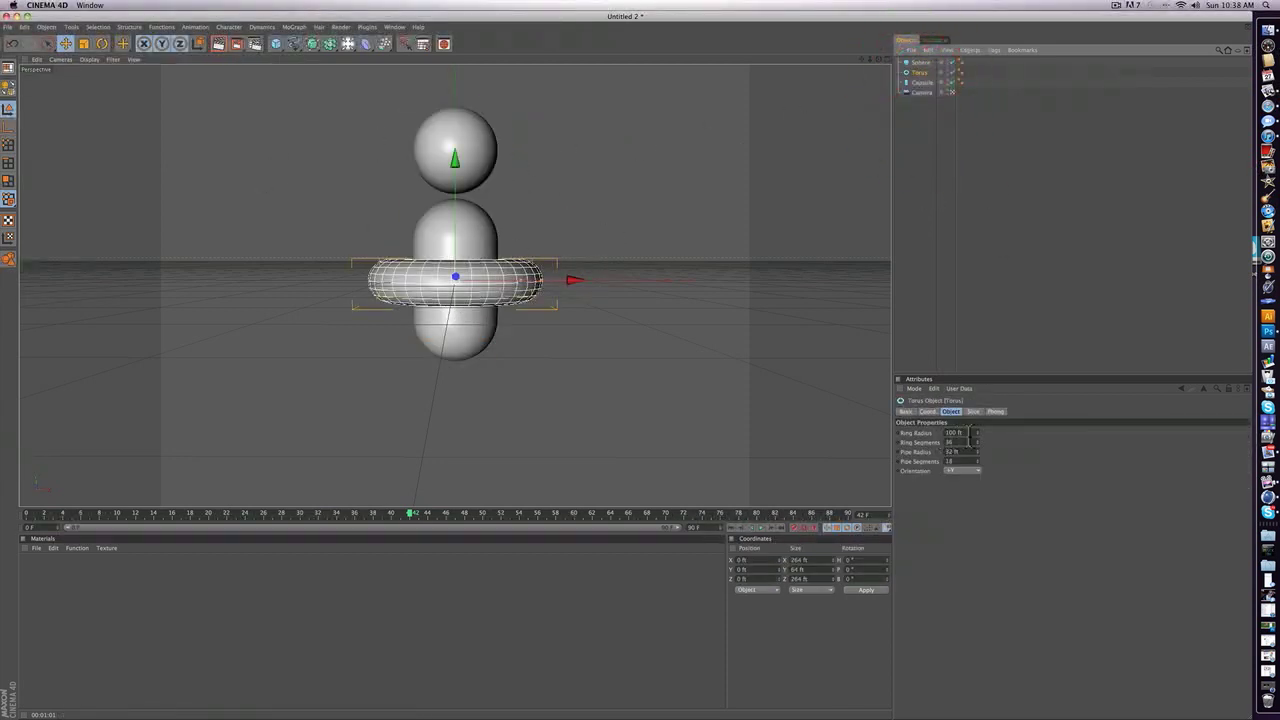
pyautogui.moveTo(978, 461)
pyautogui.mouseDown()
pyautogui.moveTo(978, 405)
pyautogui.moveTo(977, 443)
pyautogui.mouseUp()
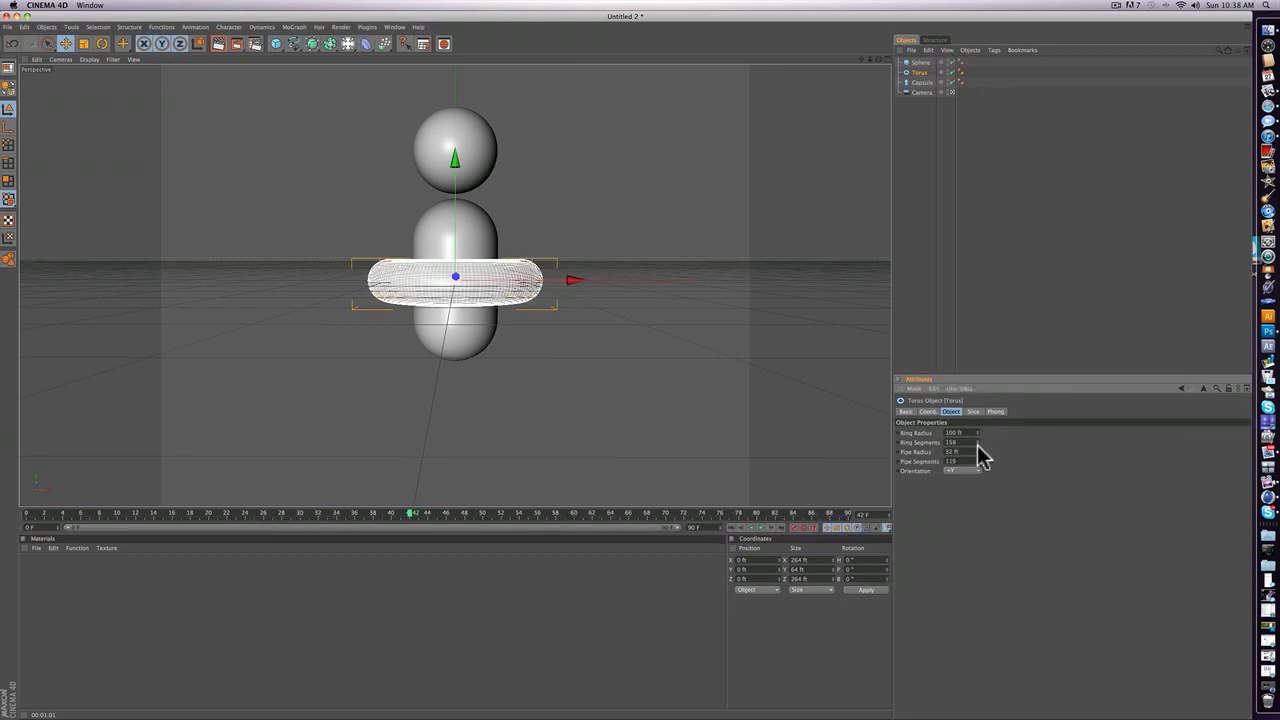
pyautogui.click(958, 270)
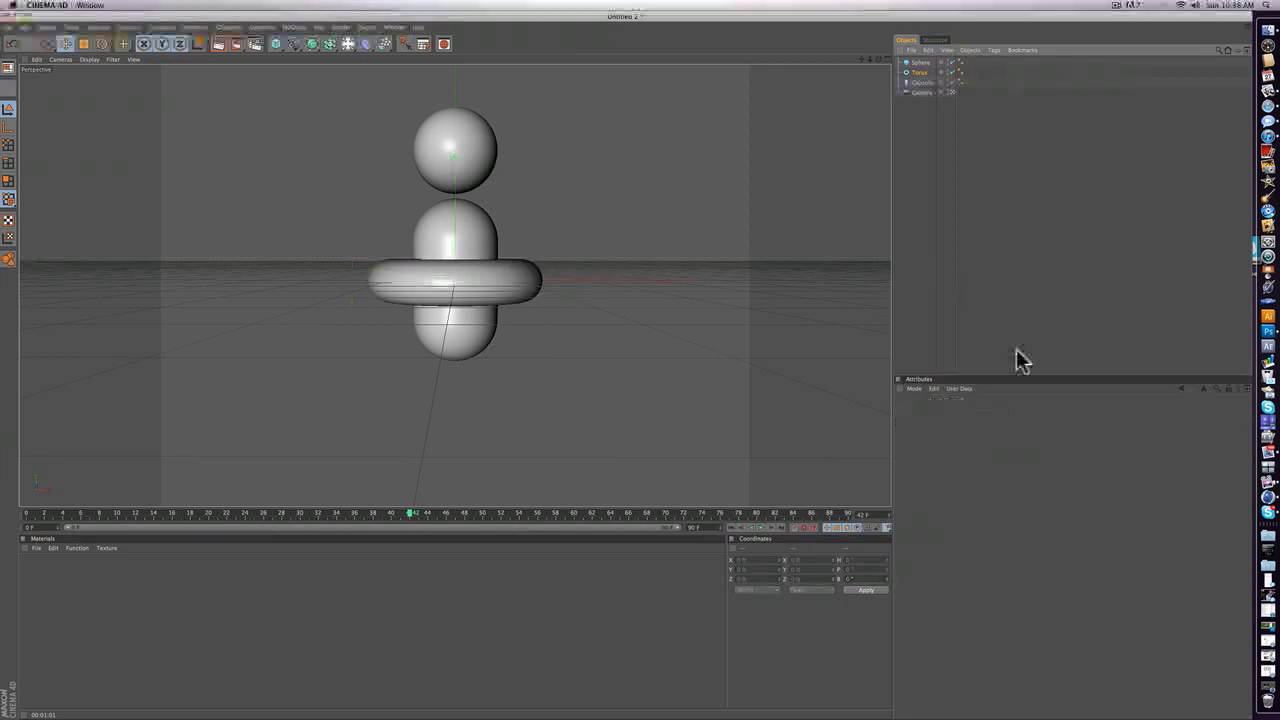
# - Group the sphere, torus and capsule under a null object and expand the group in the object hierarchy
pyautogui.click(920, 62)
pyautogui.keyDown('shift'); pyautogui.click(922, 82); pyautogui.keyUp('shift')
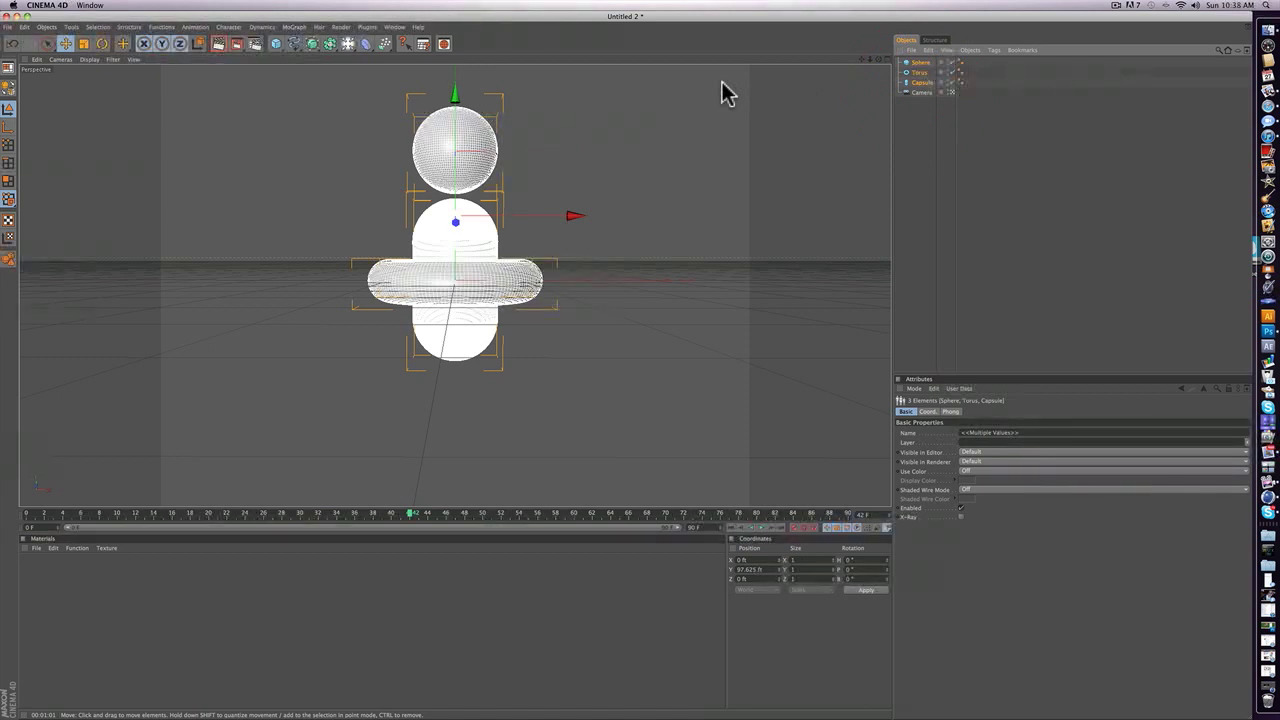
pyautogui.hotkey('alt', 'g')
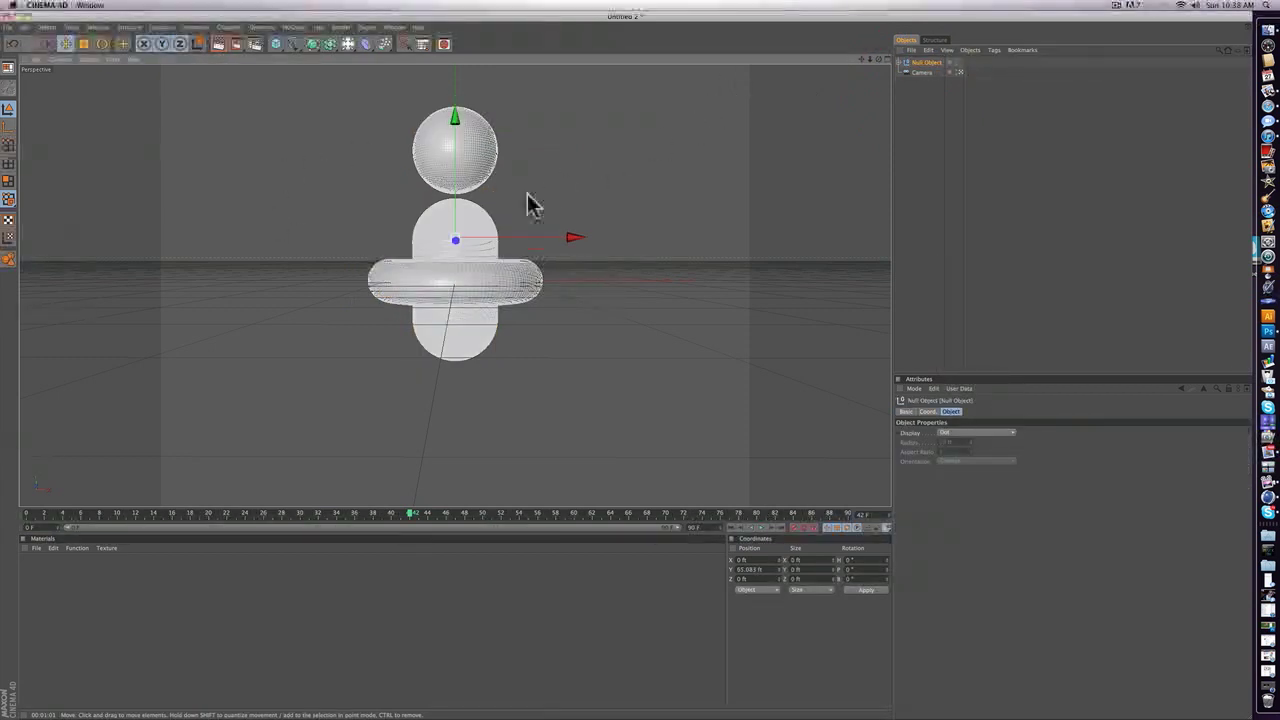
pyautogui.click(900, 75)
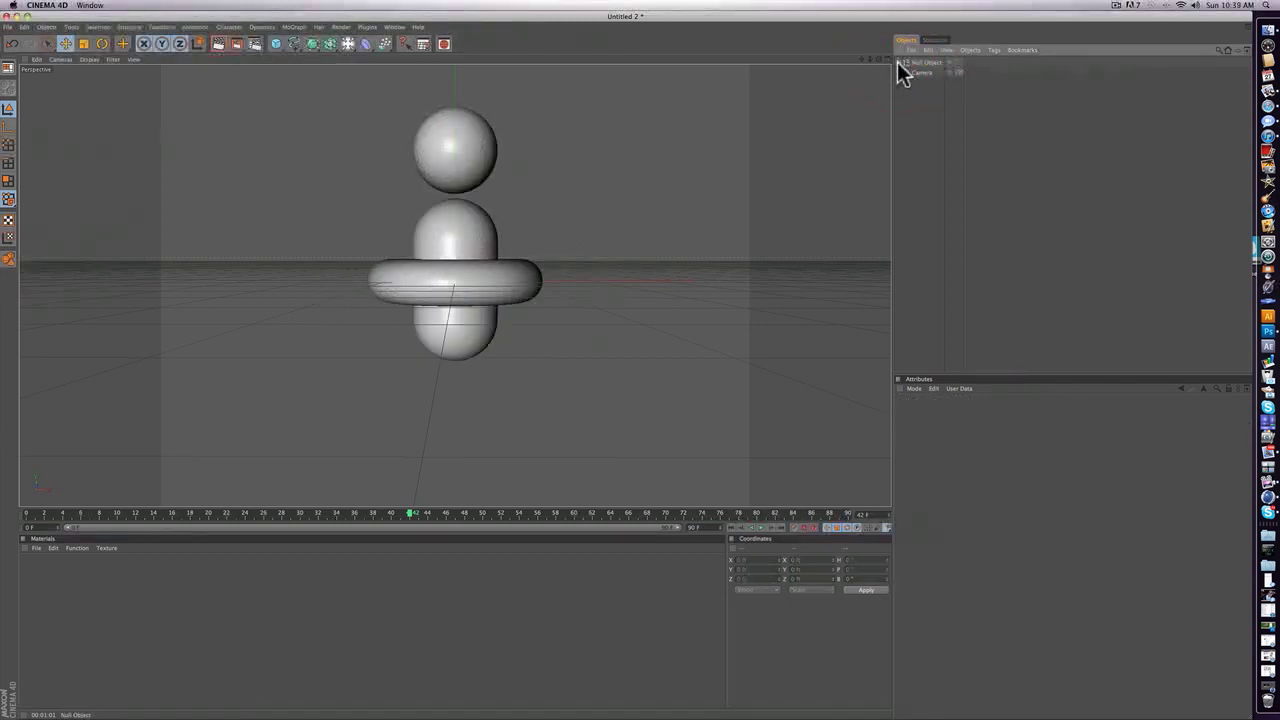
pyautogui.click(896, 62)
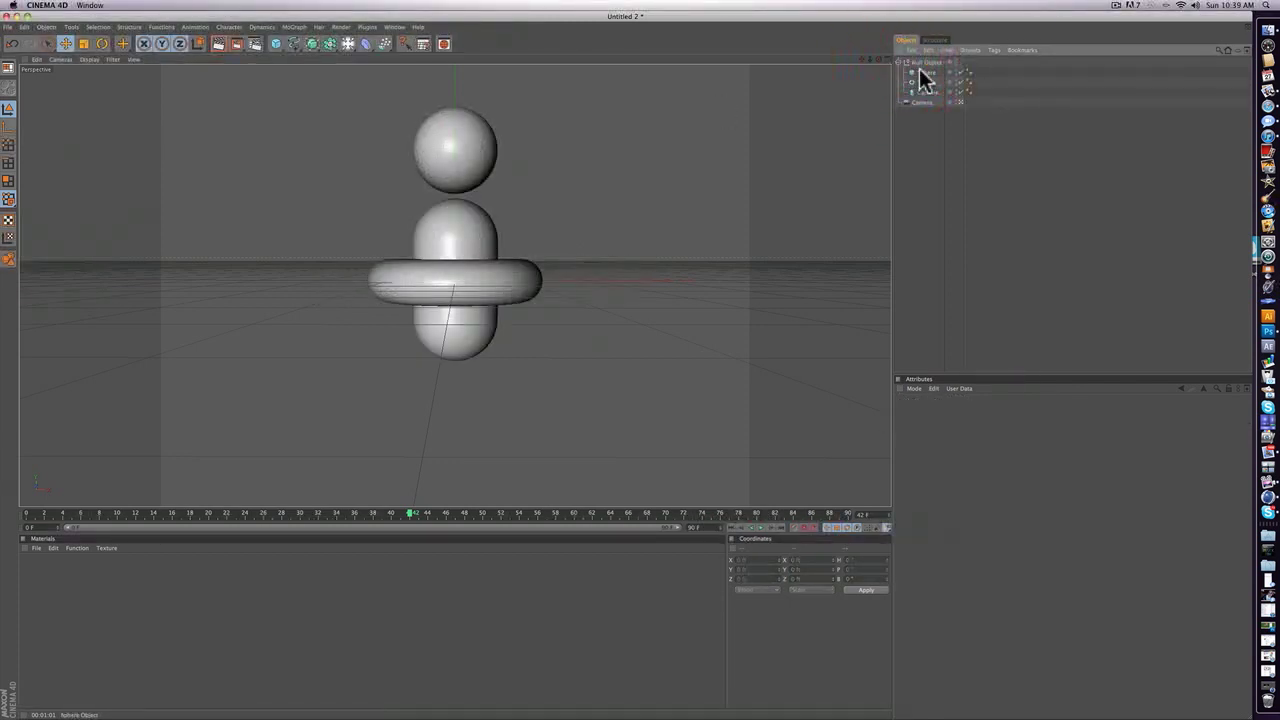
# - Add a Bend and a Twist deformer and place both inside the null object above the sphere
pyautogui.click(362, 46)
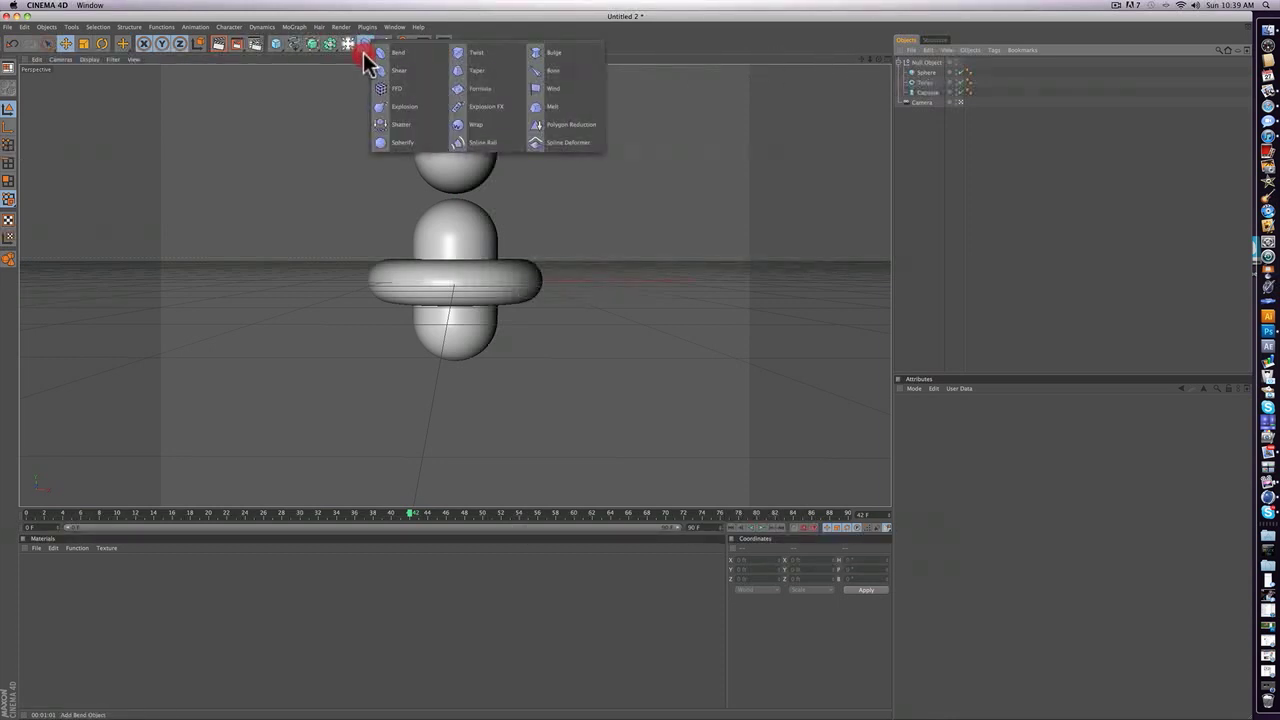
pyautogui.moveTo(365, 58); pyautogui.dragTo(490, 65)
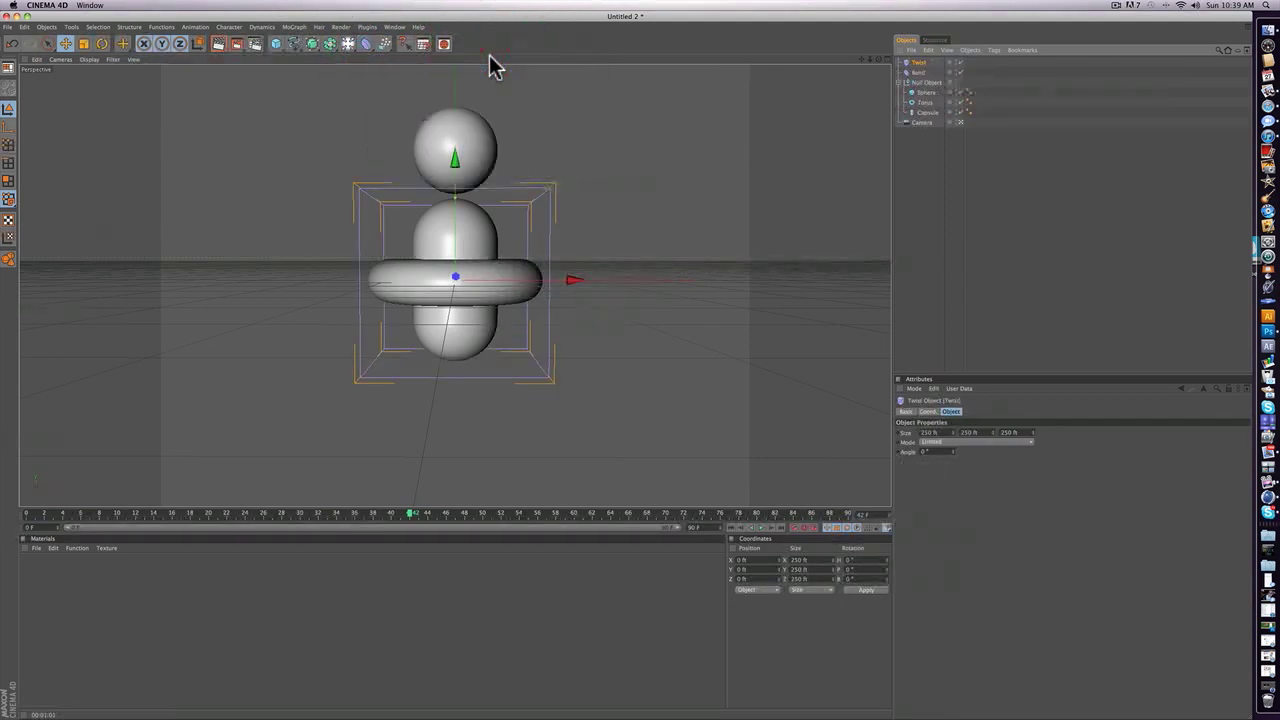
pyautogui.moveTo(479, 18); pyautogui.dragTo(533, 402)
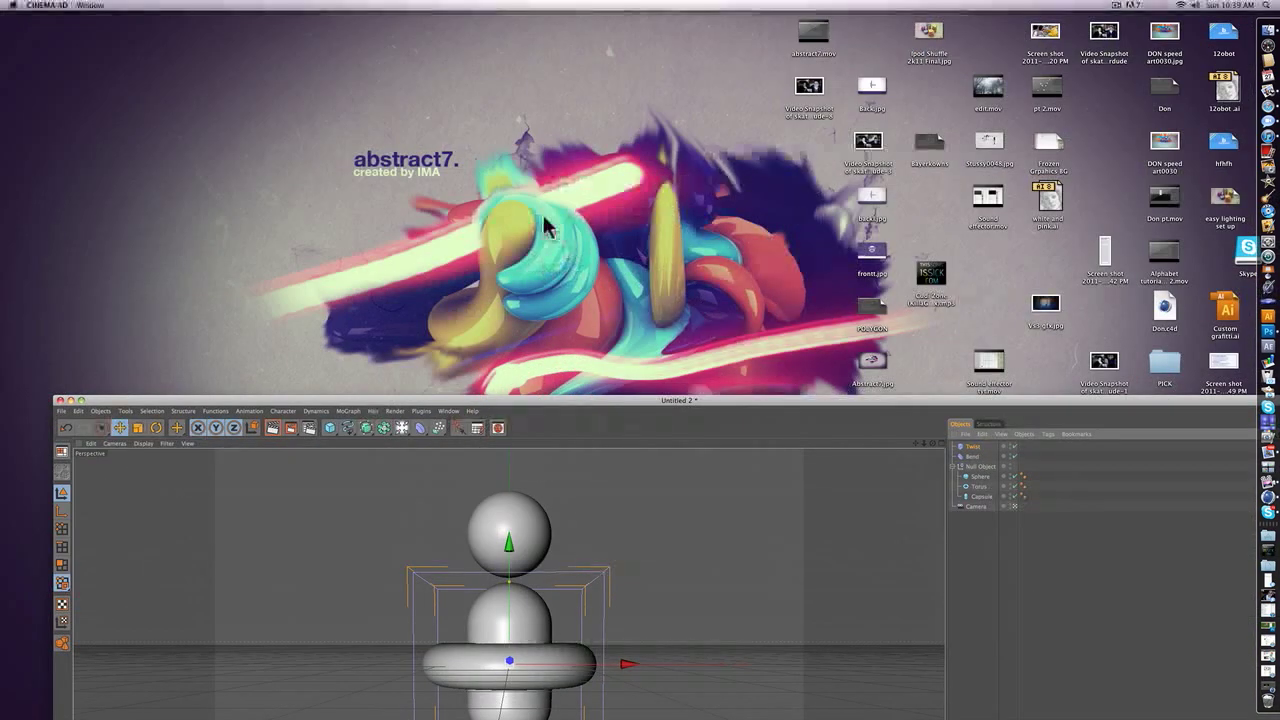
pyautogui.doubleClick(697, 403)
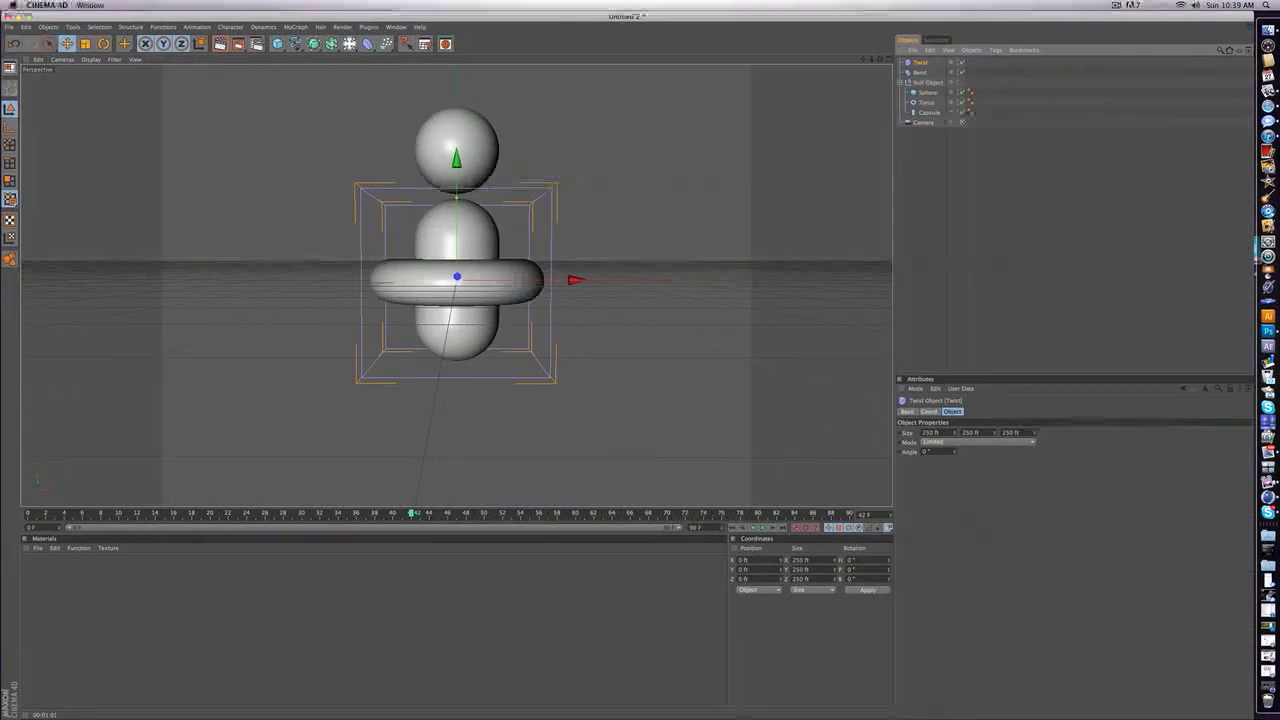
pyautogui.keyDown('ctrl'); pyautogui.click(918, 82); pyautogui.keyUp('ctrl')
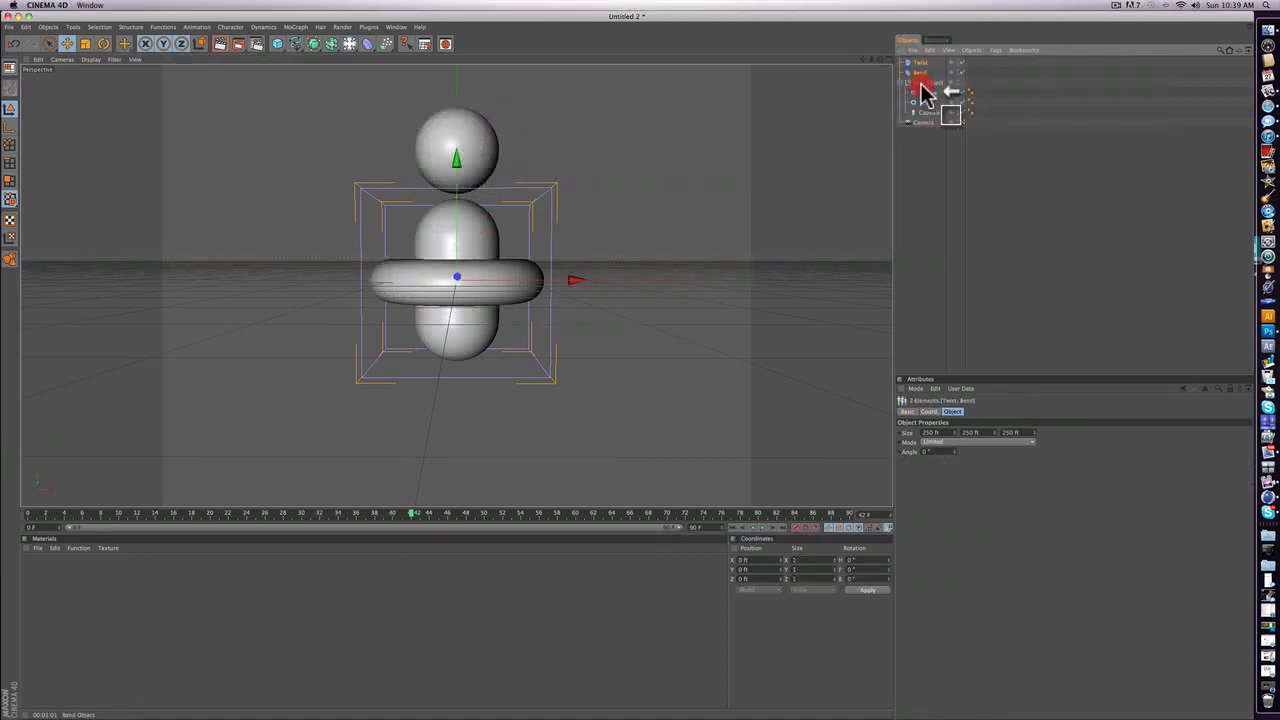
pyautogui.moveTo(924, 92); pyautogui.dragTo(926, 93)
pyautogui.click(988, 255)
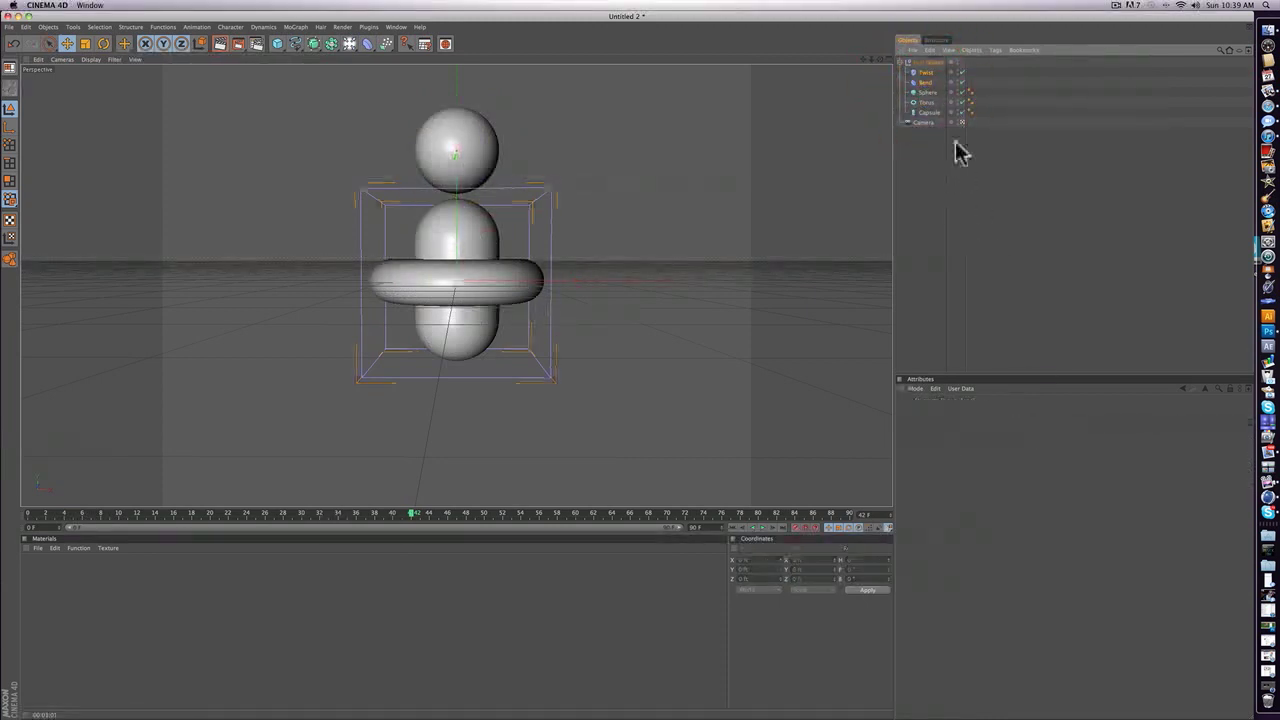
# - Set the Bend deformer to Unlimited mode with a strength of -27° and an angle of 97°
pyautogui.click(921, 82)
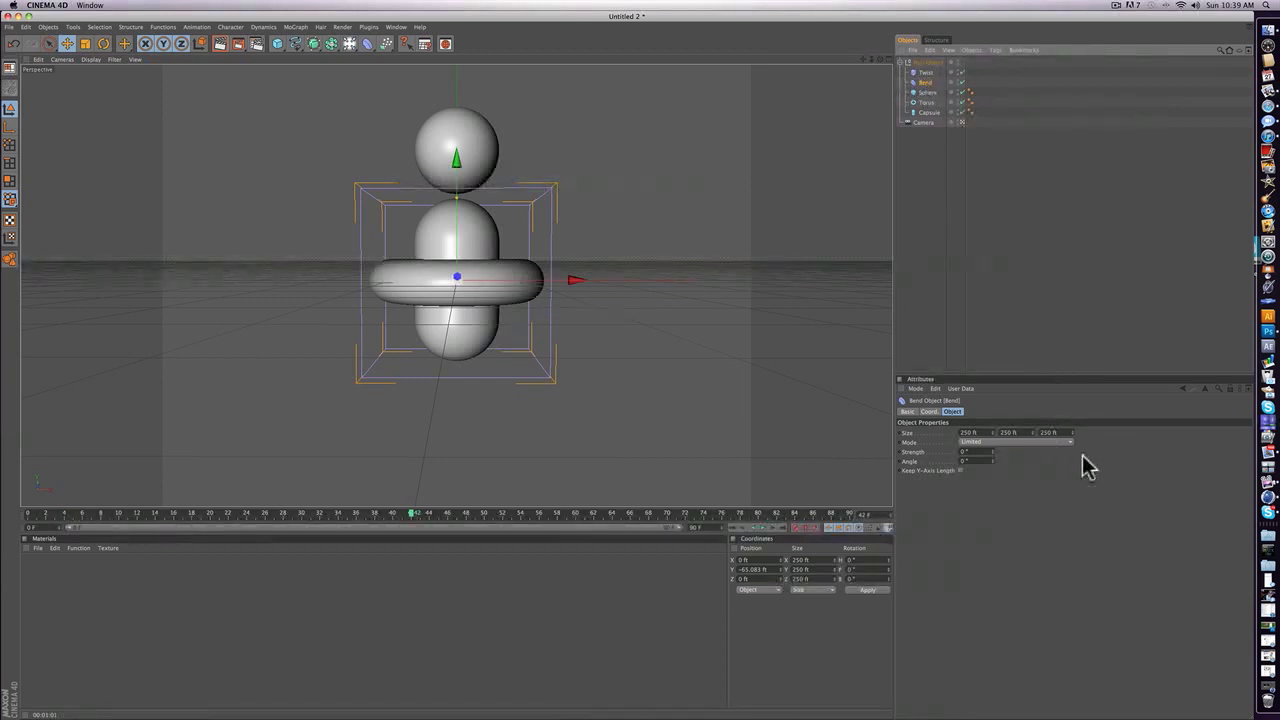
pyautogui.click(1006, 443)
pyautogui.click(1000, 472)
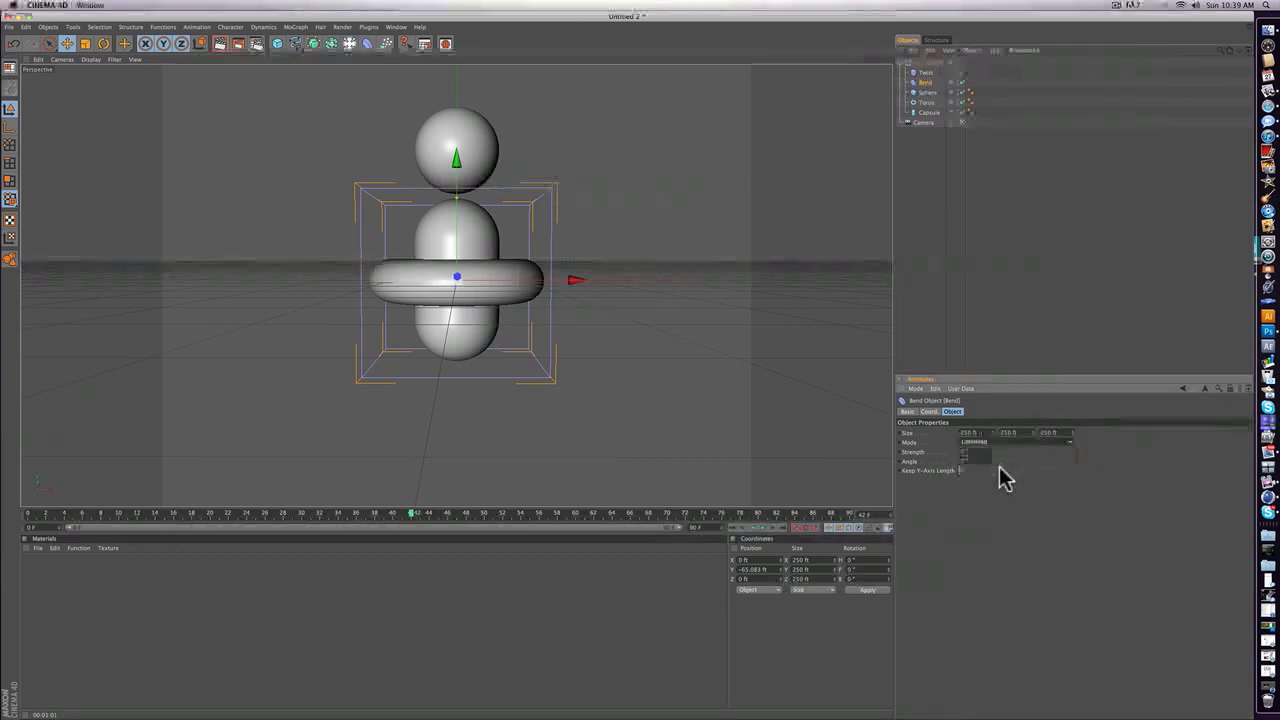
pyautogui.moveTo(990, 451)
pyautogui.mouseDown()
pyautogui.moveTo(1040, 438)
pyautogui.moveTo(992, 480)
pyautogui.moveTo(993, 405)
pyautogui.moveTo(993, 442)
pyautogui.mouseUp()
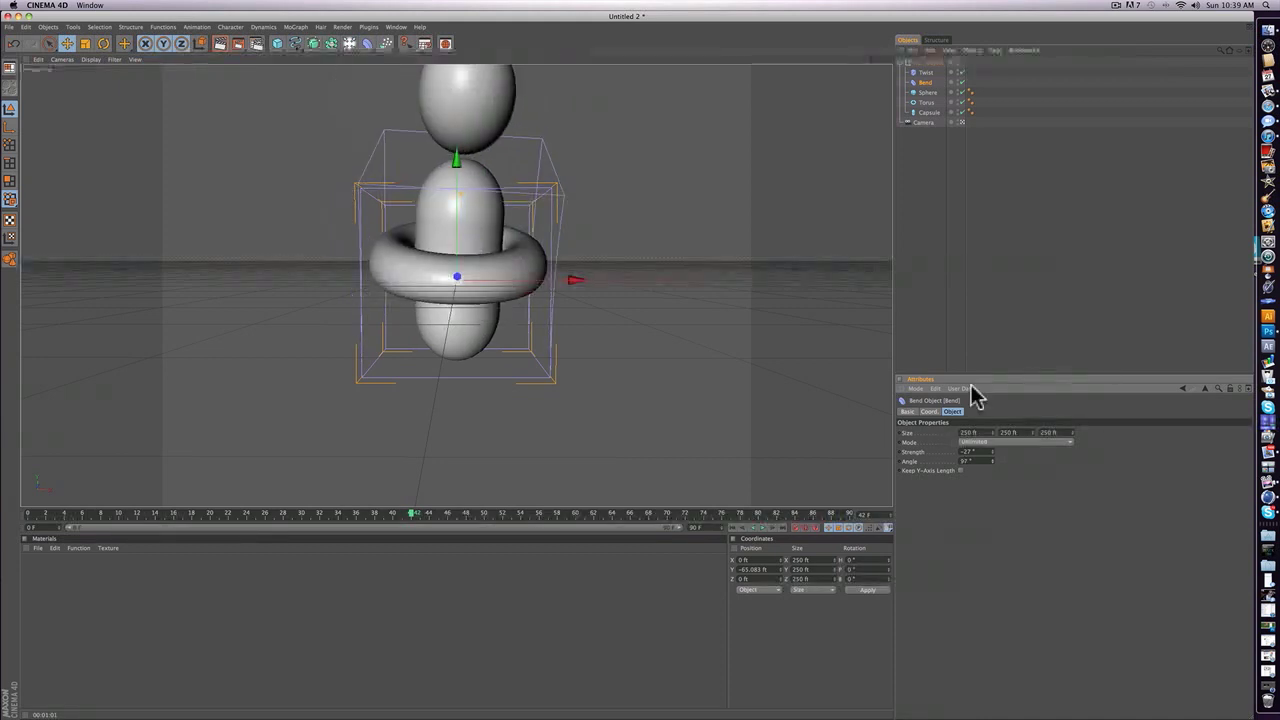
# - Switch the Twist deformer to Unlimited mode with an angle of about 21°, and reorder it below Bend
pyautogui.click(922, 73)
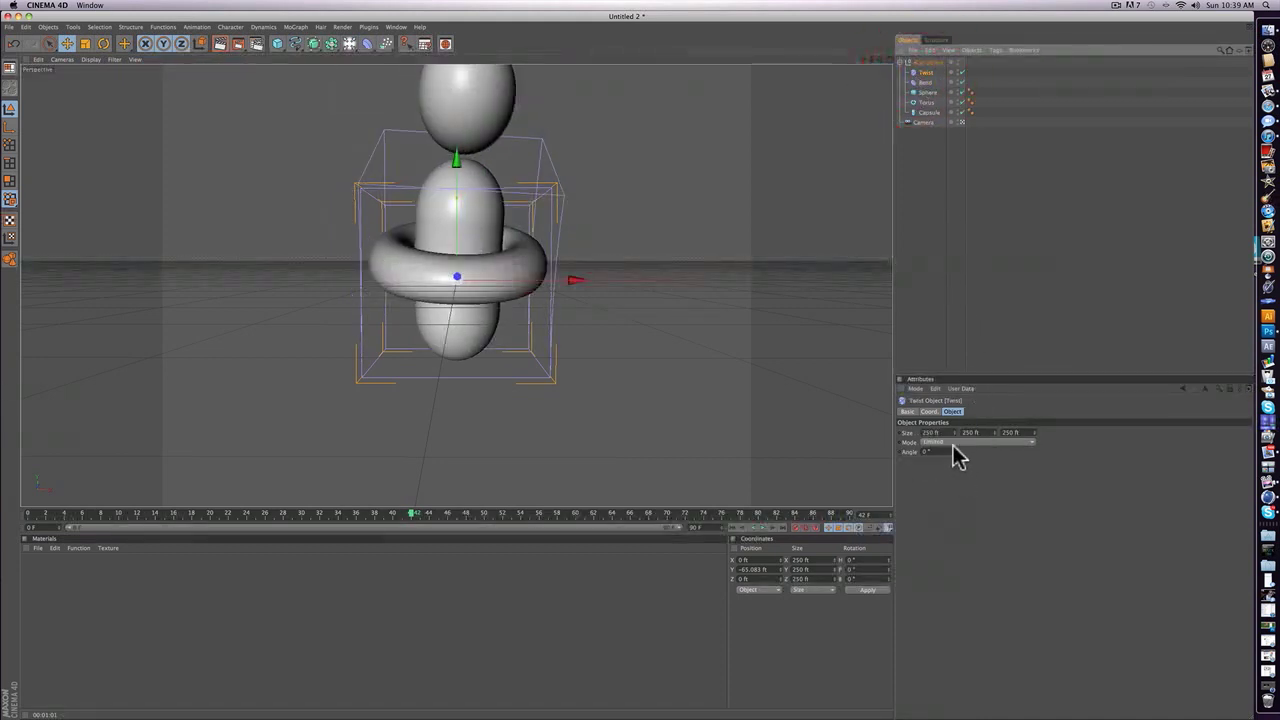
pyautogui.click(951, 442)
pyautogui.click(944, 441)
pyautogui.click(934, 470)
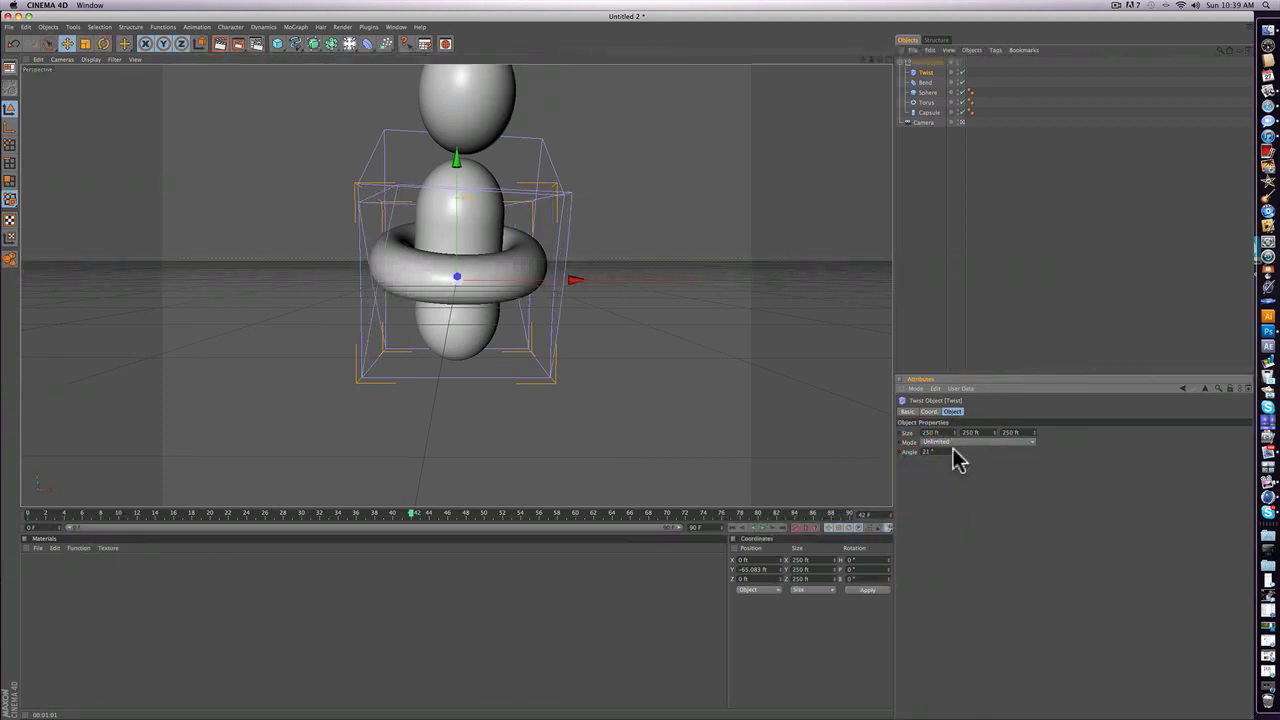
pyautogui.moveTo(925, 73); pyautogui.dragTo(929, 91)
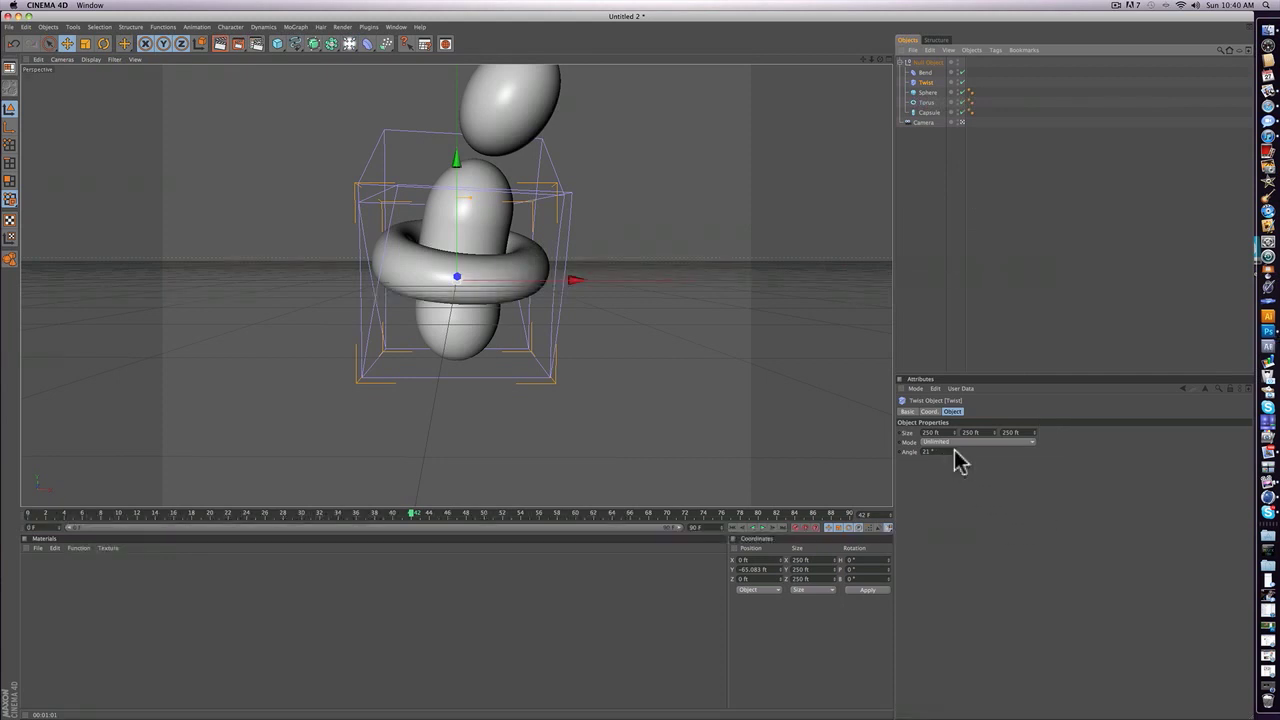
# - Strengthen the Twist deformer by setting its angle to about 517°
pyautogui.moveTo(955, 451); pyautogui.dragTo(1190, 451)
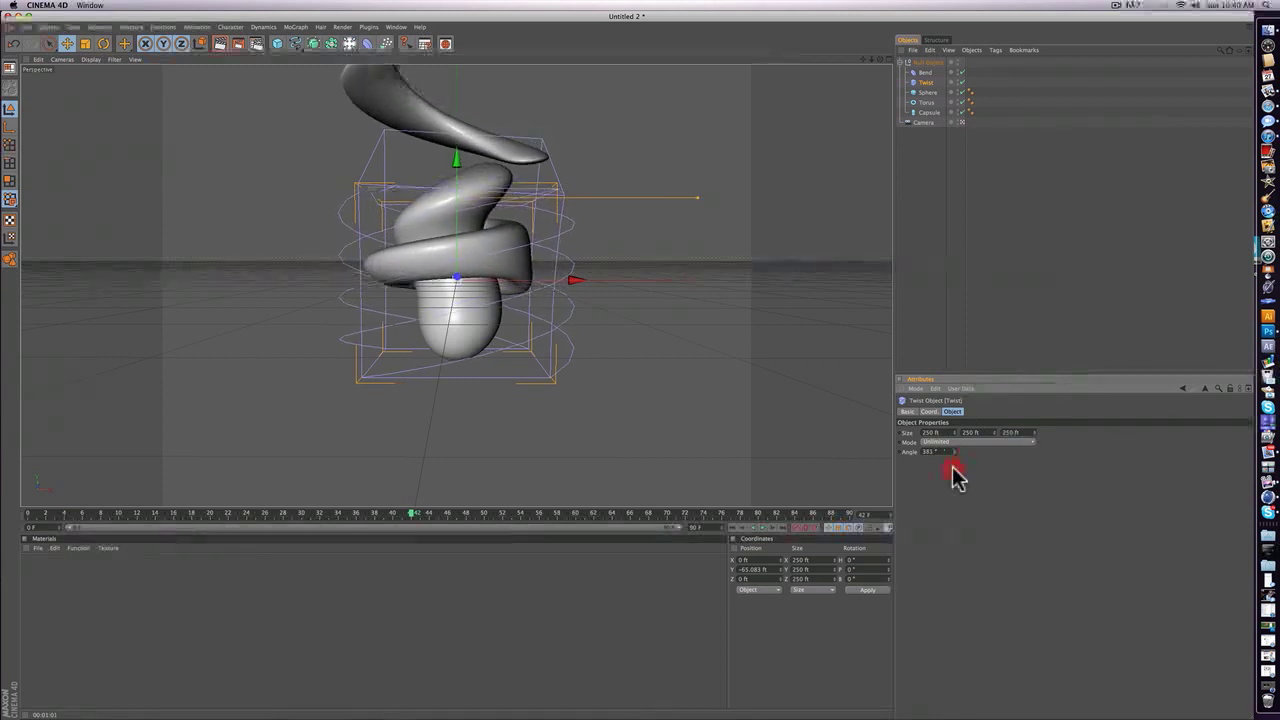
pyautogui.moveTo(955, 477); pyautogui.dragTo(1045, 451)
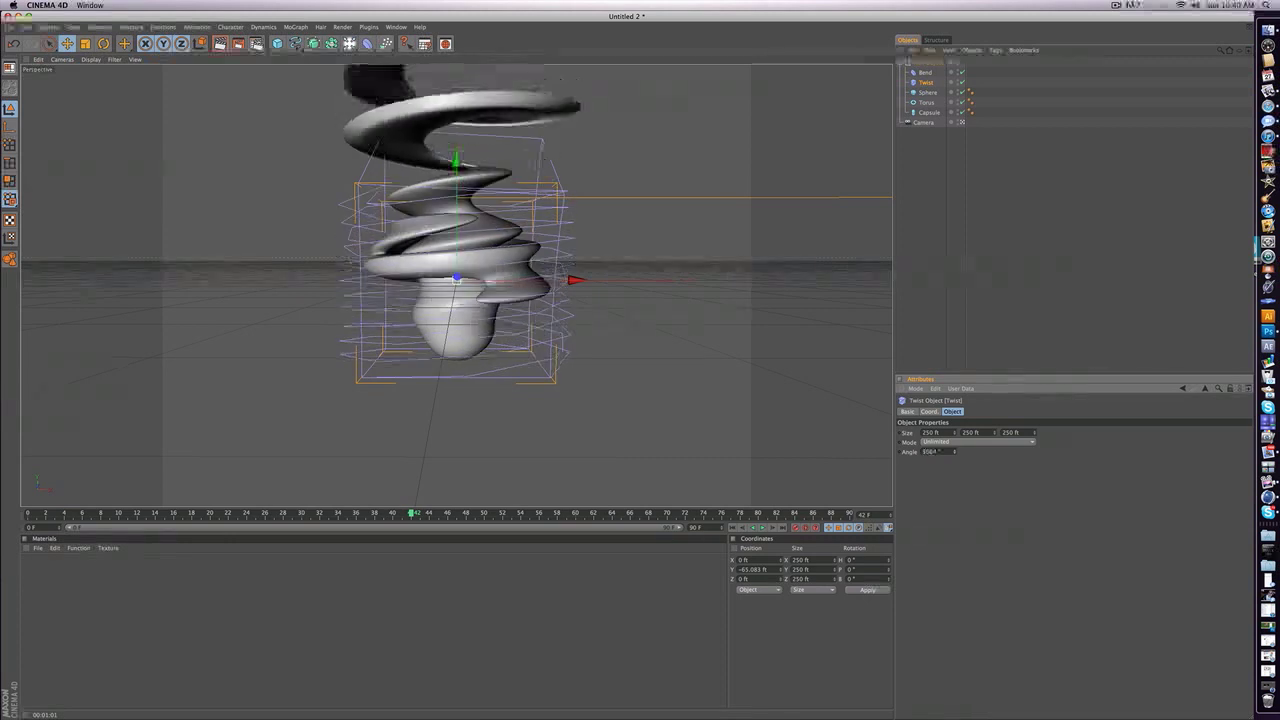
pyautogui.click(955, 268)
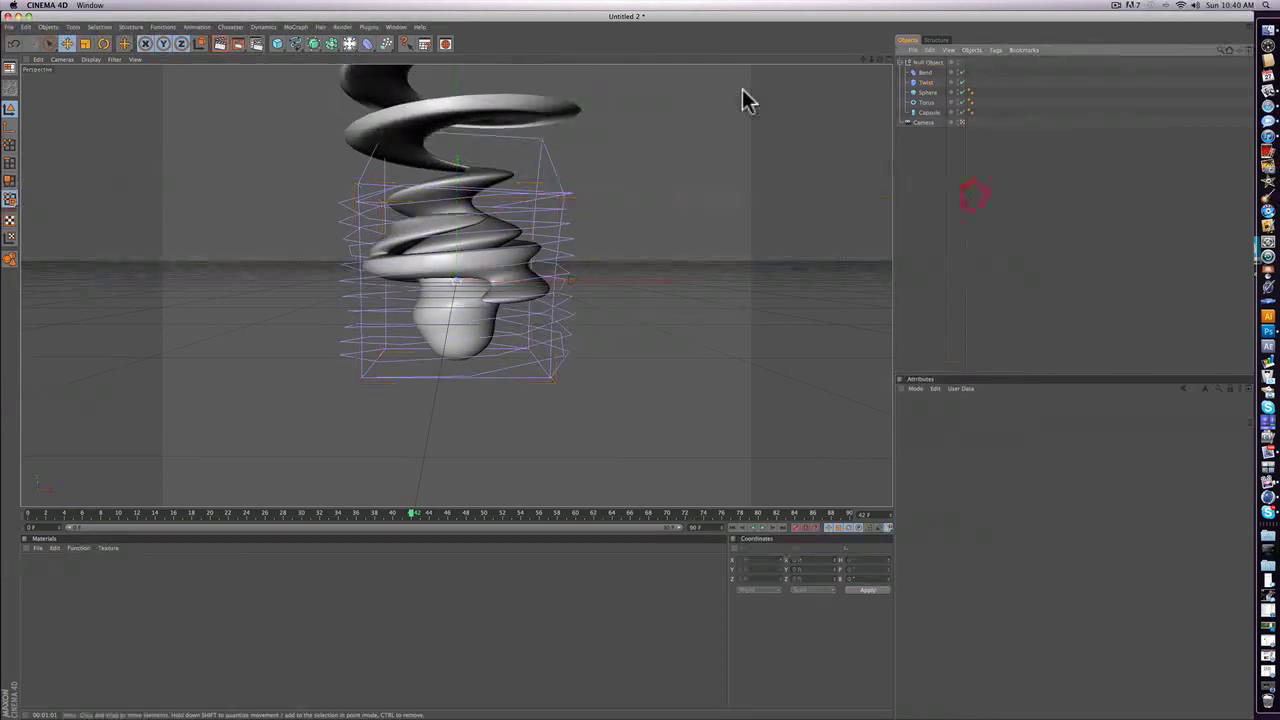
pyautogui.moveTo(879, 59)
pyautogui.mouseDown()
pyautogui.moveTo(879, 140)
pyautogui.moveTo(879, 62)
pyautogui.mouseUp()
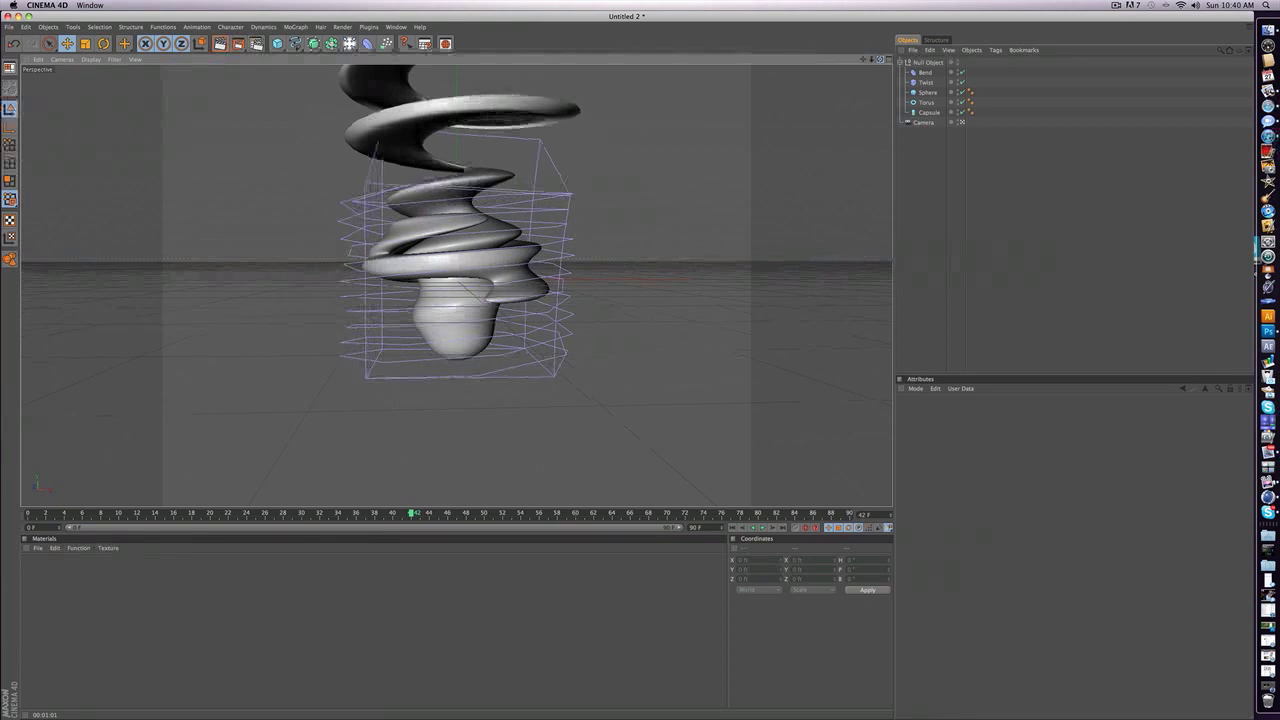
pyautogui.click(921, 82)
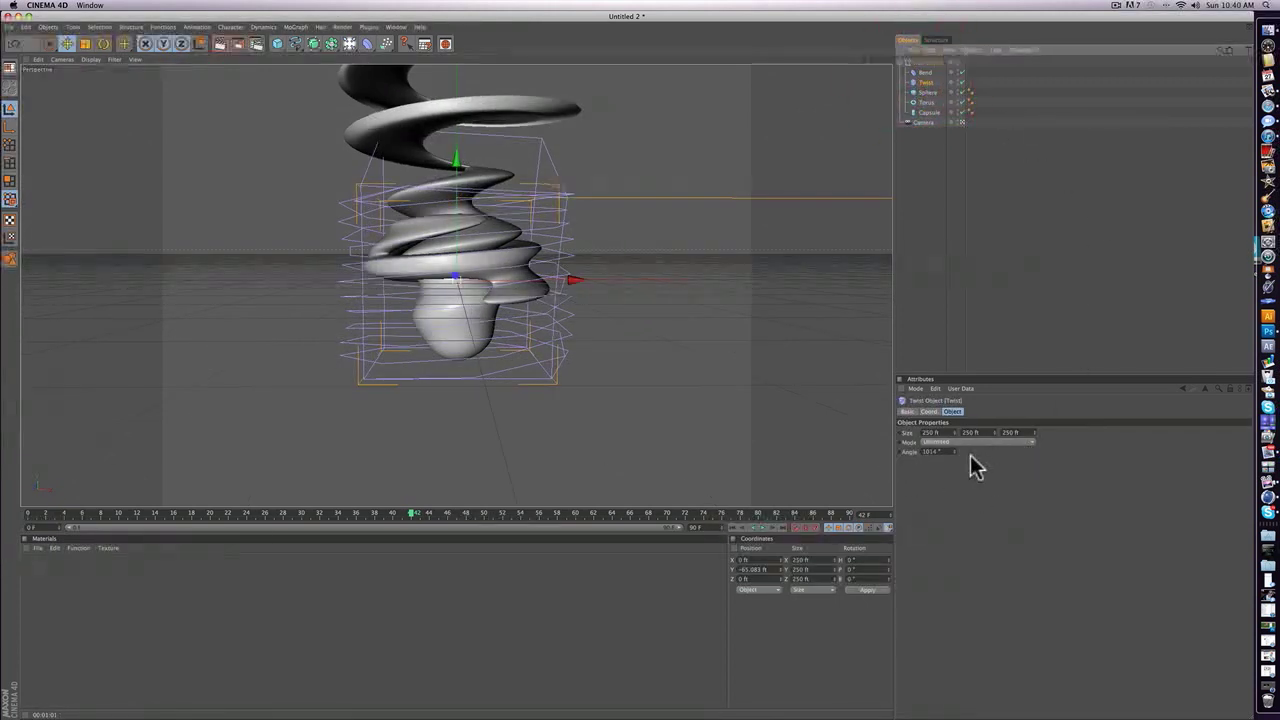
pyautogui.moveTo(955, 453); pyautogui.dragTo(955, 482)
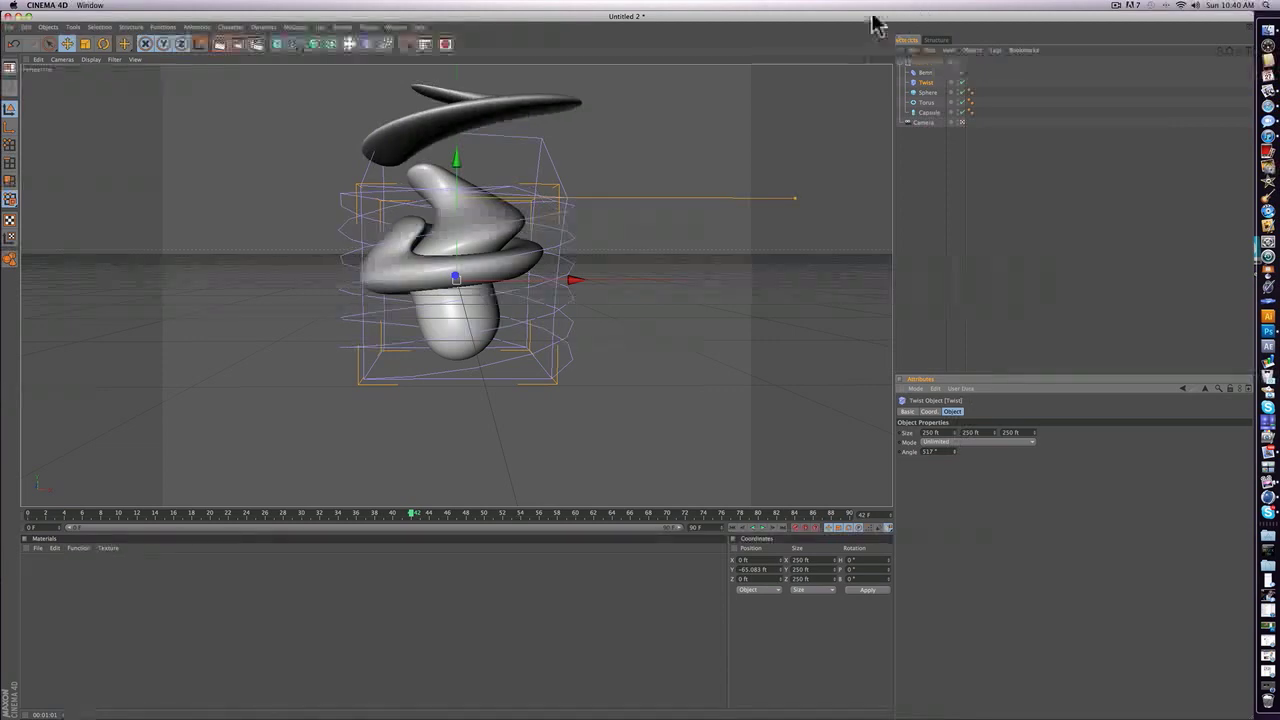
# - Duplicate the deformed null group and move the copy along X to about -277 ft, beside the original
pyautogui.moveTo(630, 375)
pyautogui.keyDown('alt'); pyautogui.mouseDown()
pyautogui.moveTo(640, 470)
pyautogui.moveTo(650, 380)
pyautogui.moveTo(645, 395)
pyautogui.moveTo(630, 350)
pyautogui.mouseUp(); pyautogui.keyUp('alt')
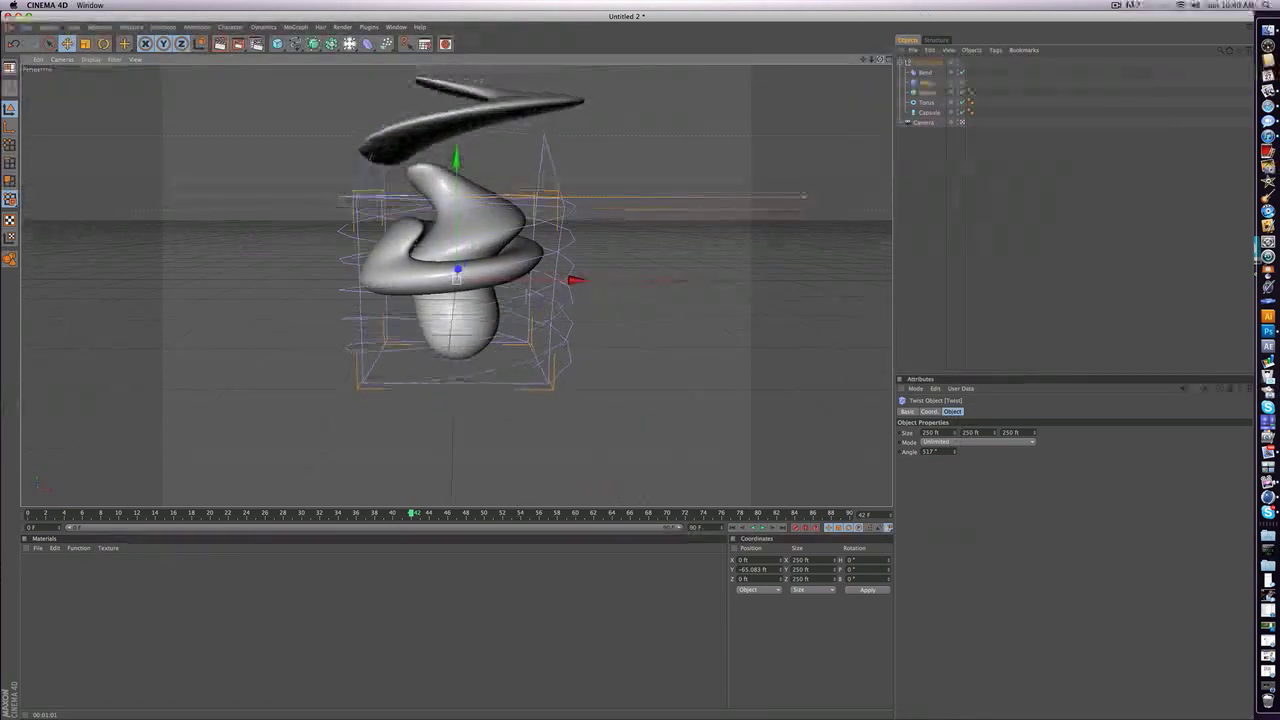
pyautogui.click(916, 65)
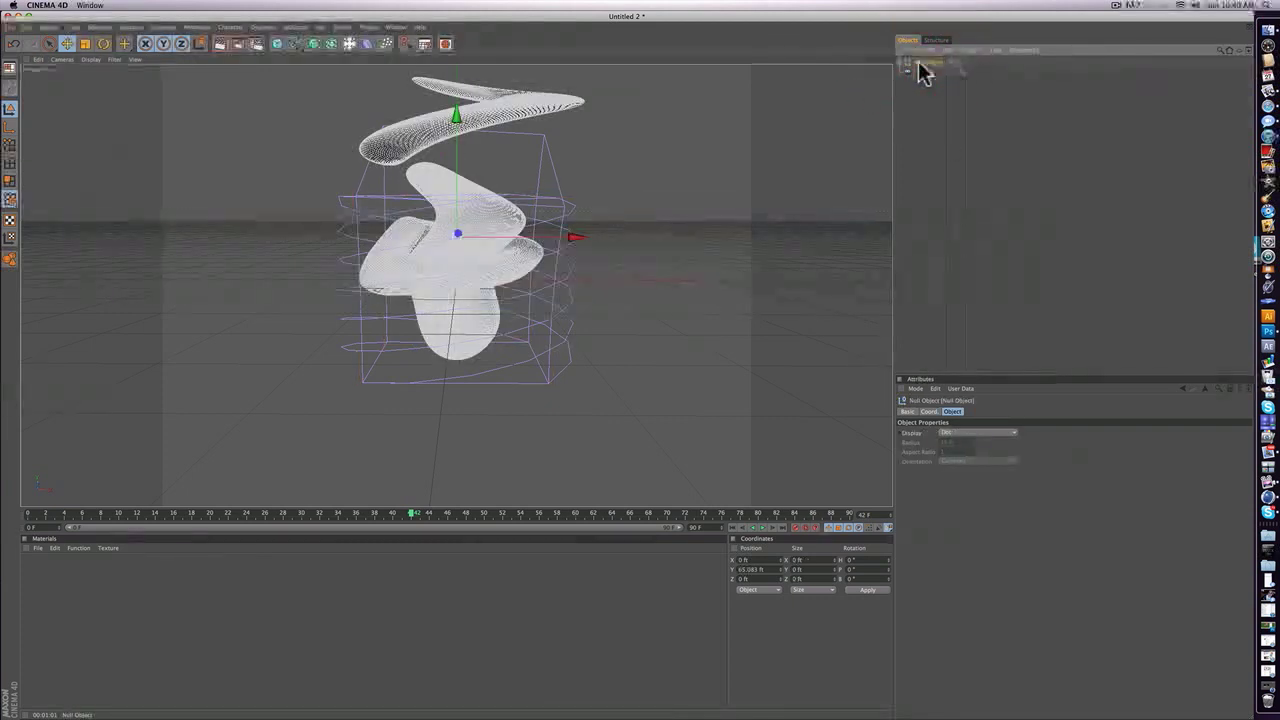
pyautogui.keyDown('ctrl'); pyautogui.moveTo(917, 69); pyautogui.dragTo(919, 66); pyautogui.keyUp('ctrl')
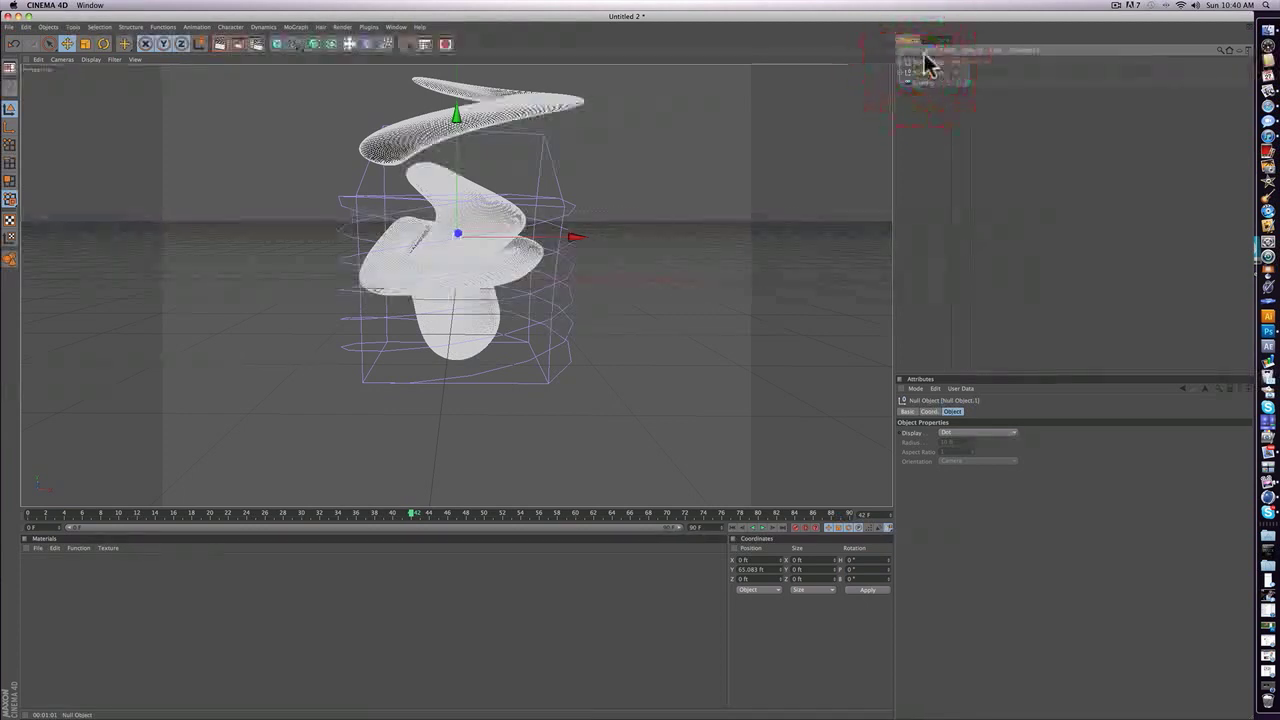
pyautogui.moveTo(583, 237); pyautogui.dragTo(397, 237)
# - Expand the duplicated null group and set its Bend deformer's strength to about 6°
pyautogui.click(901, 72)
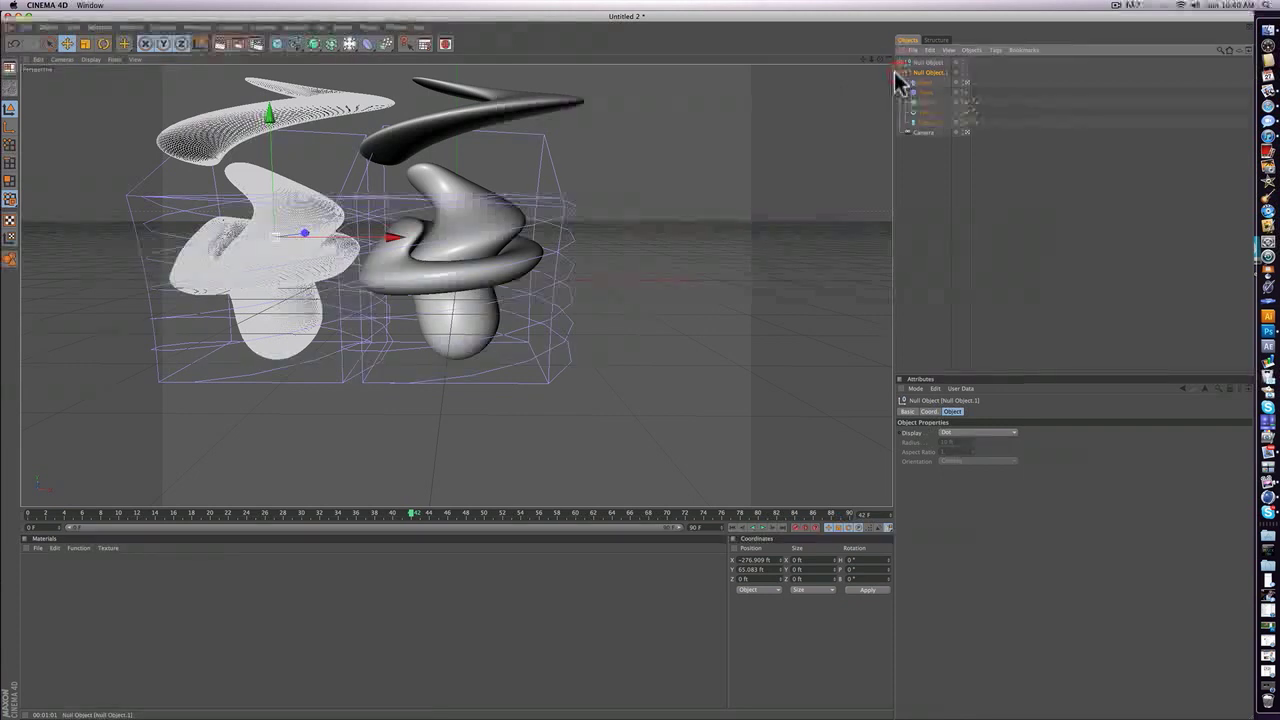
pyautogui.click(921, 87)
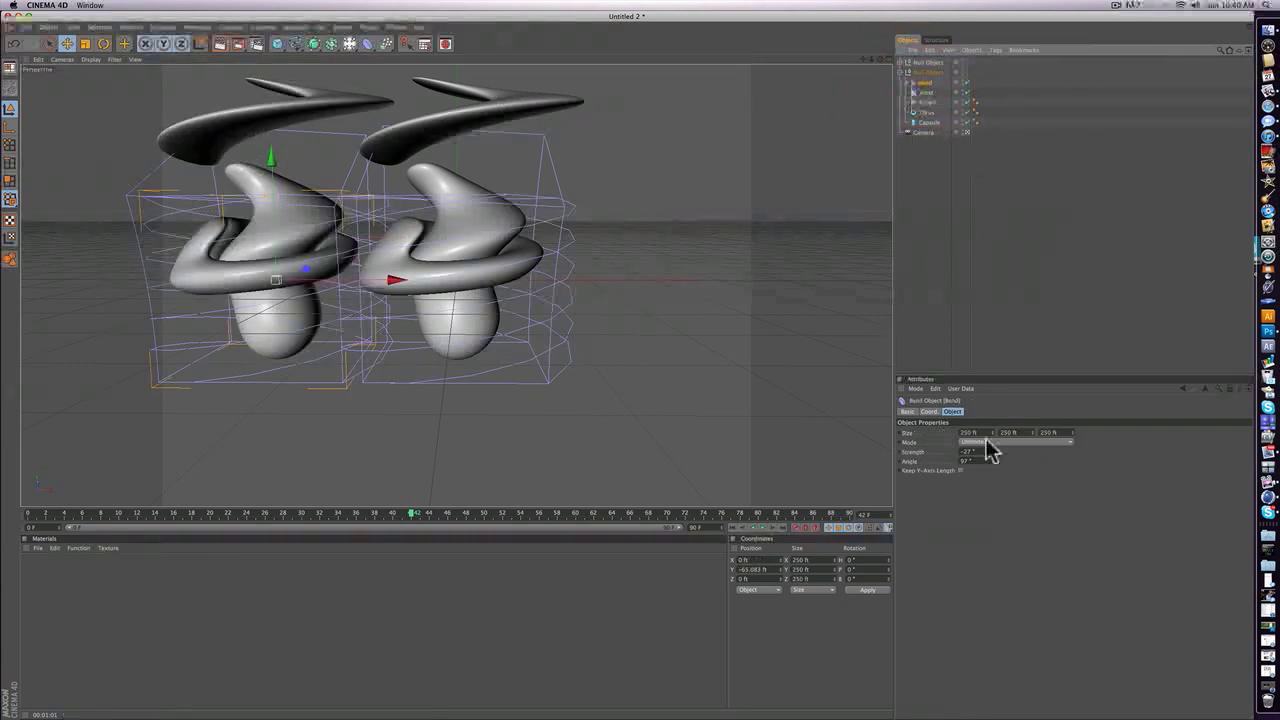
pyautogui.moveTo(991, 452); pyautogui.dragTo(991, 416)
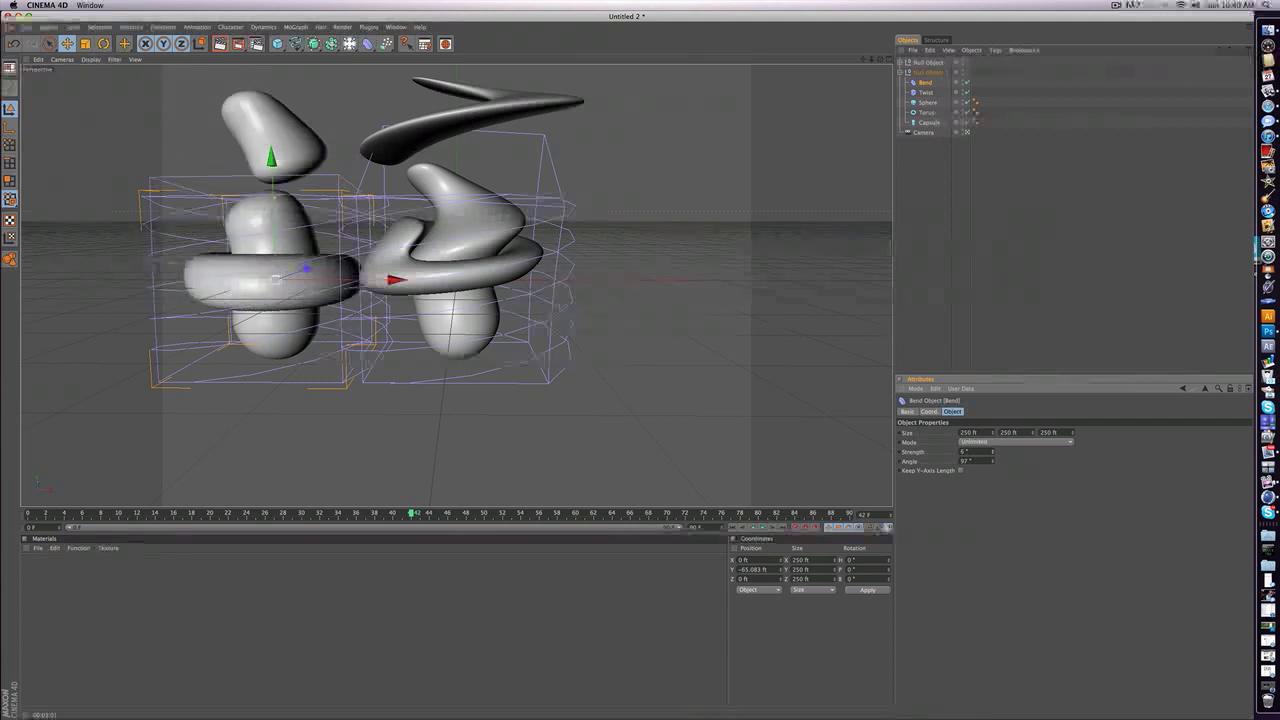
# - Set the duplicated group's Twist angle to about 153° and move its sphere along X to above the original group
pyautogui.click(927, 93)
pyautogui.moveTo(954, 452); pyautogui.dragTo(954, 434)
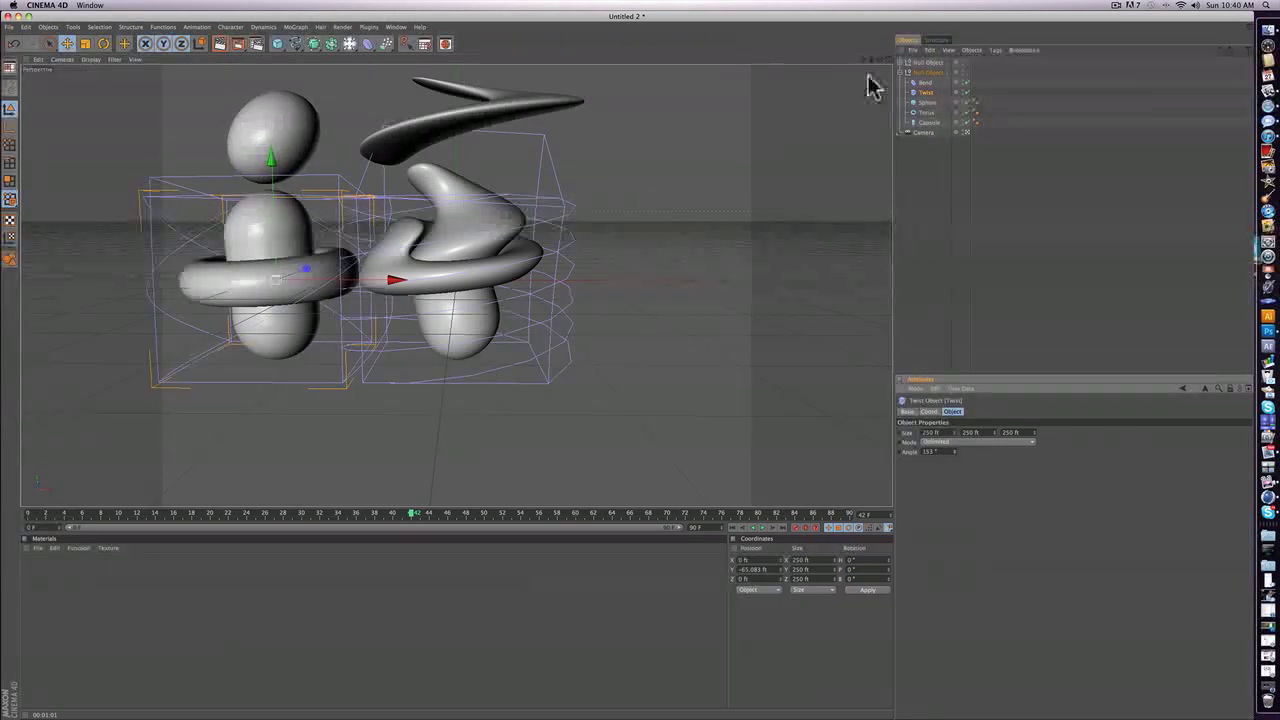
pyautogui.click(927, 102)
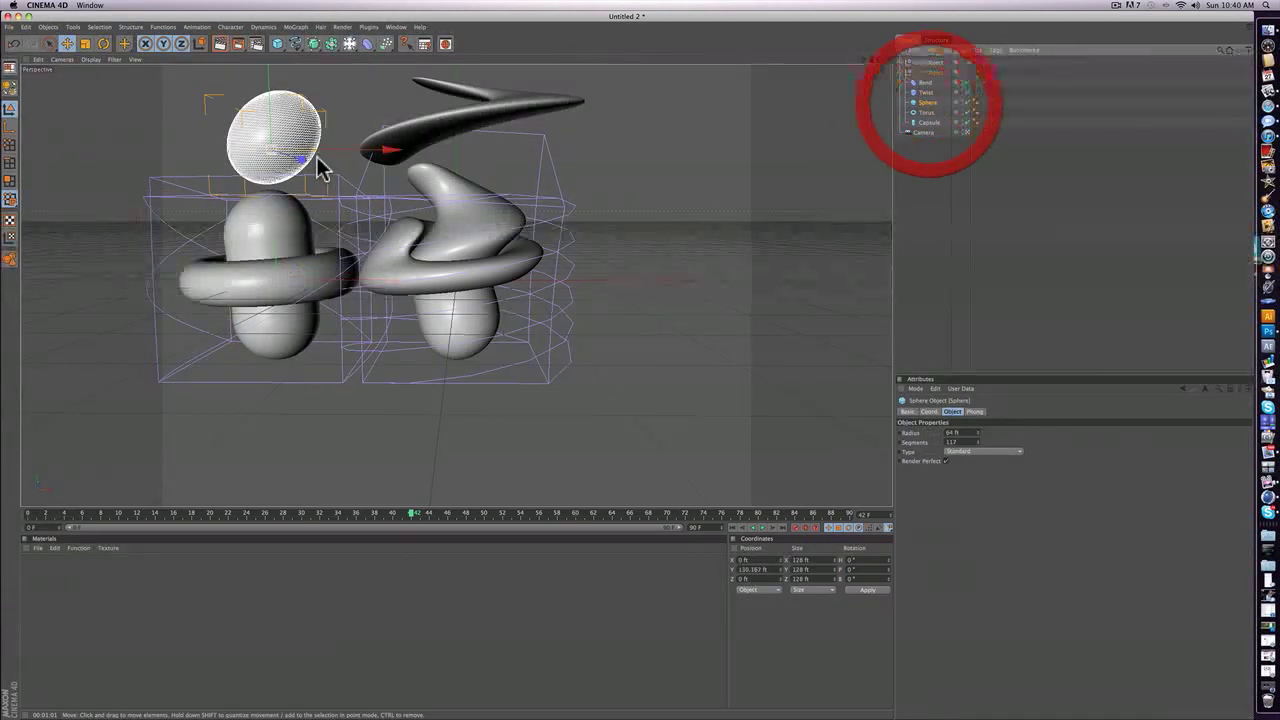
pyautogui.moveTo(354, 157); pyautogui.dragTo(172, 150)
# - Try a lower position for the duplicated group's torus, and delete it from that group
pyautogui.click(925, 112)
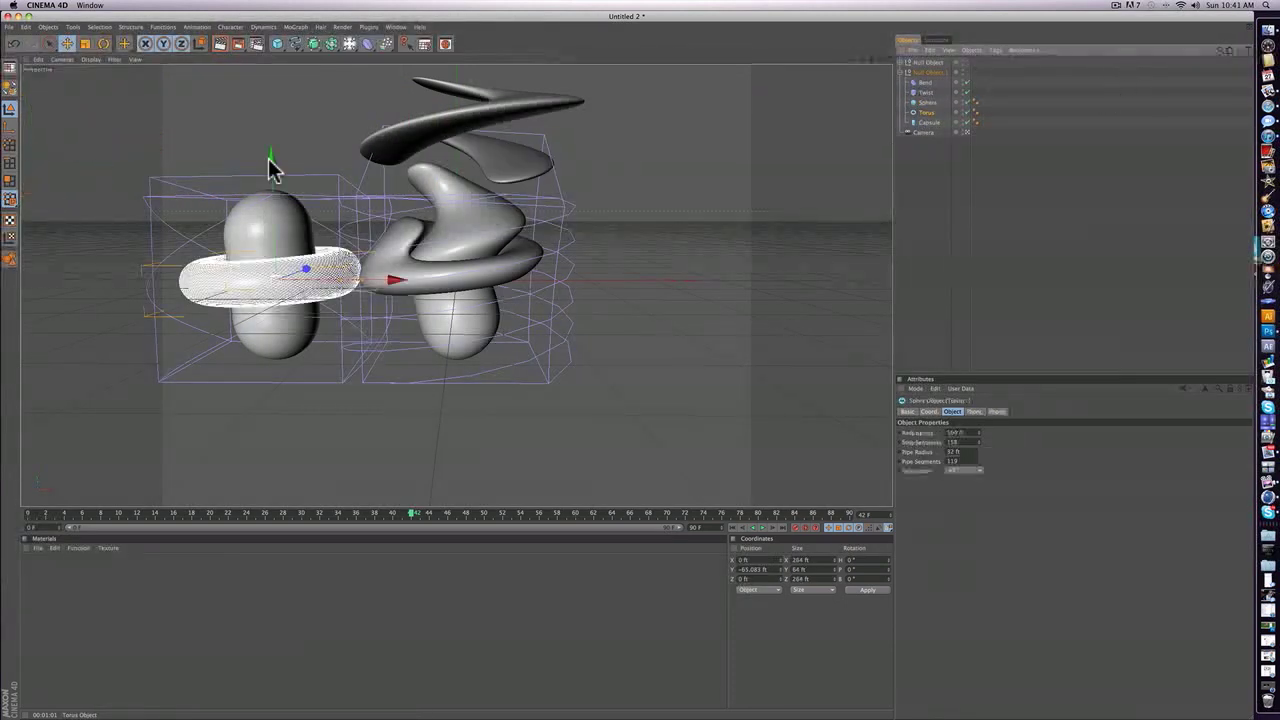
pyautogui.moveTo(271, 157); pyautogui.dragTo(376, 380)
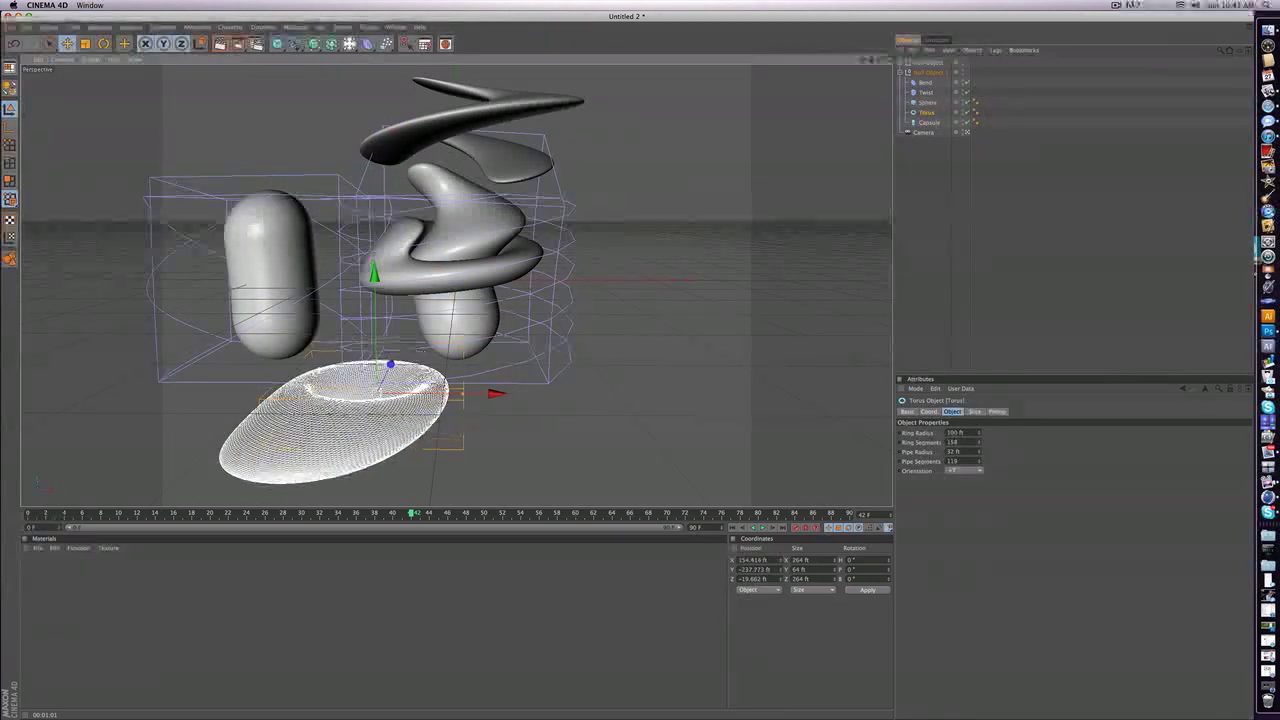
pyautogui.press('Delete')
# - Move the duplicated group's capsule along X toward the original shapes, stretching it diagonally through the deformers
pyautogui.click(928, 112)
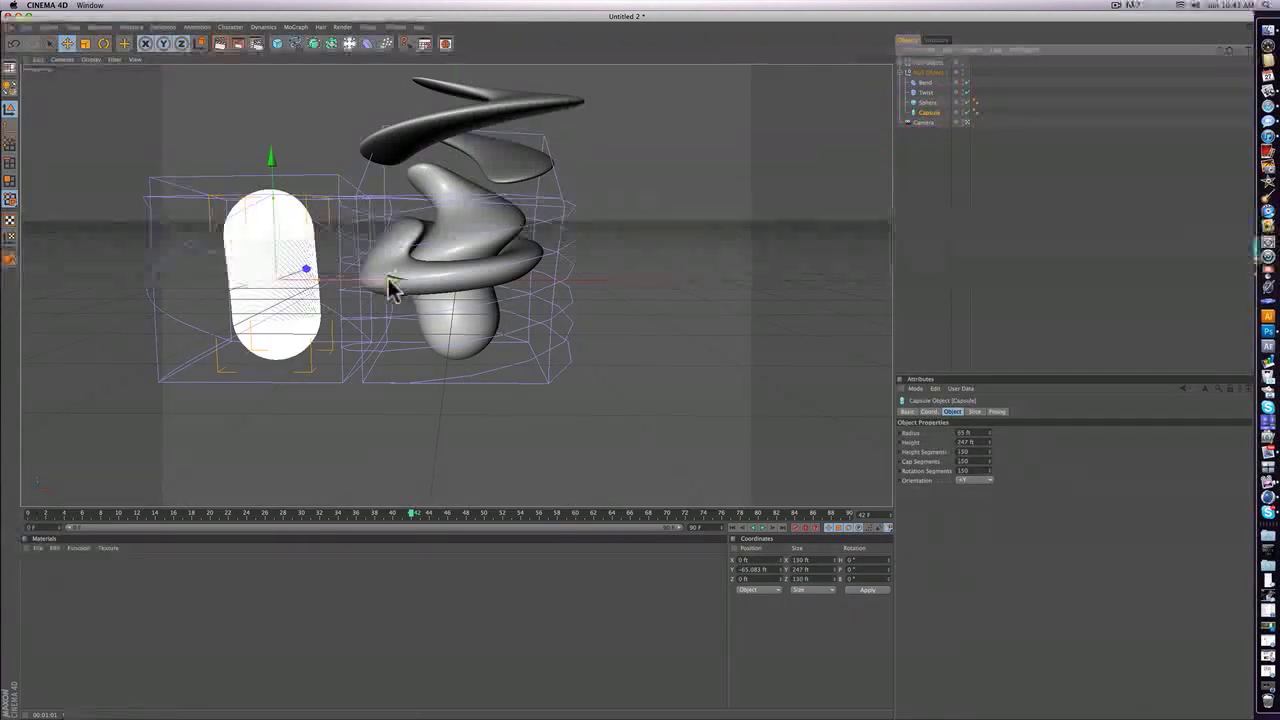
pyautogui.moveTo(390, 281); pyautogui.dragTo(512, 281)
pyautogui.click(1027, 244)
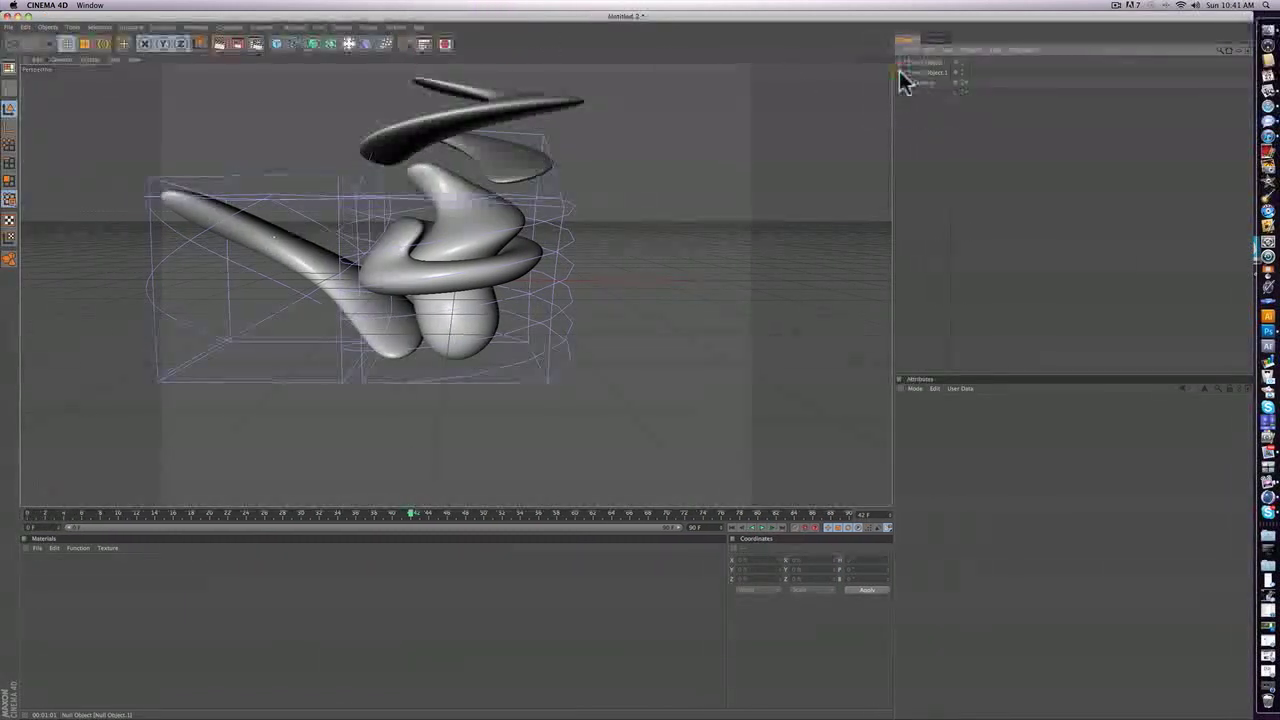
# - Group the two null objects together, duplicate the combined group and move the copy along X to about 80 ft
pyautogui.click(916, 74)
pyautogui.click(917, 62)
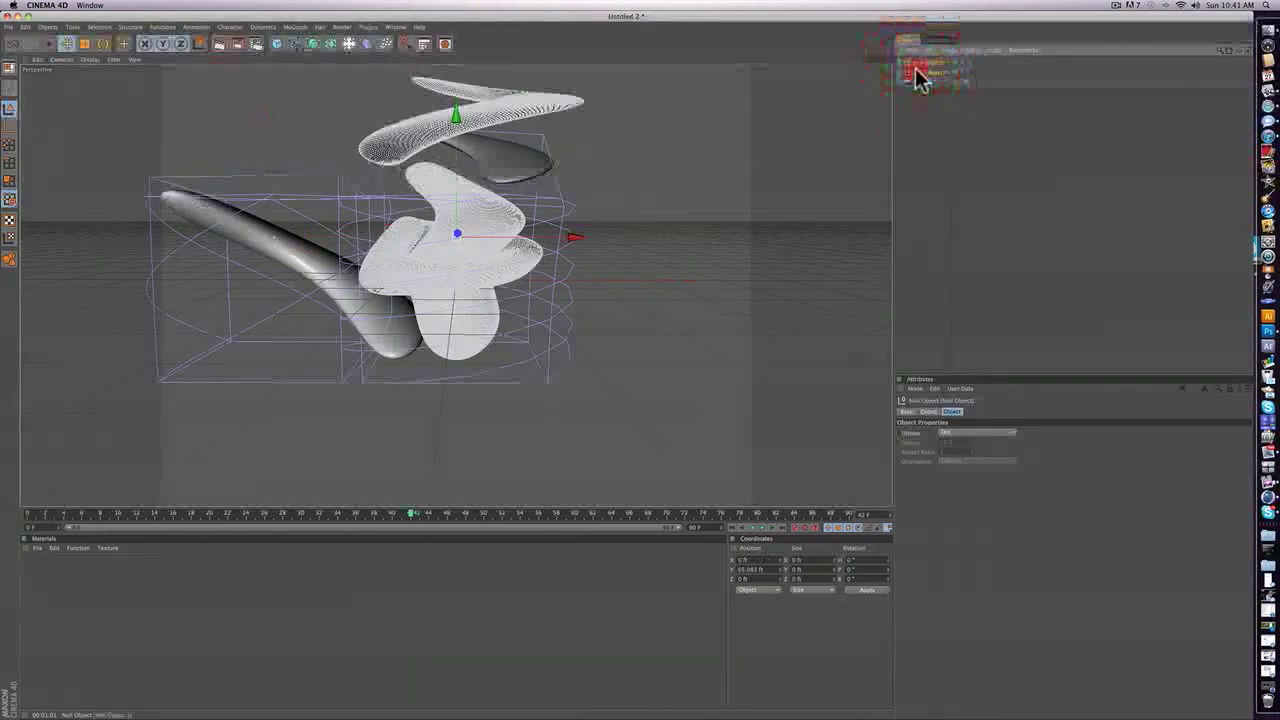
pyautogui.keyDown('shift'); pyautogui.click(914, 72); pyautogui.keyUp('shift')
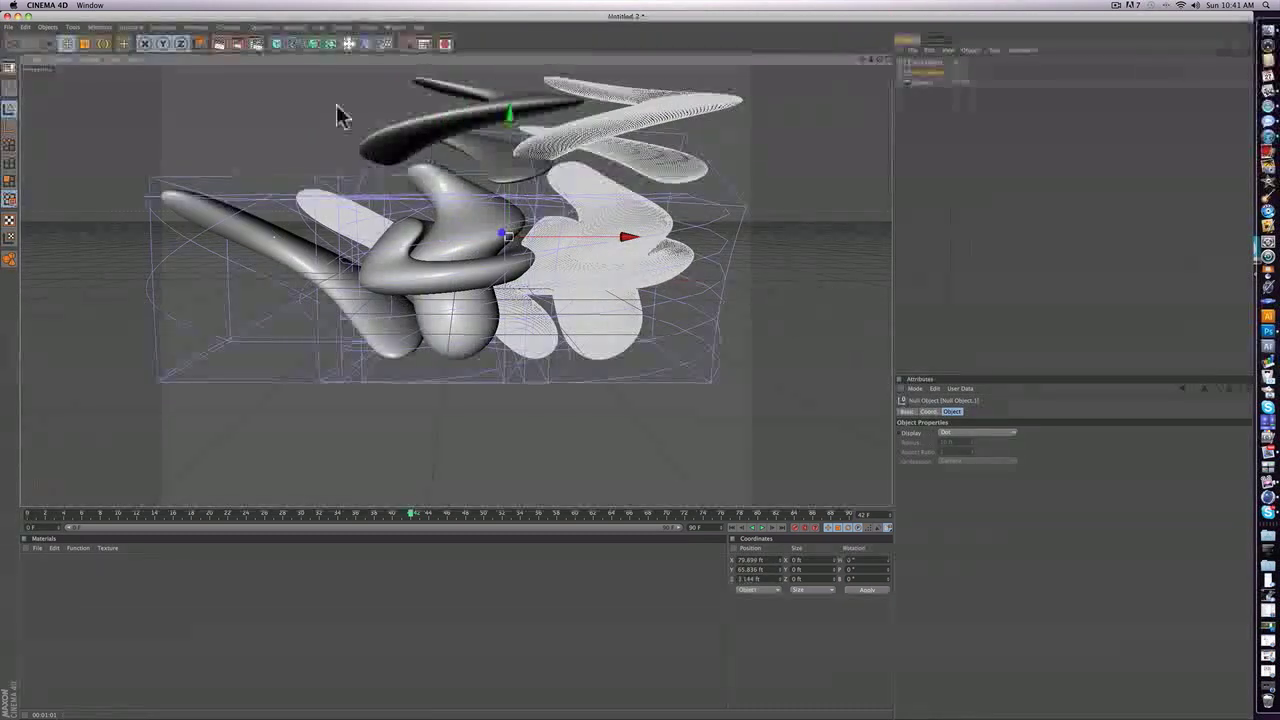
# - Rotate the copied group to about H -42°, P -150° and B -8°
pyautogui.click(104, 45)
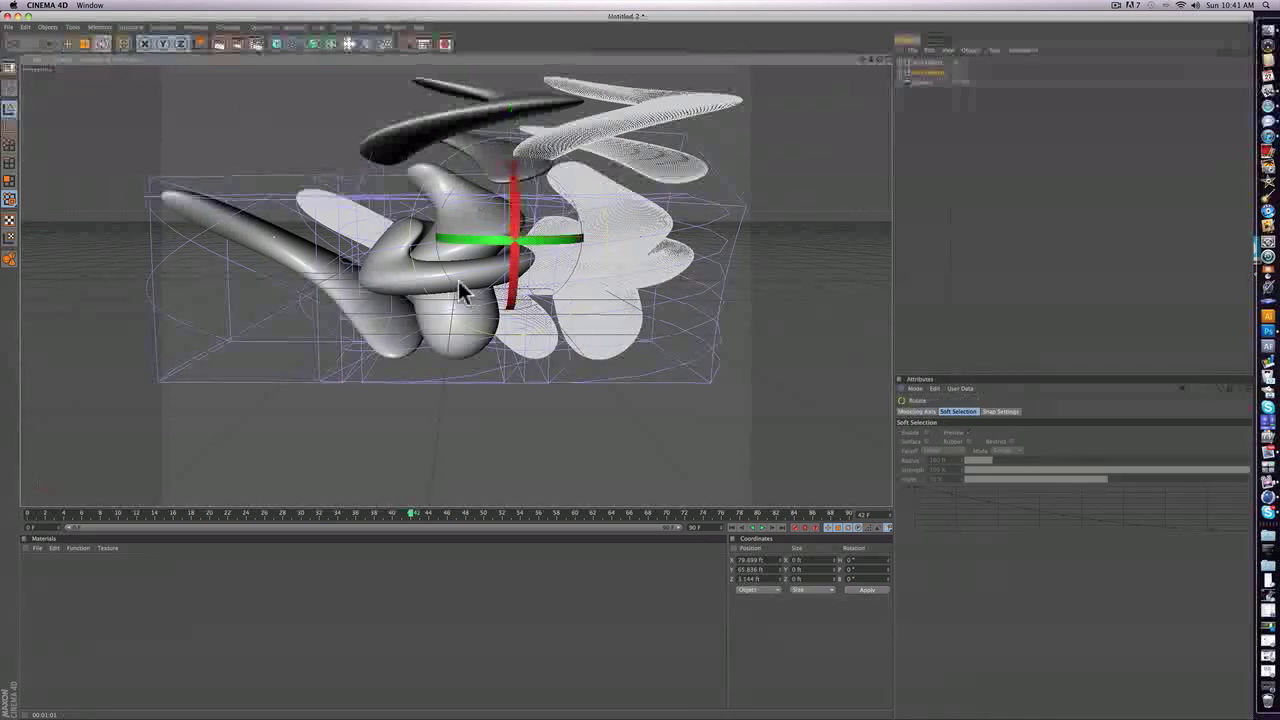
pyautogui.moveTo(517, 337)
pyautogui.mouseDown()
pyautogui.moveTo(420, 170)
pyautogui.moveTo(538, 163)
pyautogui.moveTo(543, 143)
pyautogui.moveTo(600, 147)
pyautogui.mouseUp()
pyautogui.click(946, 163)
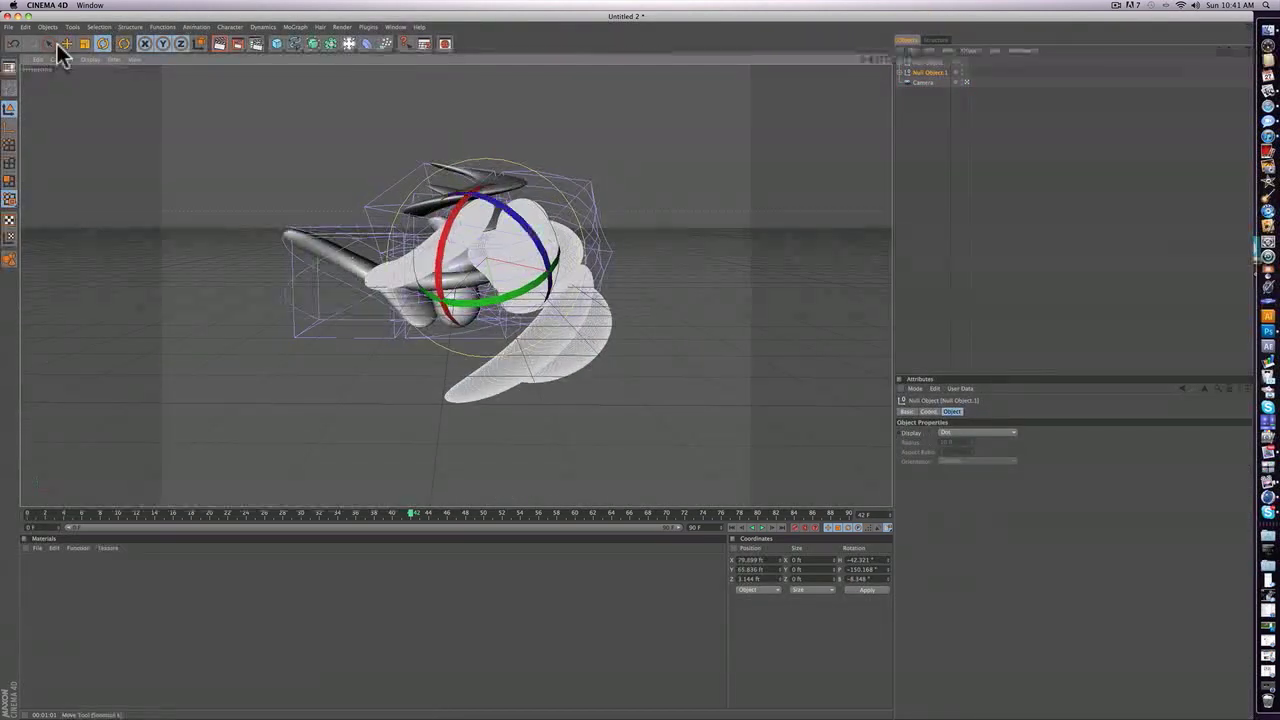
# - Move the rotated copy behind the original shapes, to about X -371 ft, Y 139 ft and Z 357 ft
pyautogui.click(66, 43)
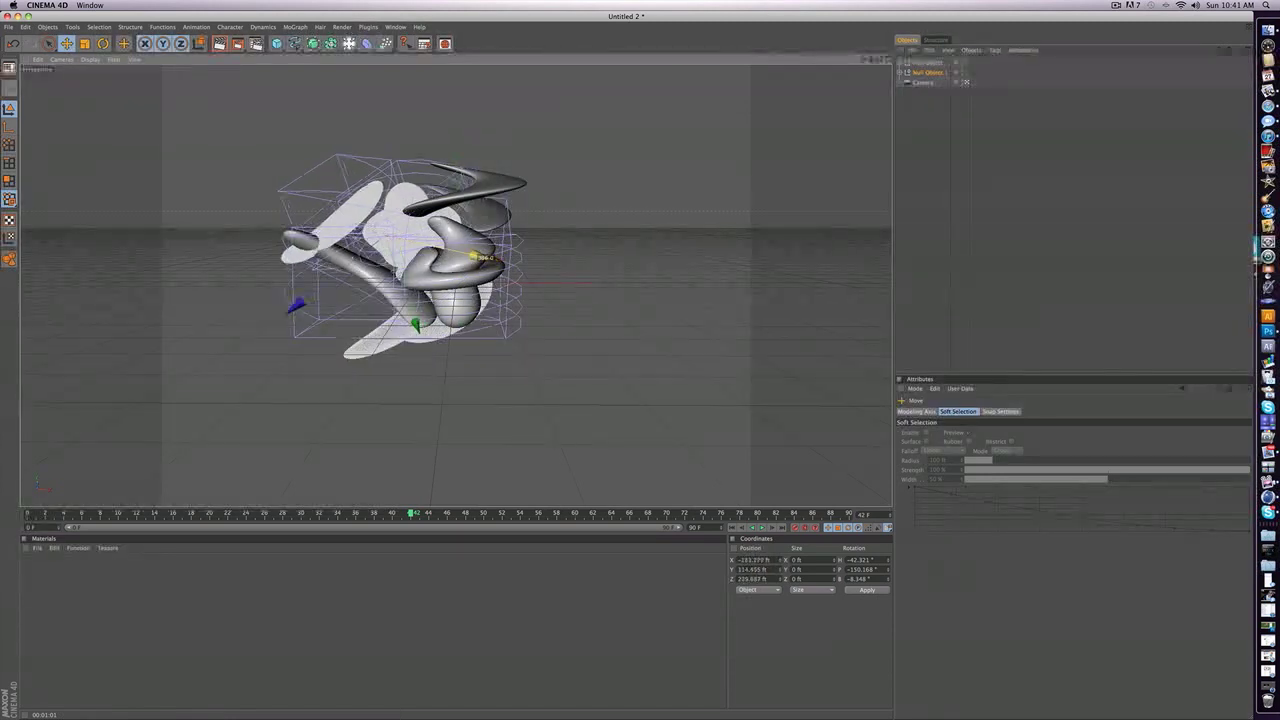
pyautogui.moveTo(475, 257); pyautogui.dragTo(432, 244)
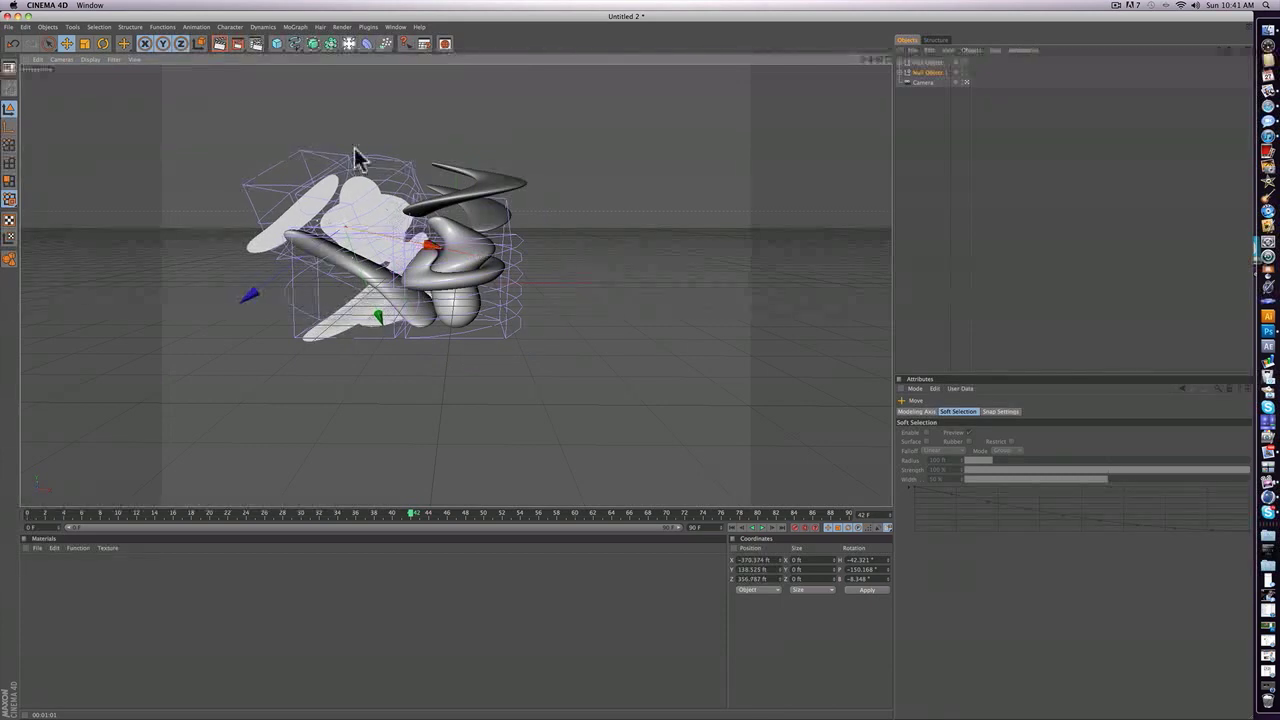
pyautogui.click(1086, 200)
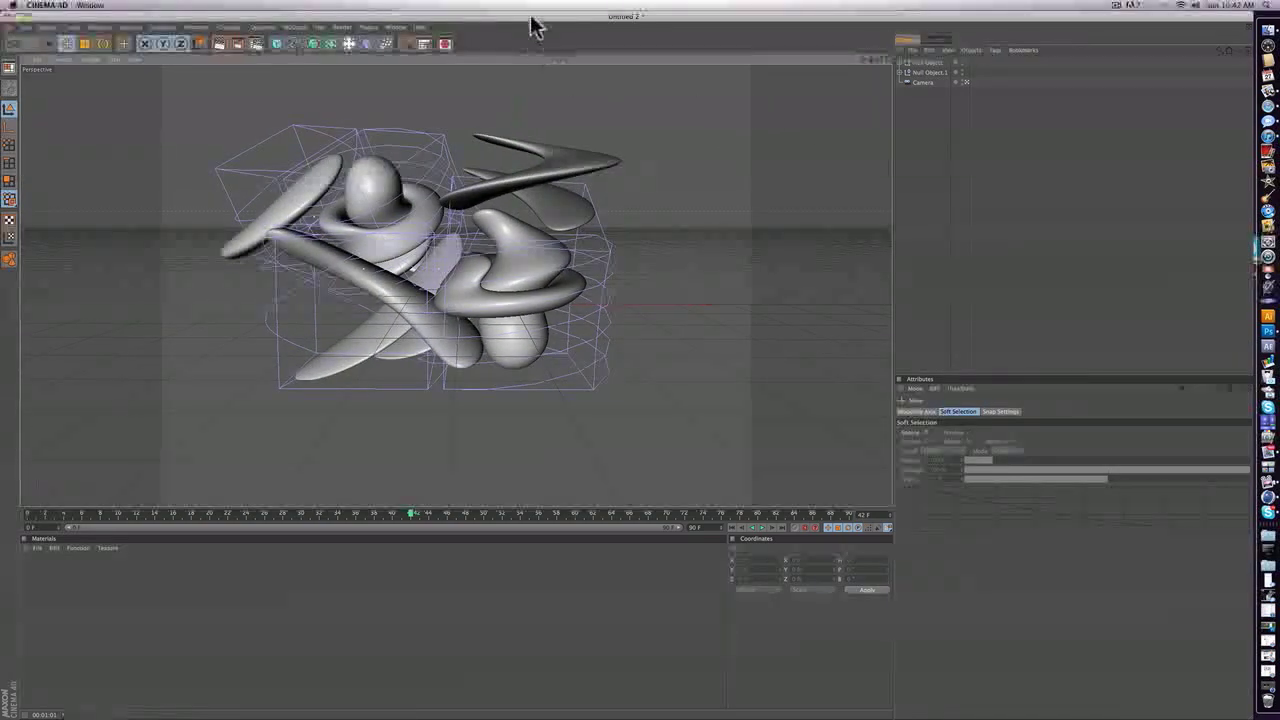
pyautogui.moveTo(534, 16); pyautogui.dragTo(560, 497)
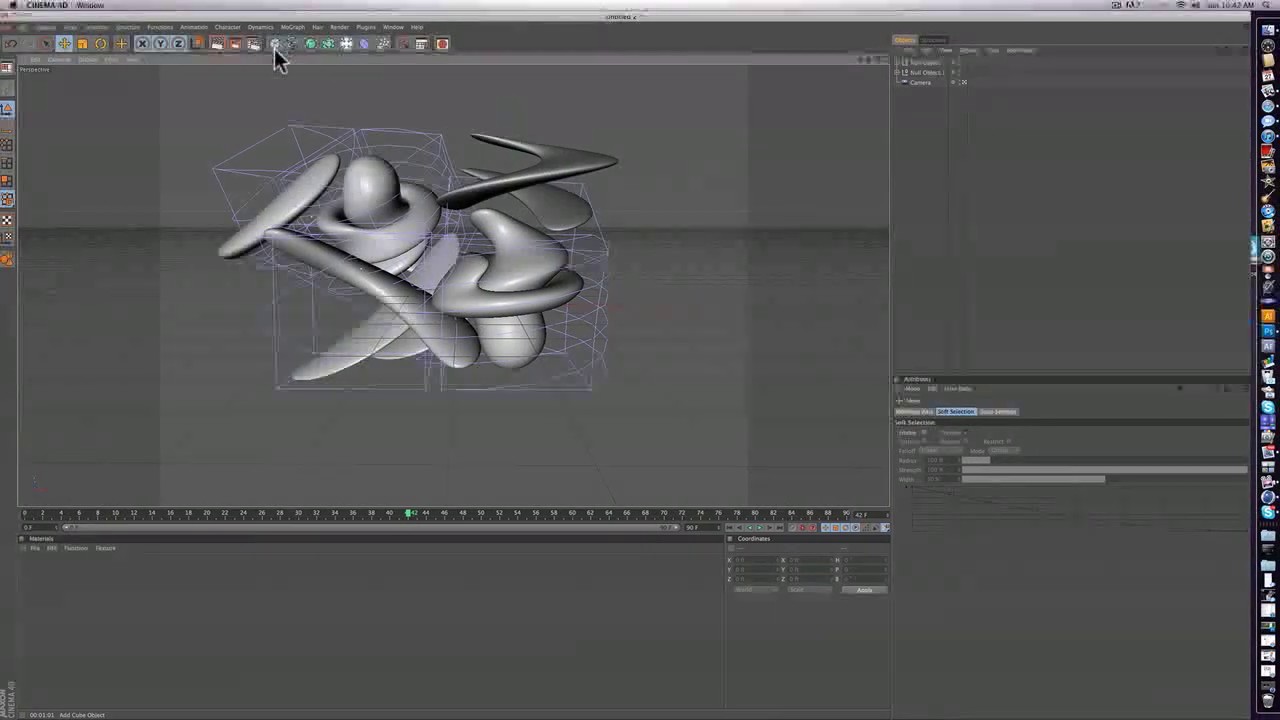
pyautogui.click(284, 45)
pyautogui.moveTo(335, 63); pyautogui.dragTo(477, 93)
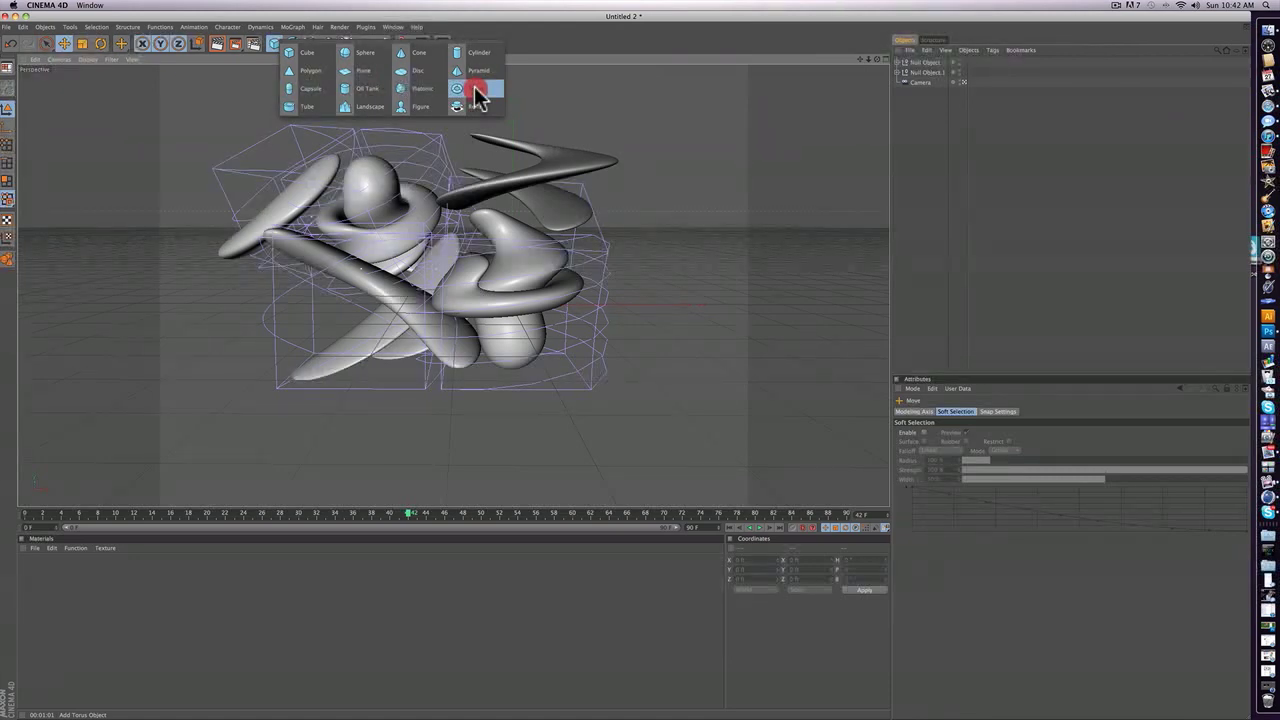
pyautogui.click(570, 37)
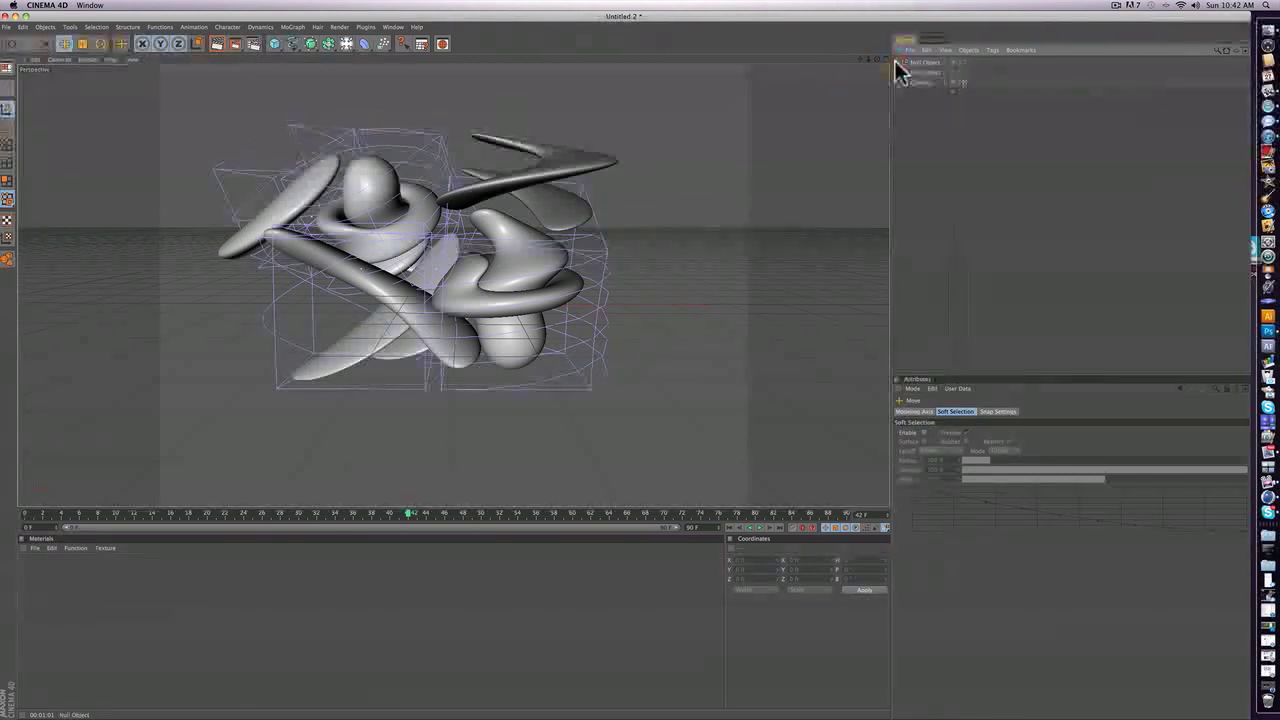
pyautogui.click(928, 64)
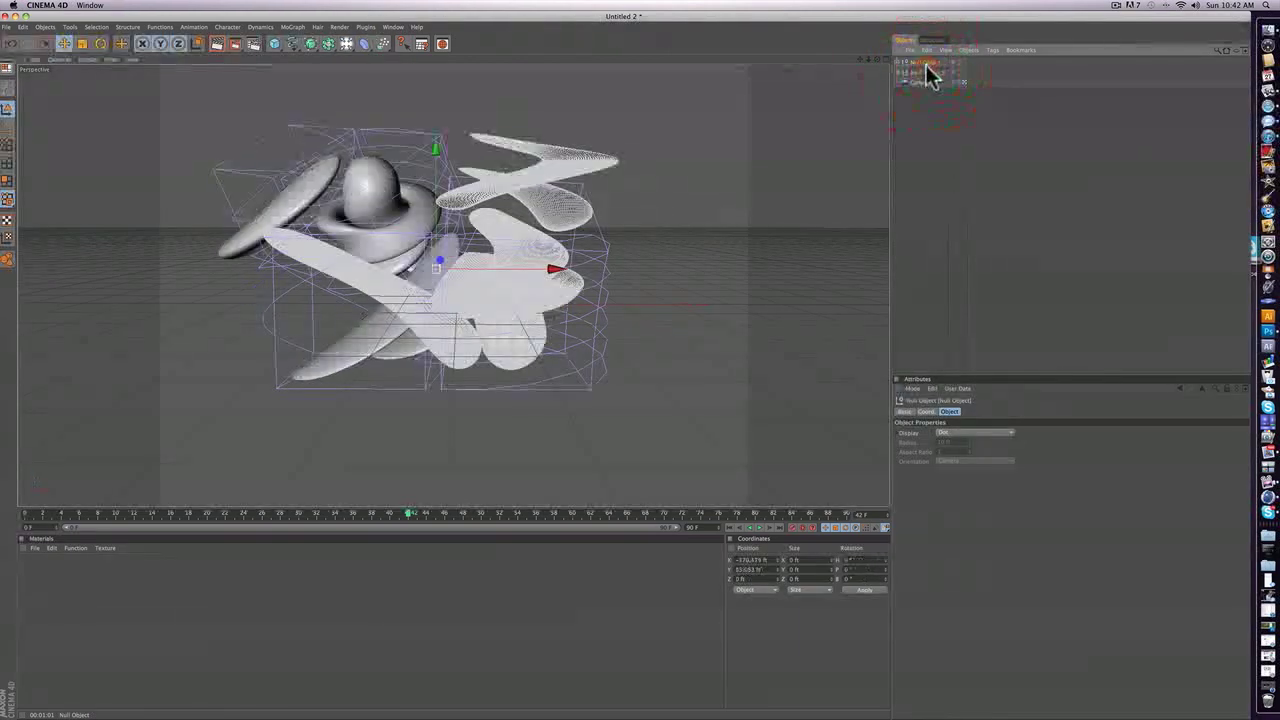
pyautogui.click(922, 135)
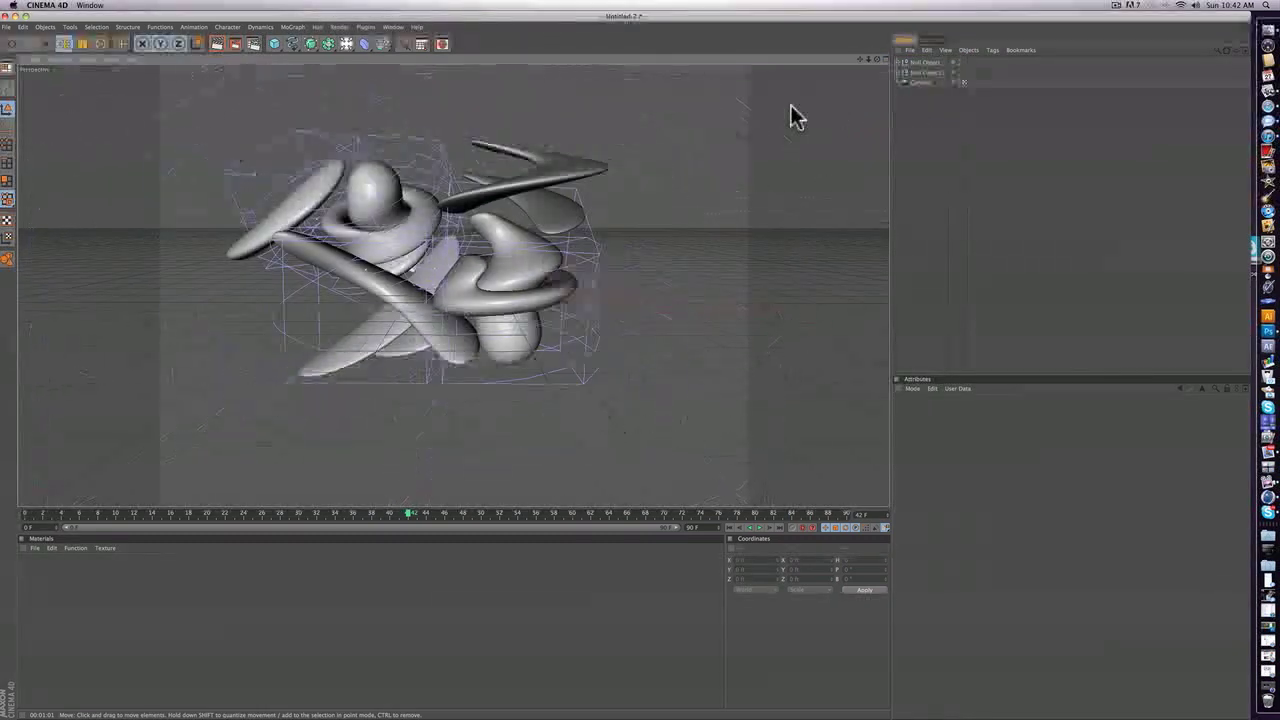
pyautogui.click(908, 73)
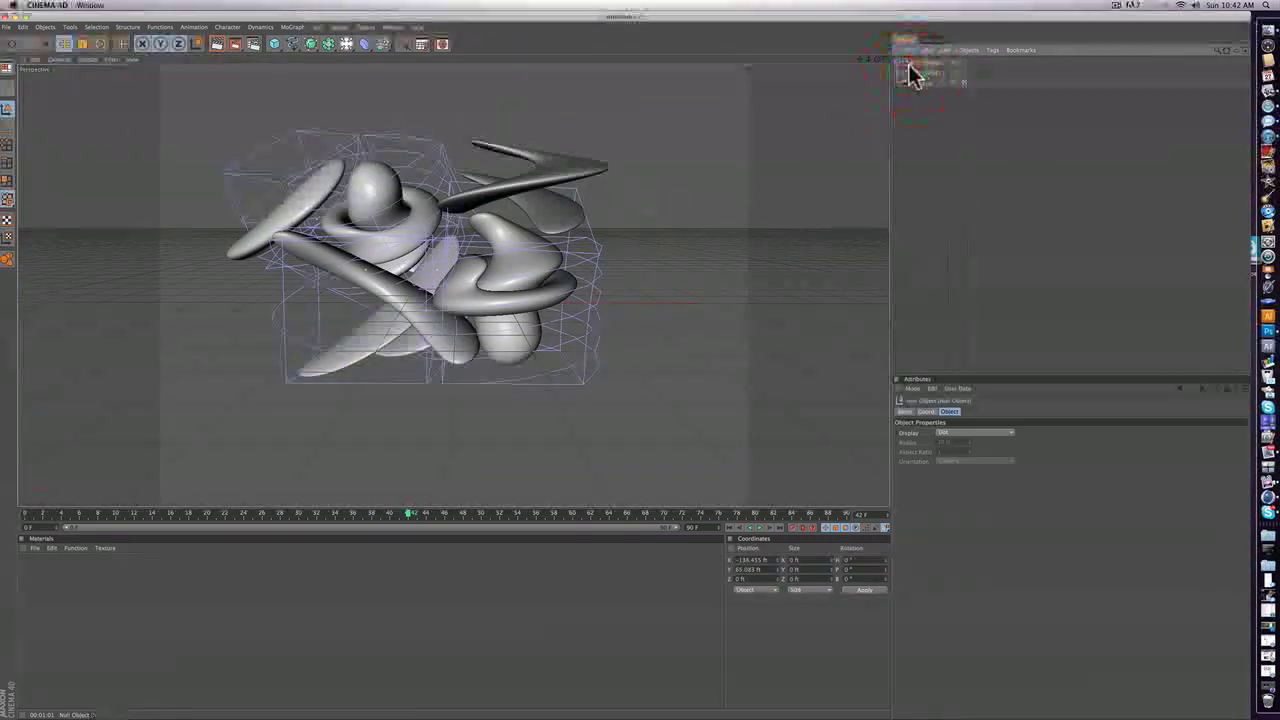
pyautogui.click(926, 153)
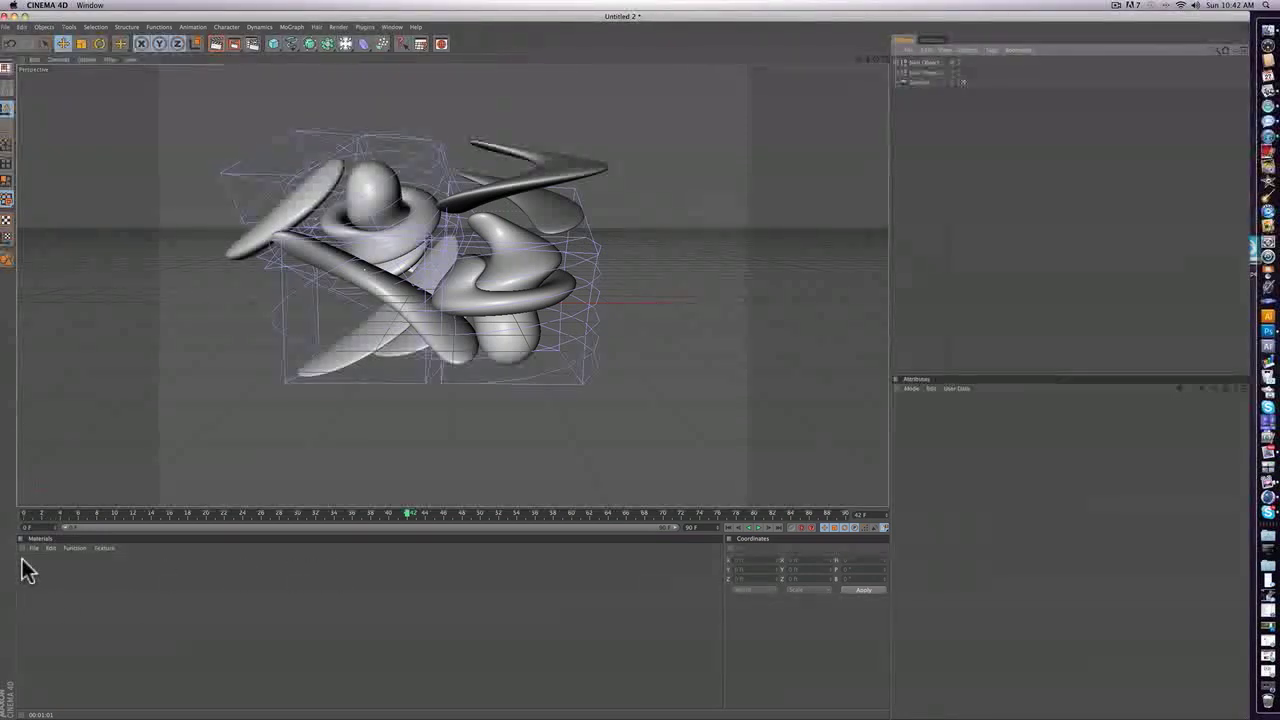
# - Create a new material and set its base color to light blue, RGB 22, 204, 255
pyautogui.doubleClick(27, 570)
pyautogui.doubleClick(30, 568)
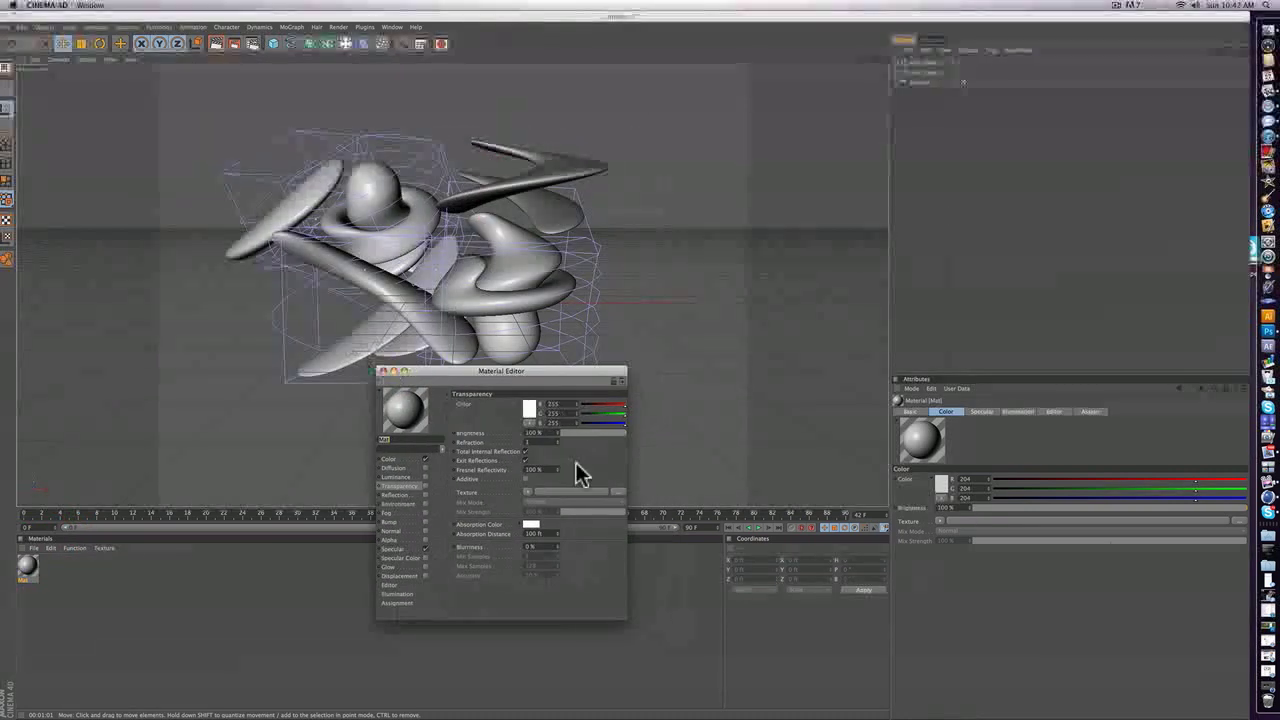
pyautogui.click(408, 459)
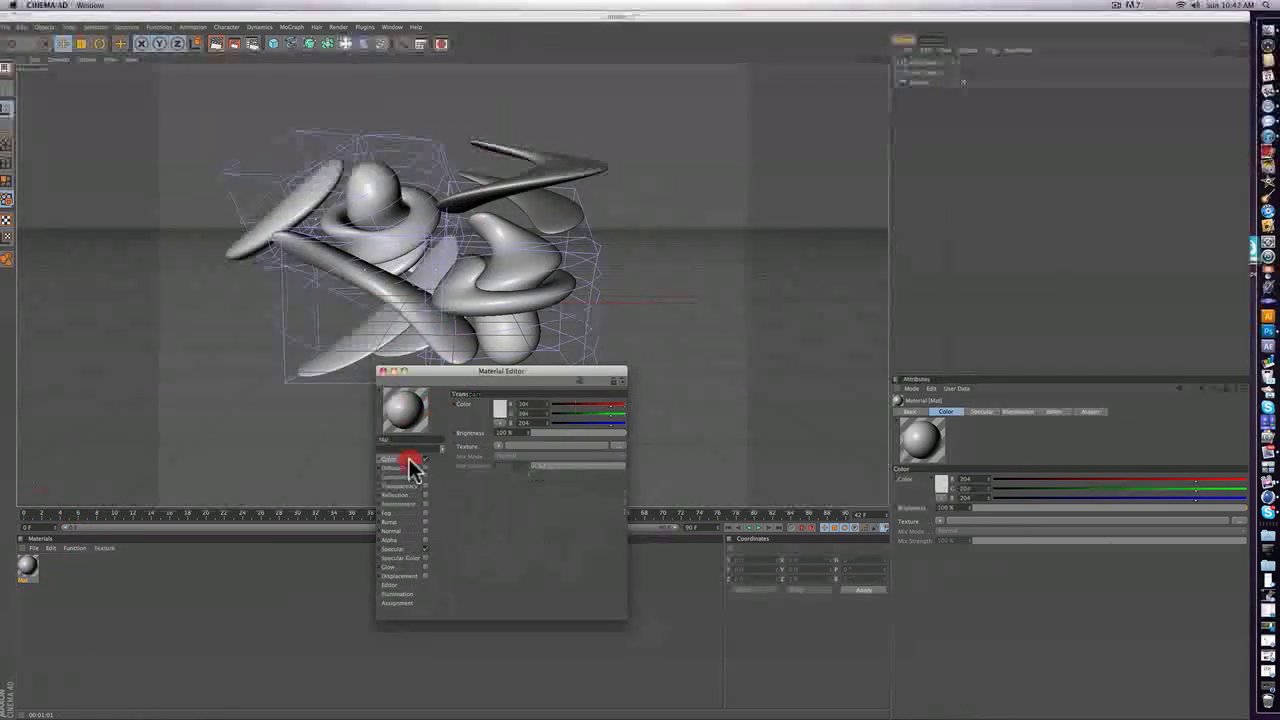
pyautogui.click(500, 410)
pyautogui.click(527, 371)
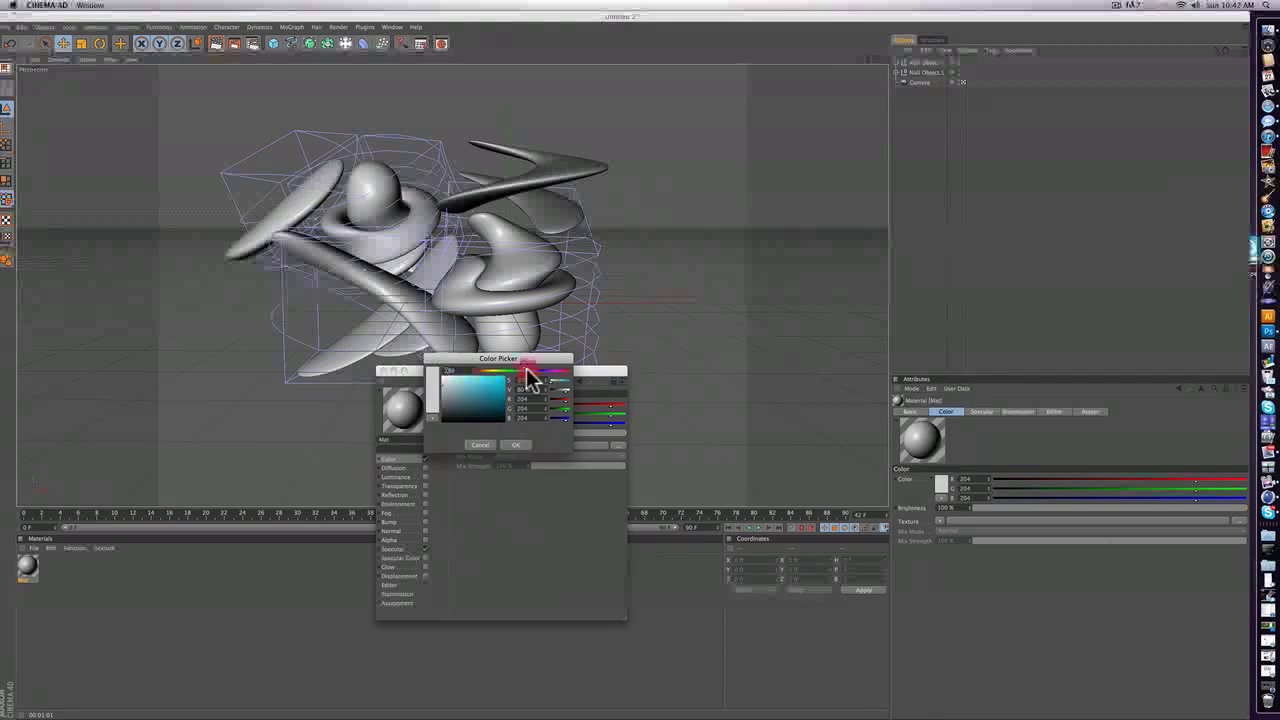
pyautogui.click(515, 444)
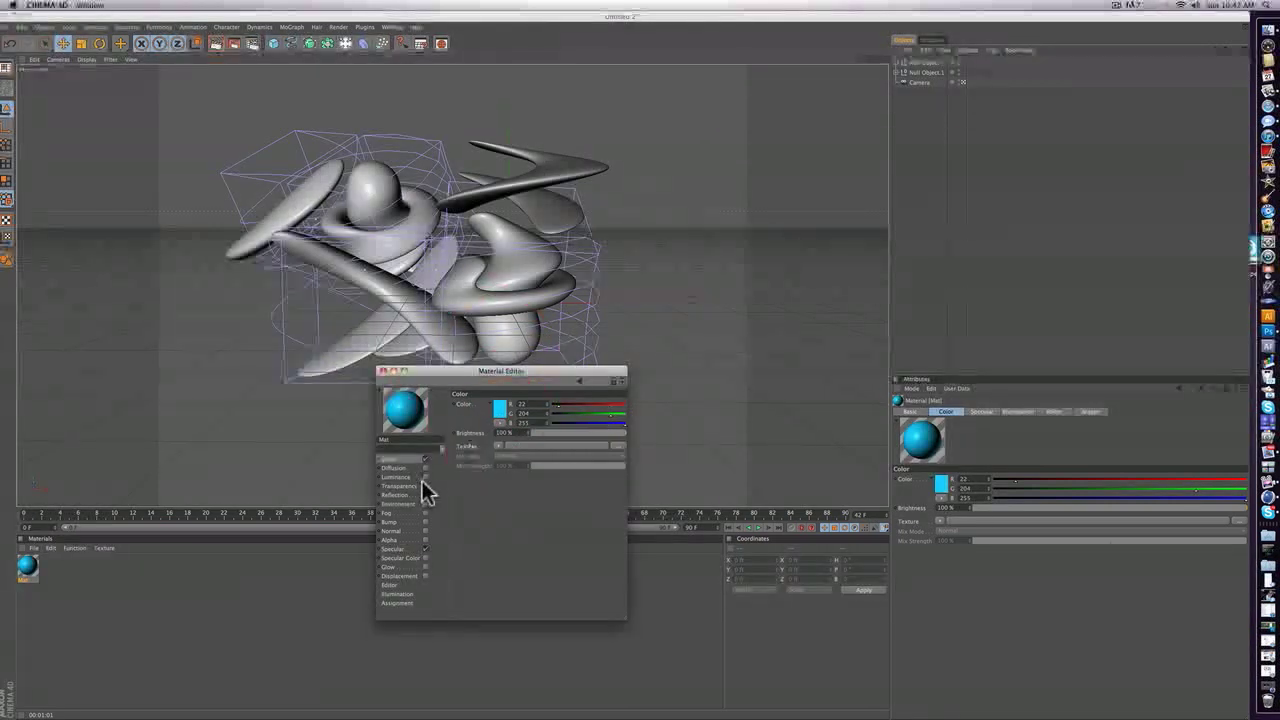
# - Enable the material's Luminance with a light blue color, RGB 0, 189, 255, at about 46% brightness
pyautogui.click(425, 476)
pyautogui.click(500, 410)
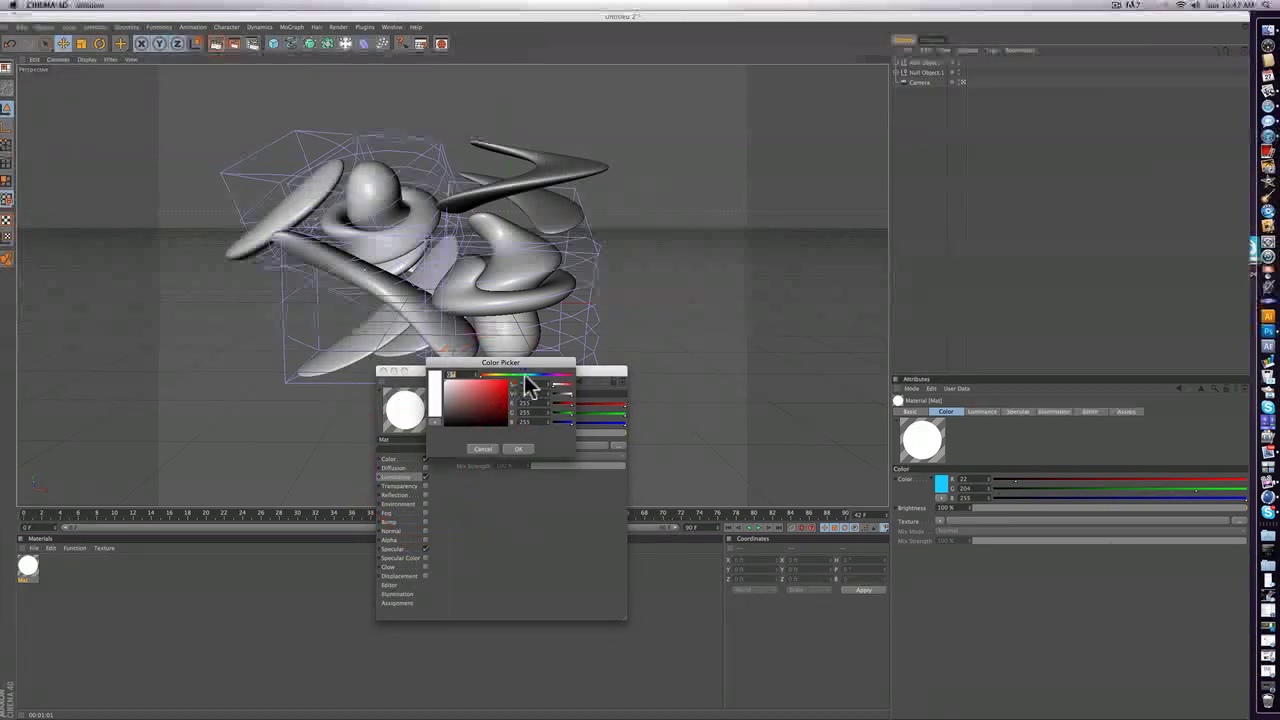
pyautogui.click(527, 376)
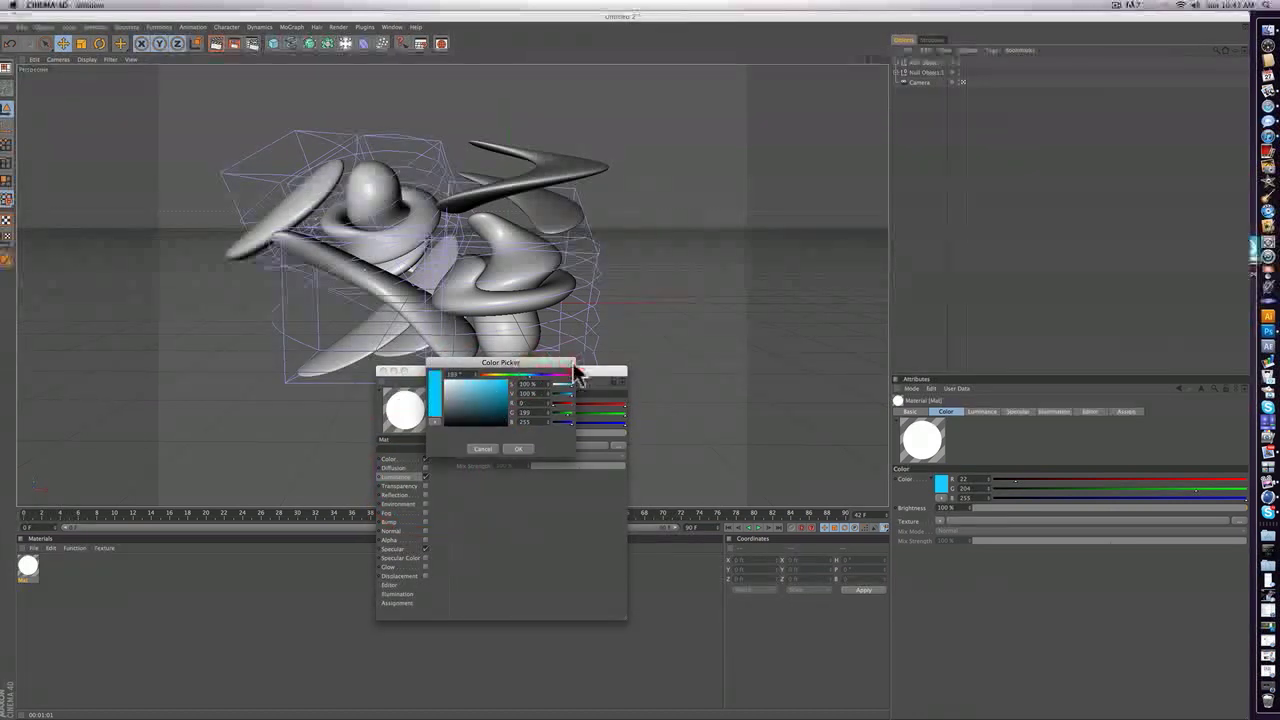
pyautogui.click(517, 449)
pyautogui.click(567, 431)
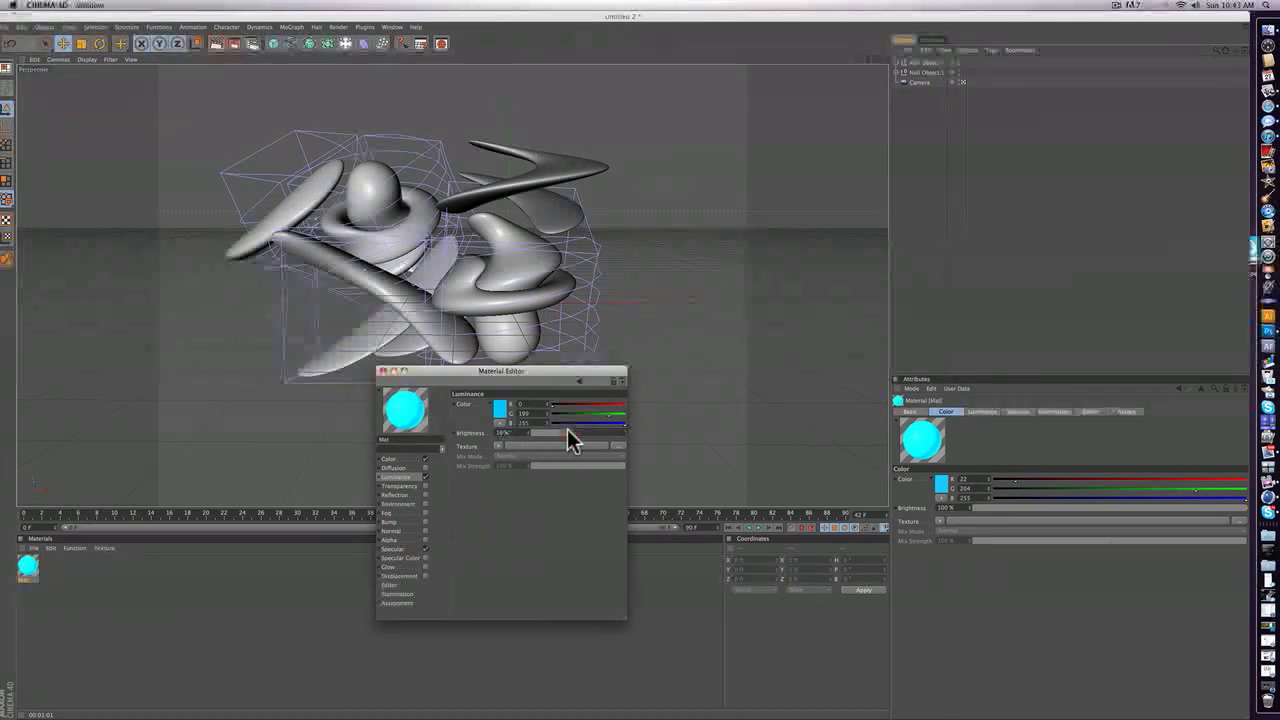
pyautogui.moveTo(555, 431); pyautogui.dragTo(575, 428)
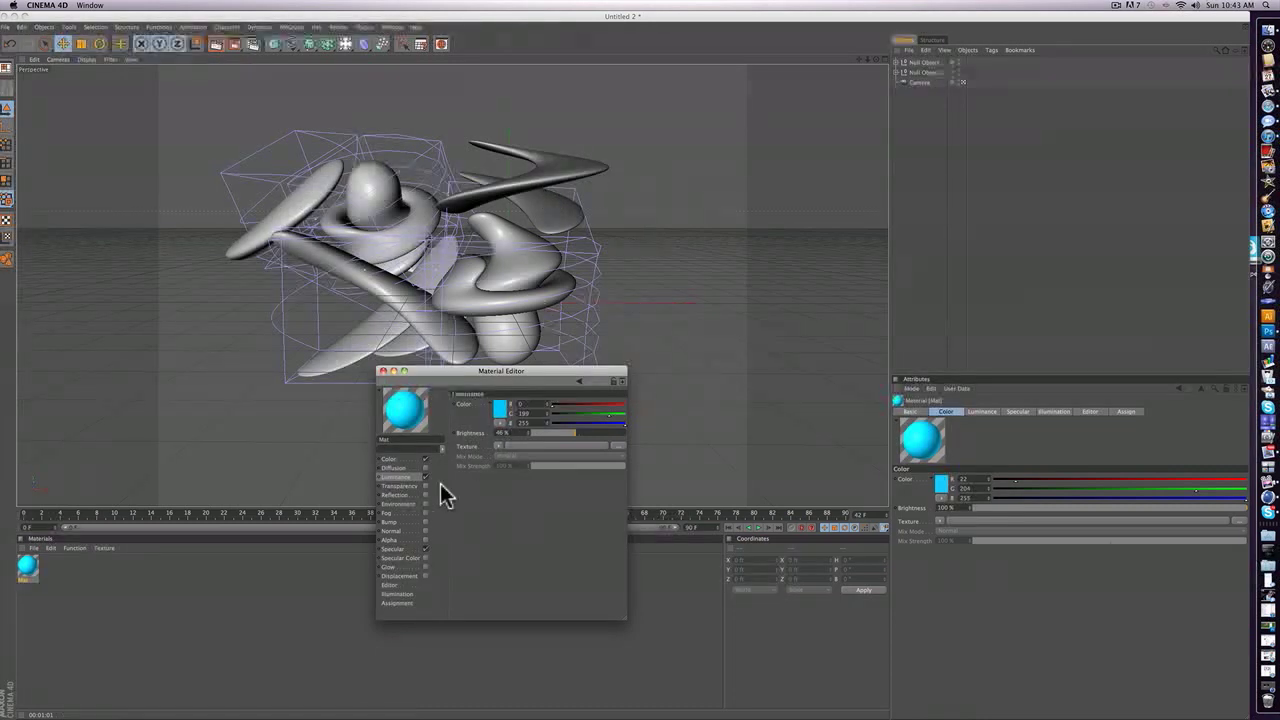
# - Enable the material's Reflection and assign a Fresnel texture to it
pyautogui.click(425, 494)
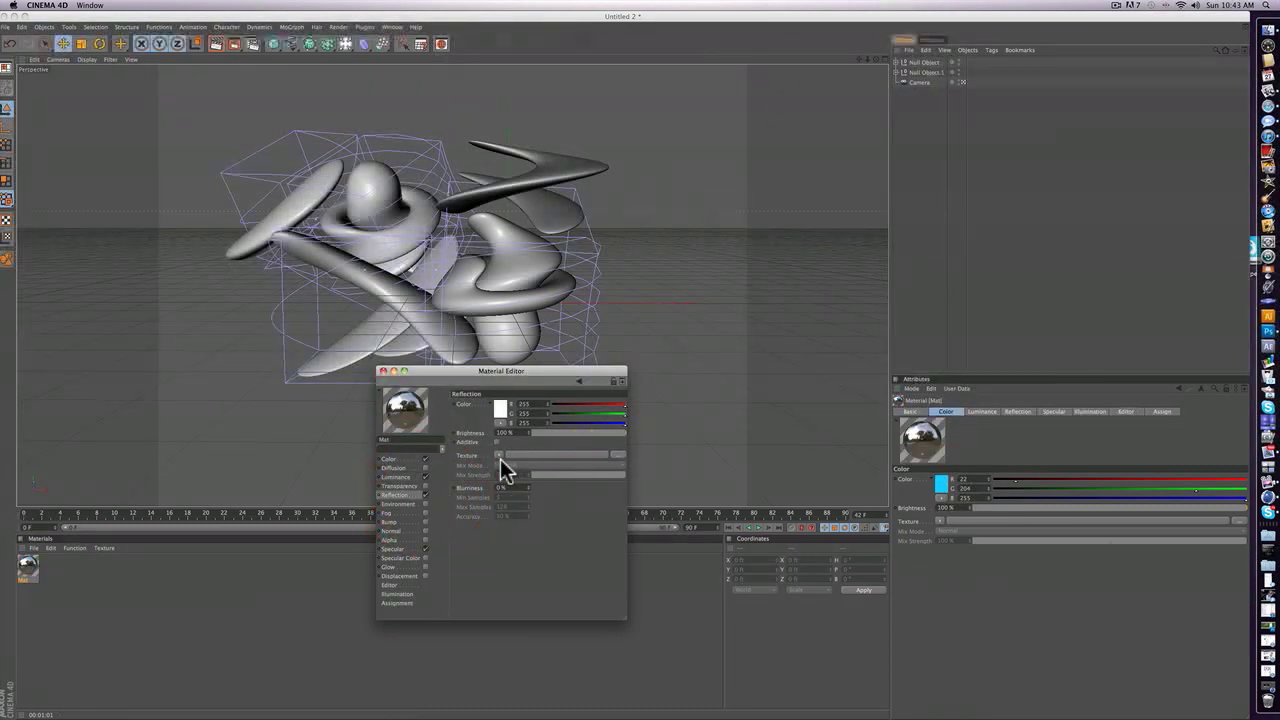
pyautogui.click(499, 456)
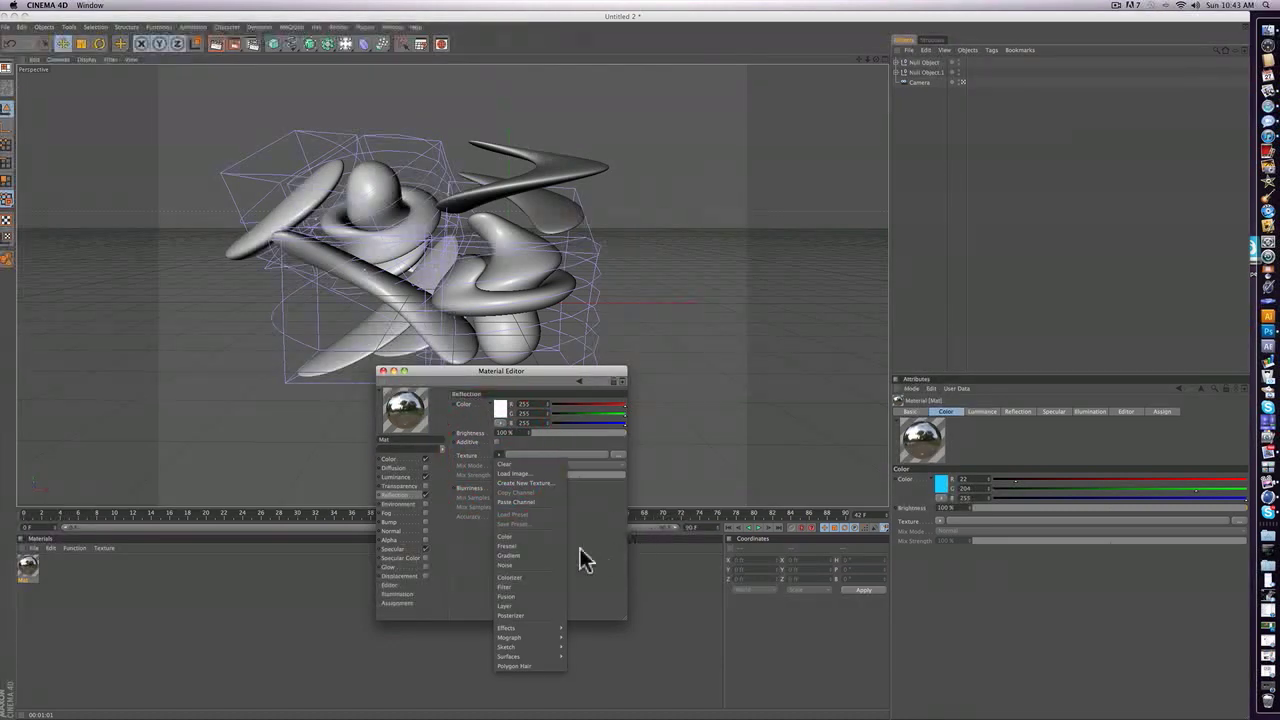
pyautogui.click(514, 547)
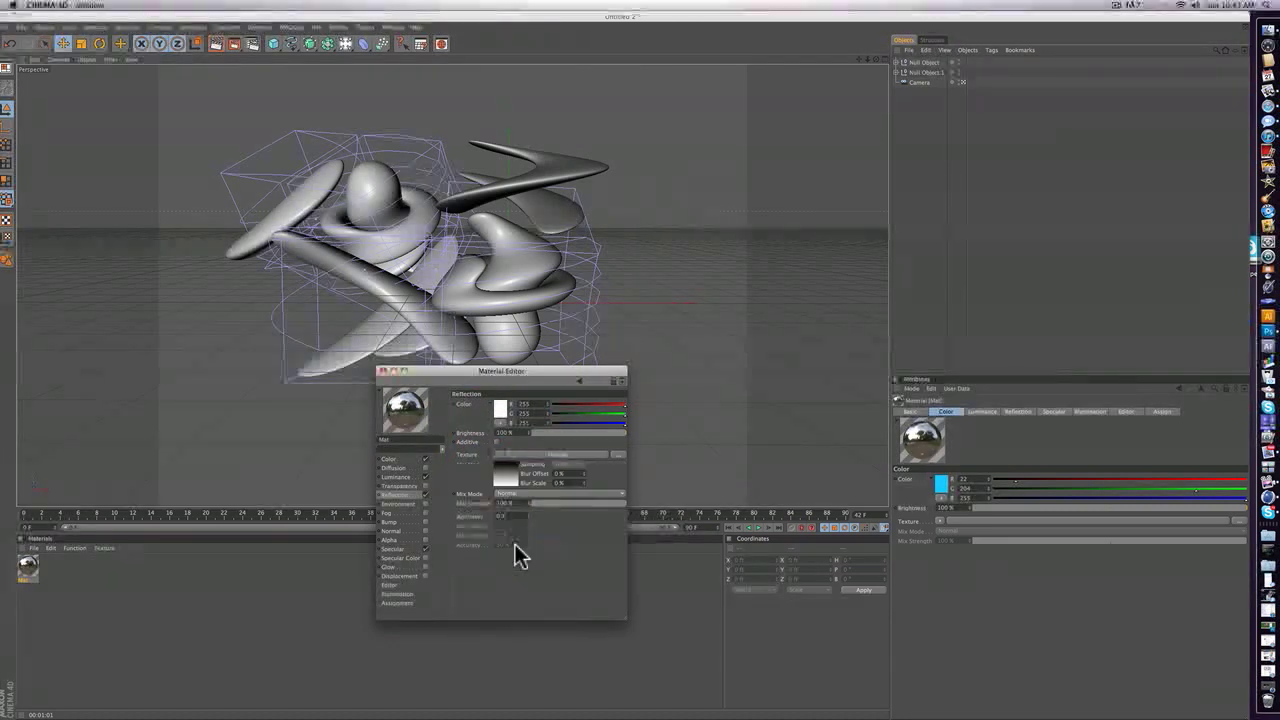
# - Set the reflection brightness to about 10% and the Fresnel mix strength to 29%, and close the material editor
pyautogui.click(543, 430)
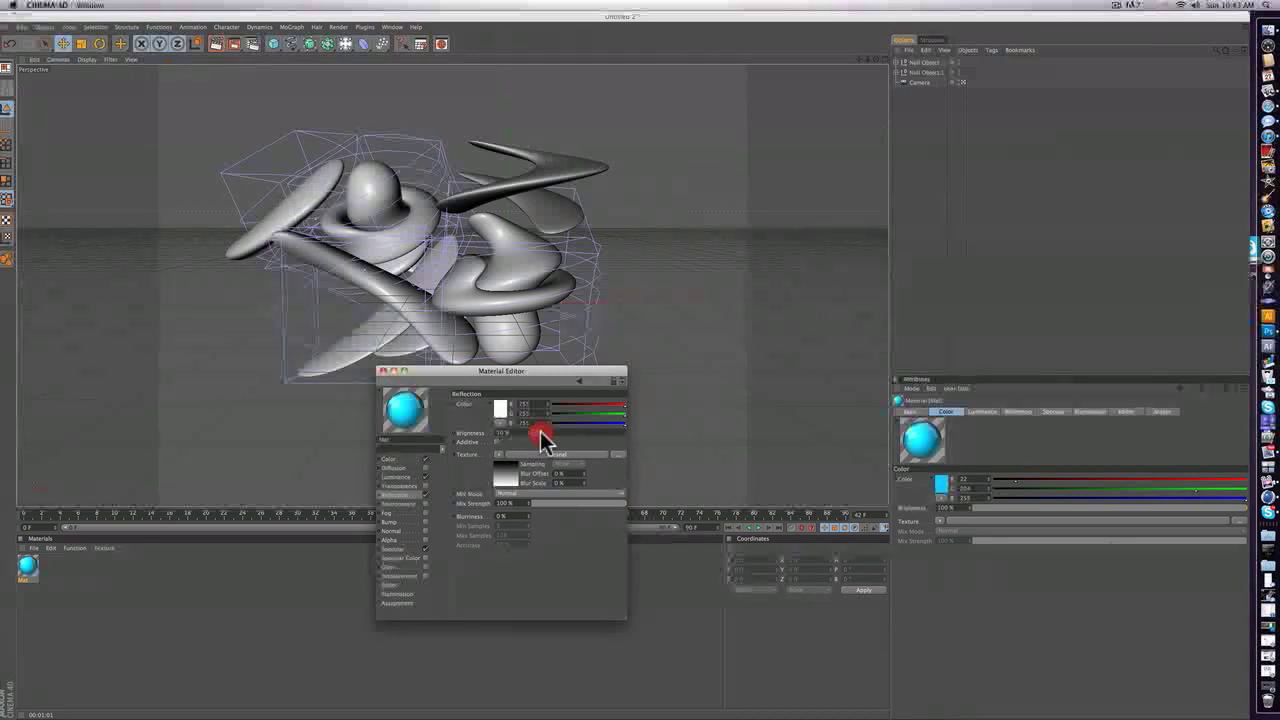
pyautogui.click(557, 503)
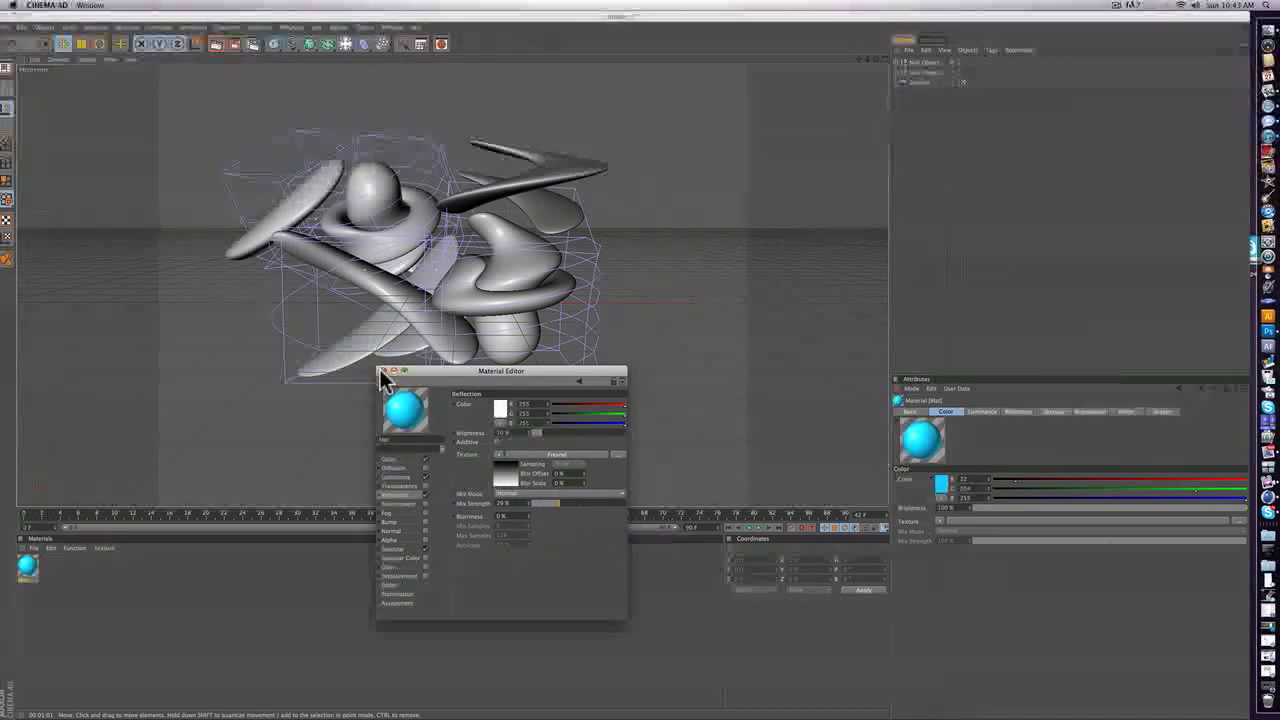
pyautogui.click(382, 372)
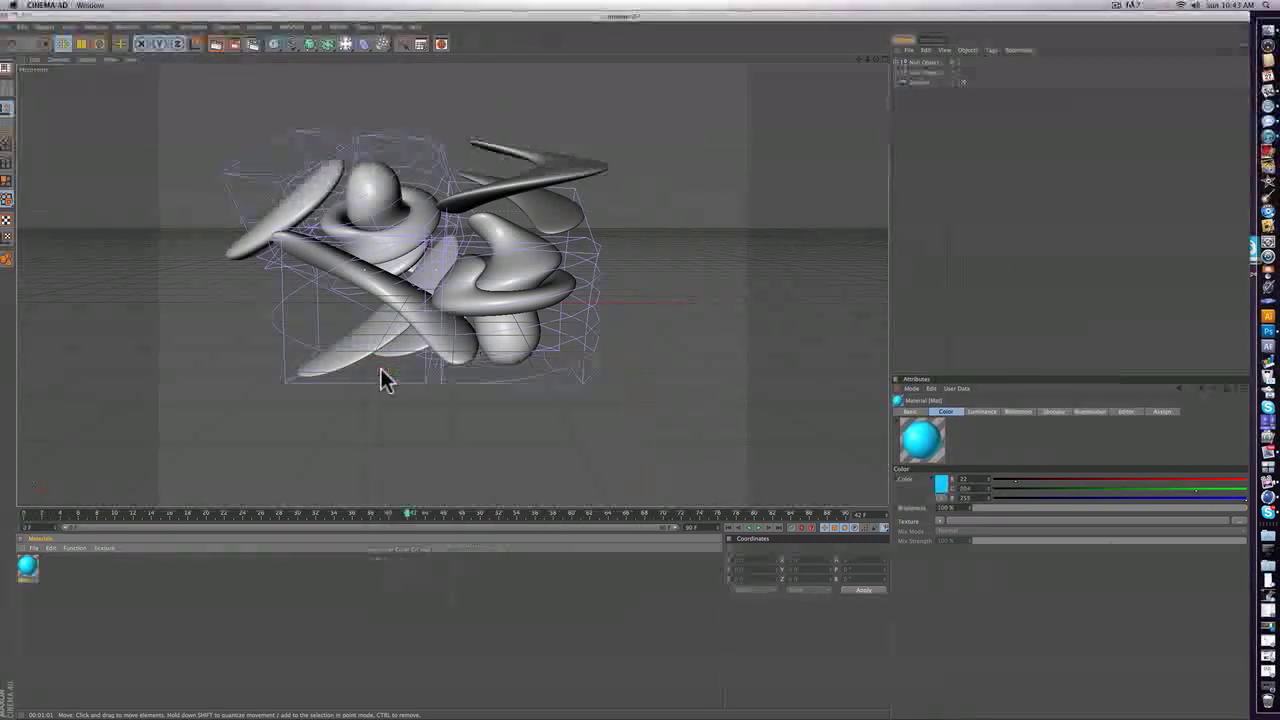
pyautogui.click(397, 625)
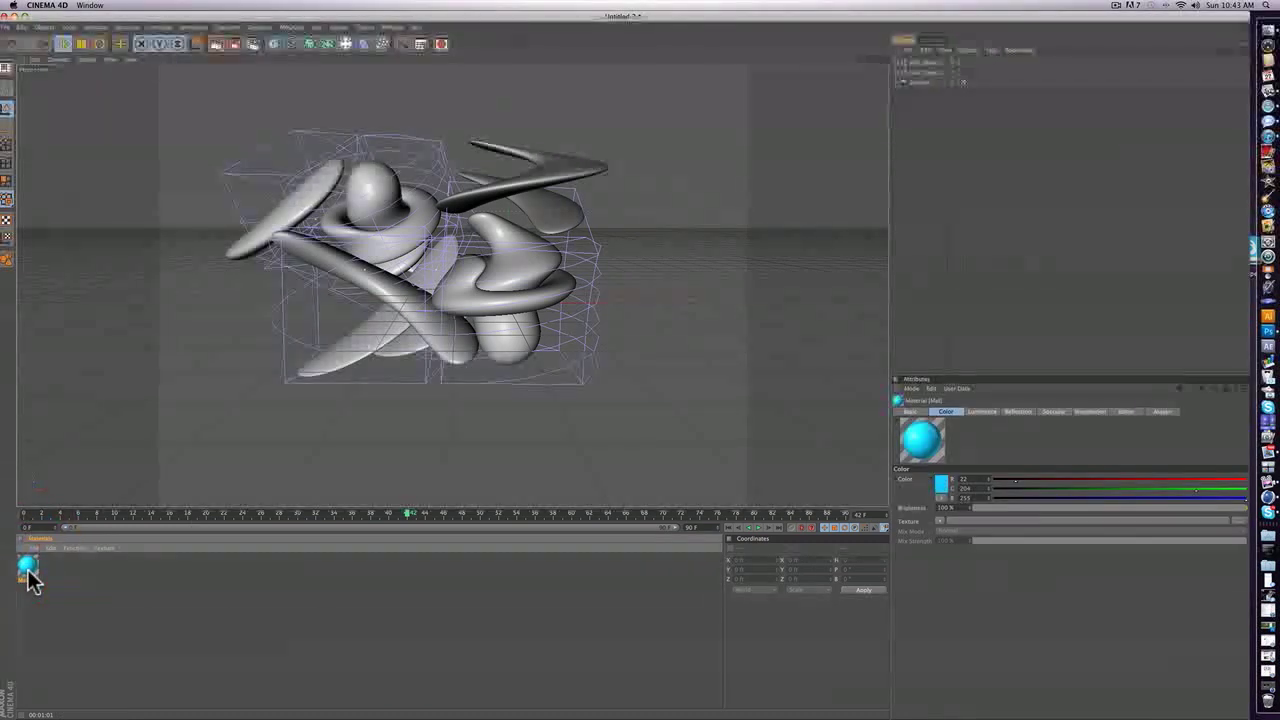
# - Duplicate the blue material and set the copy's Luminance color to orange, RGB 255, 148, 0
pyautogui.keyDown('ctrl'); pyautogui.moveTo(26, 571); pyautogui.dragTo(54, 572); pyautogui.keyUp('ctrl')
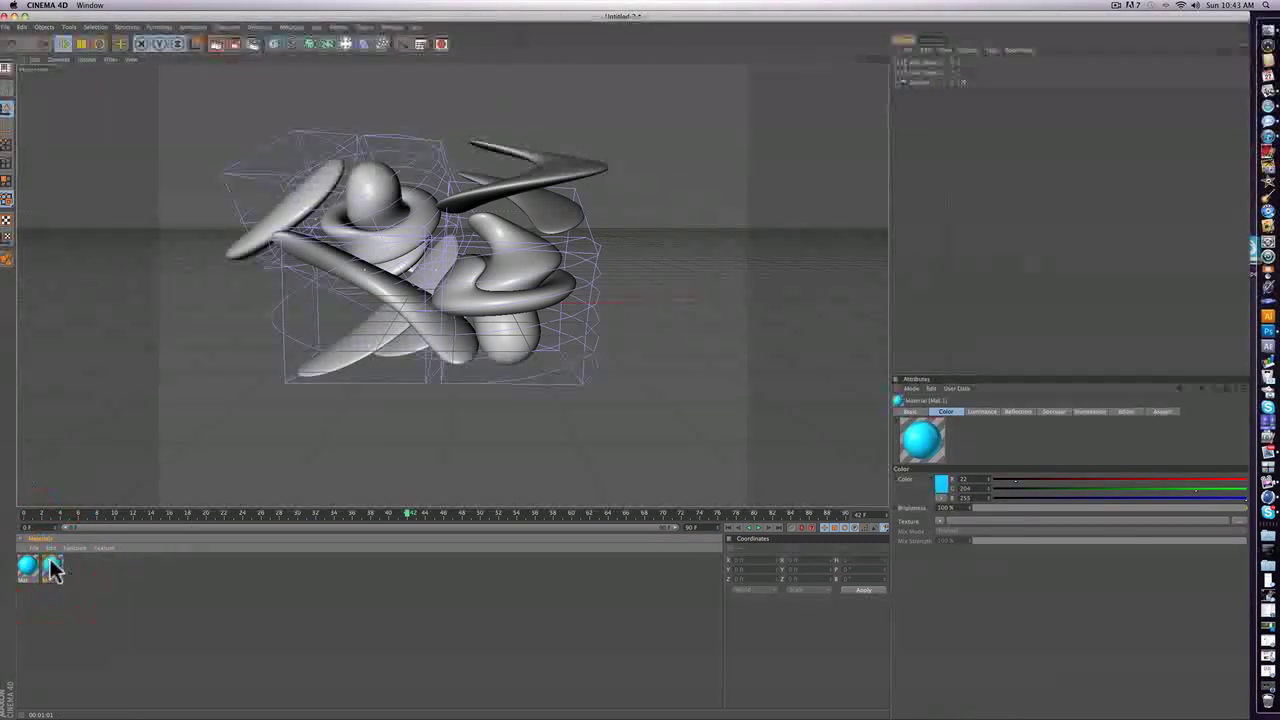
pyautogui.doubleClick(53, 569)
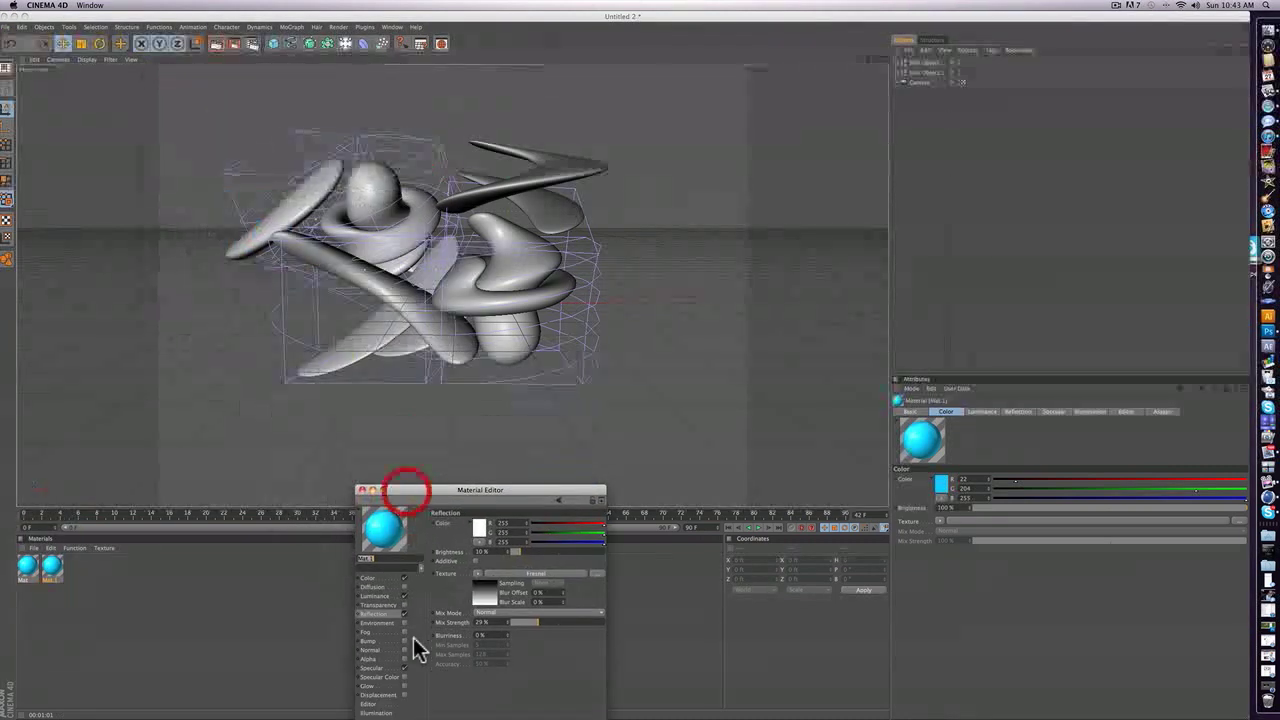
pyautogui.click(375, 595)
pyautogui.click(479, 527)
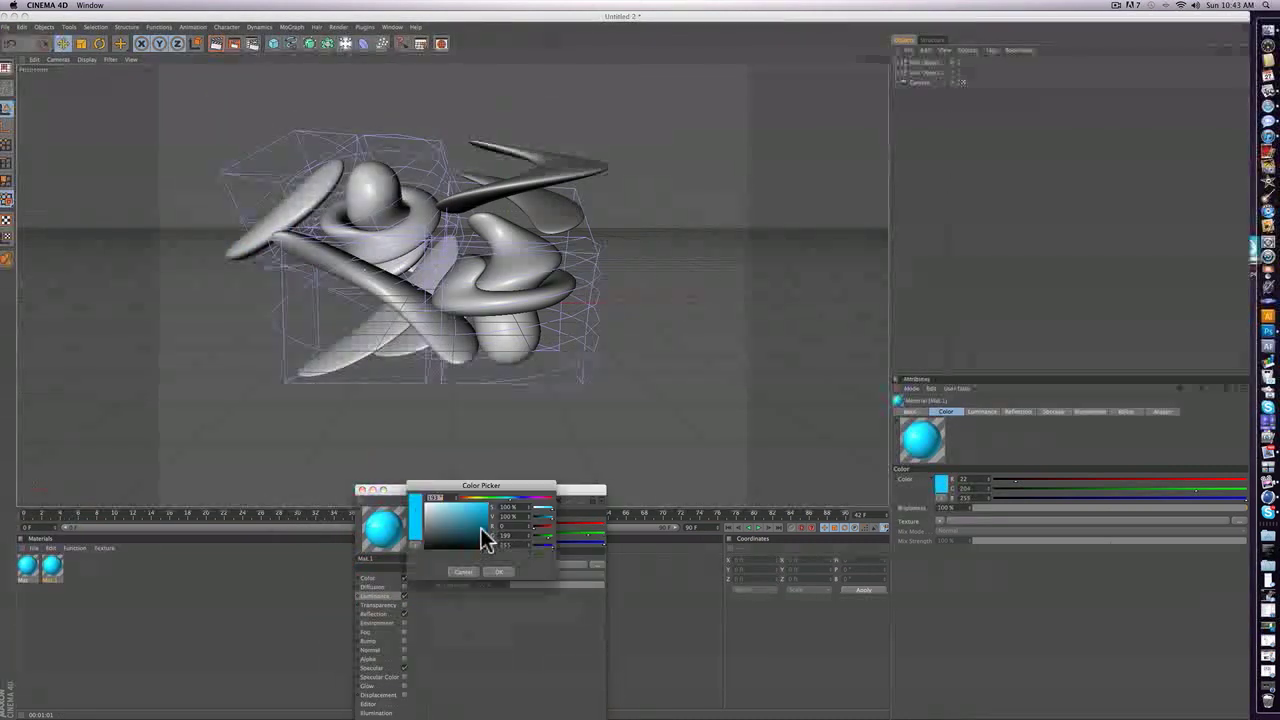
pyautogui.click(466, 498)
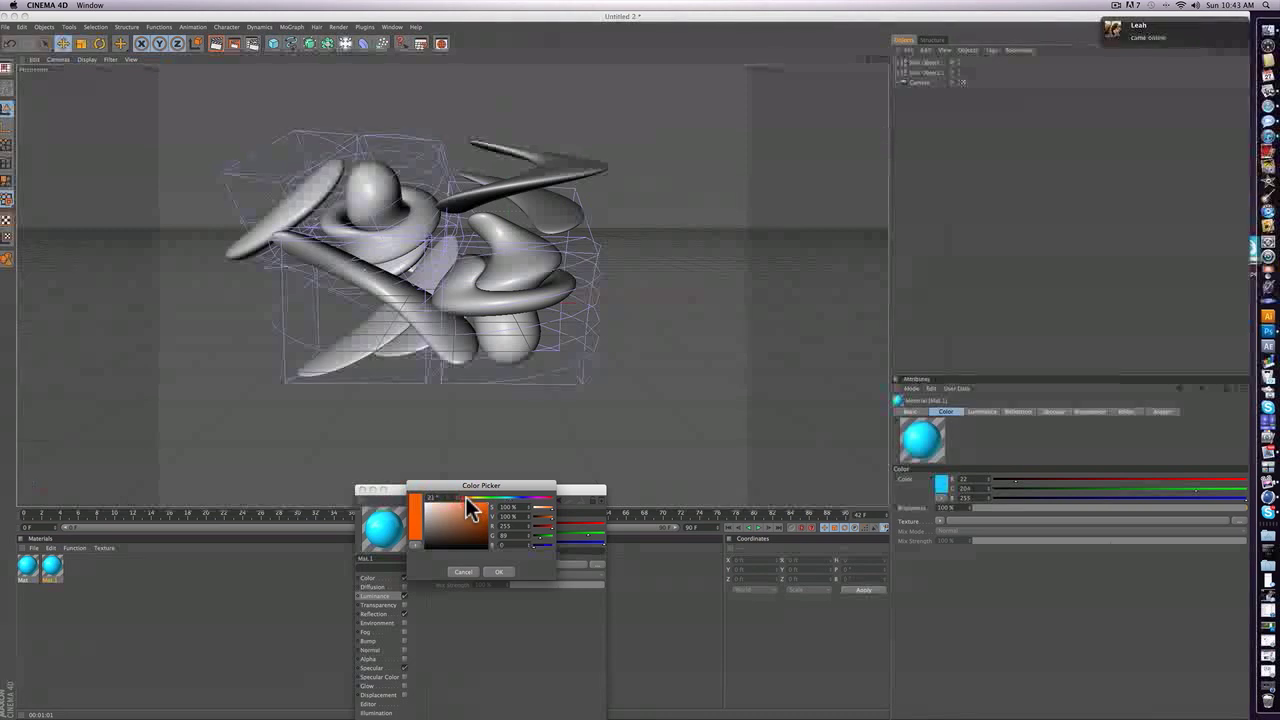
pyautogui.moveTo(466, 498); pyautogui.dragTo(471, 498)
pyautogui.click(497, 571)
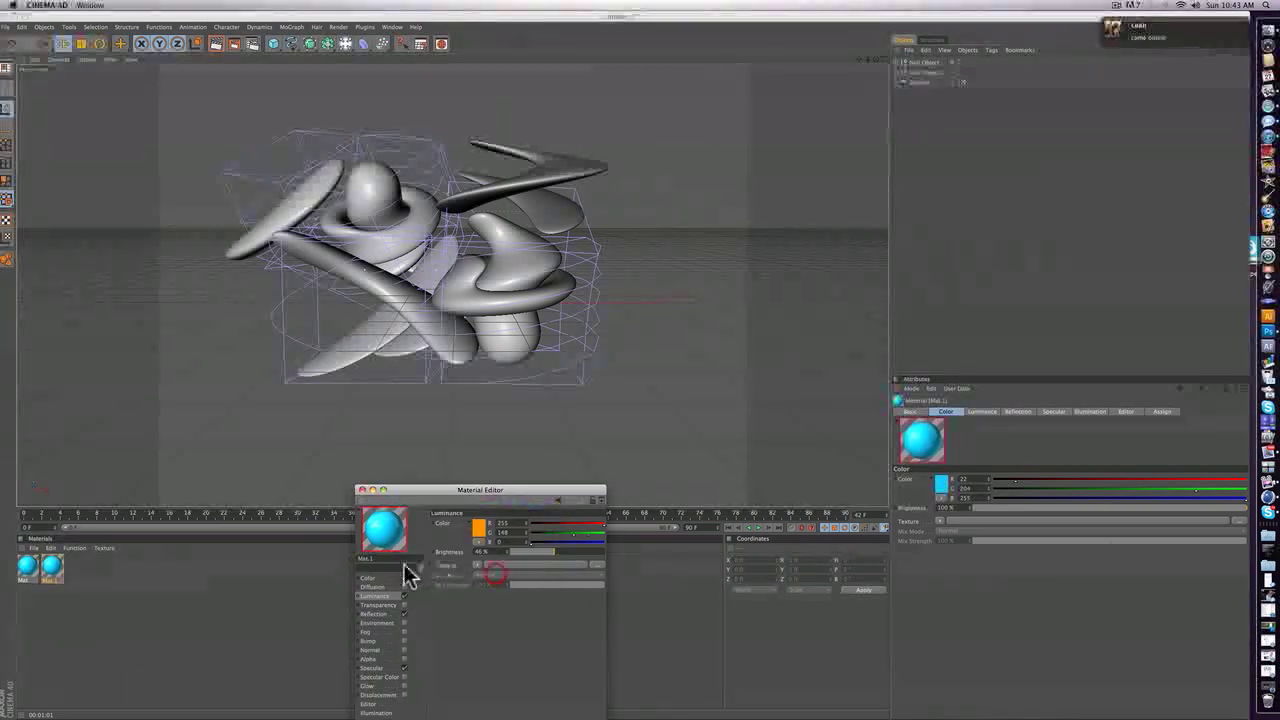
# - Set the copied material's base color to orange, RGB 255, 134, 22, and close the material editor
pyautogui.click(380, 578)
pyautogui.click(479, 527)
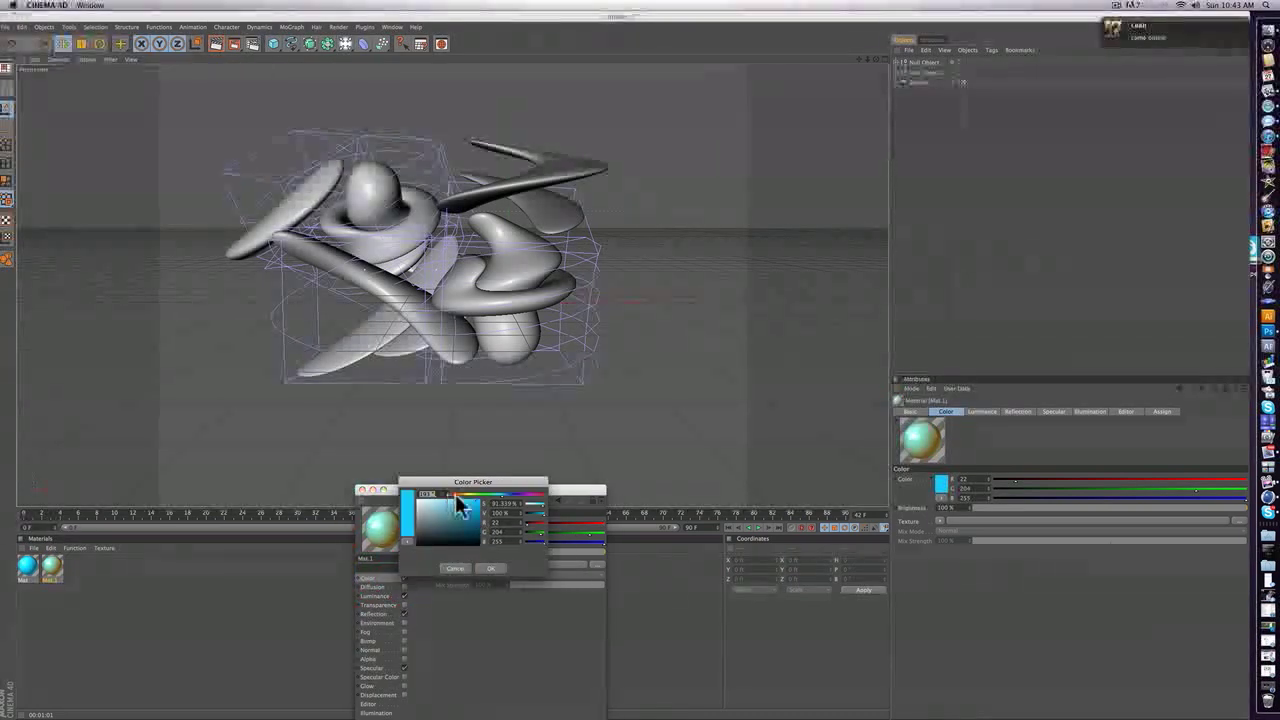
pyautogui.moveTo(458, 497); pyautogui.dragTo(463, 497)
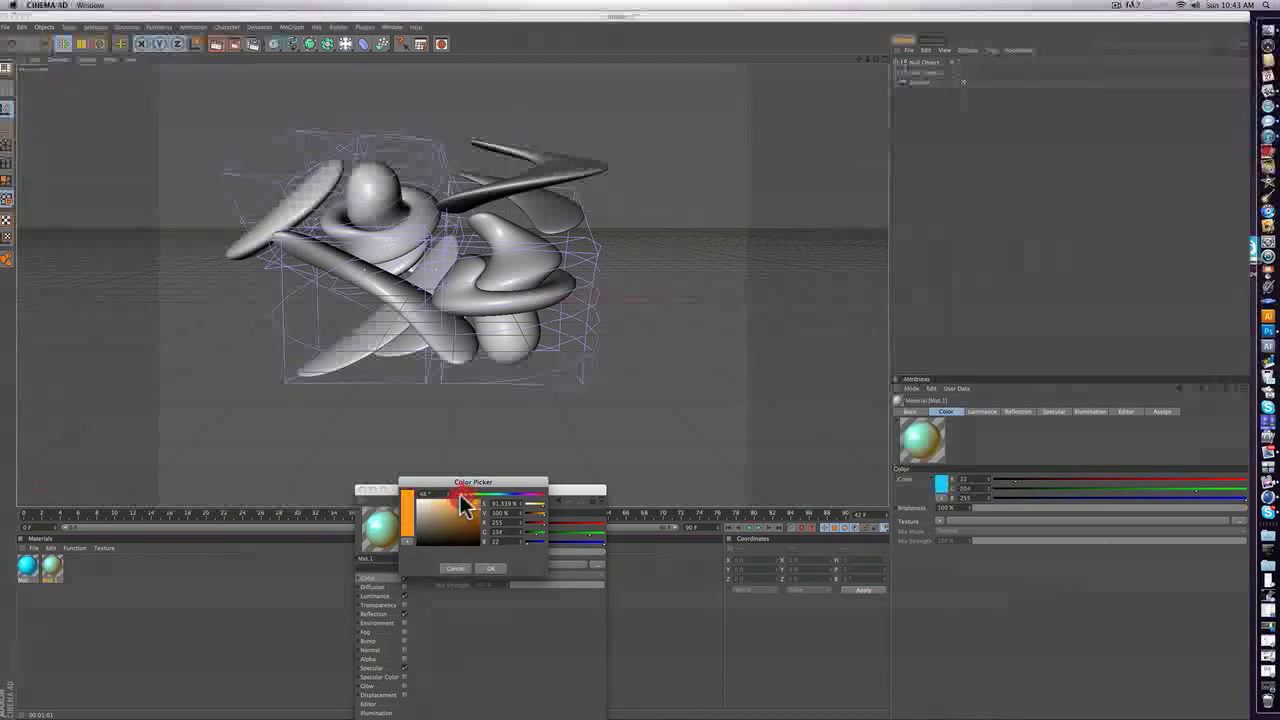
pyautogui.click(494, 567)
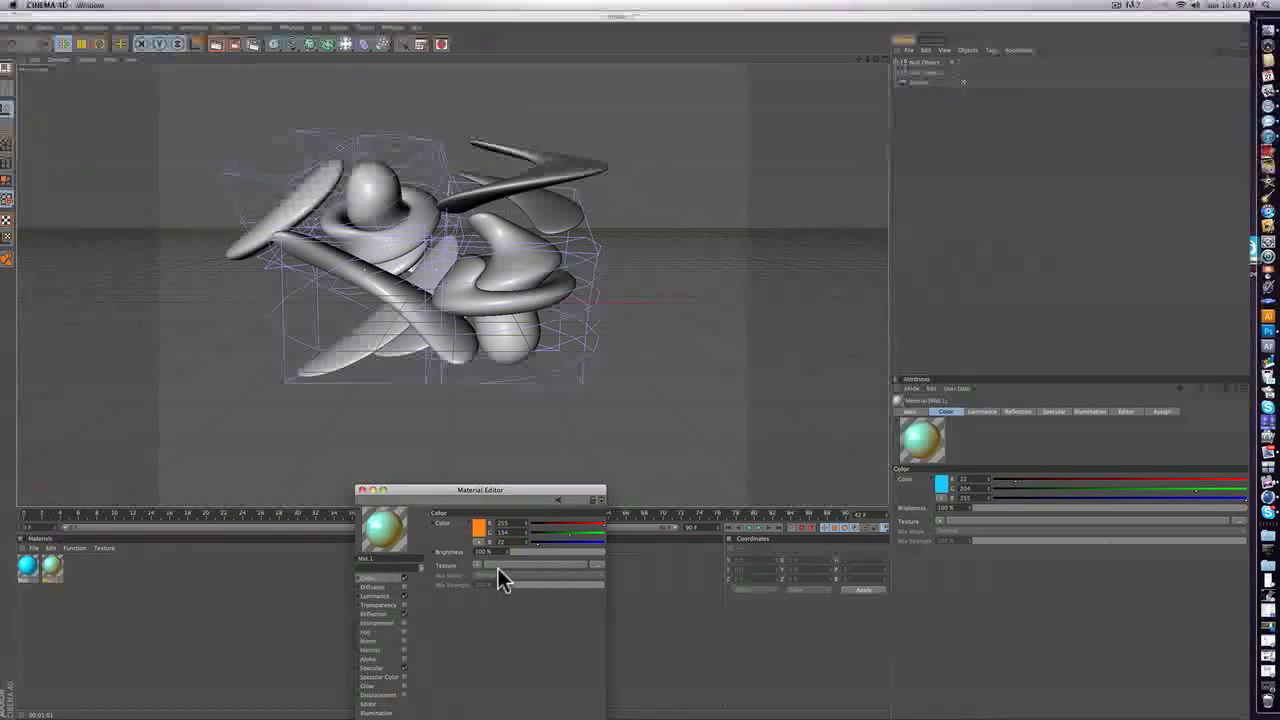
pyautogui.click(361, 491)
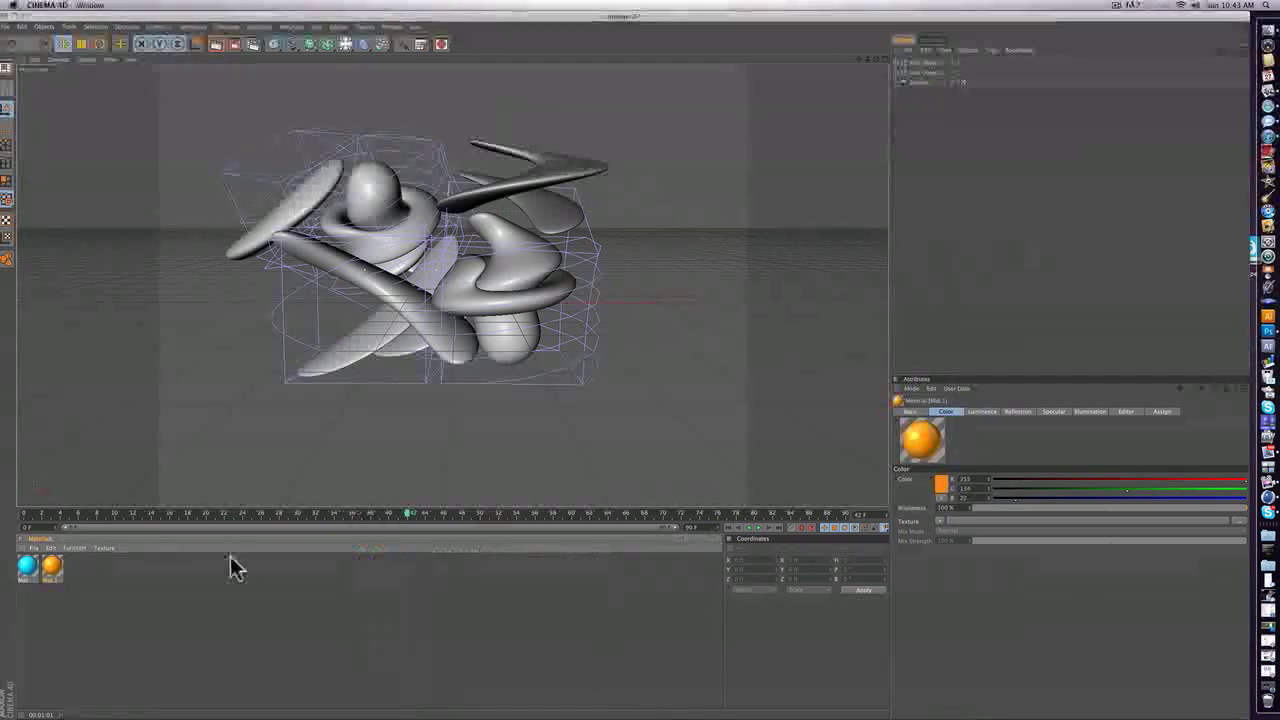
# - Duplicate the orange material and set the new copy's base color to pink, RGB 255, 22, 95
pyautogui.hotkey('ctrl', 'c')
pyautogui.hotkey('ctrl', 'v')
pyautogui.doubleClick(77, 567)
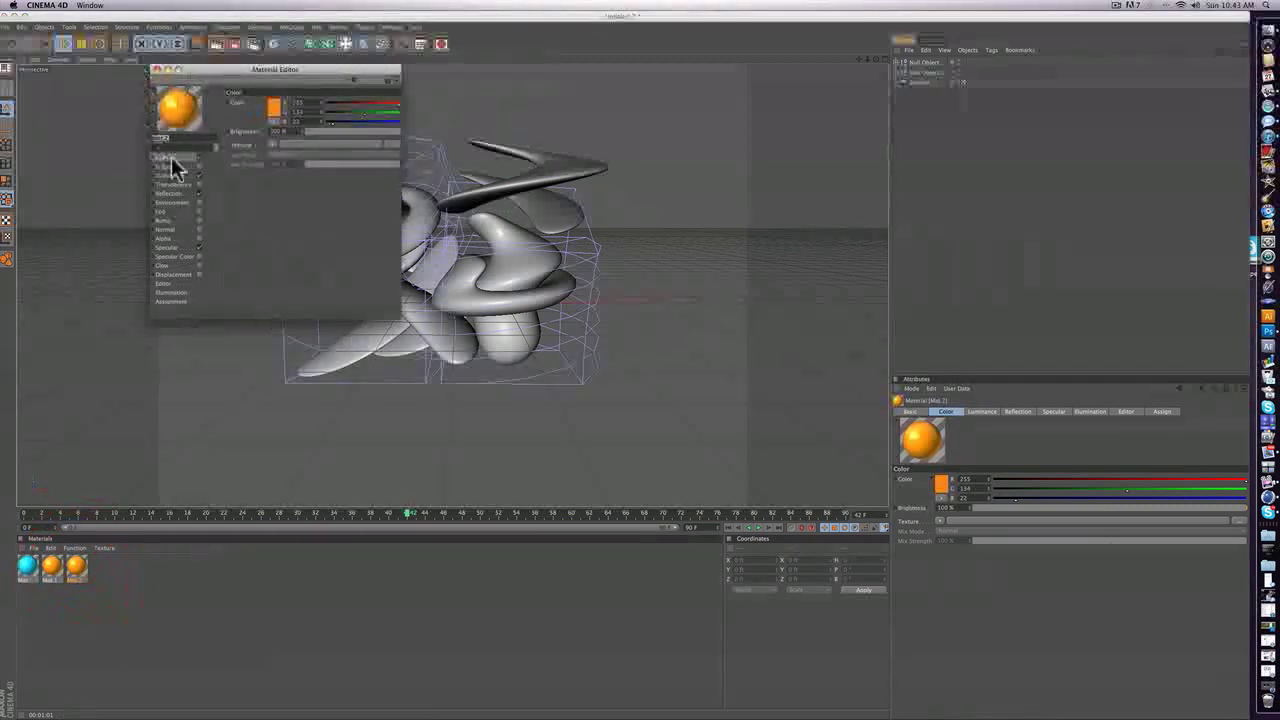
pyautogui.click(275, 108)
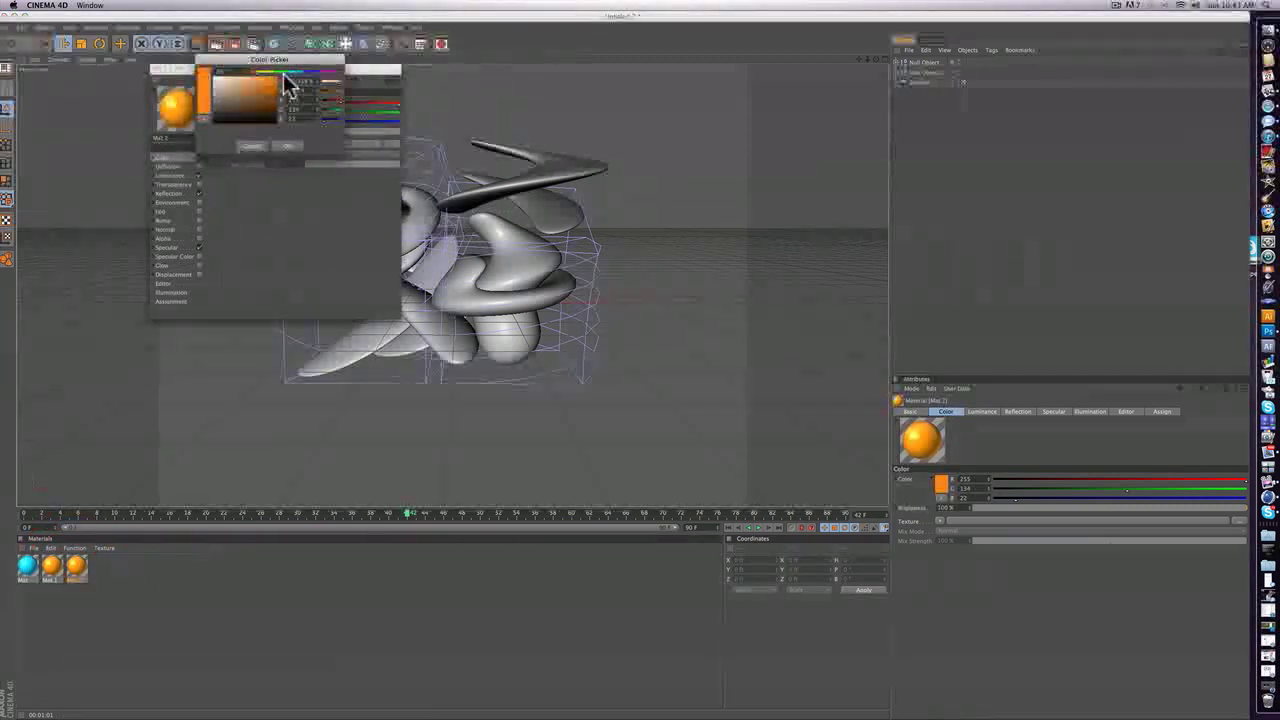
pyautogui.click(300, 78)
pyautogui.moveTo(300, 78); pyautogui.dragTo(325, 80)
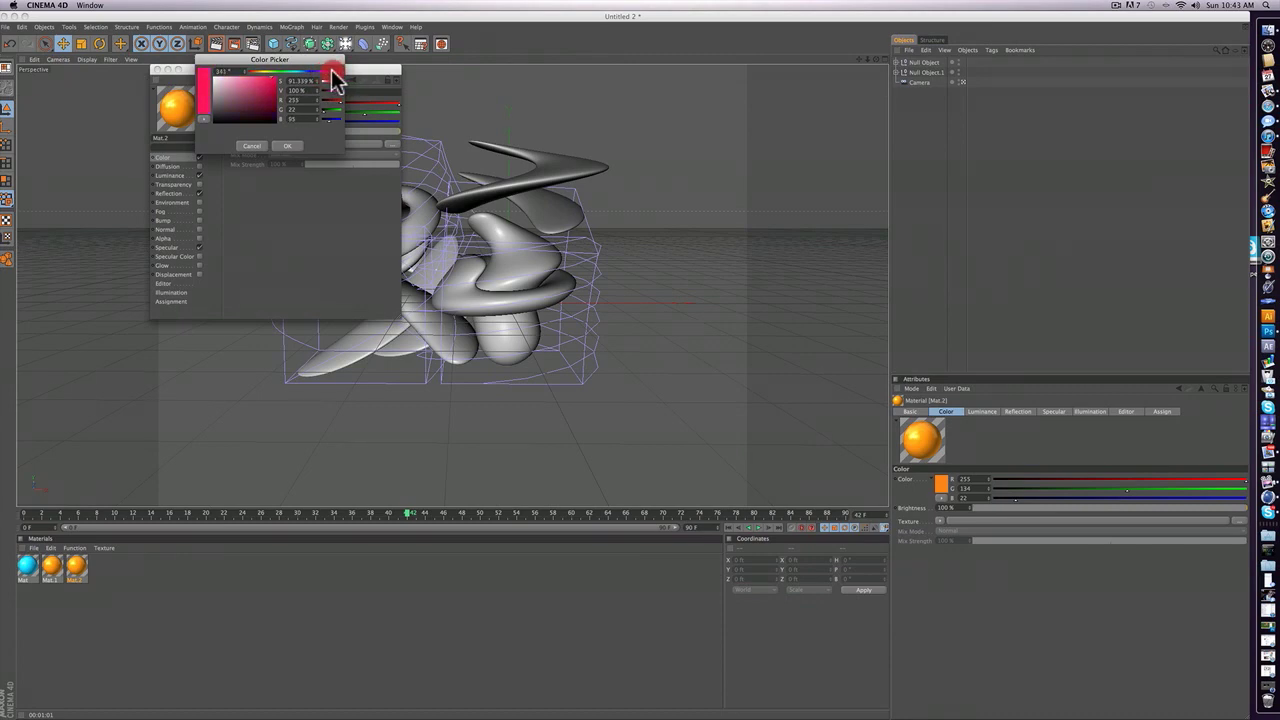
pyautogui.moveTo(334, 80); pyautogui.dragTo(331, 77)
pyautogui.click(287, 146)
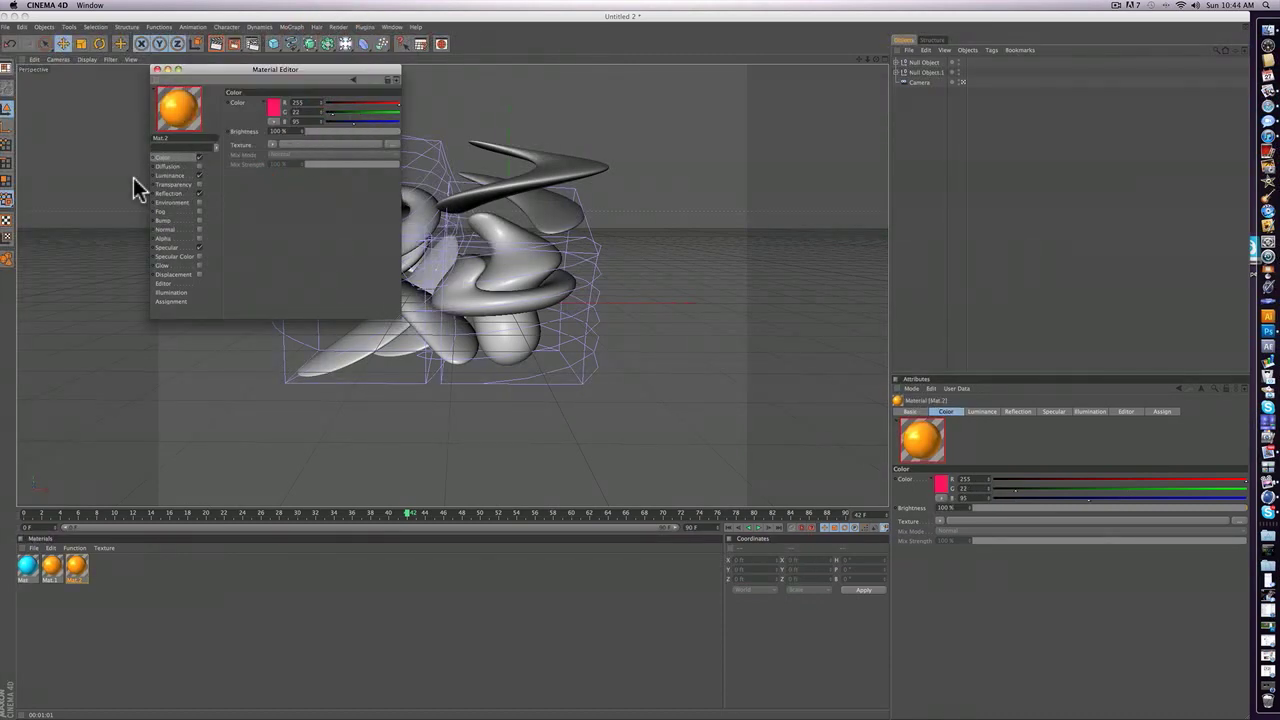
# - Set the pink material's Luminance color to a matching pink, RGB 255, 0, 100, and close the material editor
pyautogui.click(172, 175)
pyautogui.click(270, 110)
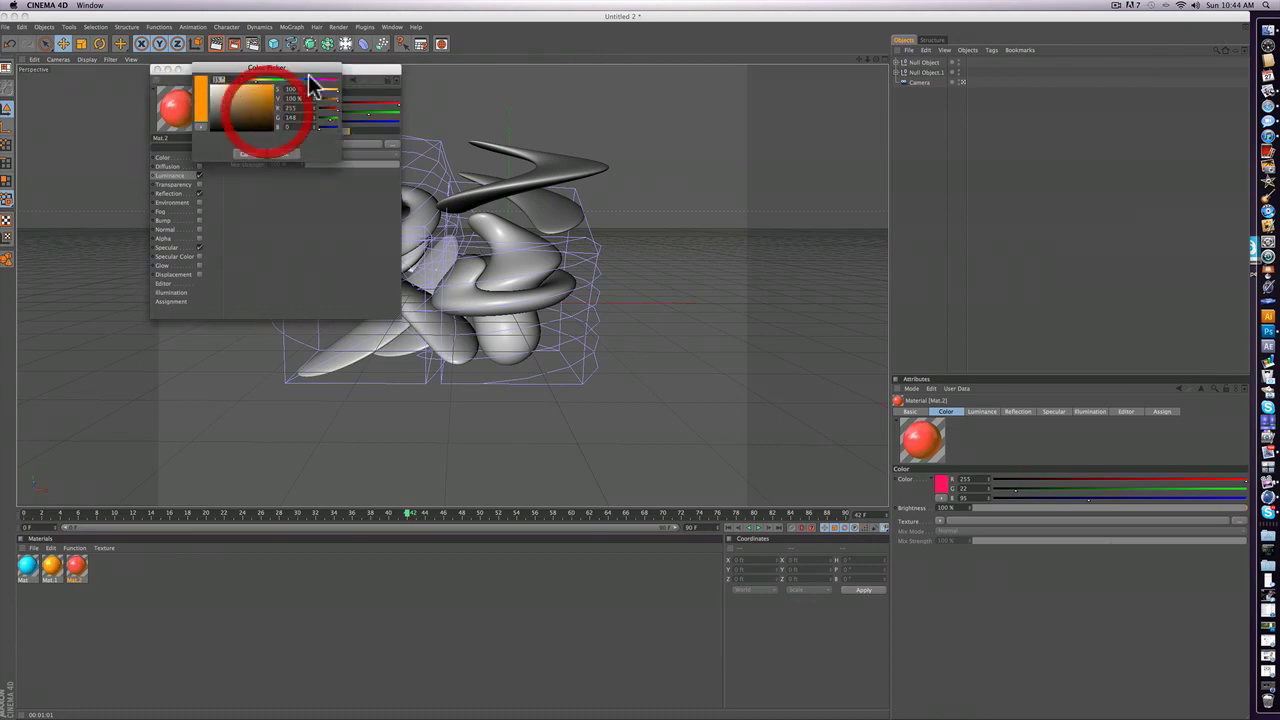
pyautogui.click(334, 79)
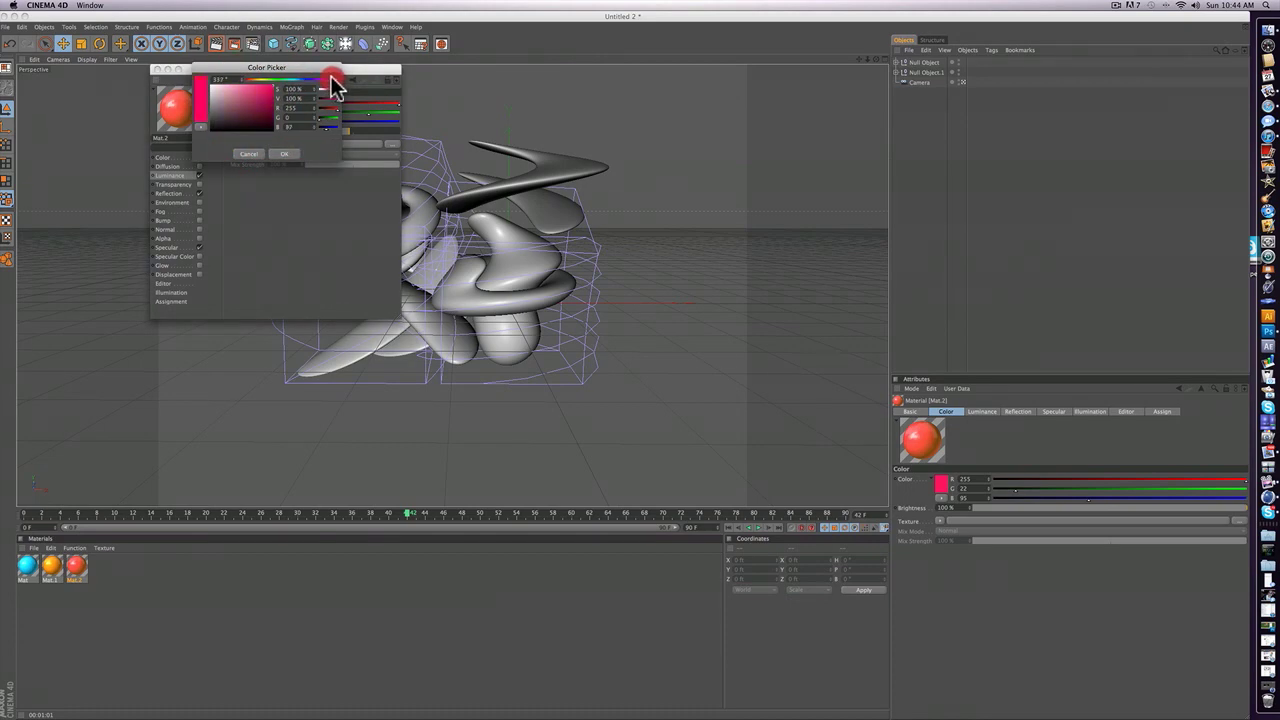
pyautogui.click(287, 153)
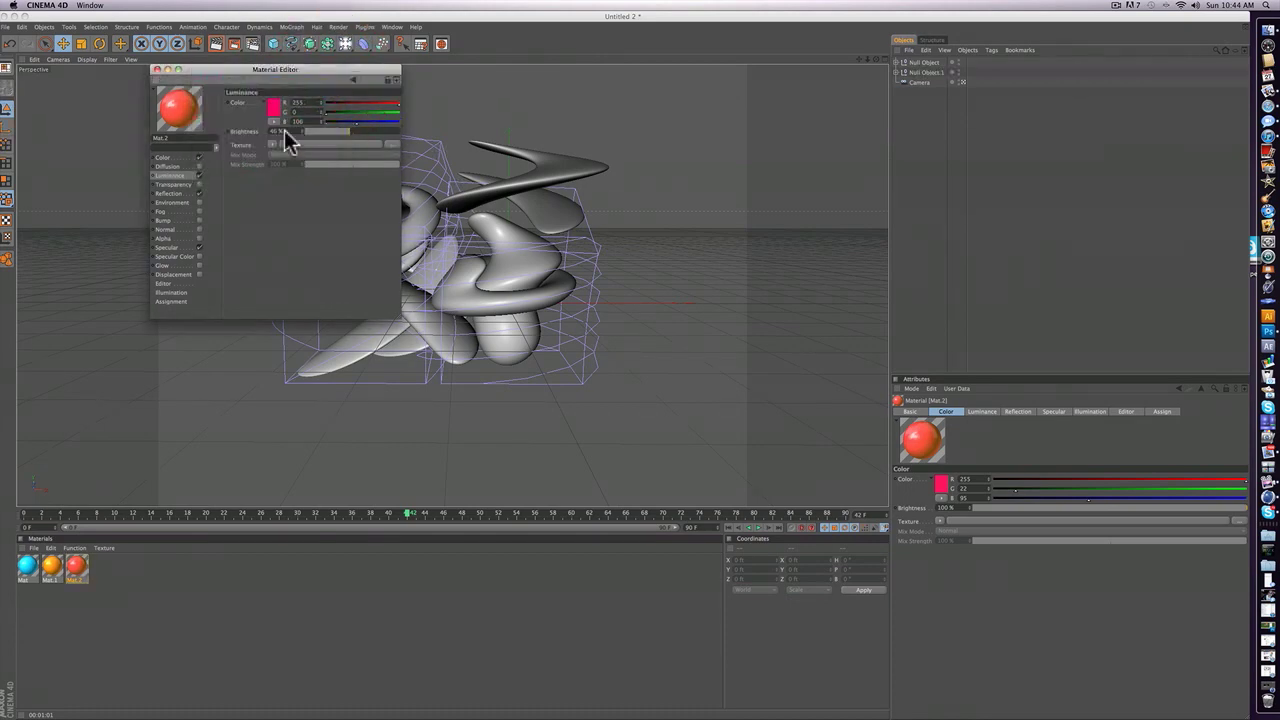
pyautogui.click(157, 69)
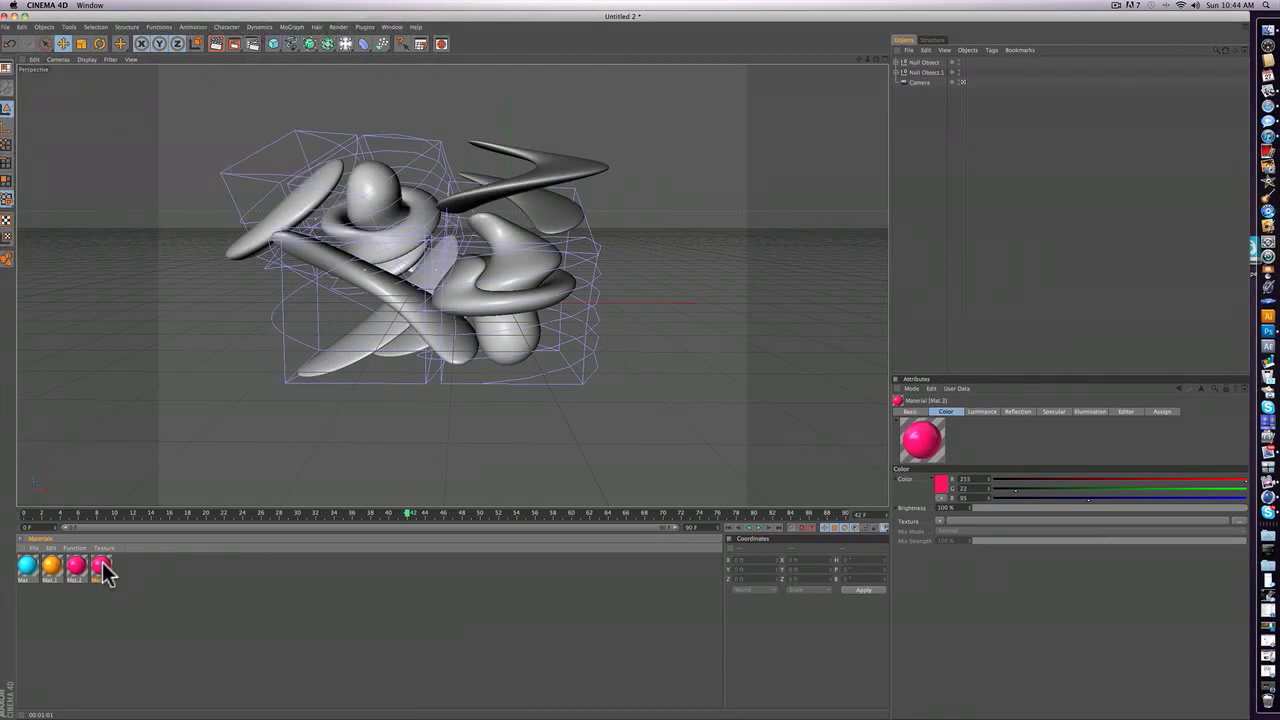
# - Duplicate the pink material and set the copy's Luminance color to pale yellow
pyautogui.doubleClick(104, 568)
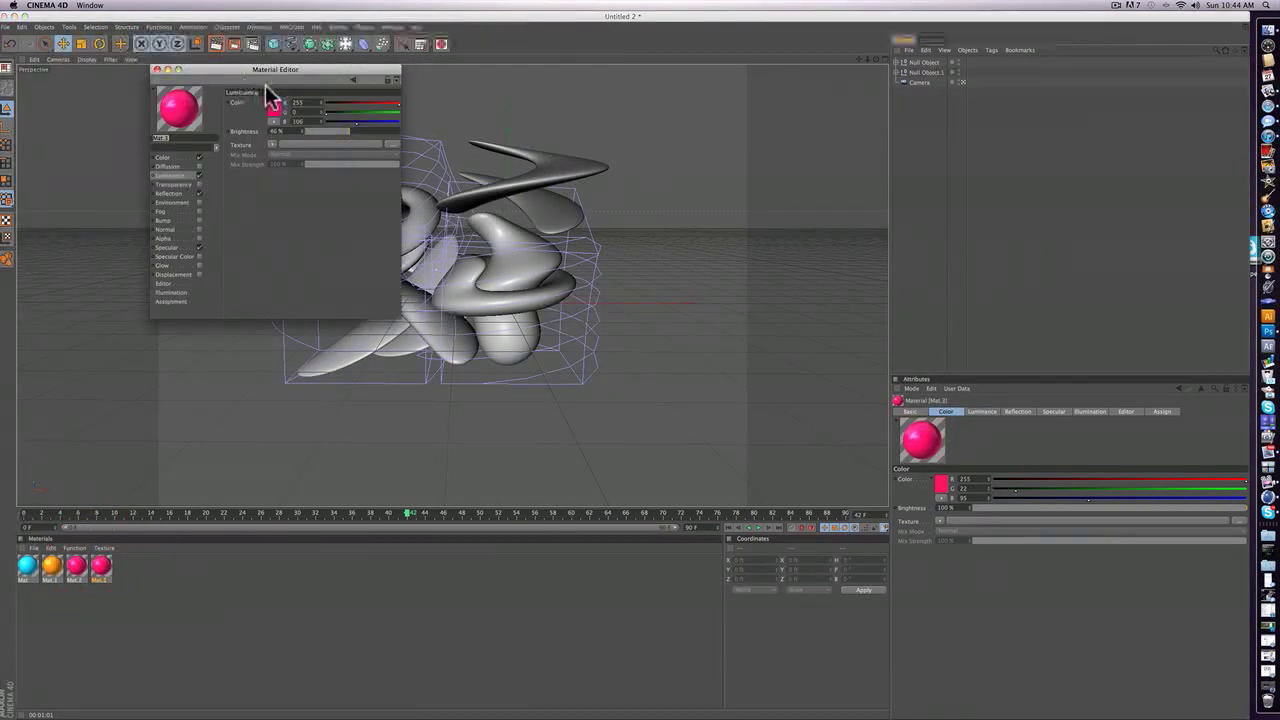
pyautogui.click(273, 106)
pyautogui.click(268, 73)
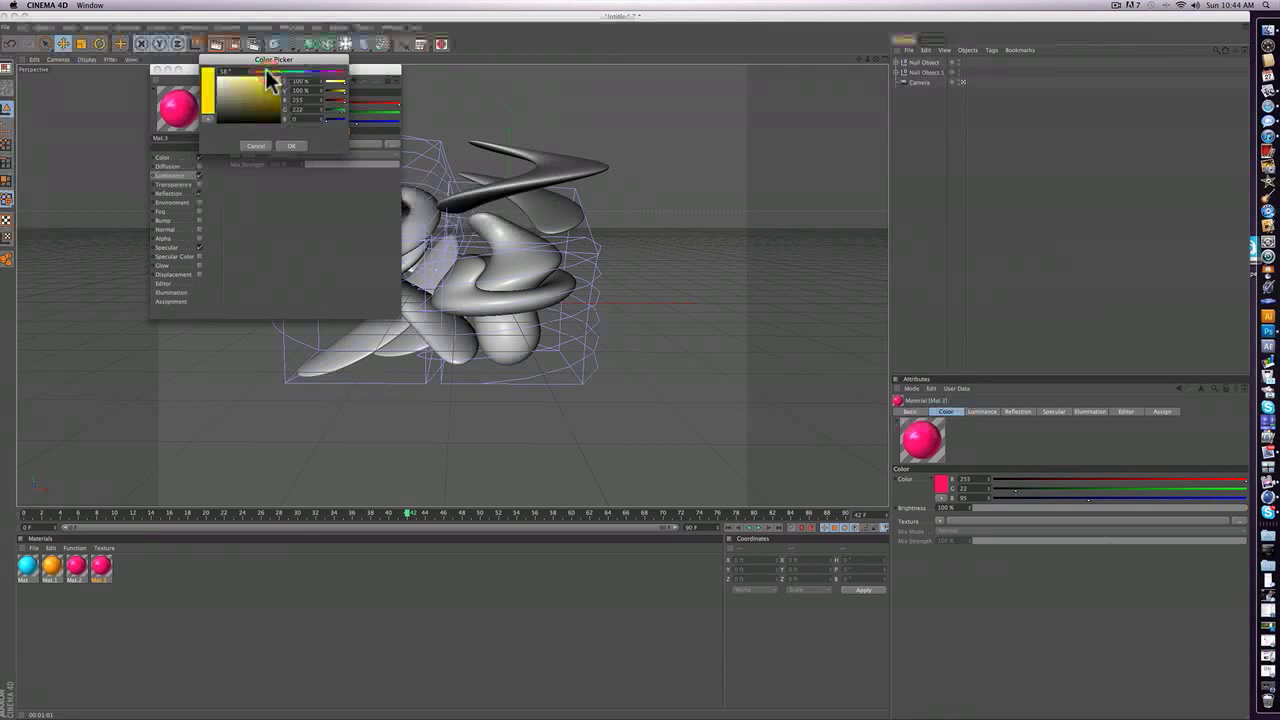
pyautogui.click(291, 145)
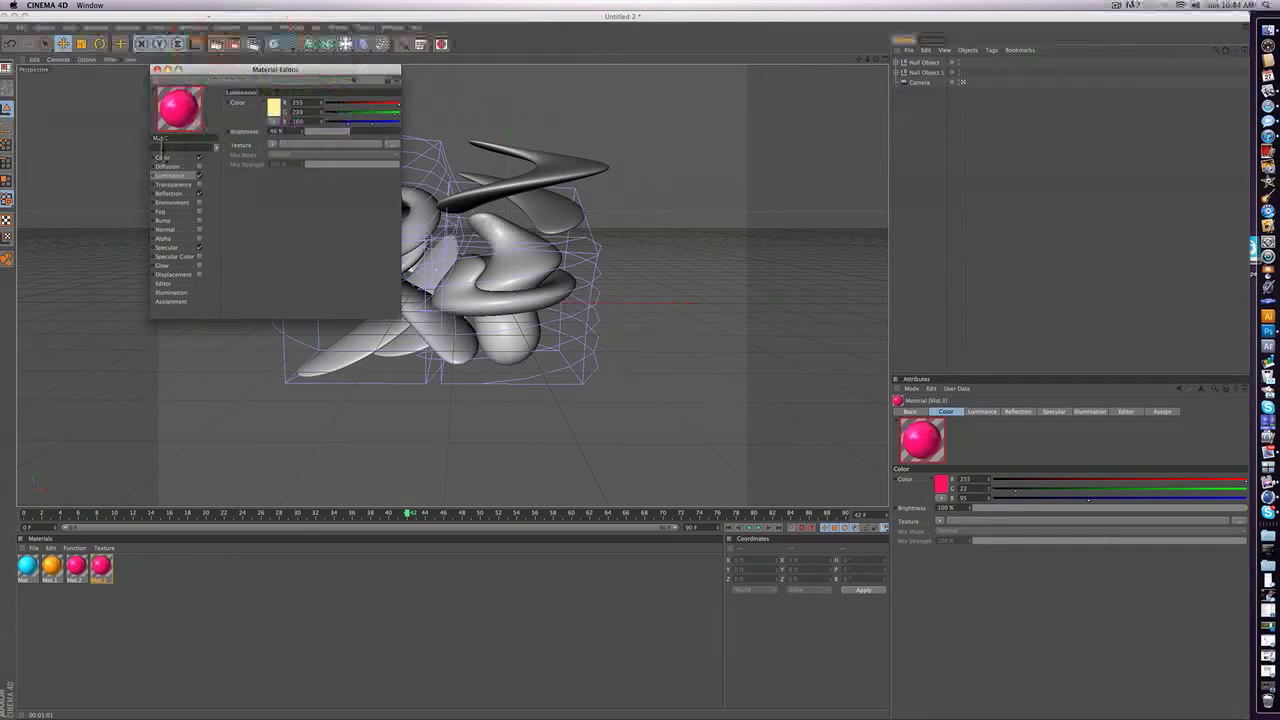
# - Set the fourth material's base color to pale yellow, RGB 255, 239, 160, and close the material editor
pyautogui.click(166, 160)
pyautogui.click(273, 106)
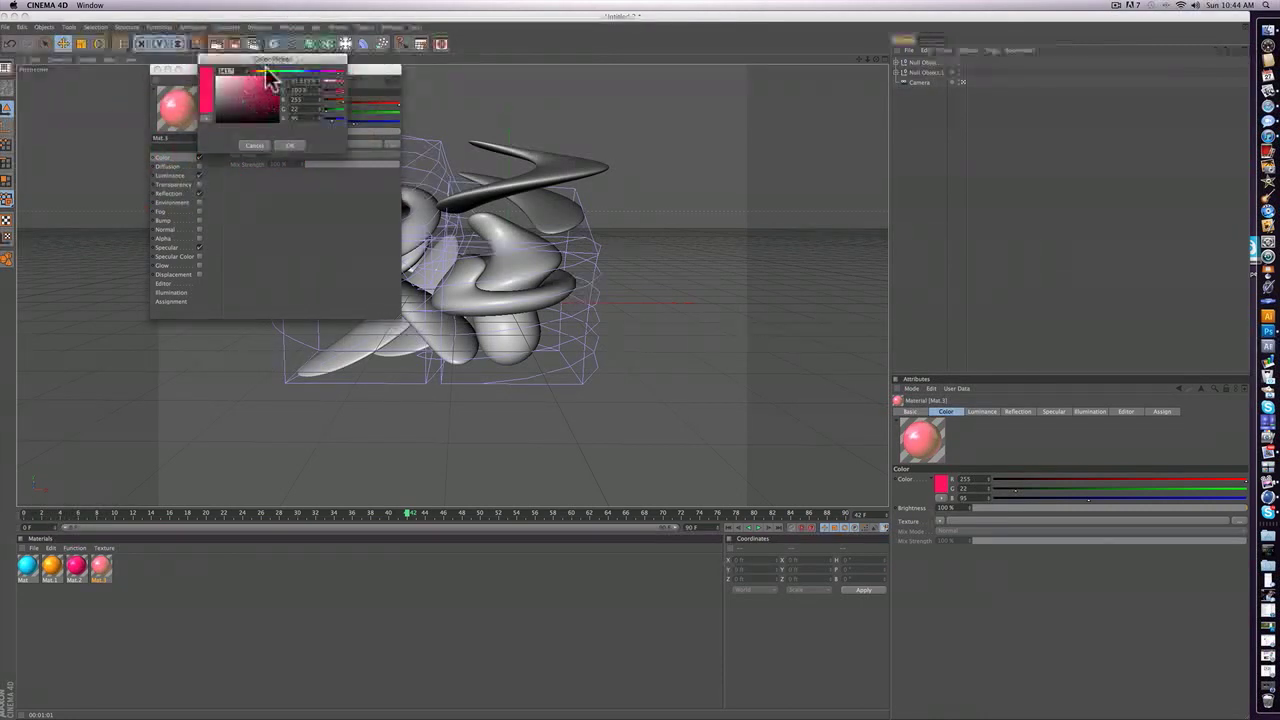
pyautogui.click(266, 72)
pyautogui.click(230, 76)
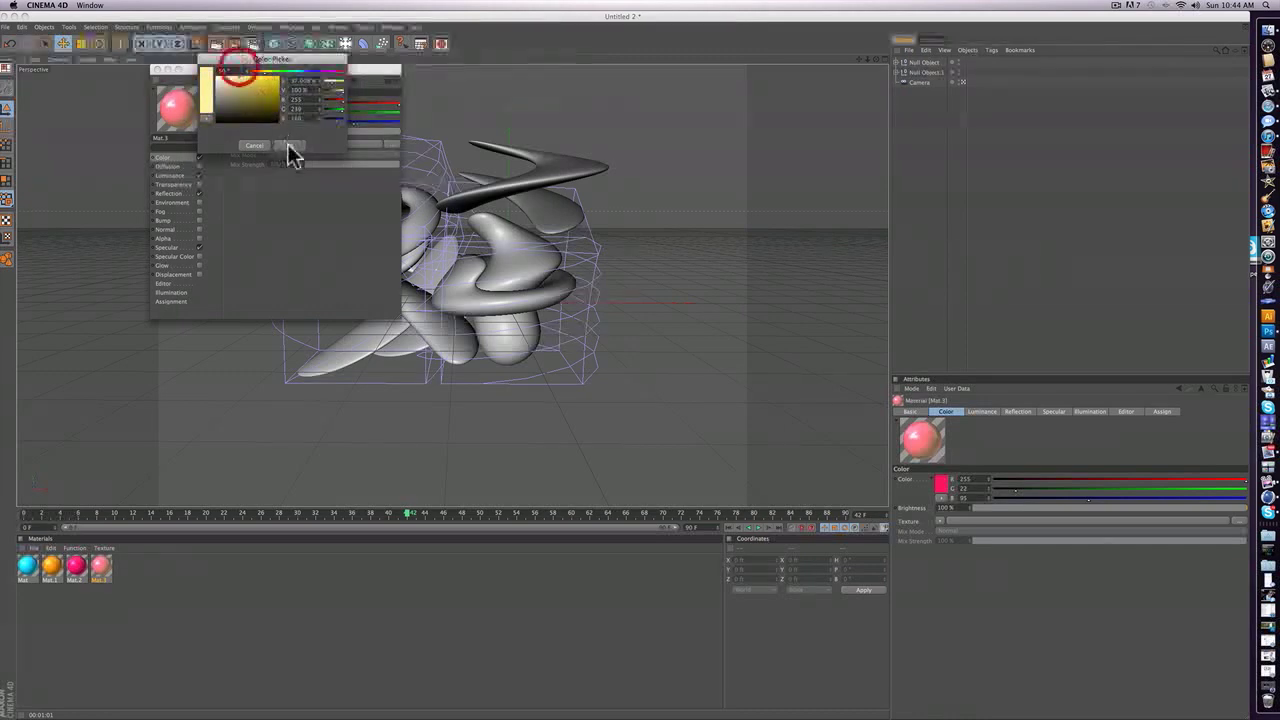
pyautogui.click(290, 145)
pyautogui.click(156, 69)
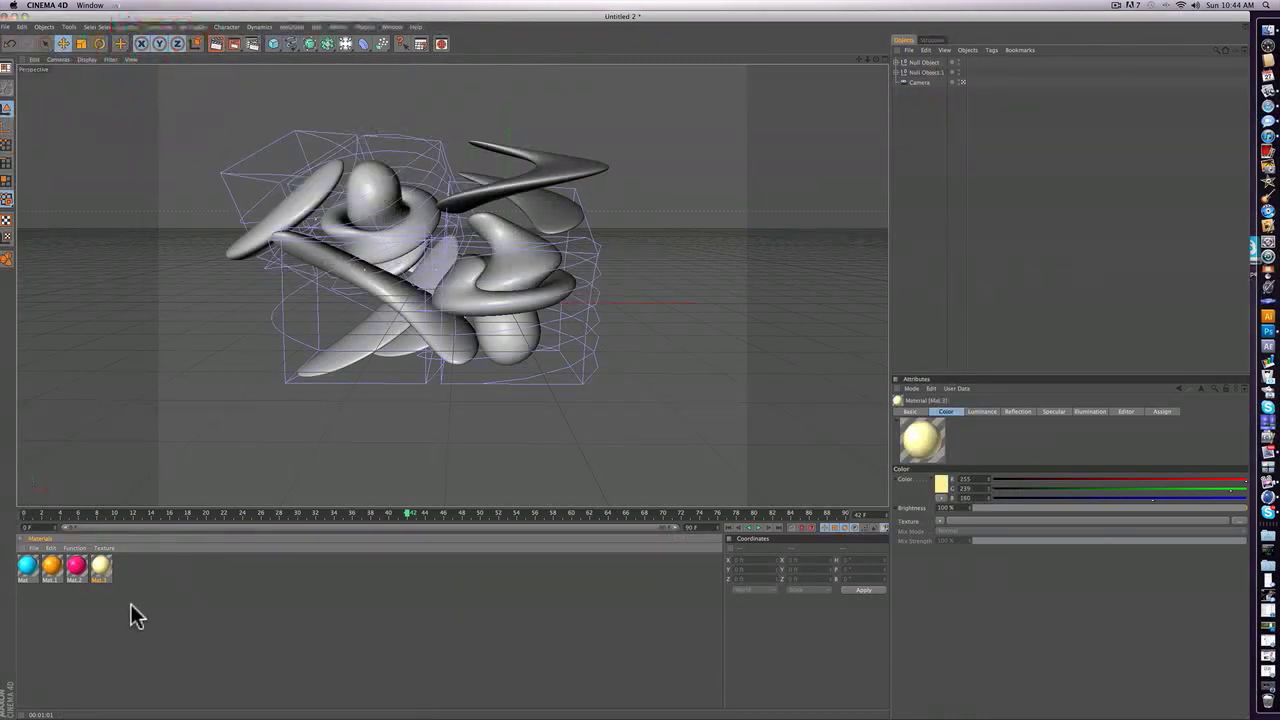
# - Expand both top-level null groups and their nested nulls in the object hierarchy to list all primitives
pyautogui.click(897, 63)
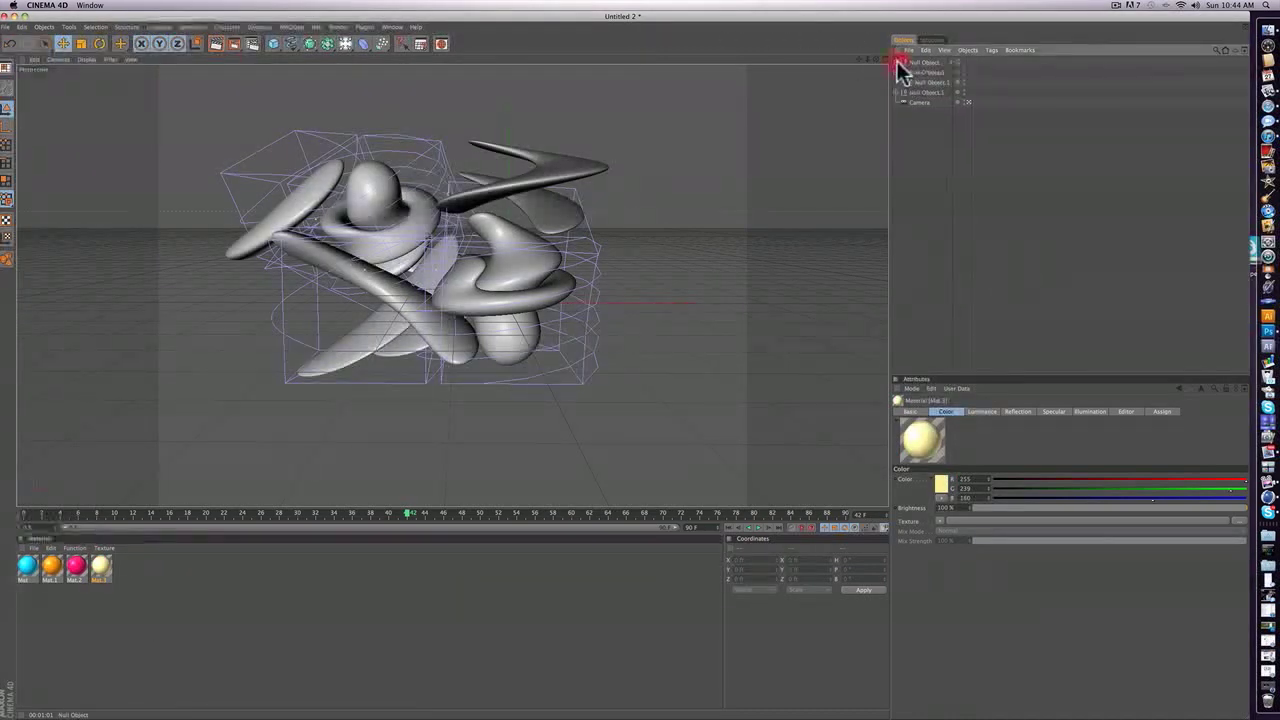
pyautogui.click(896, 92)
pyautogui.click(905, 72)
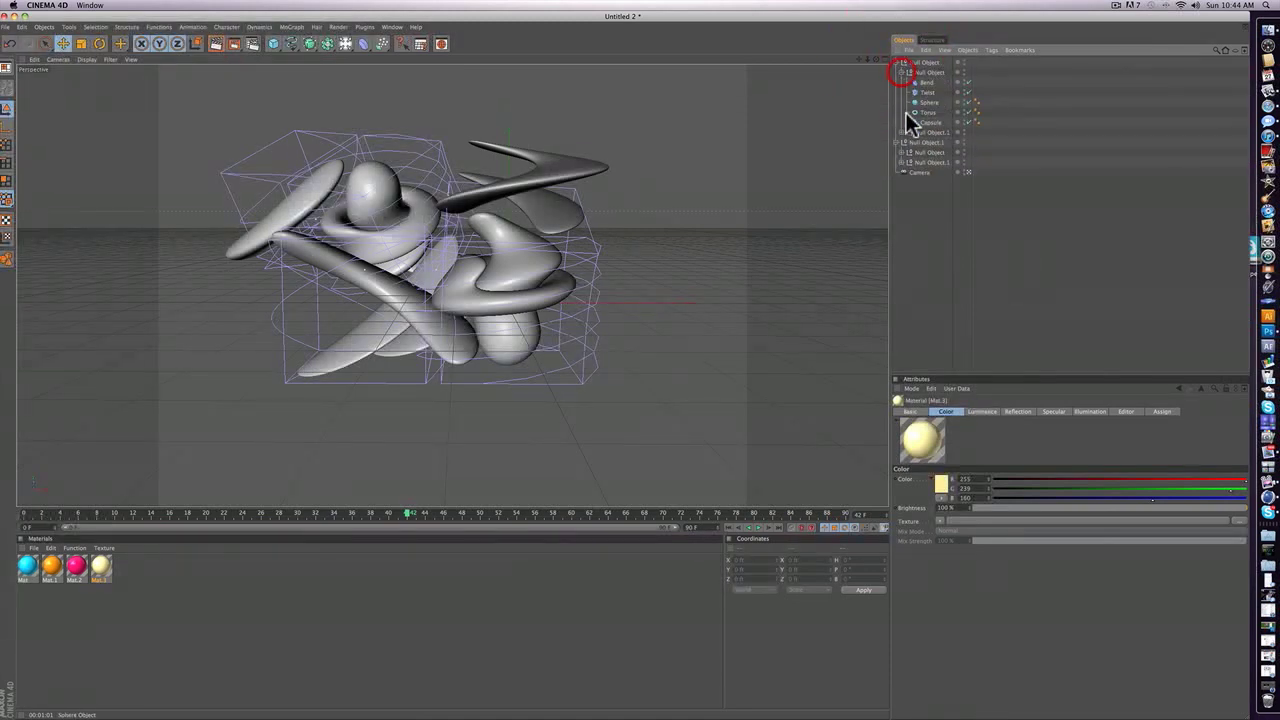
pyautogui.click(905, 132)
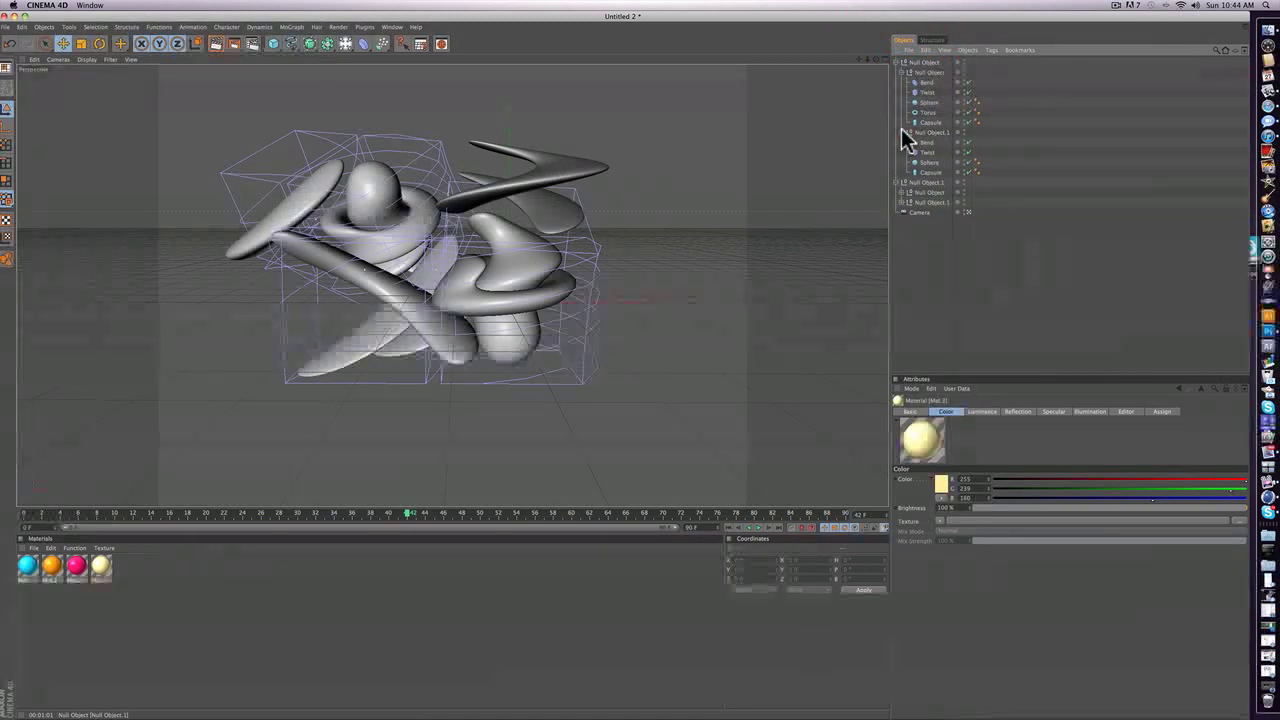
pyautogui.click(905, 192)
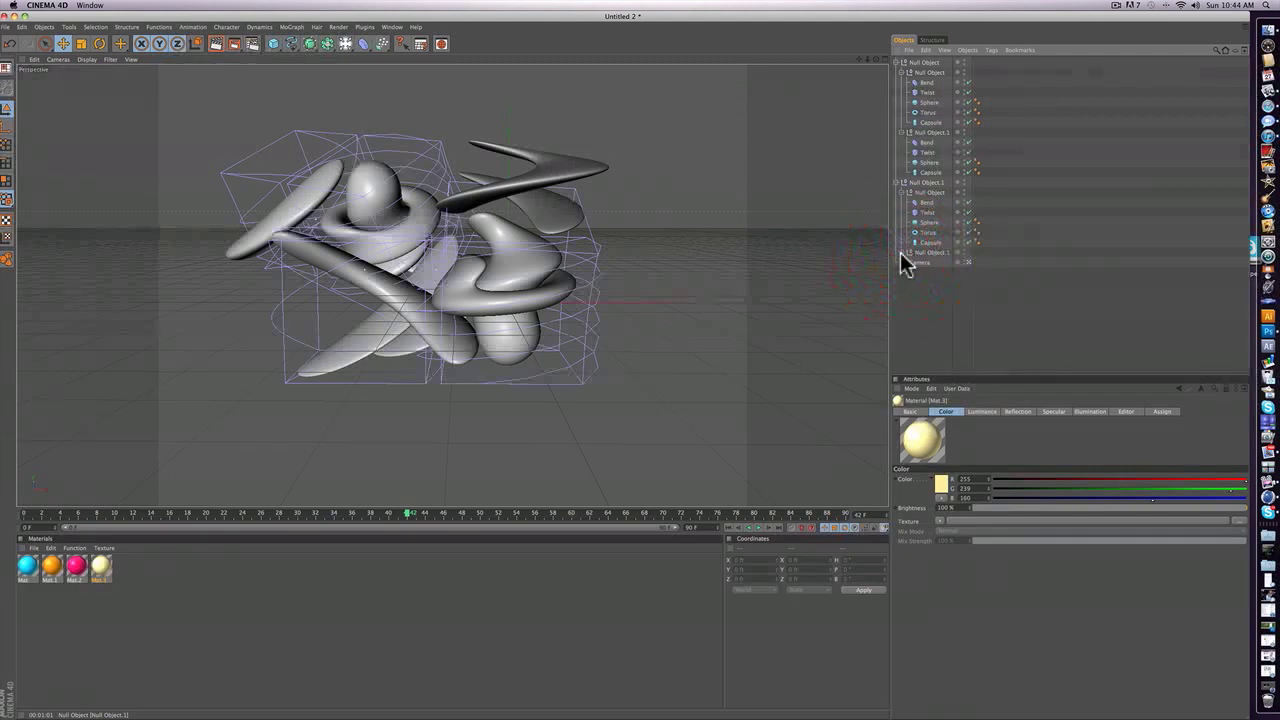
pyautogui.click(902, 253)
# - Apply orange to the far-left flattened capsule, pink to the long diagonal capsule, pale yellow to the upright capsule, and blue to the upper-right bent sphere
pyautogui.moveTo(60, 580); pyautogui.dragTo(318, 198)
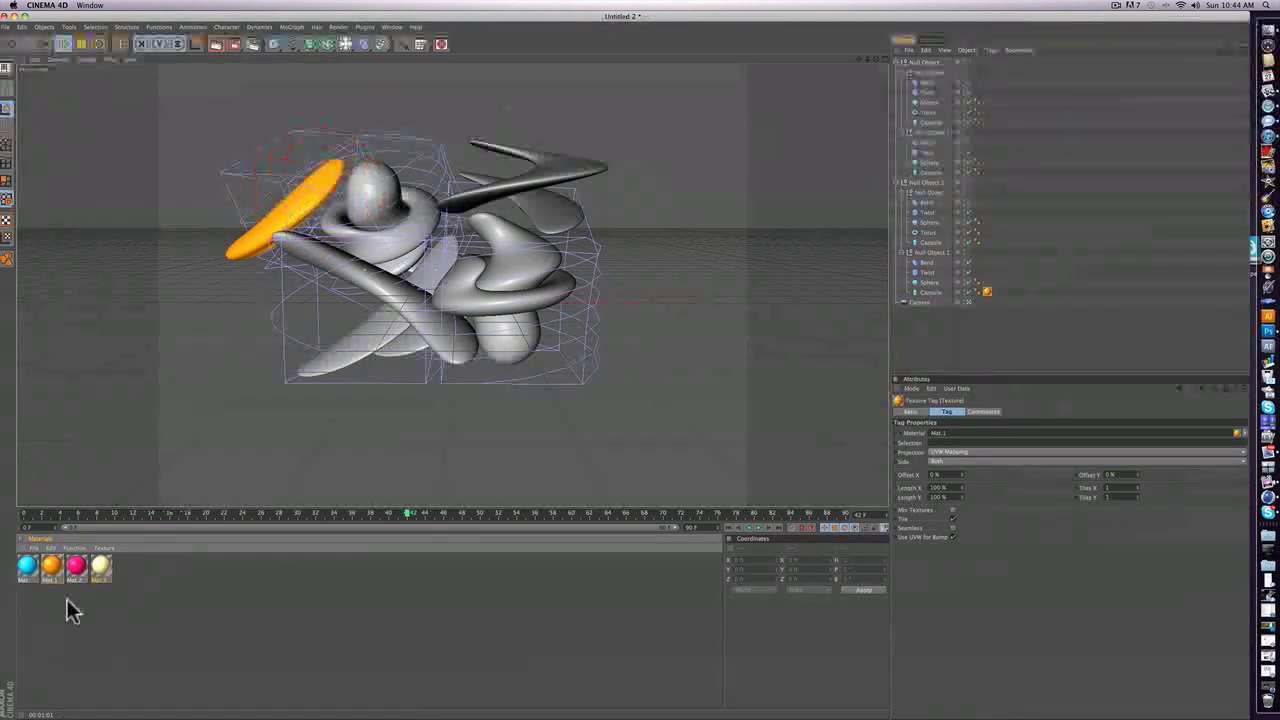
pyautogui.moveTo(78, 572); pyautogui.dragTo(375, 282)
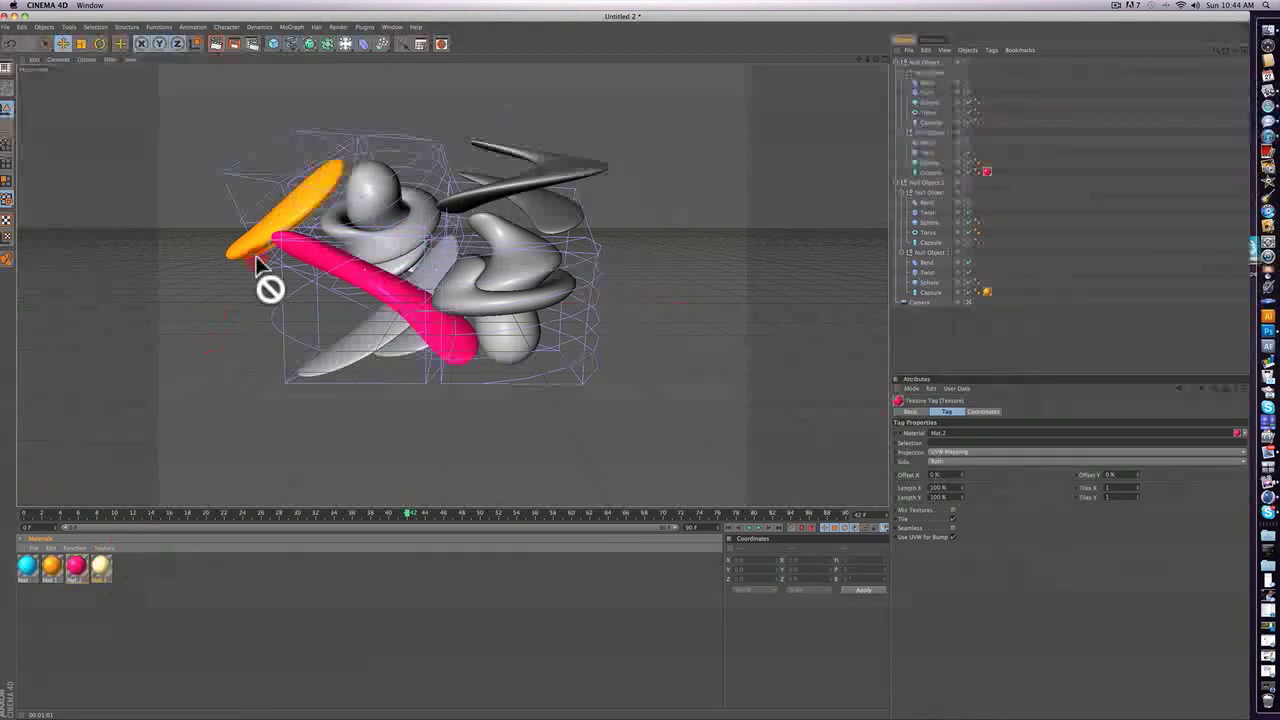
pyautogui.moveTo(258, 265); pyautogui.dragTo(366, 194)
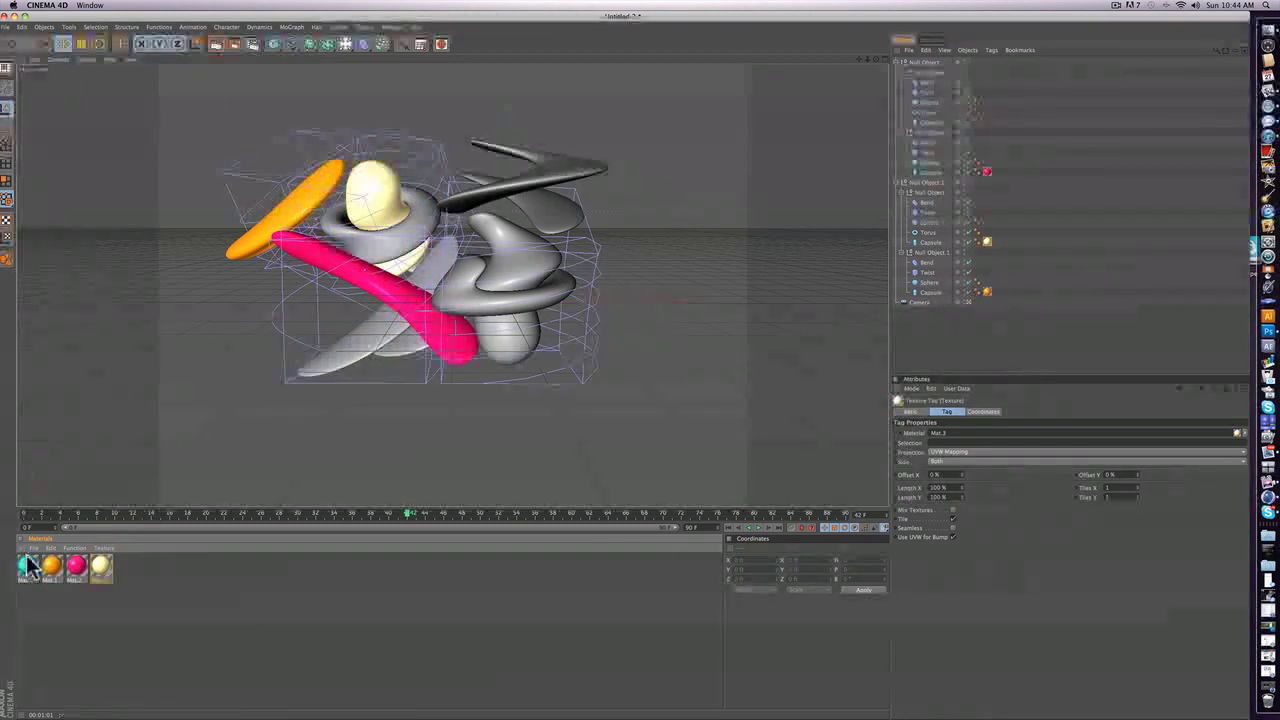
pyautogui.moveTo(30, 567); pyautogui.dragTo(537, 163)
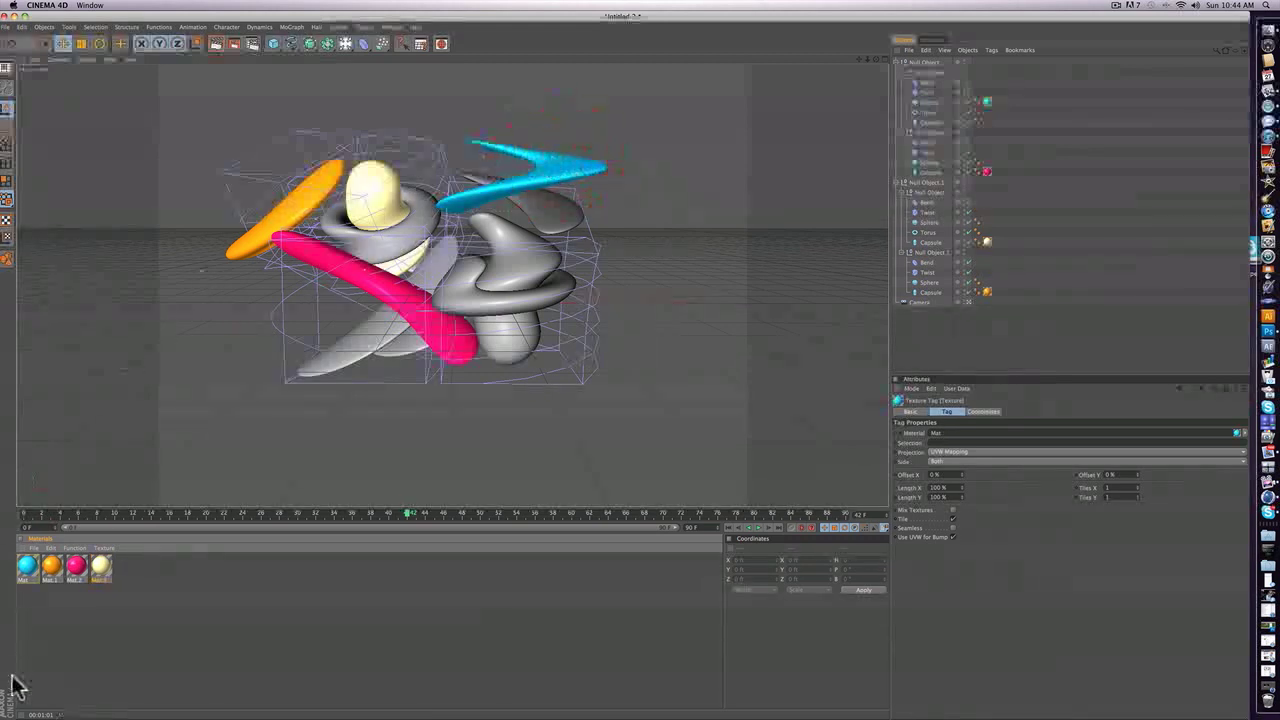
# - Apply blue to the lower-left sphere, pink to the right torus, pale yellow to the right capsule, and orange to the upper-right and bottom-center spheres
pyautogui.moveTo(30, 567); pyautogui.dragTo(386, 343)
pyautogui.moveTo(83, 575); pyautogui.dragTo(497, 313)
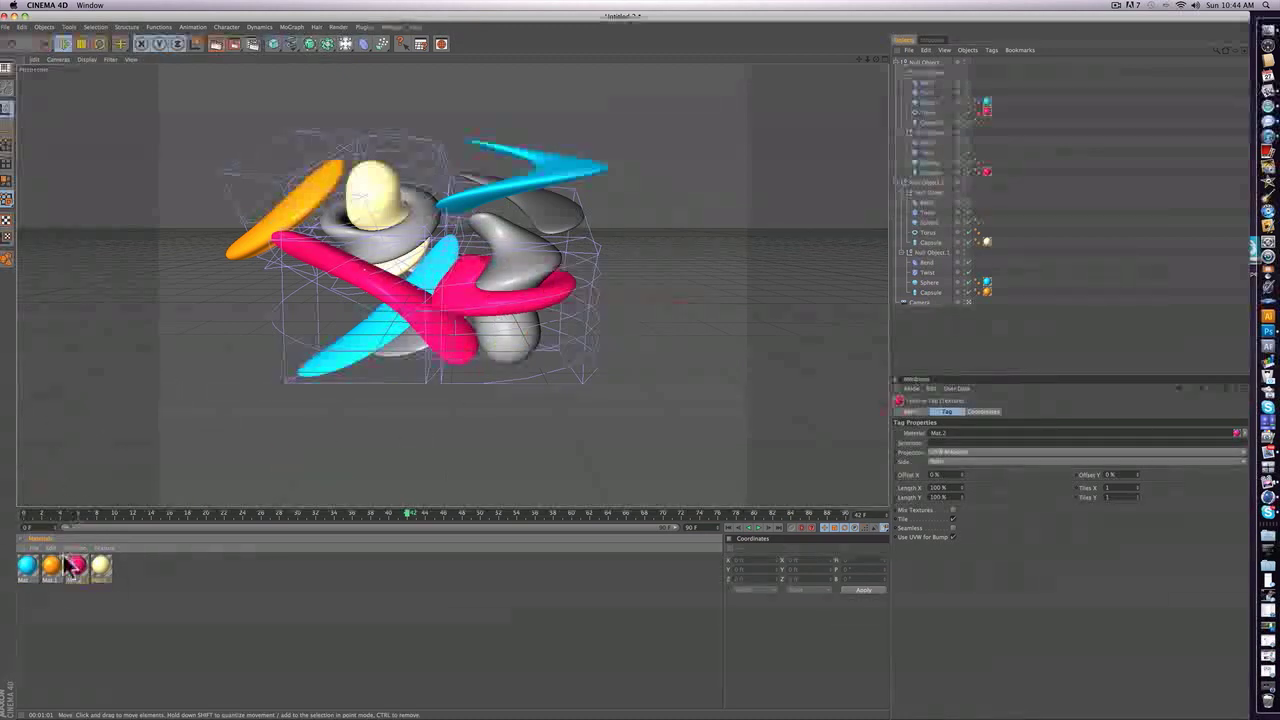
pyautogui.moveTo(52, 566); pyautogui.dragTo(551, 214)
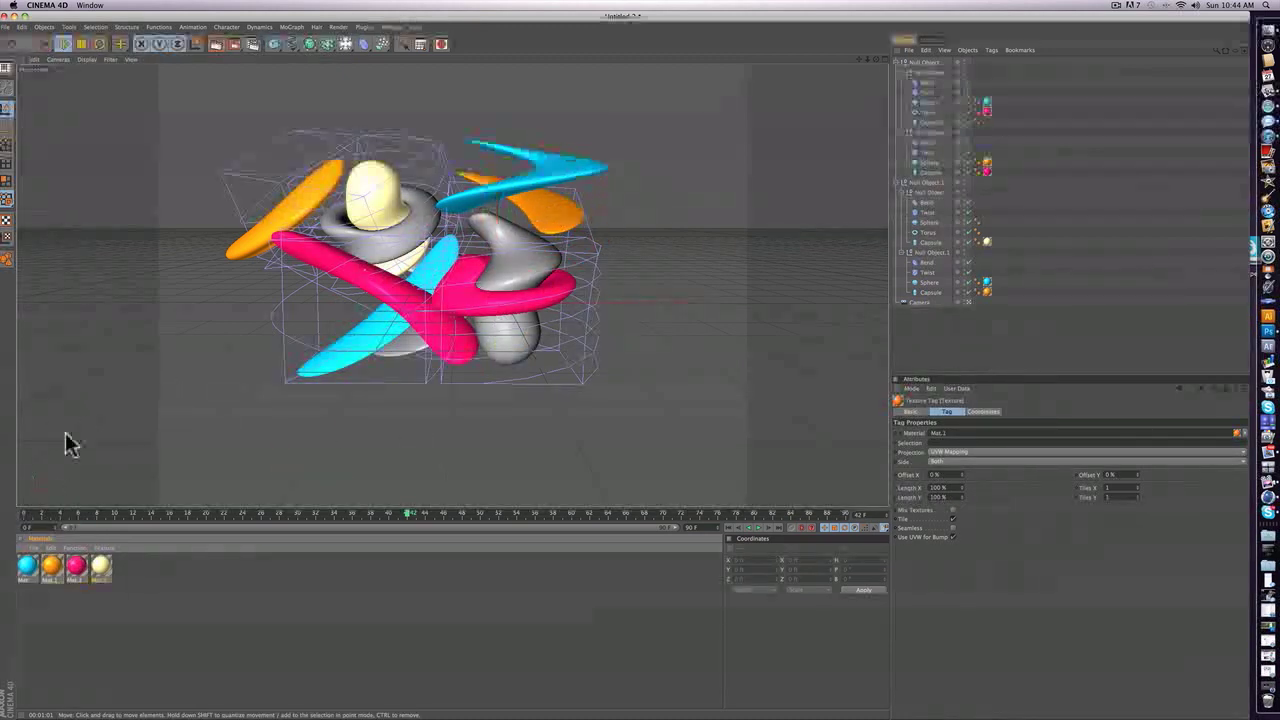
pyautogui.moveTo(108, 570); pyautogui.dragTo(514, 260)
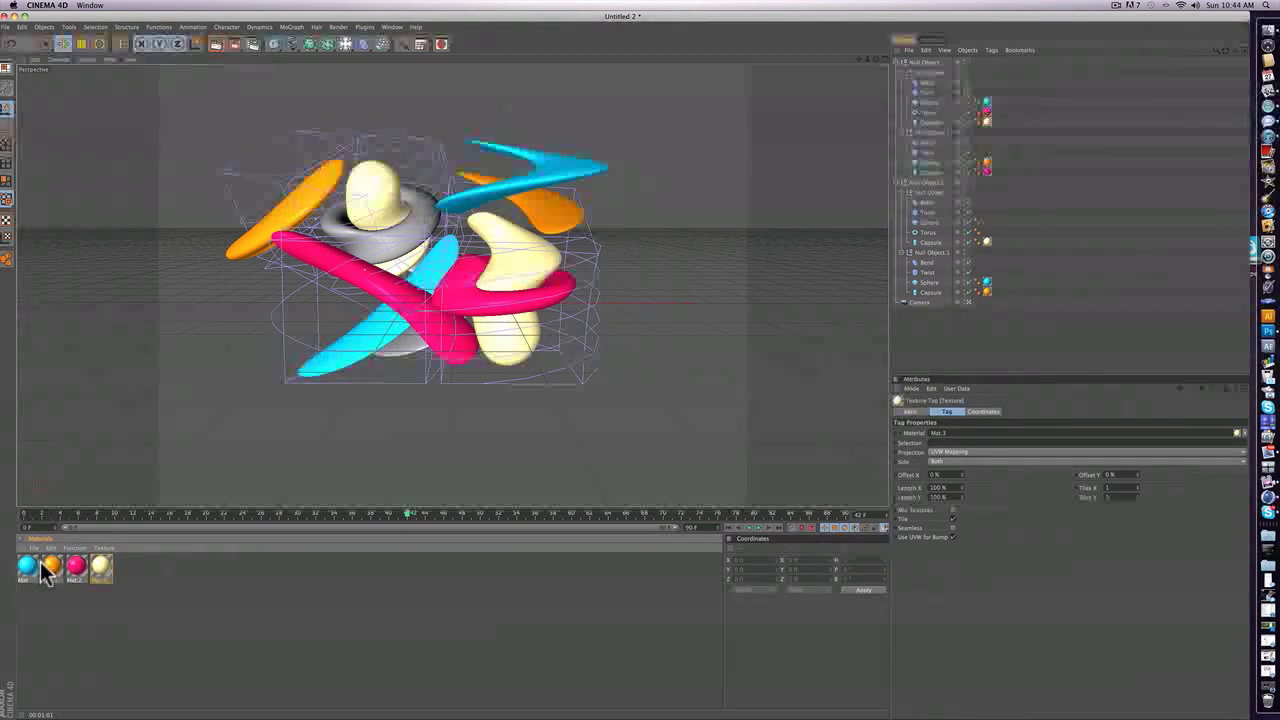
pyautogui.moveTo(50, 570); pyautogui.dragTo(407, 345)
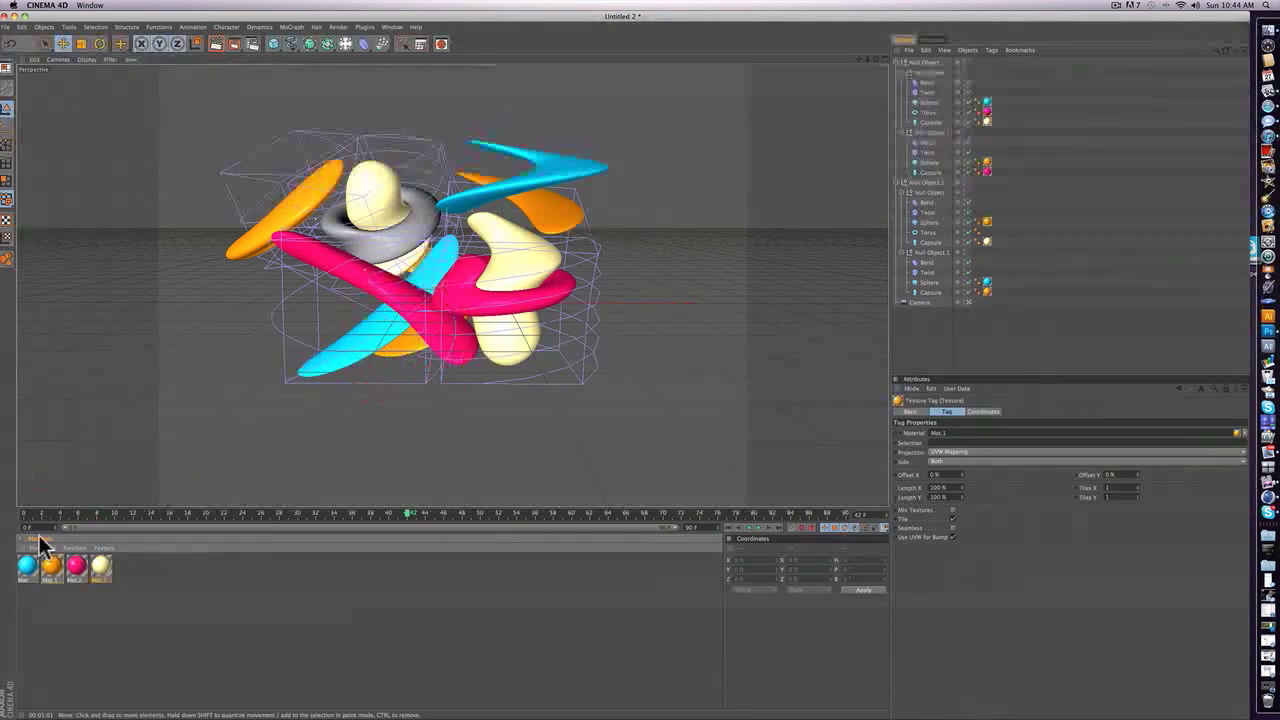
# - Apply the pink material to the remaining gray torus around the upper-left pale yellow capsule
pyautogui.moveTo(100, 566); pyautogui.dragTo(363, 240)
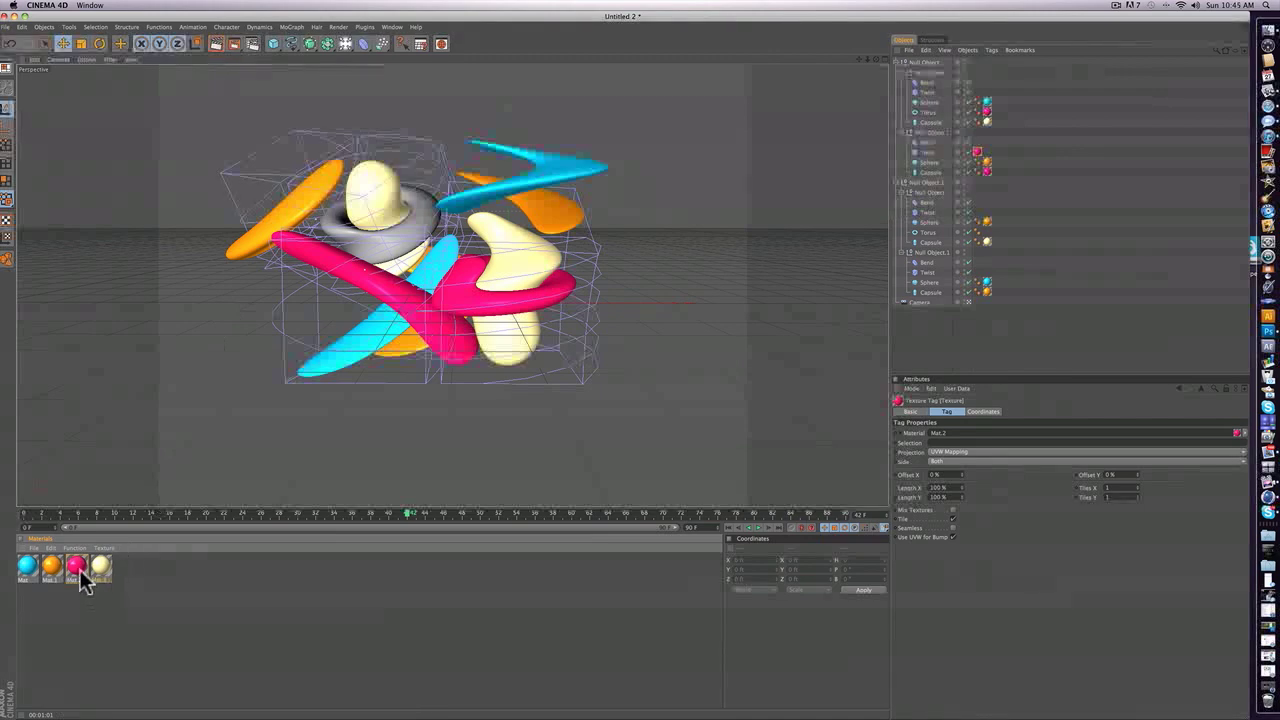
pyautogui.press('super+z')
pyautogui.moveTo(78, 567); pyautogui.dragTo(287, 219)
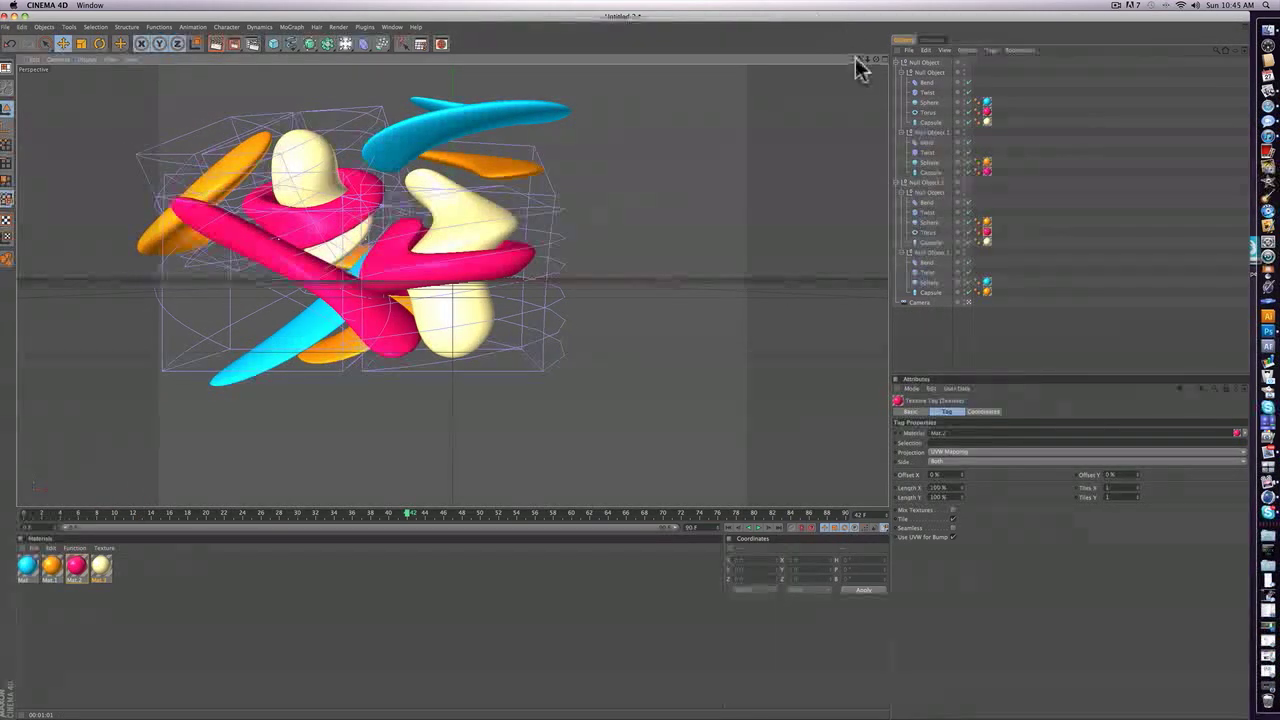
pyautogui.moveTo(856, 59); pyautogui.dragTo(884, 61)
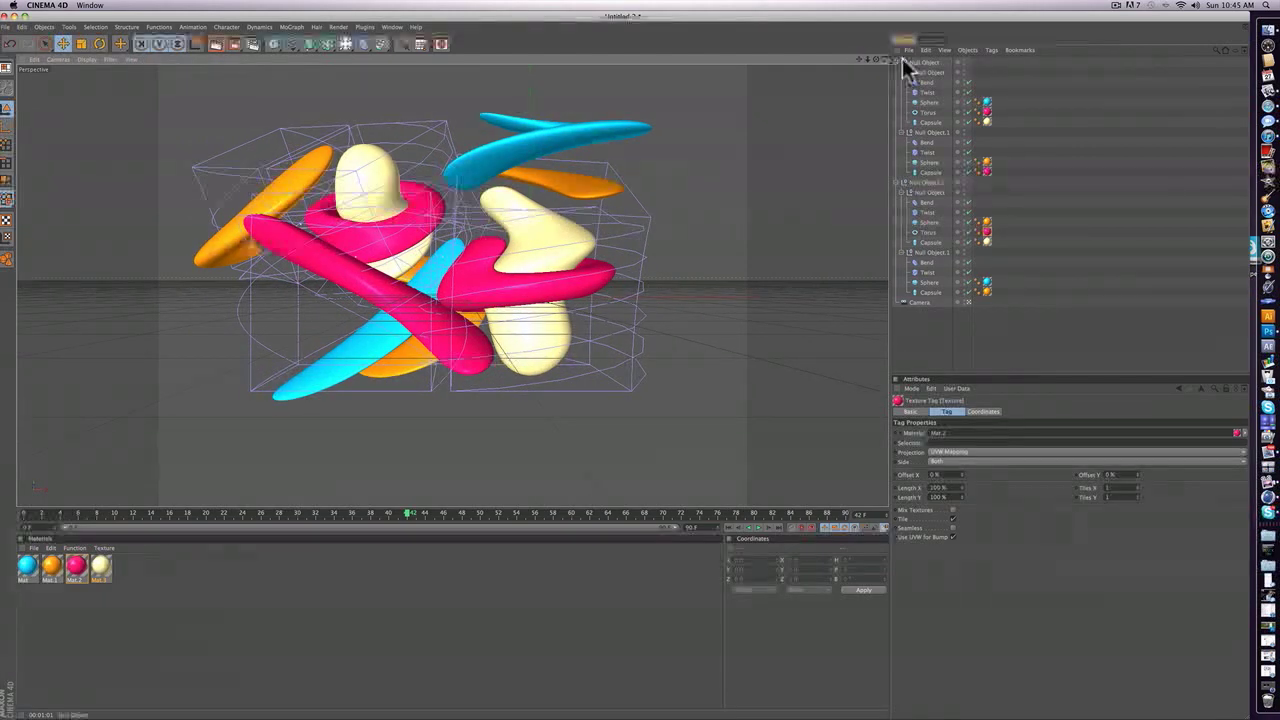
# - Collapse both top-level null groups in the object hierarchy
pyautogui.click(897, 62)
pyautogui.click(904, 63)
pyautogui.click(896, 72)
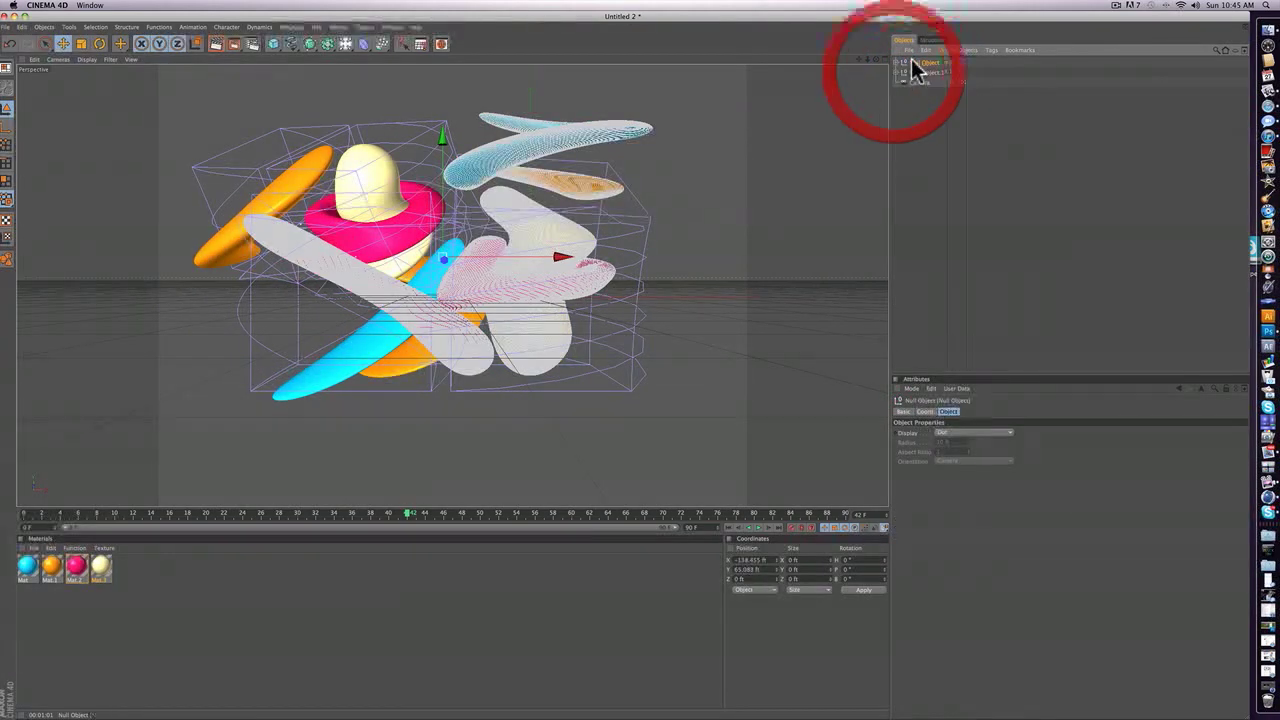
pyautogui.keyDown('shift'); pyautogui.click(917, 73); pyautogui.keyUp('shift')
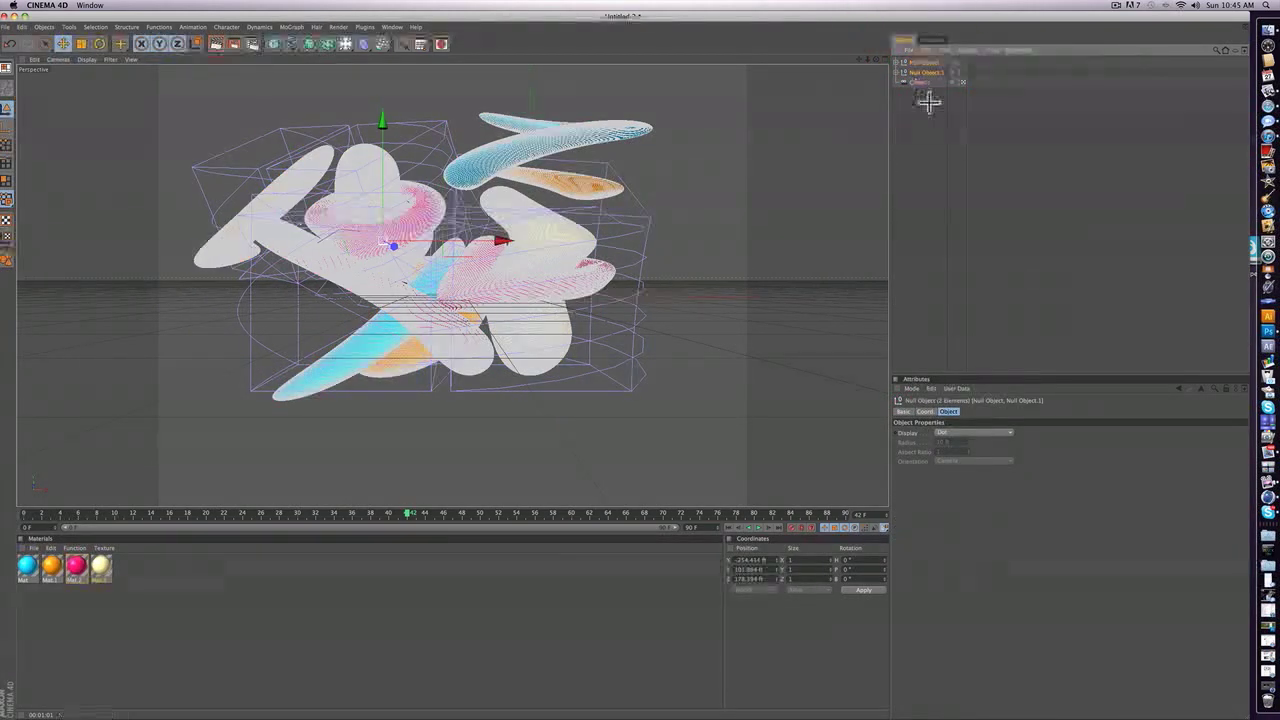
pyautogui.click(929, 102)
# - Move the second top-level null group closer to the first so their shapes overlap more tightly, and deselect it
pyautogui.click(926, 73)
pyautogui.moveTo(425, 240); pyautogui.dragTo(478, 243)
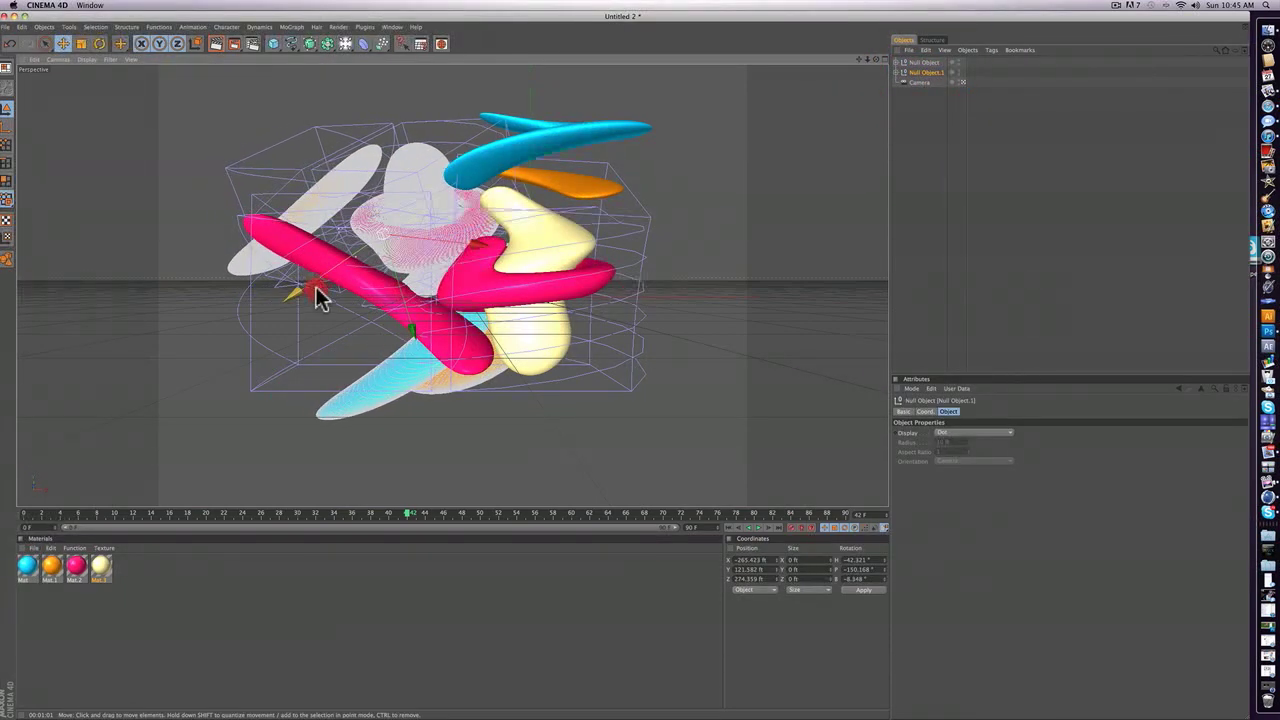
pyautogui.moveTo(317, 289); pyautogui.dragTo(331, 281)
pyautogui.moveTo(497, 238); pyautogui.dragTo(491, 238)
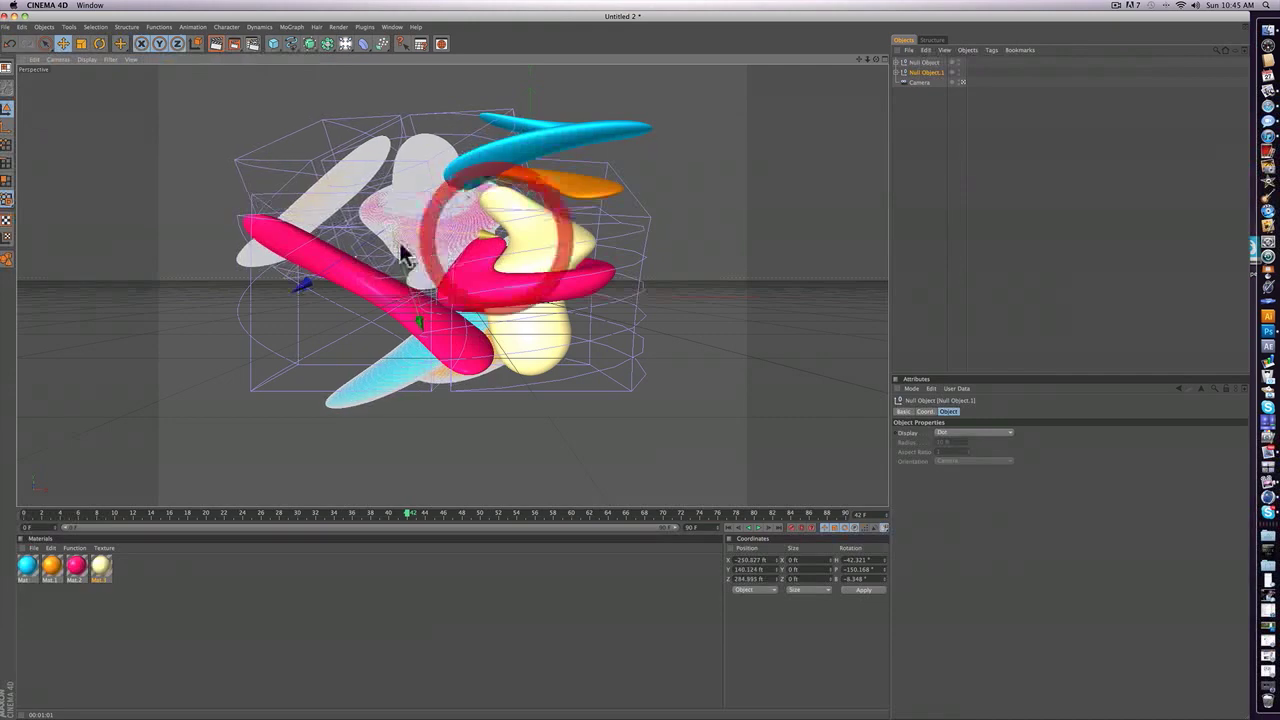
pyautogui.click(628, 366)
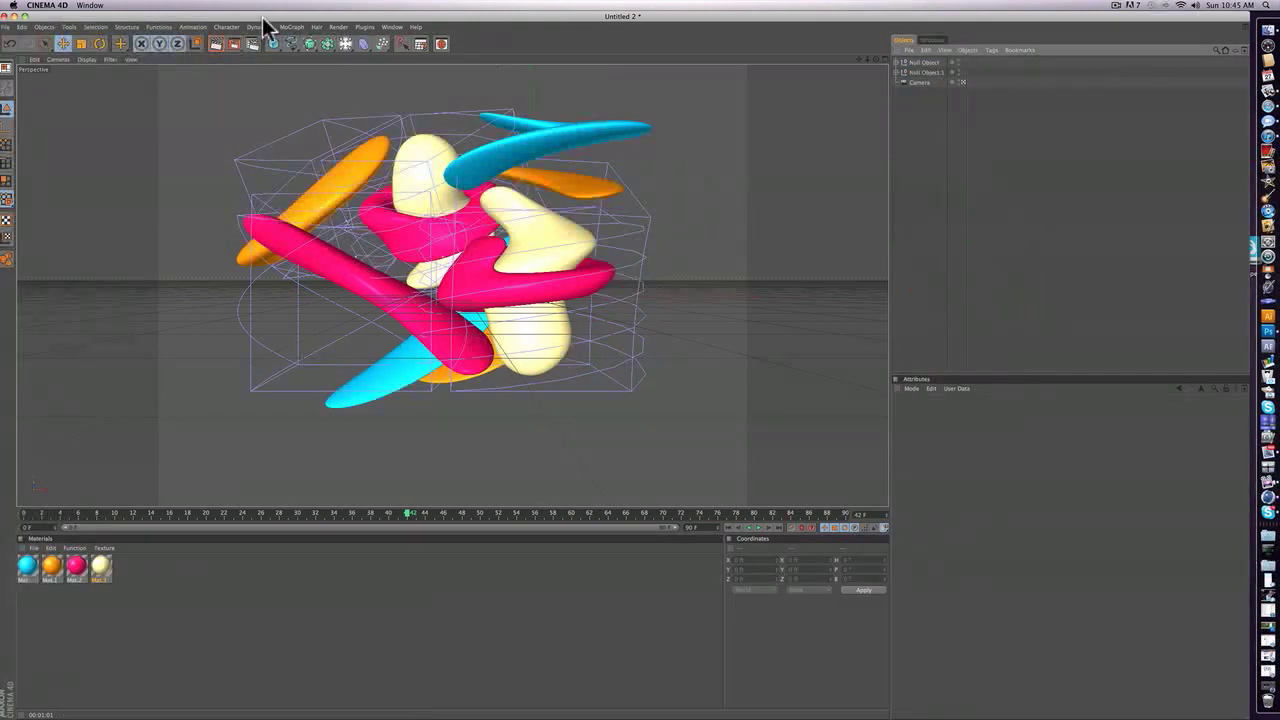
# - Add a sphere with a radius of 26 ft and place it just right of the lower pale yellow capsule
pyautogui.moveTo(278, 50); pyautogui.dragTo(385, 105)
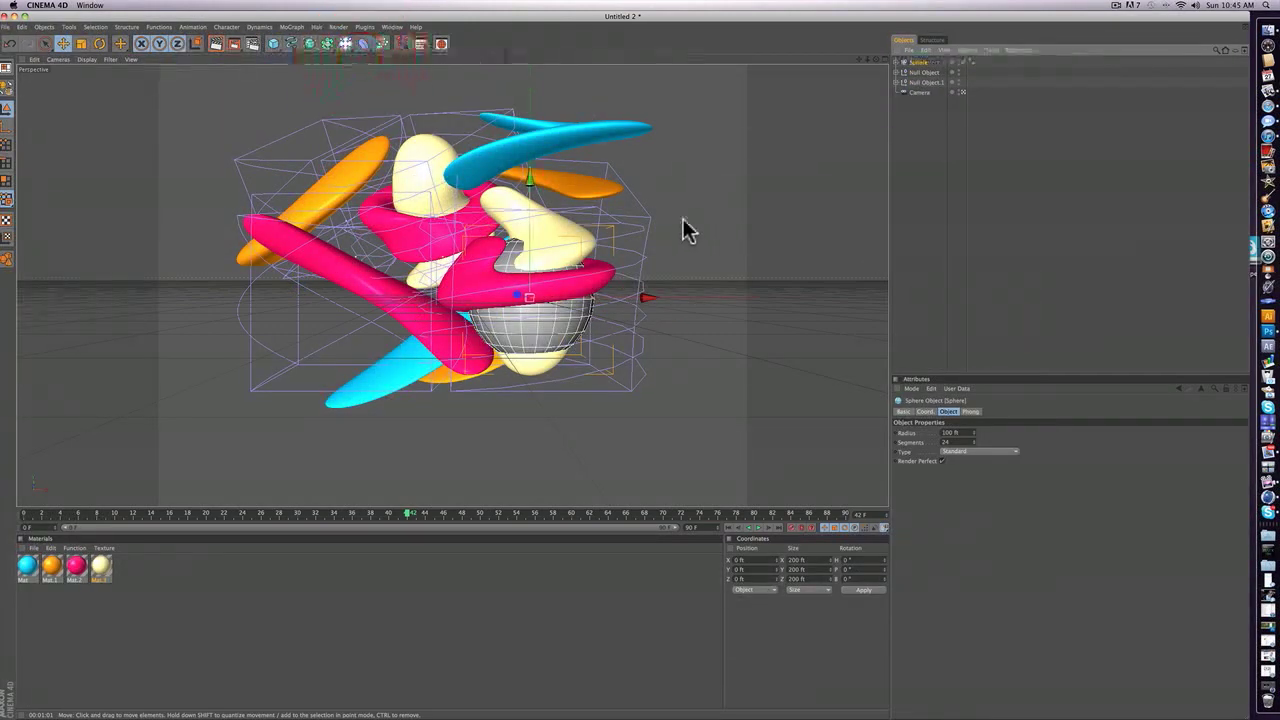
pyautogui.moveTo(973, 433); pyautogui.dragTo(973, 468)
pyautogui.moveTo(602, 328); pyautogui.dragTo(677, 328)
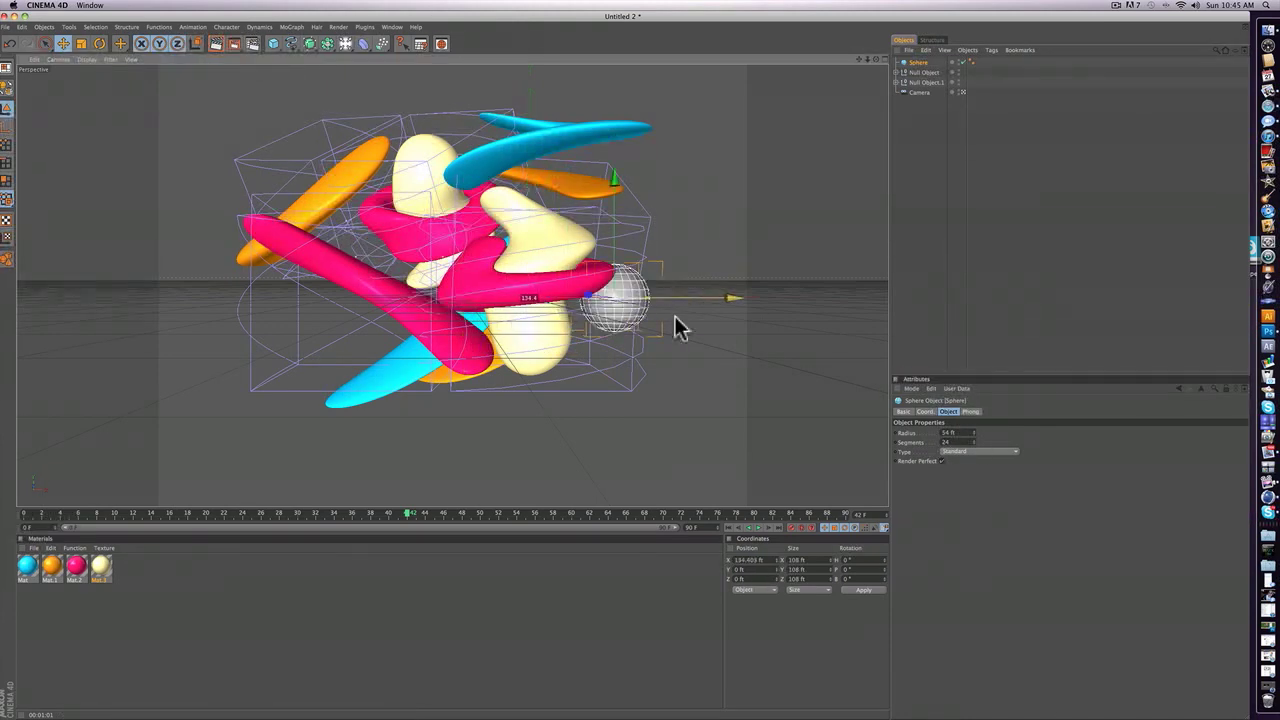
pyautogui.moveTo(975, 434); pyautogui.dragTo(966, 429)
pyautogui.moveTo(615, 218); pyautogui.dragTo(615, 240)
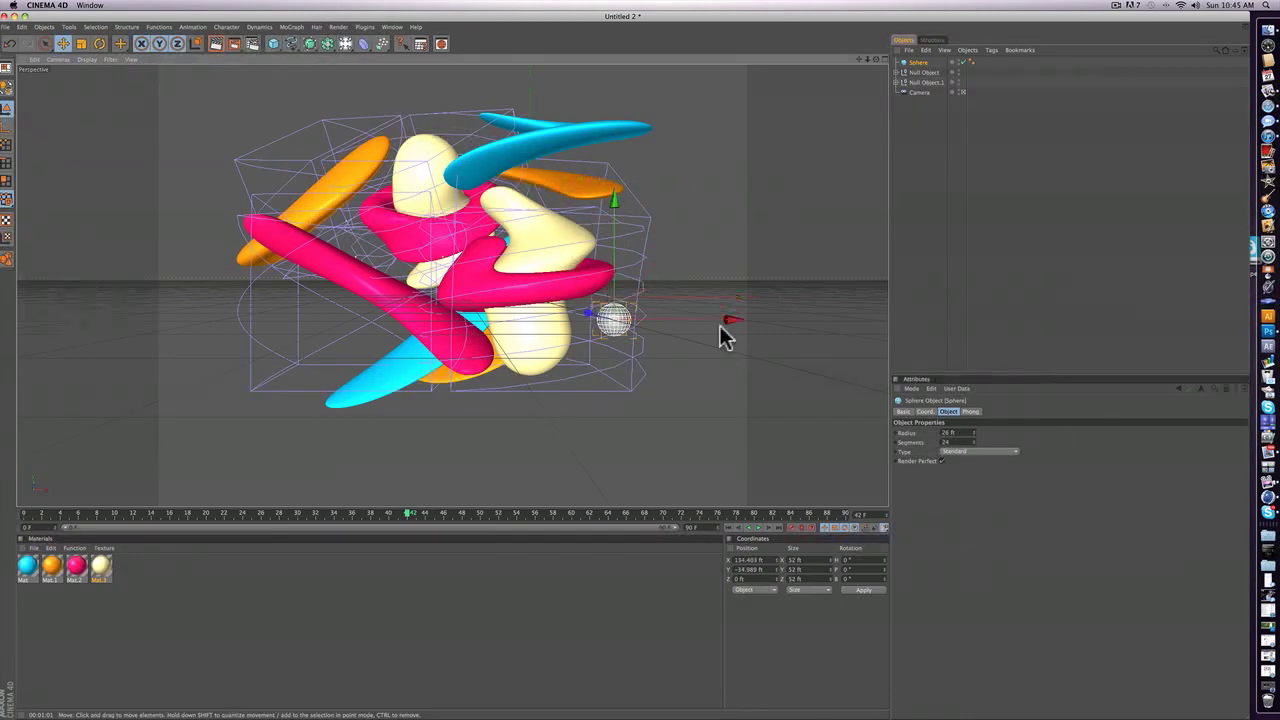
pyautogui.moveTo(724, 322); pyautogui.dragTo(704, 322)
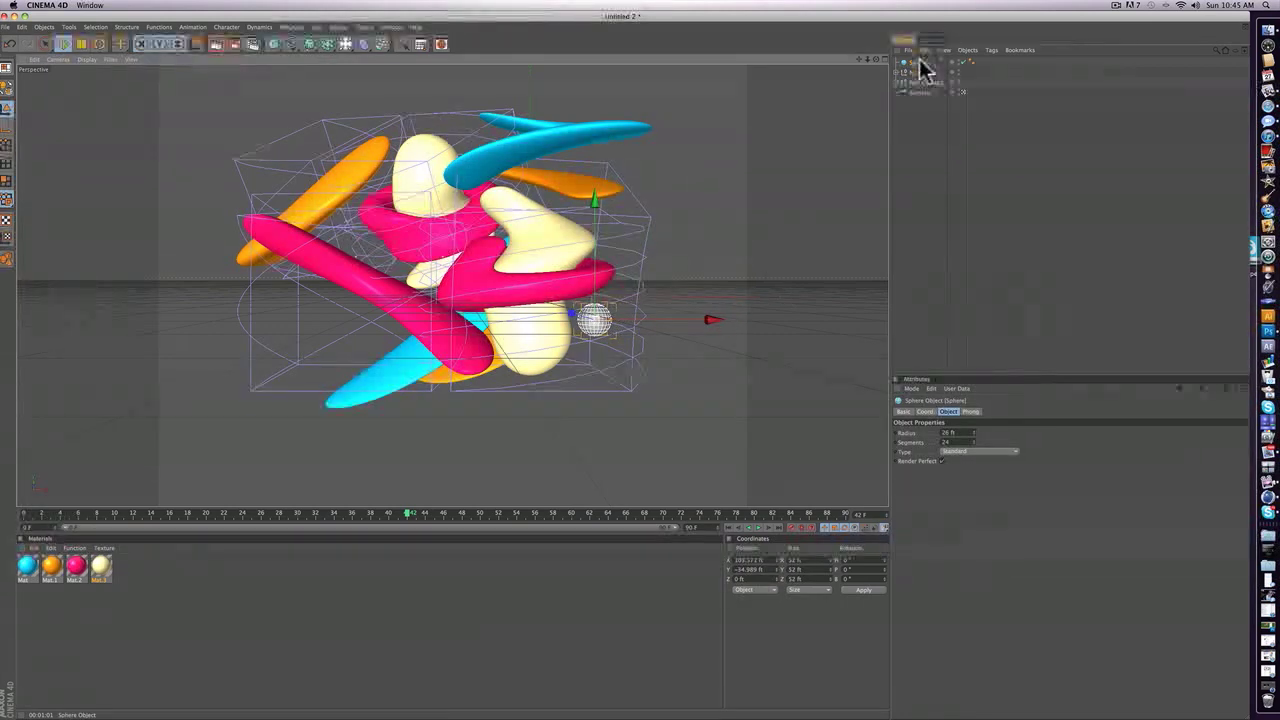
# - Duplicate the small sphere, set the copy's radius to 20 ft, and place it above the composition near the blue bent sphere
pyautogui.click(919, 63)
pyautogui.press('super+c')
pyautogui.press('super+v')
pyautogui.moveTo(601, 322); pyautogui.dragTo(472, 130)
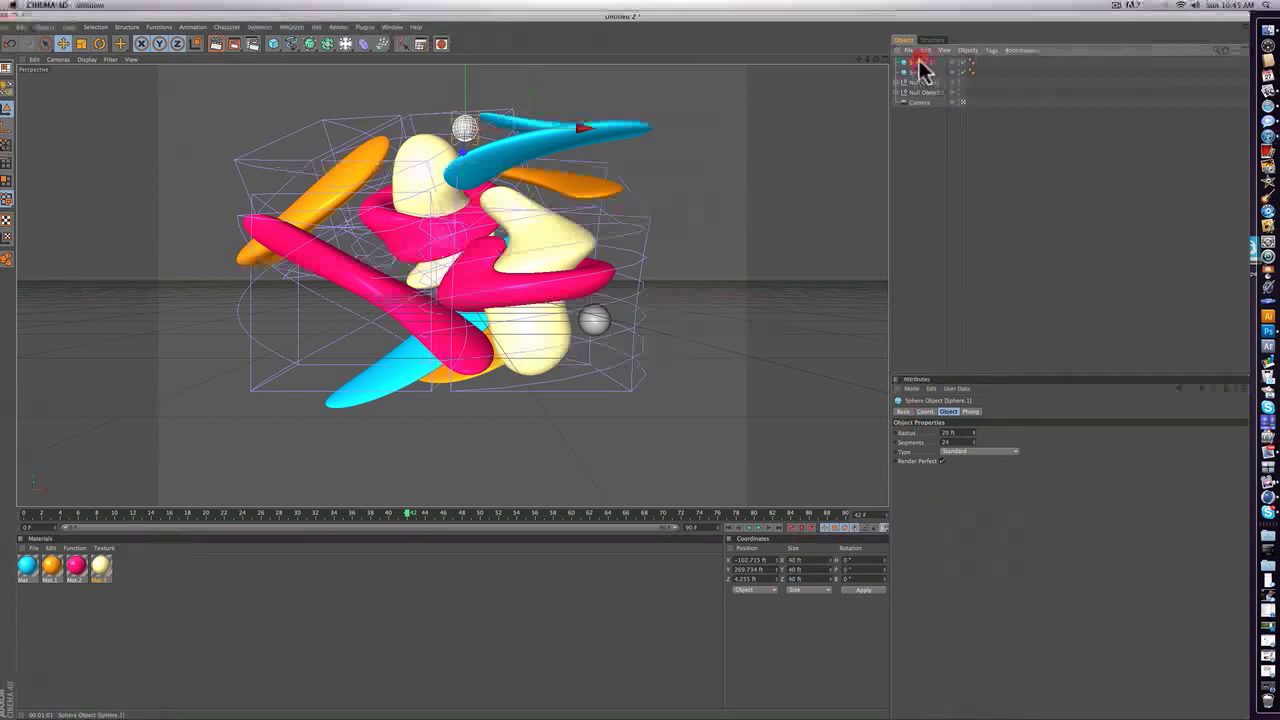
# - Duplicate the upper small sphere, move the copy to the composition's lower left, and set its radius to 42 ft
pyautogui.press('super+c')
pyautogui.press('super+v')
pyautogui.moveTo(466, 137); pyautogui.dragTo(359, 352)
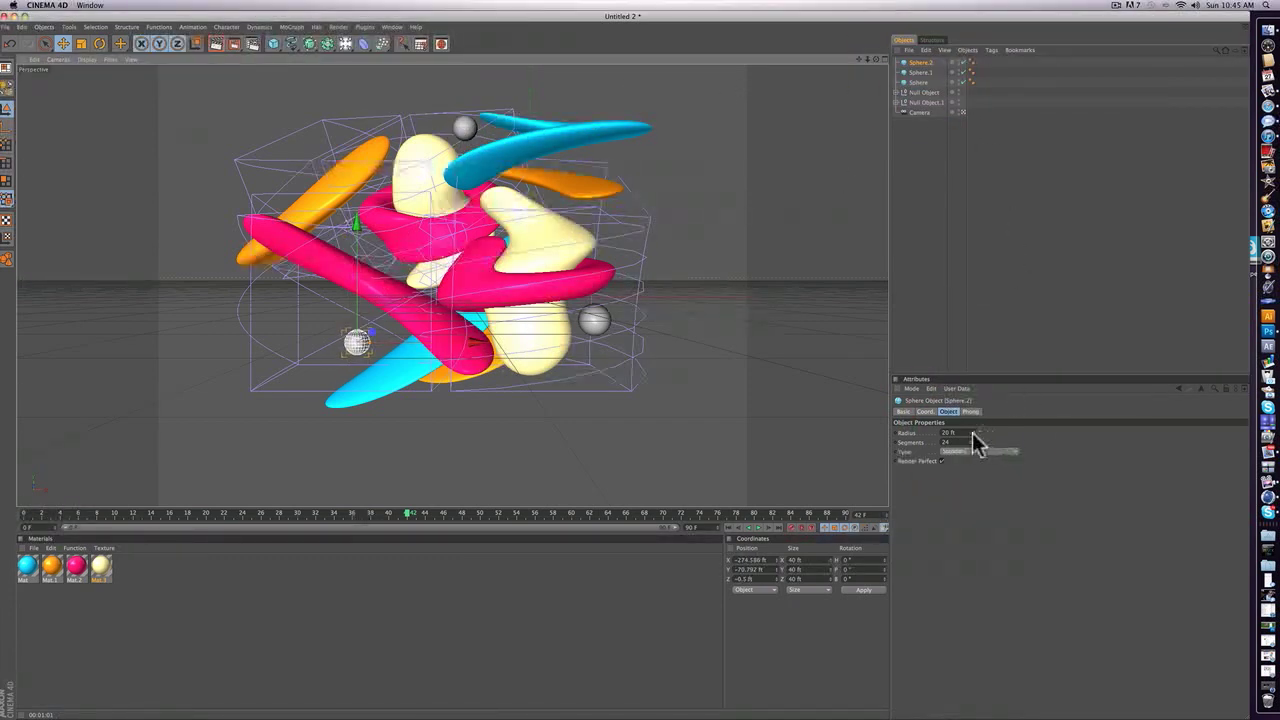
pyautogui.moveTo(973, 434); pyautogui.dragTo(973, 406)
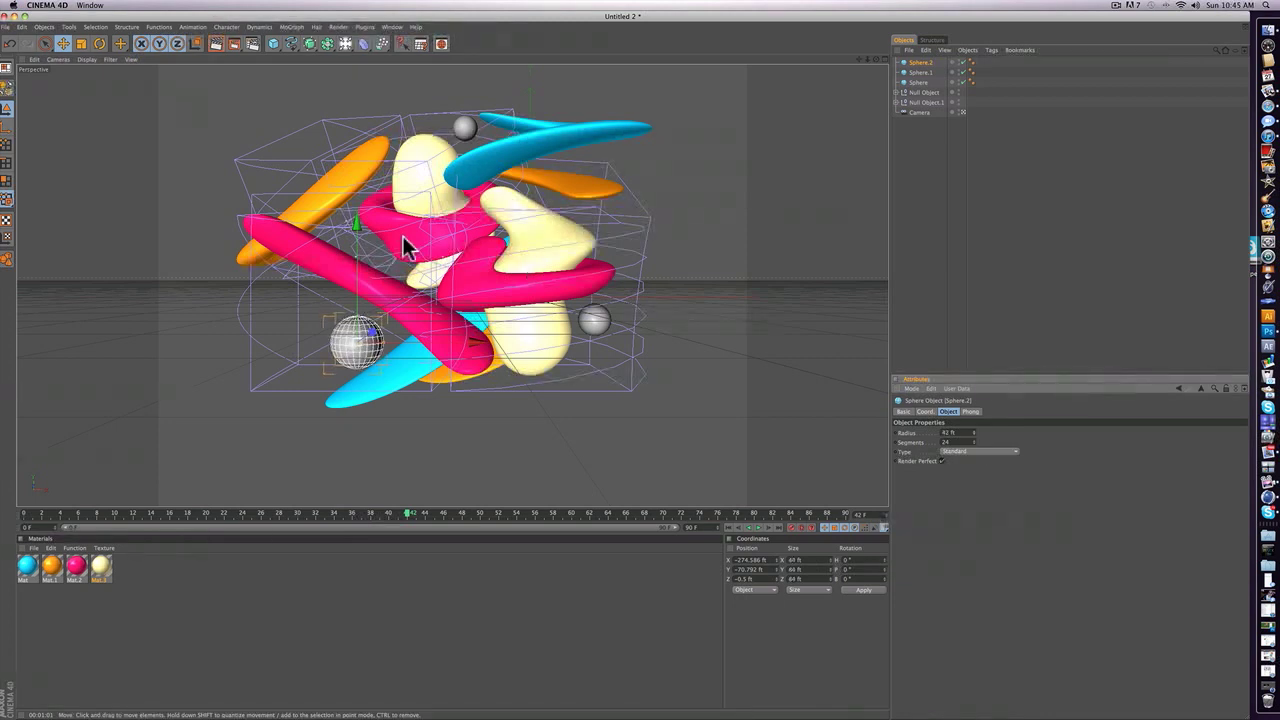
pyautogui.moveTo(365, 283); pyautogui.dragTo(357, 277)
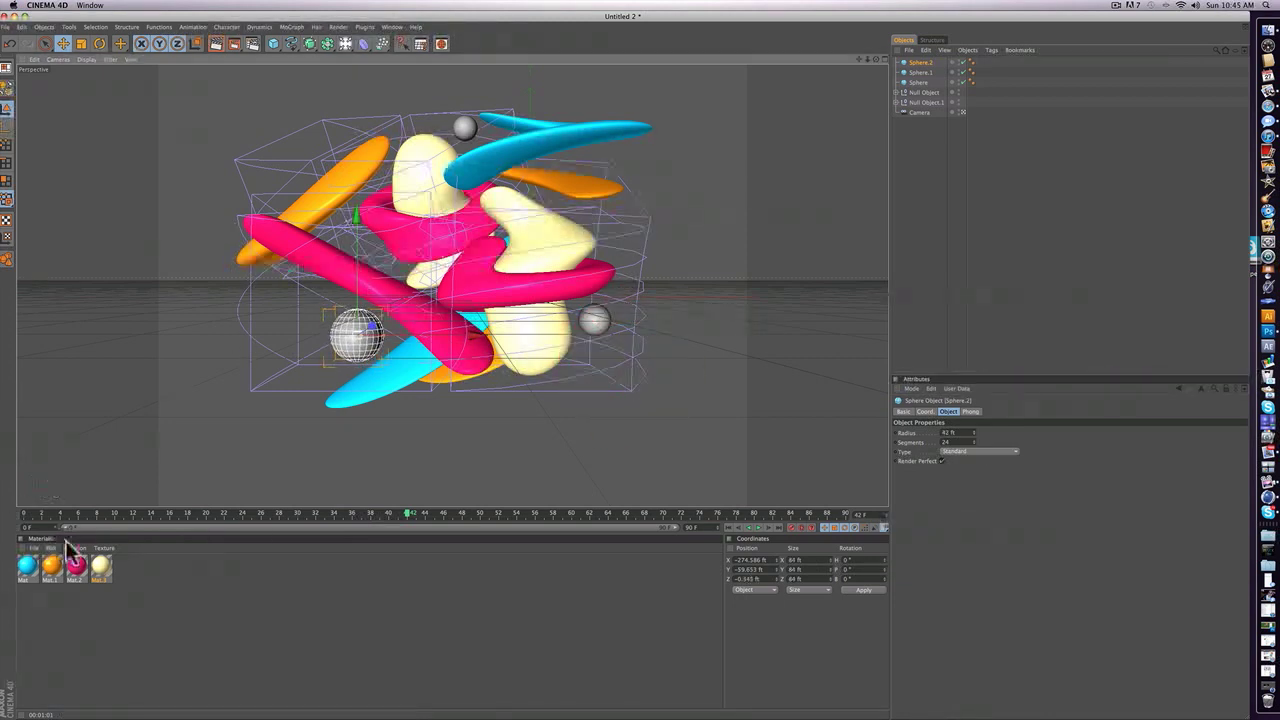
# - Apply pink to the lower-left small sphere, pale yellow to the right one, and blue to the upper one
pyautogui.moveTo(76, 565); pyautogui.dragTo(340, 335)
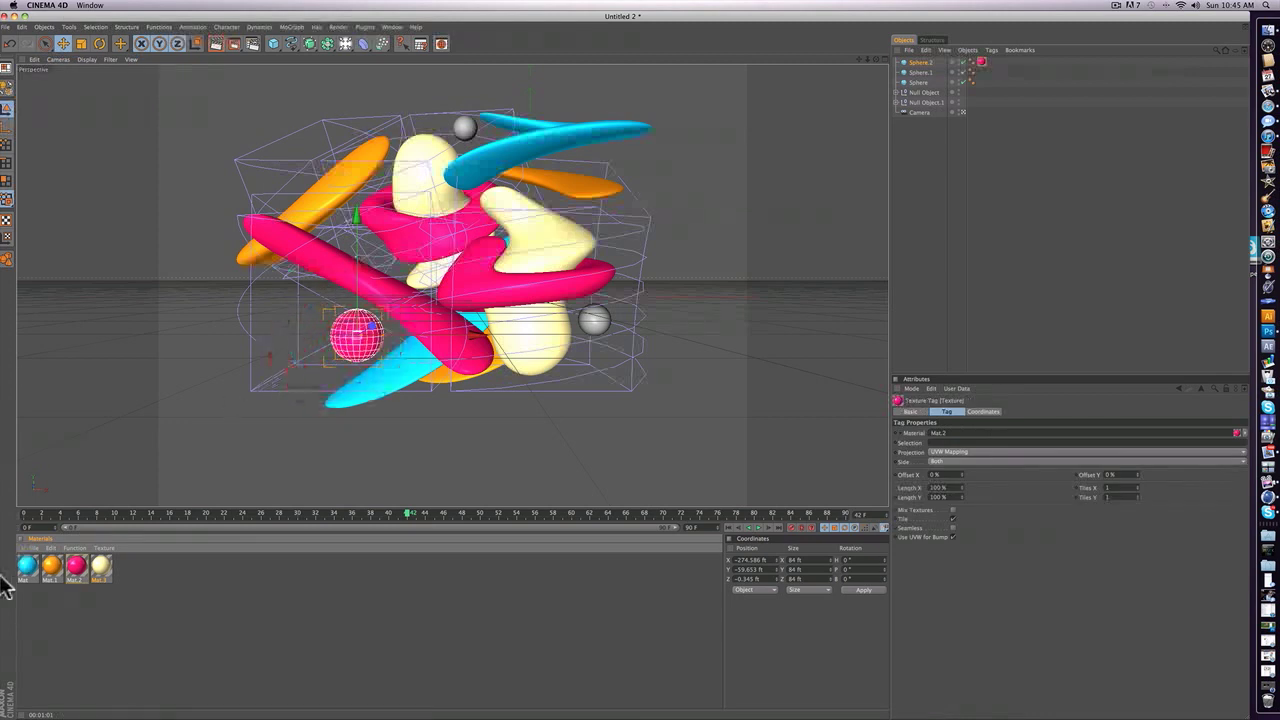
pyautogui.moveTo(113, 563); pyautogui.dragTo(590, 321)
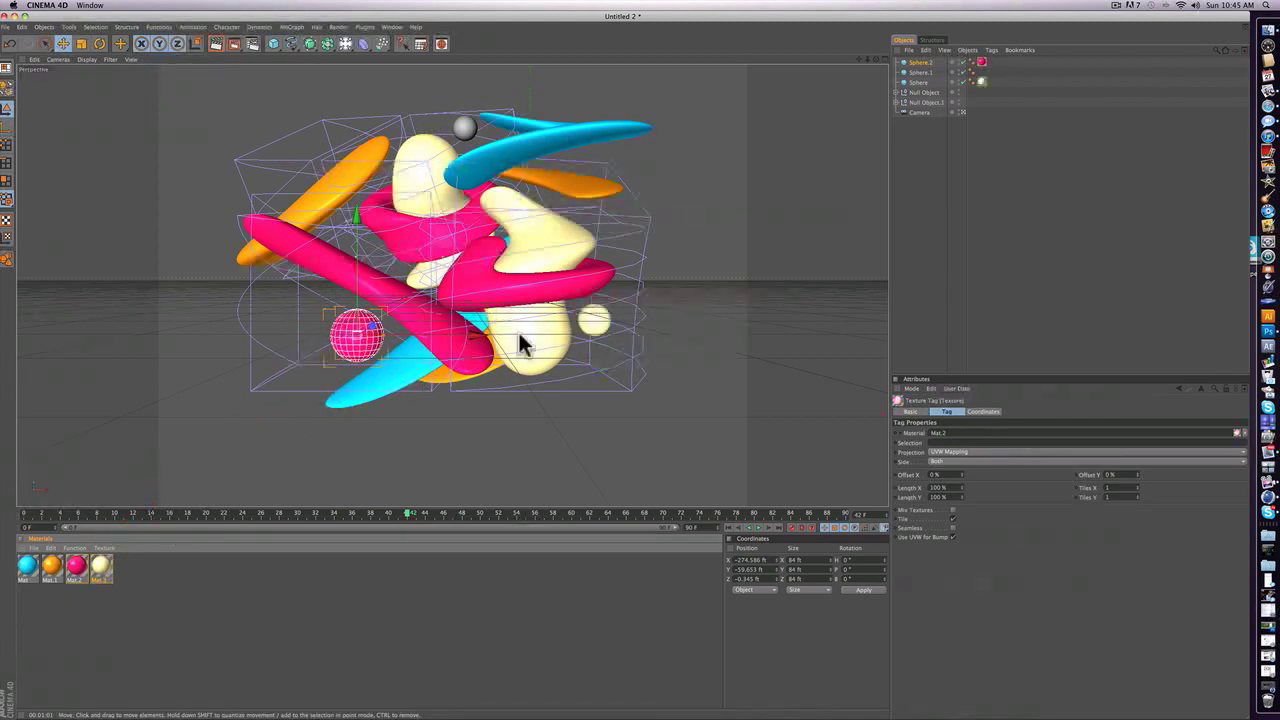
pyautogui.moveTo(35, 575); pyautogui.dragTo(463, 123)
pyautogui.click(920, 158)
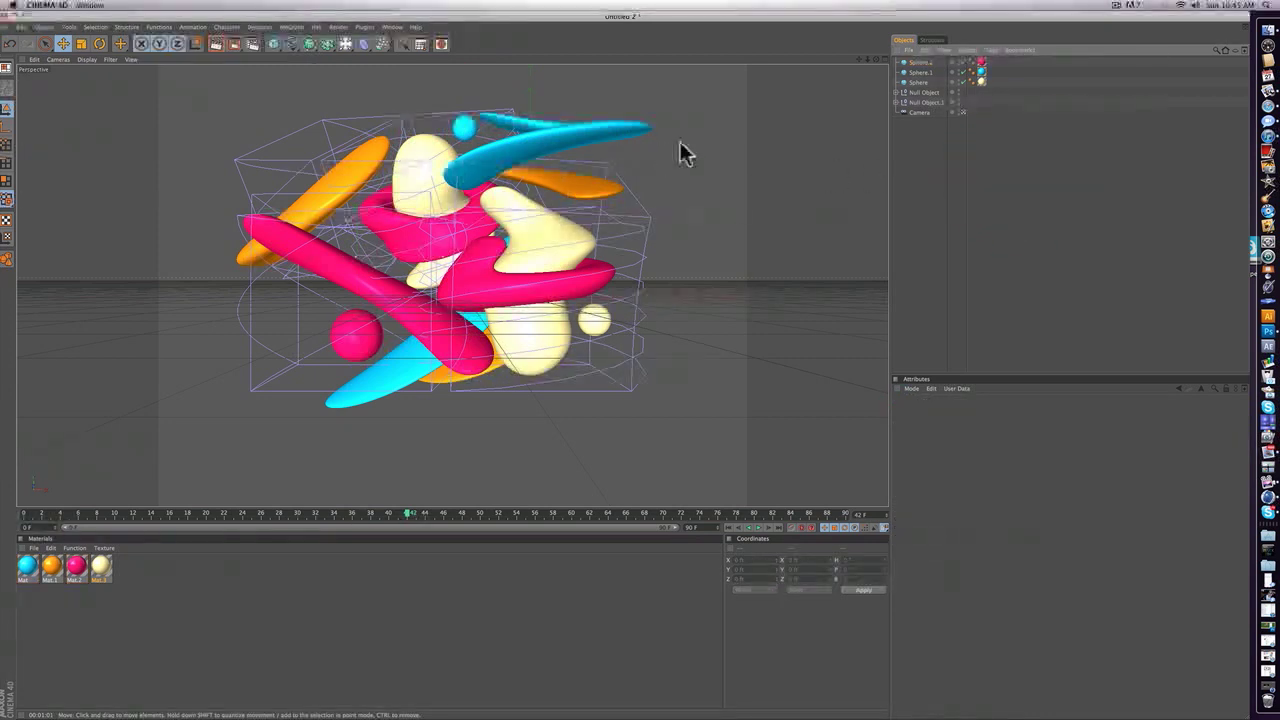
# - Create a new material and load a Gradient shader as its color texture
pyautogui.doubleClick(140, 582)
pyautogui.doubleClick(29, 563)
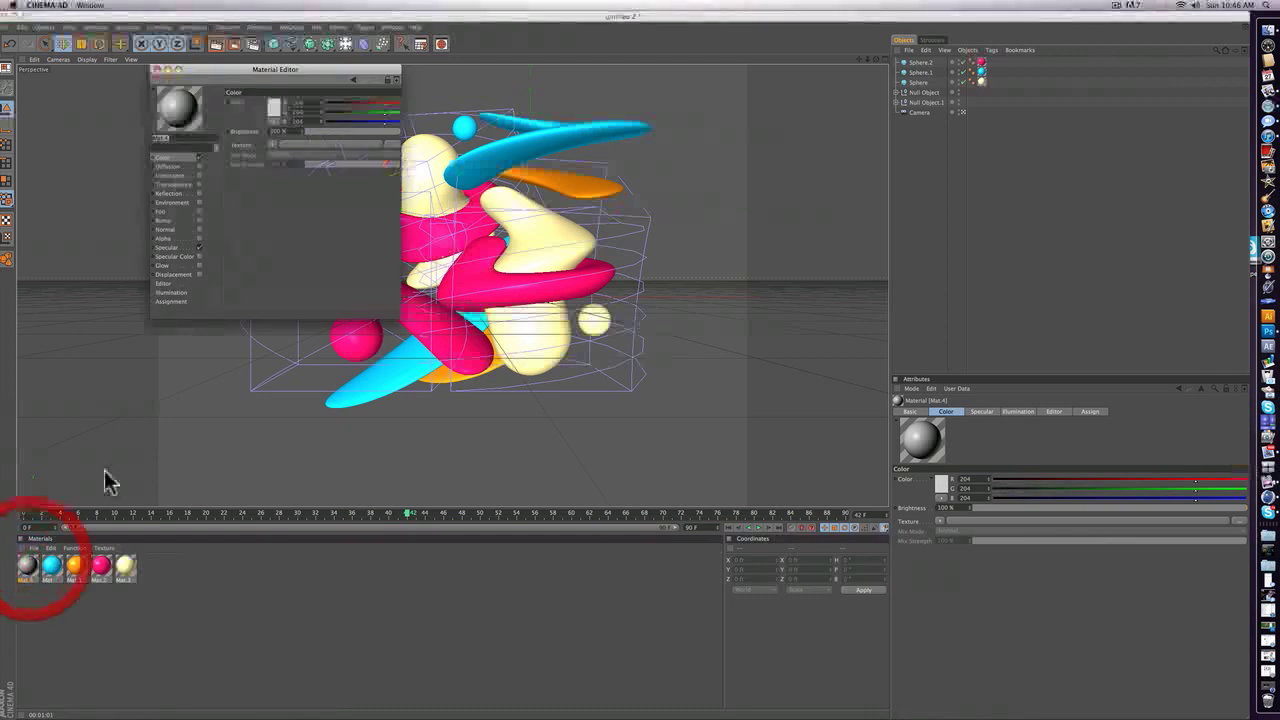
pyautogui.moveTo(196, 70); pyautogui.dragTo(487, 203)
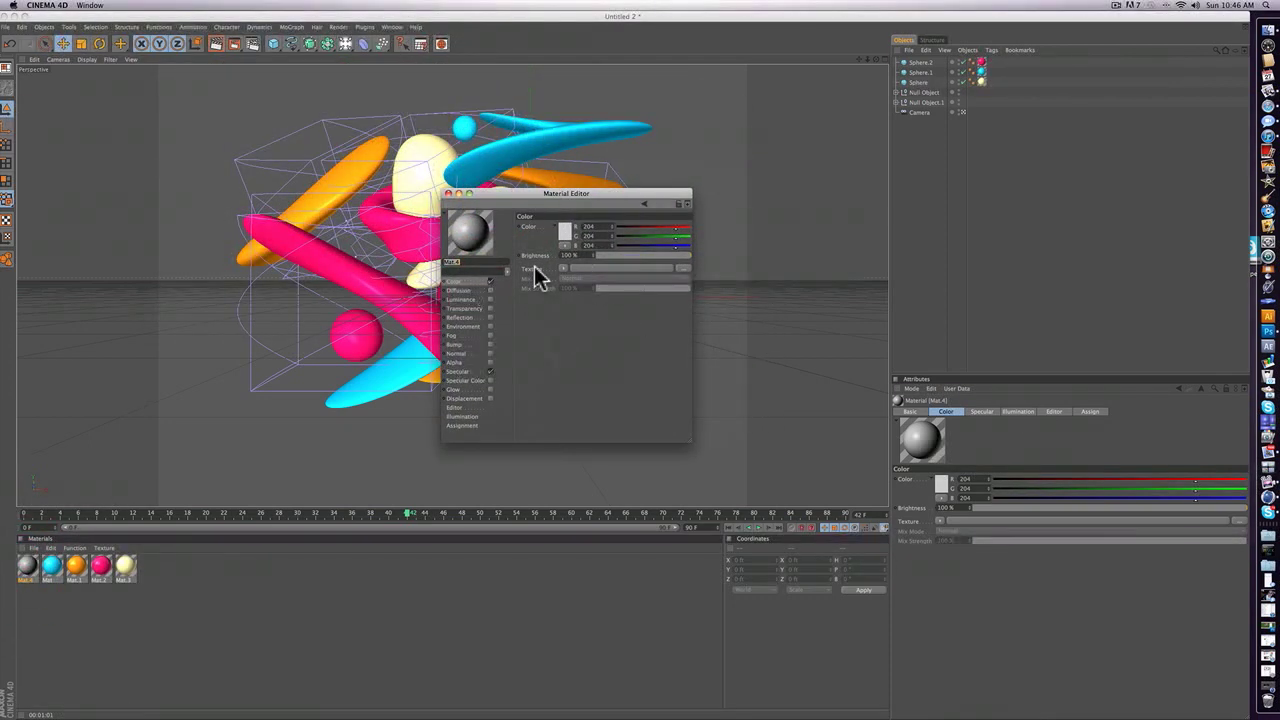
pyautogui.click(565, 268)
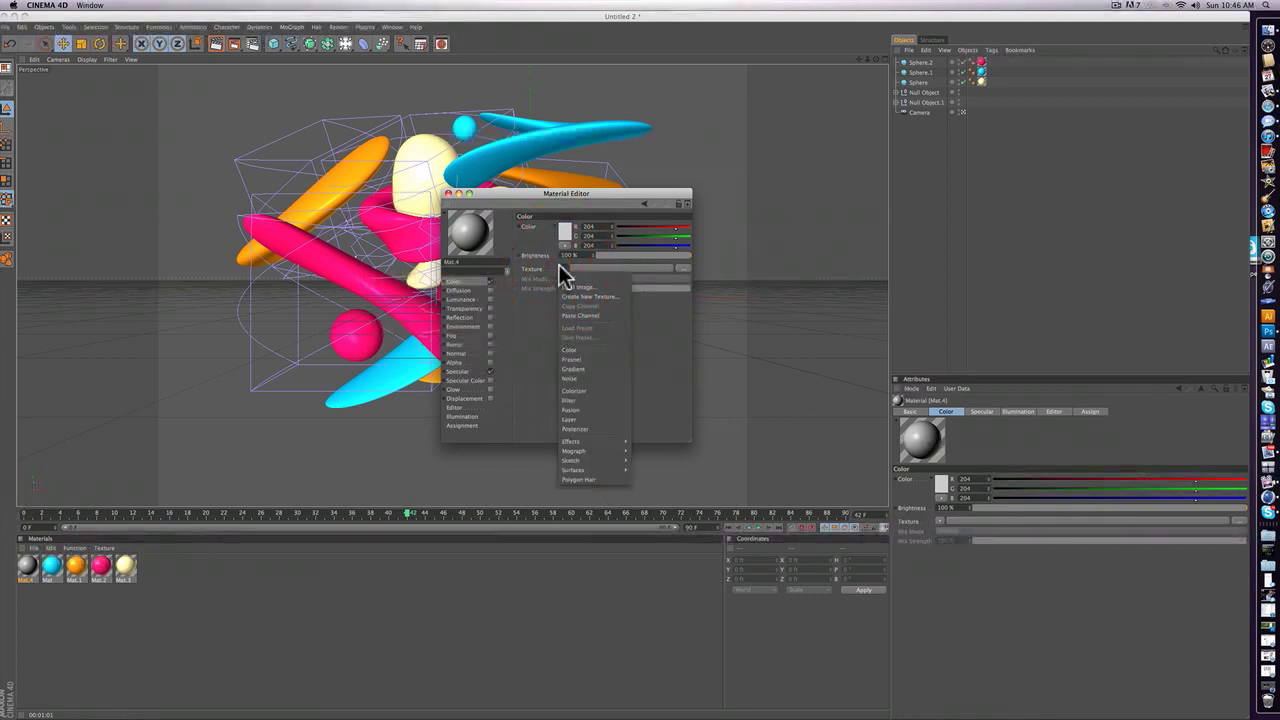
pyautogui.click(600, 371)
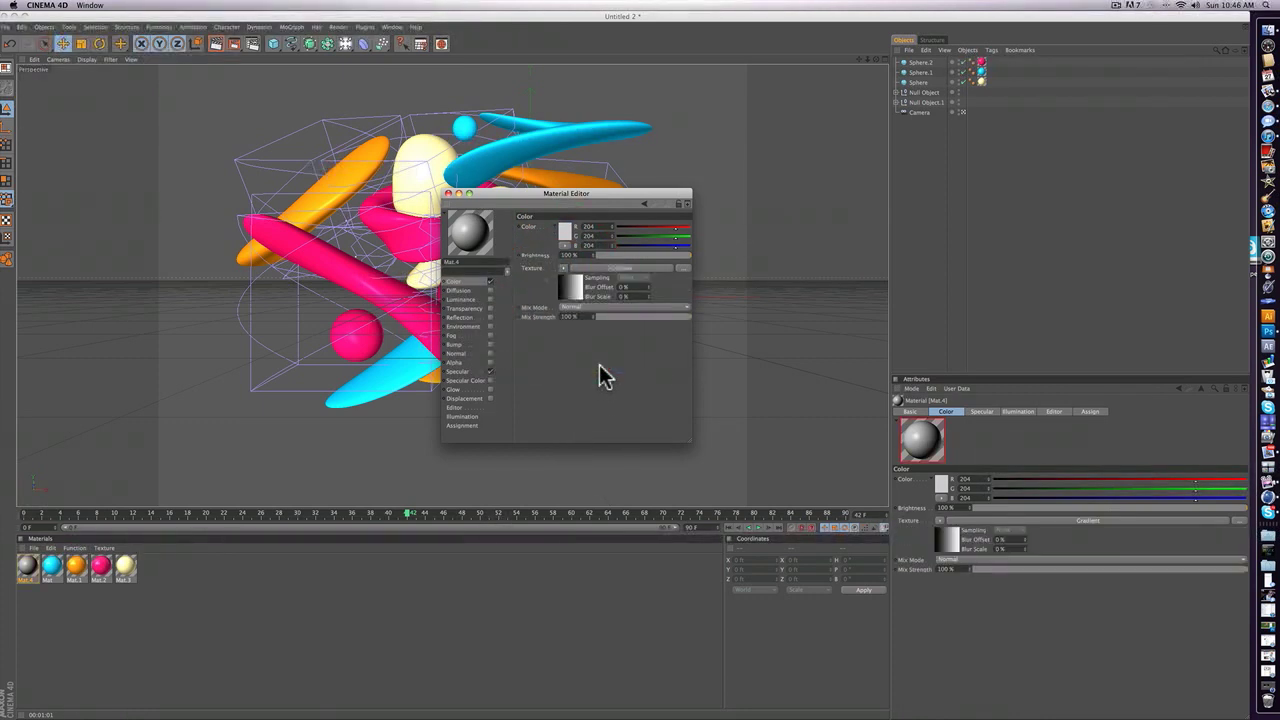
# - Edit the new material's gradient shader and set its type to 2D - Circular
pyautogui.click(565, 269)
pyautogui.click(566, 281)
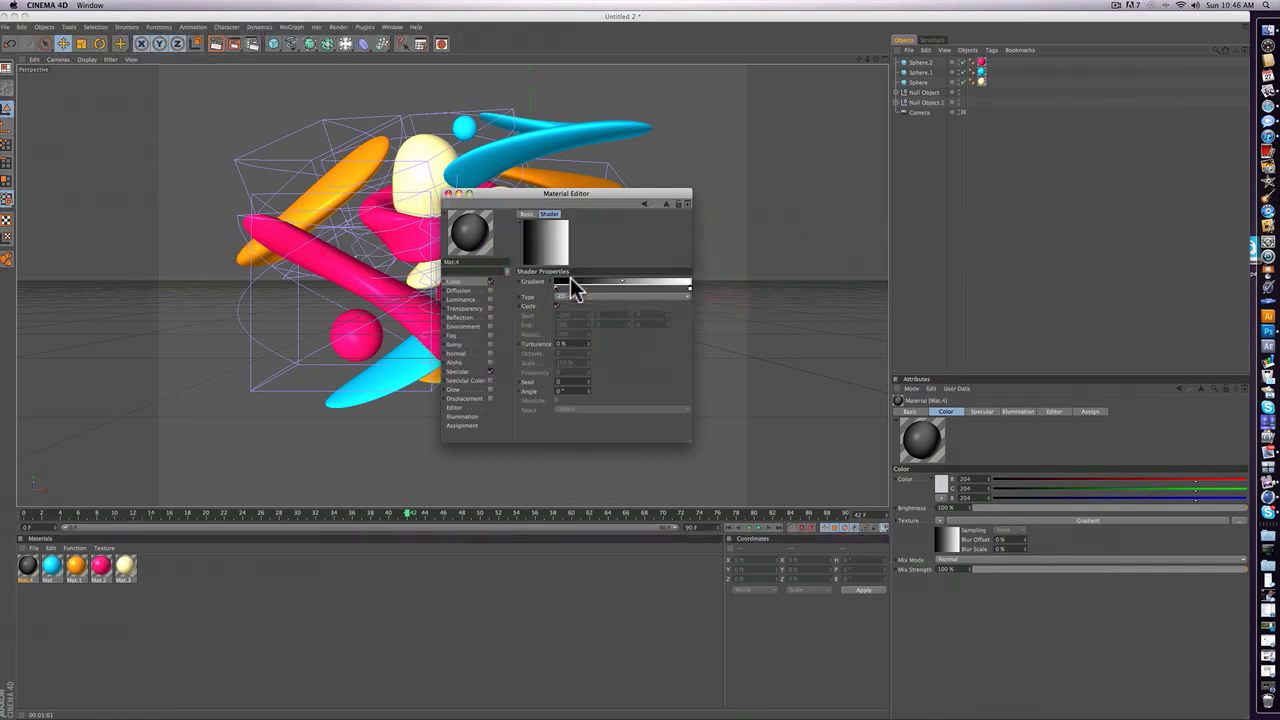
pyautogui.click(567, 298)
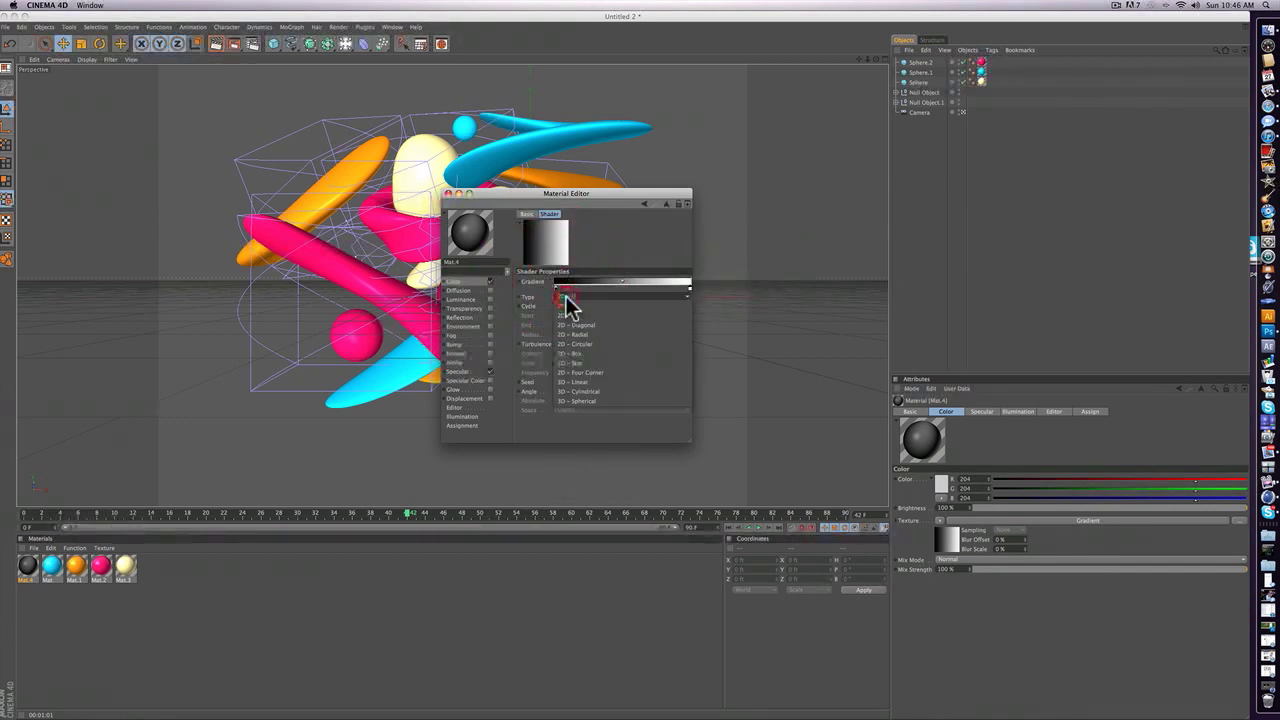
pyautogui.click(578, 342)
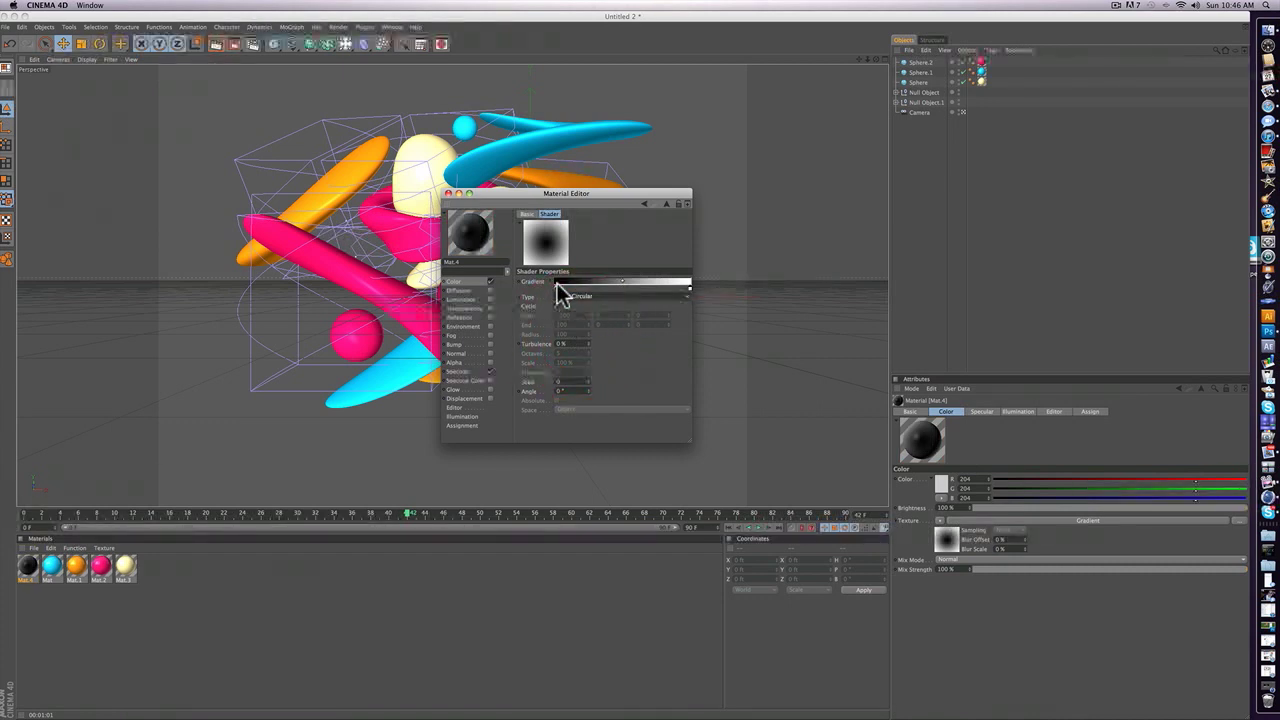
# - Set the gradient's inner color to near-white and its outer color to light gray, and close the material editor
pyautogui.click(558, 285)
pyautogui.click(558, 290)
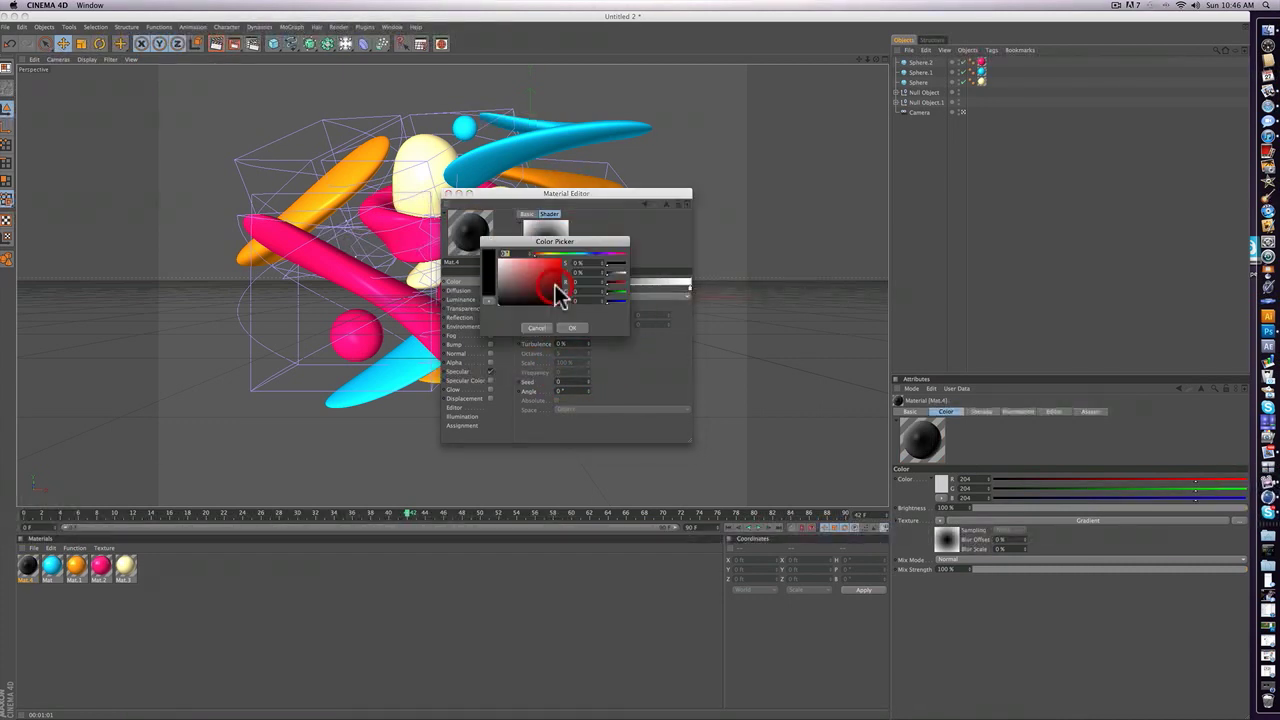
pyautogui.moveTo(530, 287); pyautogui.dragTo(505, 270)
pyautogui.click(572, 328)
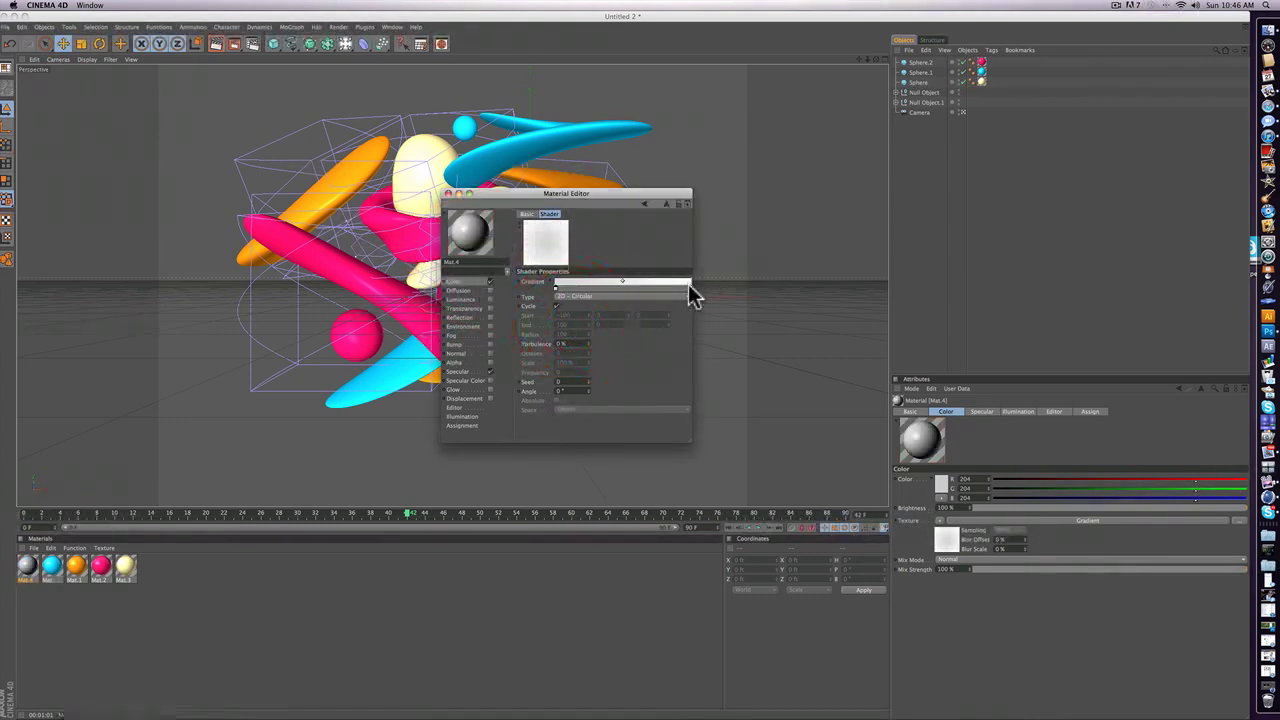
pyautogui.doubleClick(689, 287)
pyautogui.click(614, 286)
pyautogui.moveTo(614, 286); pyautogui.dragTo(617, 277)
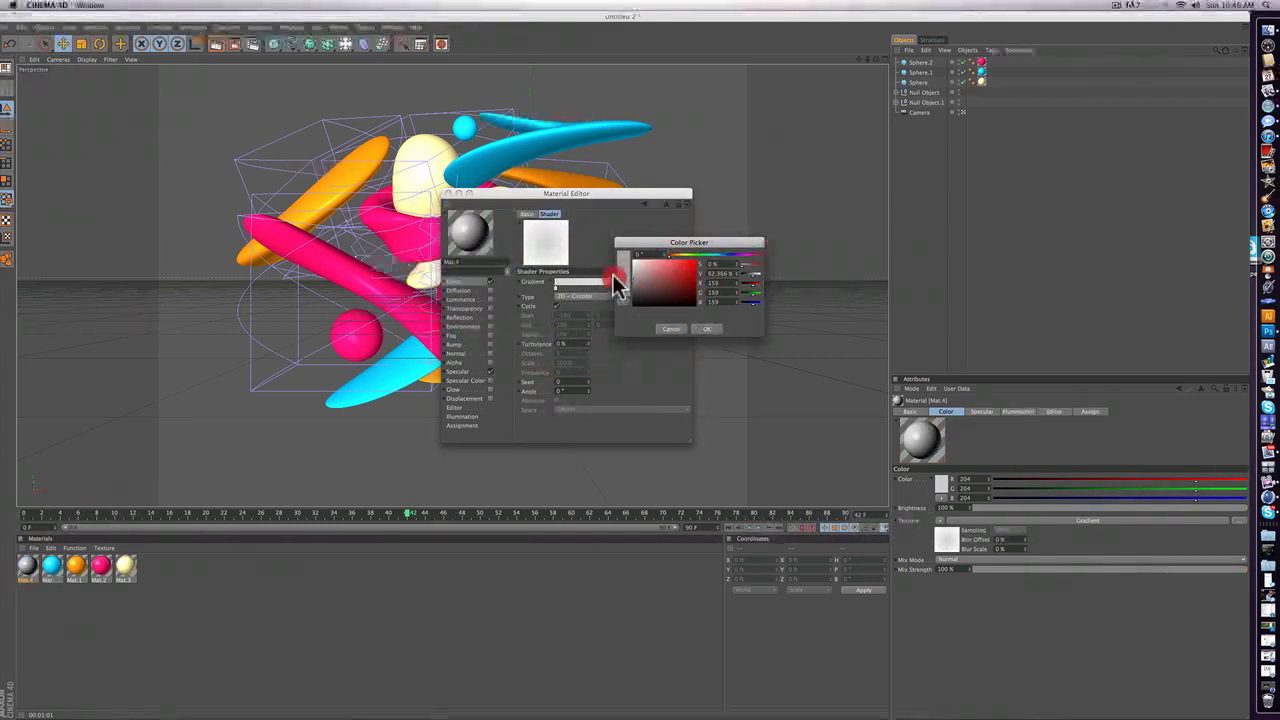
pyautogui.click(705, 329)
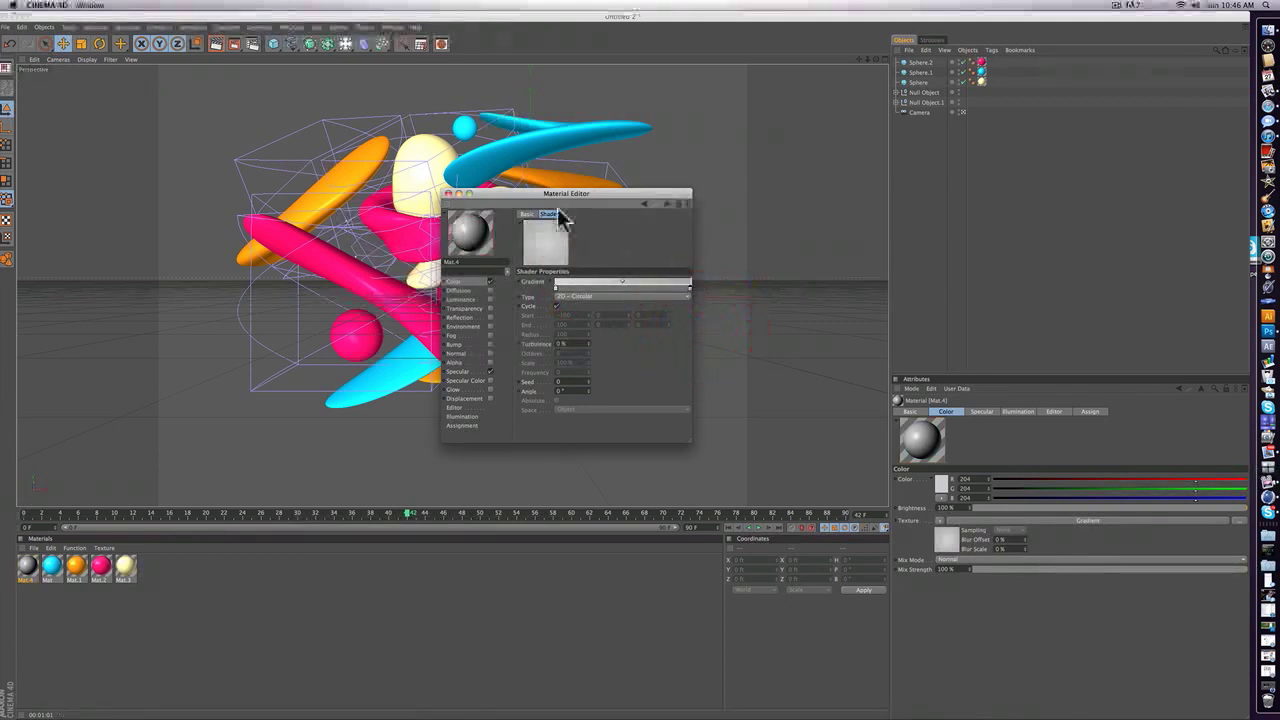
pyautogui.click(450, 194)
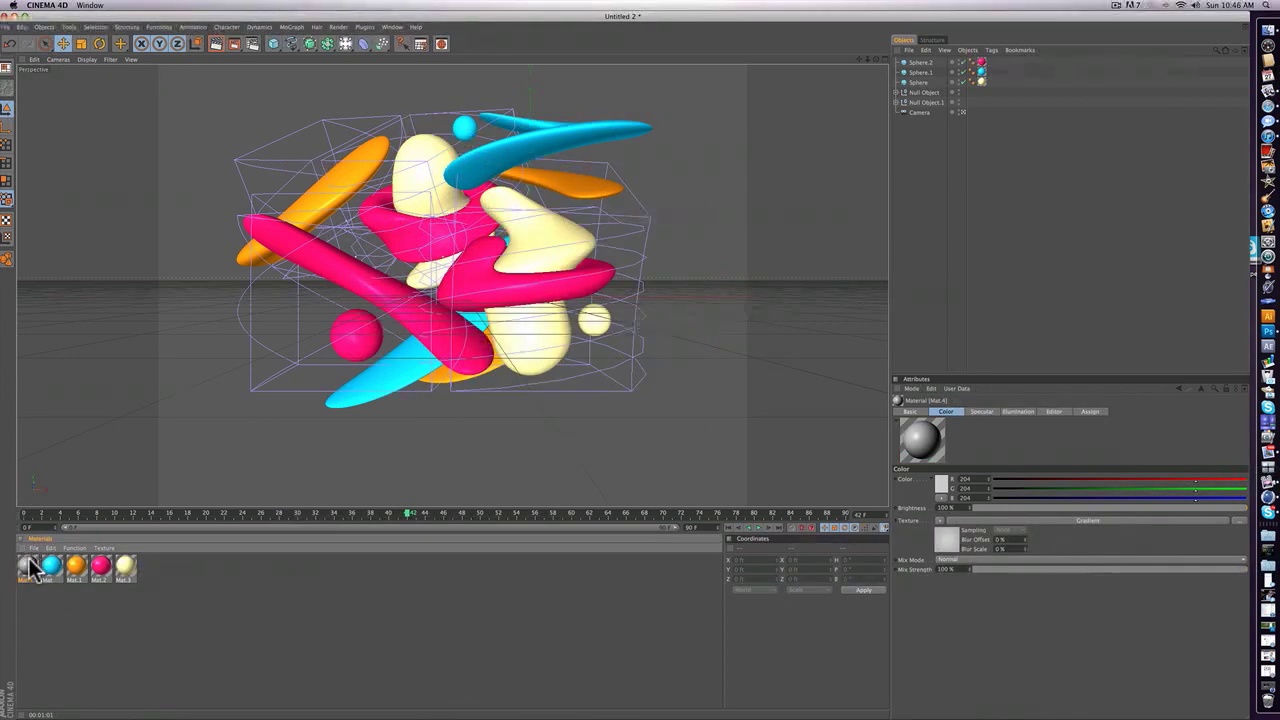
# - Add a Background object, apply the gray gradient material to it, and render the view
pyautogui.moveTo(27, 566)
pyautogui.mouseDown()
pyautogui.moveTo(646, 134)
pyautogui.moveTo(897, 107)
pyautogui.moveTo(14, 514)
pyautogui.moveTo(30, 560)
pyautogui.mouseUp()
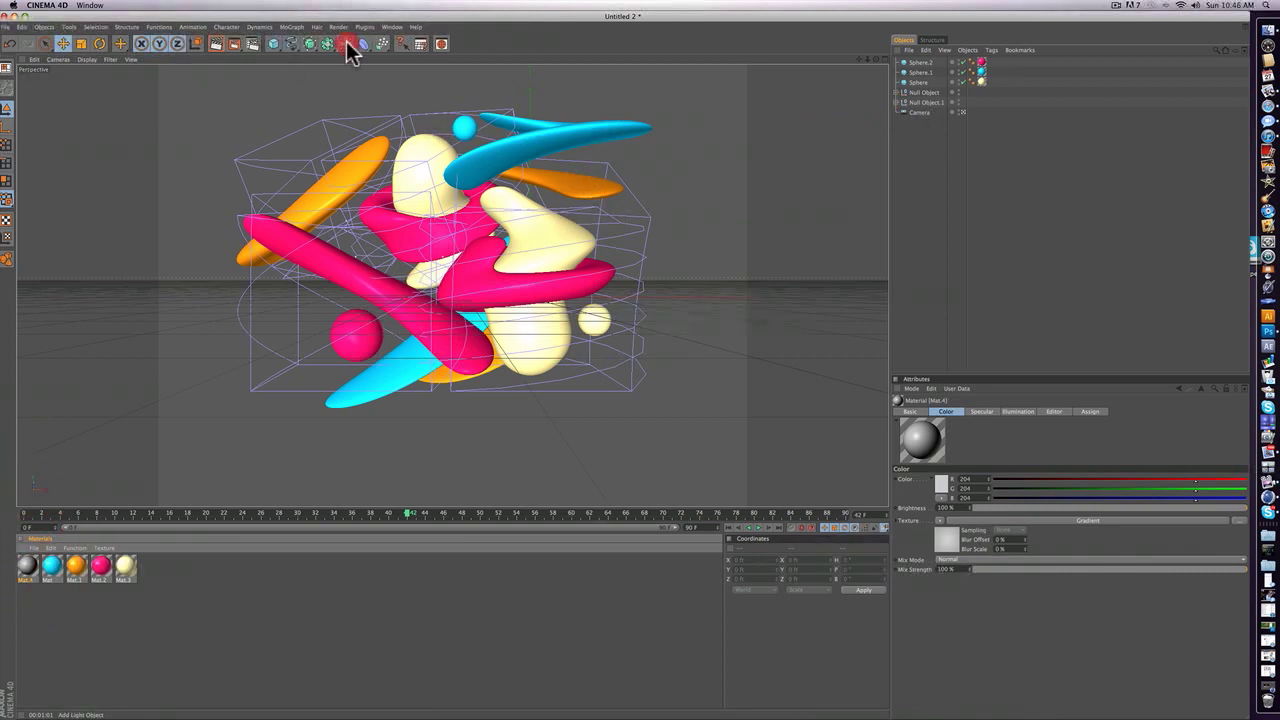
pyautogui.moveTo(348, 46); pyautogui.dragTo(386, 129)
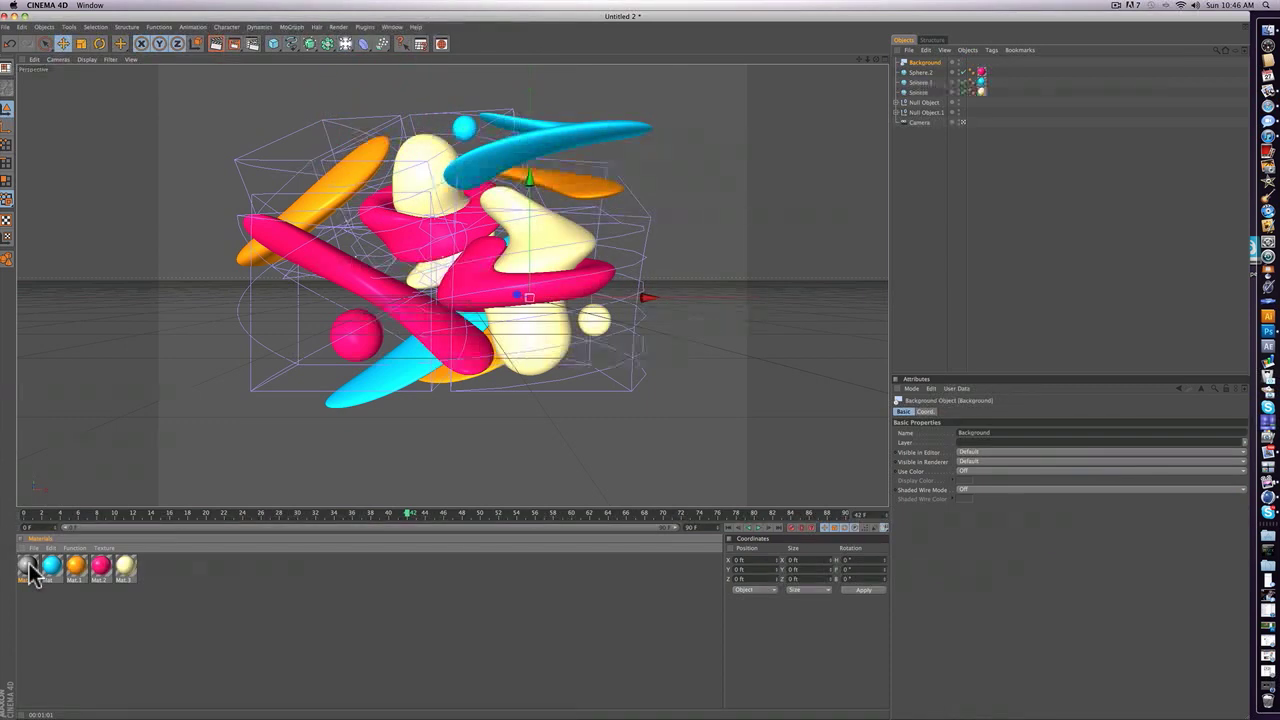
pyautogui.moveTo(30, 575); pyautogui.dragTo(905, 68)
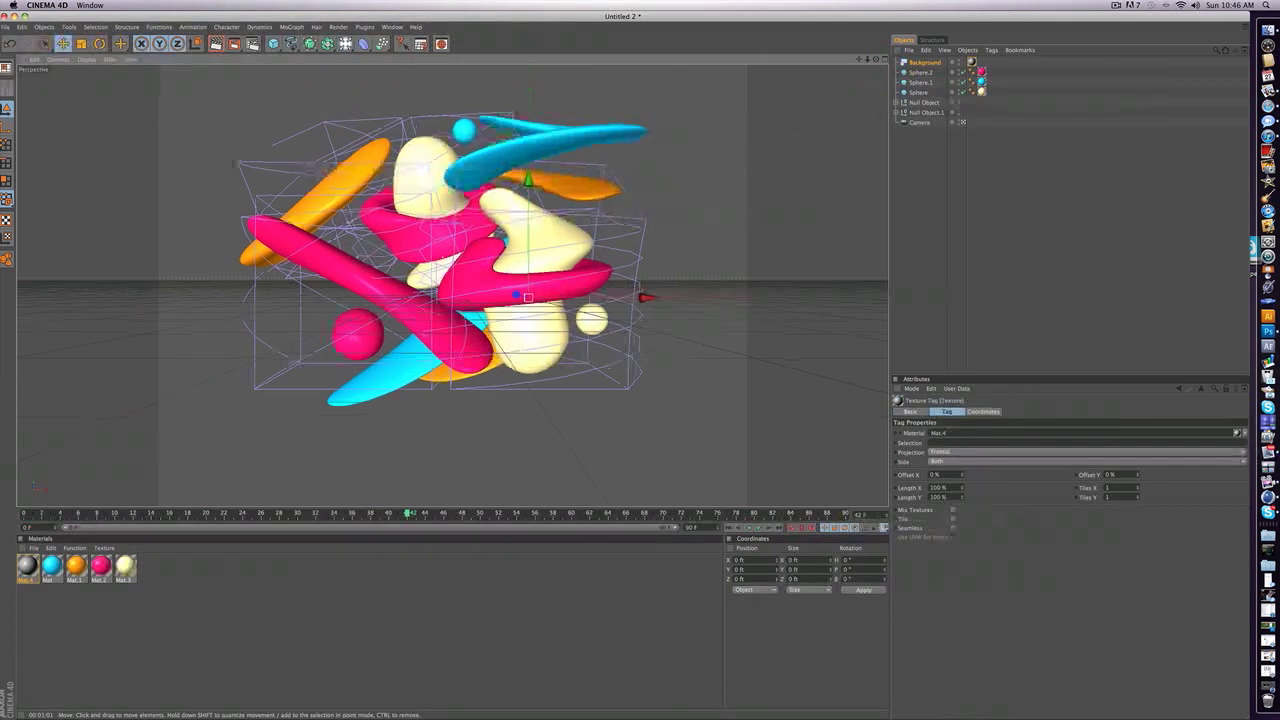
pyautogui.click(223, 45)
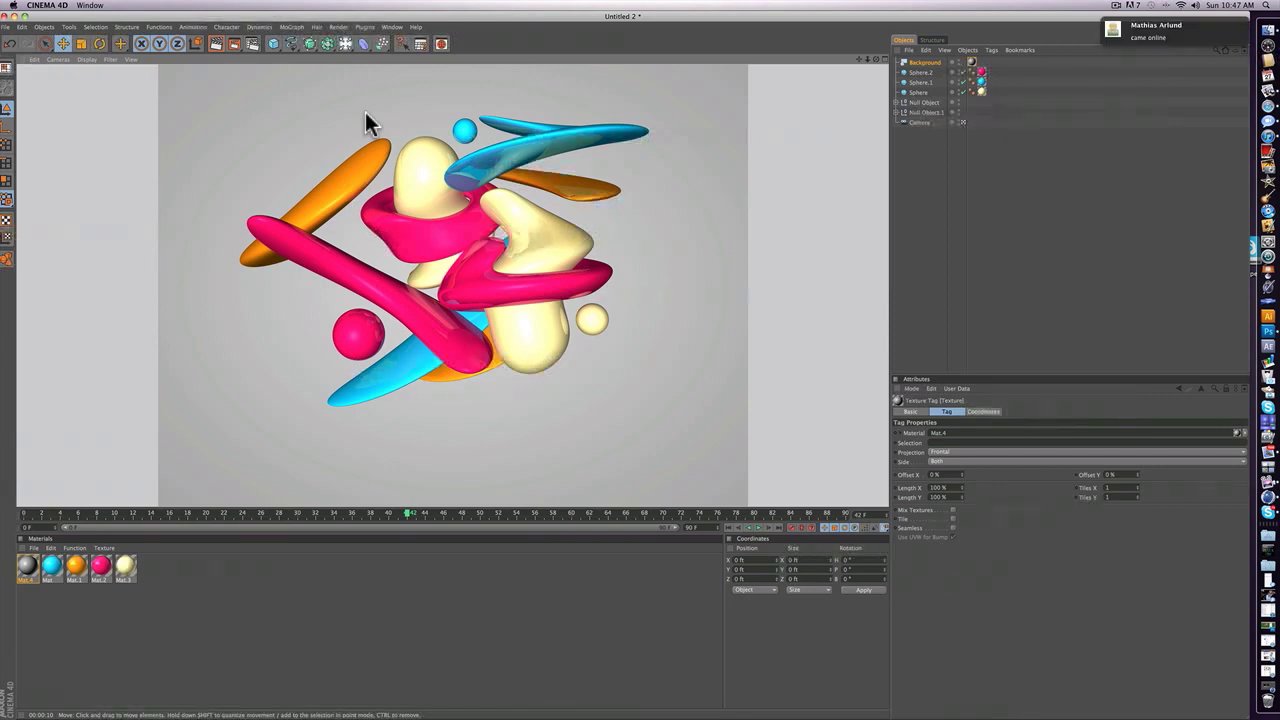
# - Add the Ambient Occlusion effect to the render settings
pyautogui.click(1057, 179)
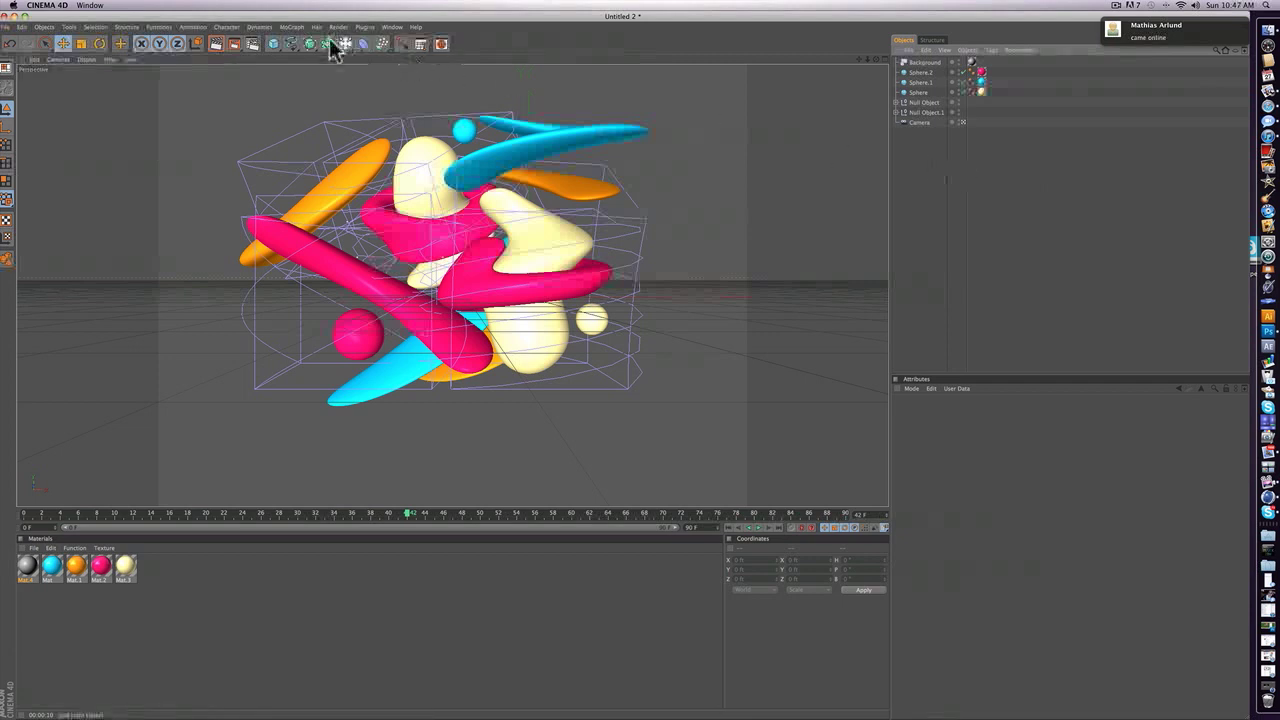
pyautogui.click(252, 44)
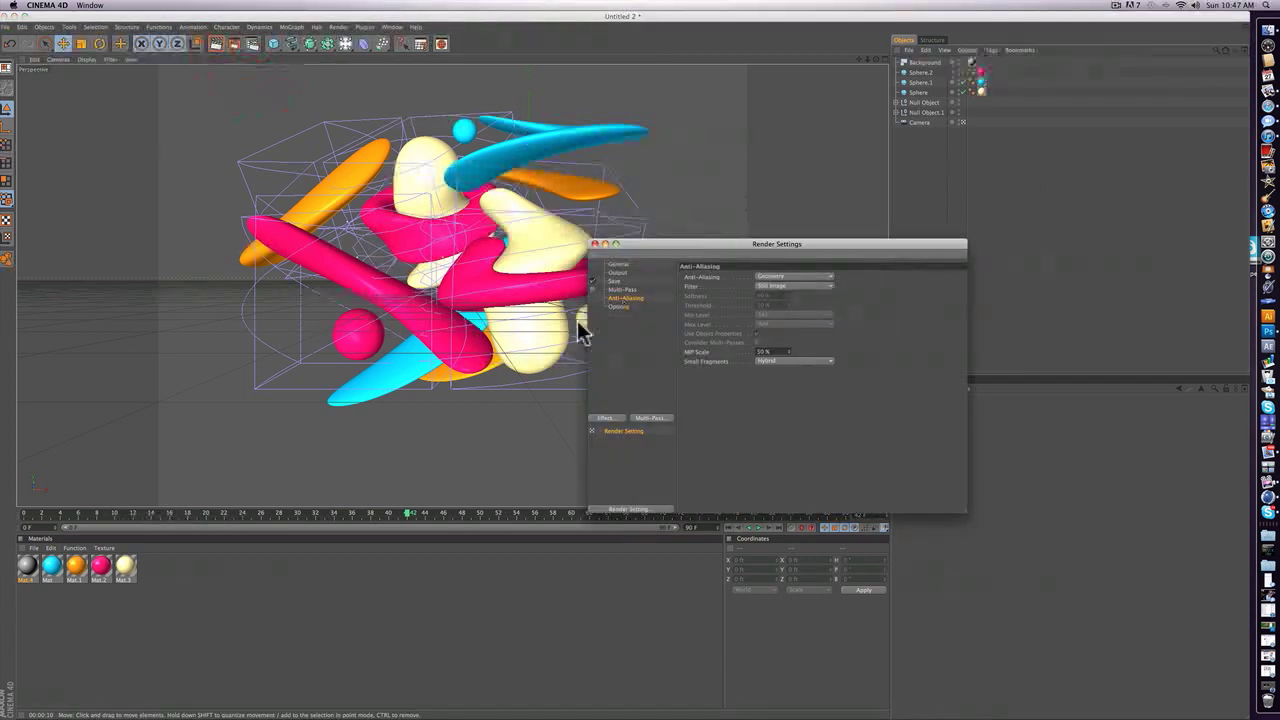
pyautogui.click(614, 421)
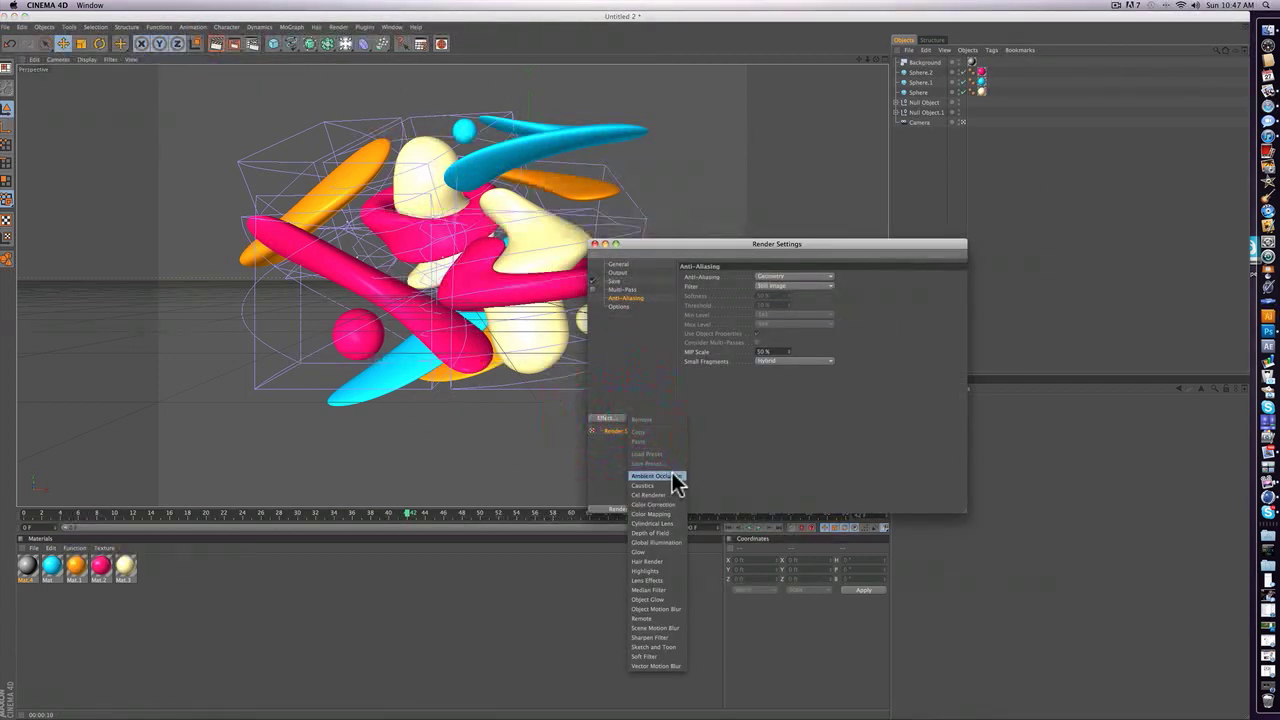
pyautogui.click(675, 484)
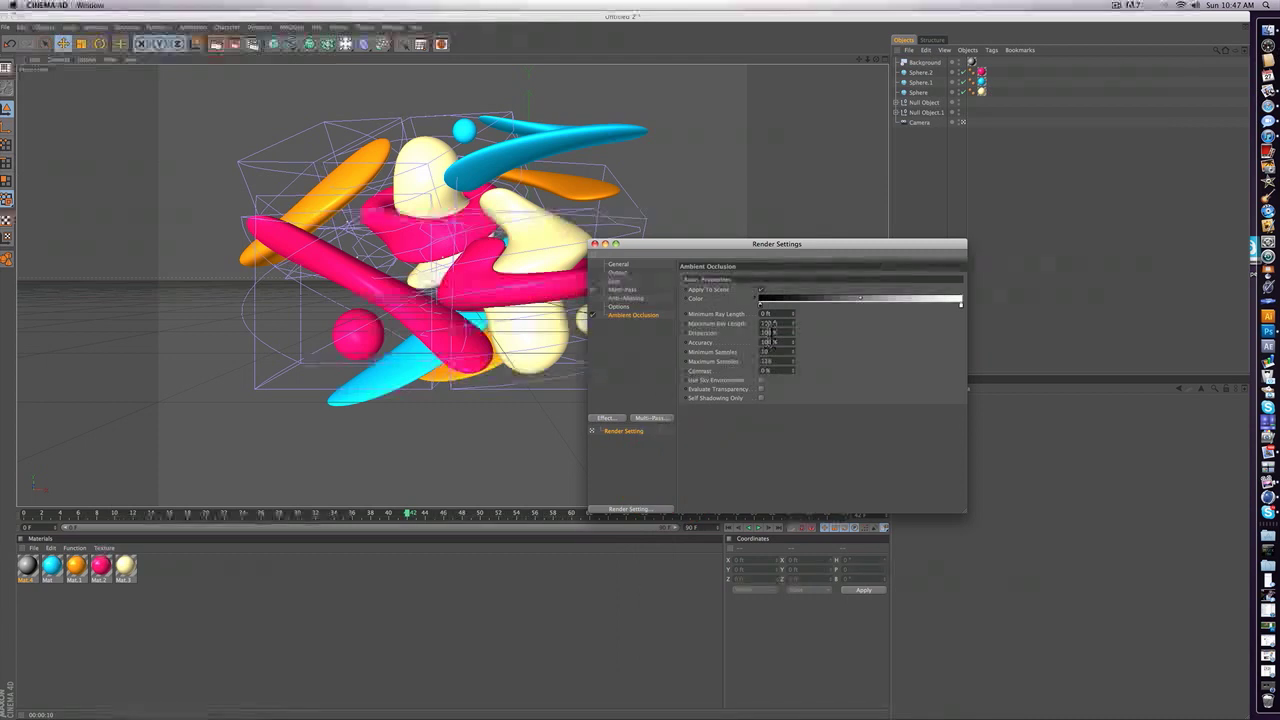
# - Set the render output size to 1280 x 720 pixels
pyautogui.click(618, 272)
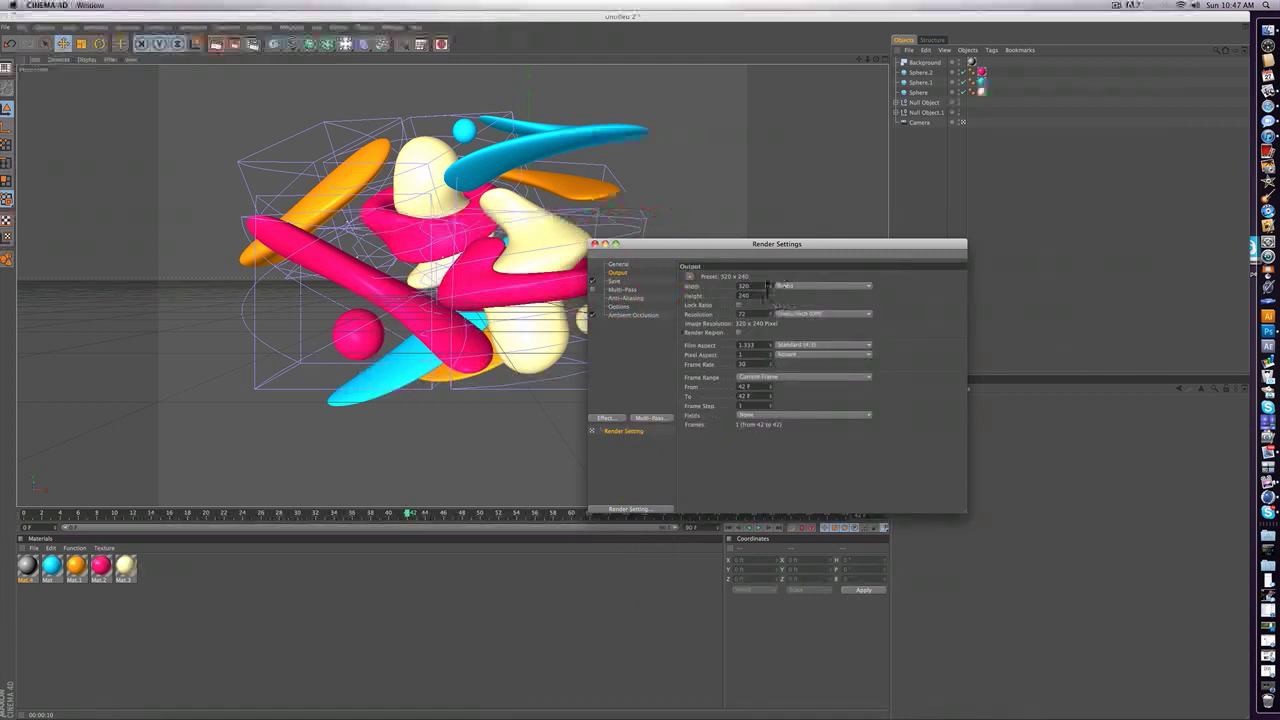
pyautogui.write('8')
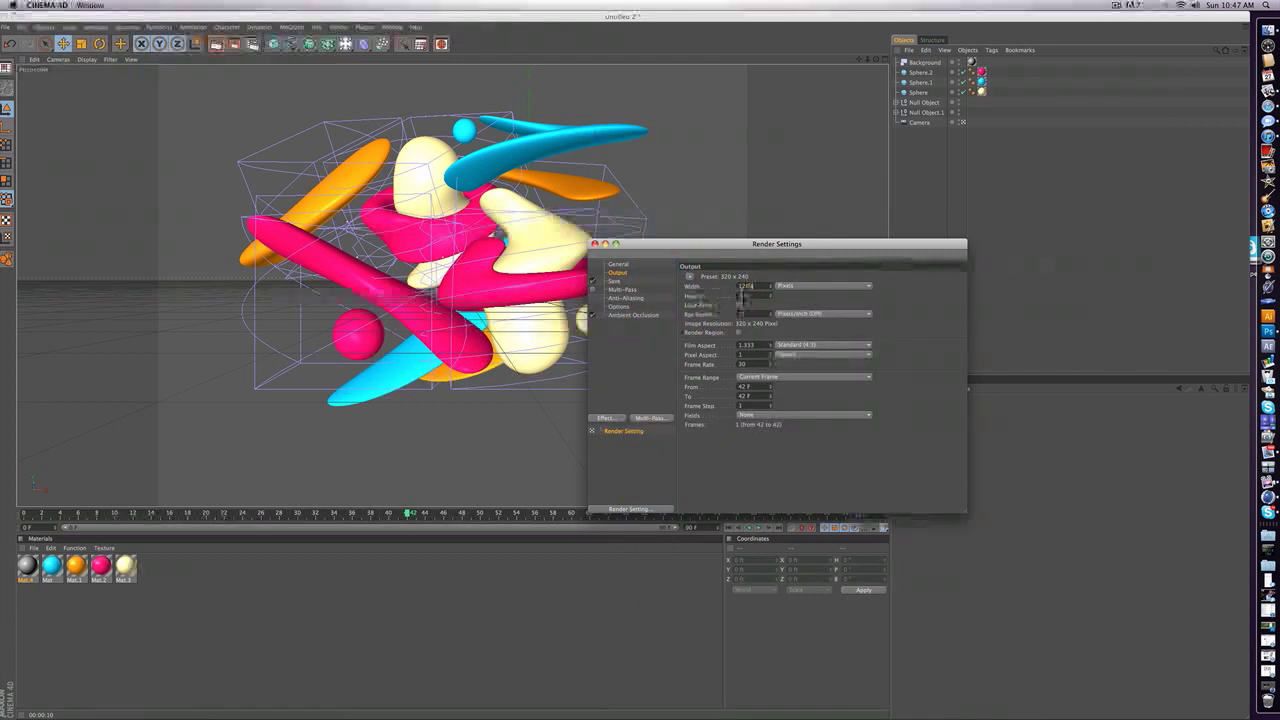
pyautogui.press('Tab')
pyautogui.write('720')
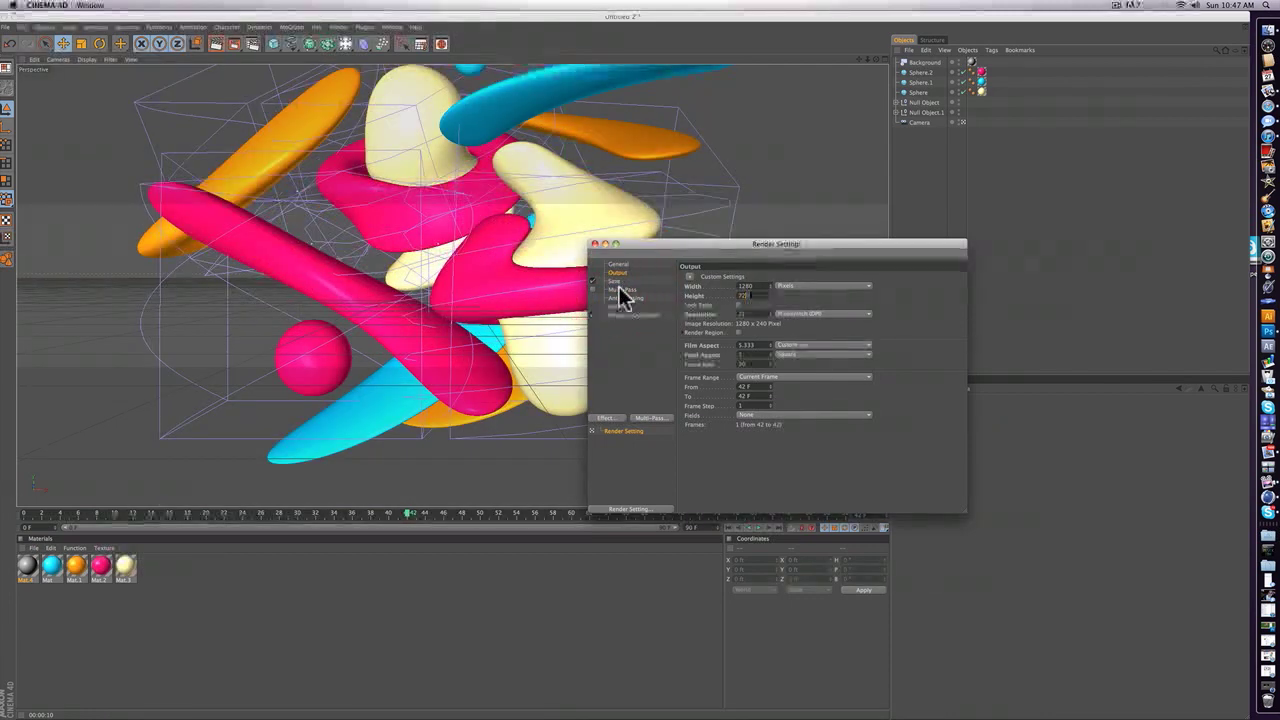
pyautogui.press('Return')
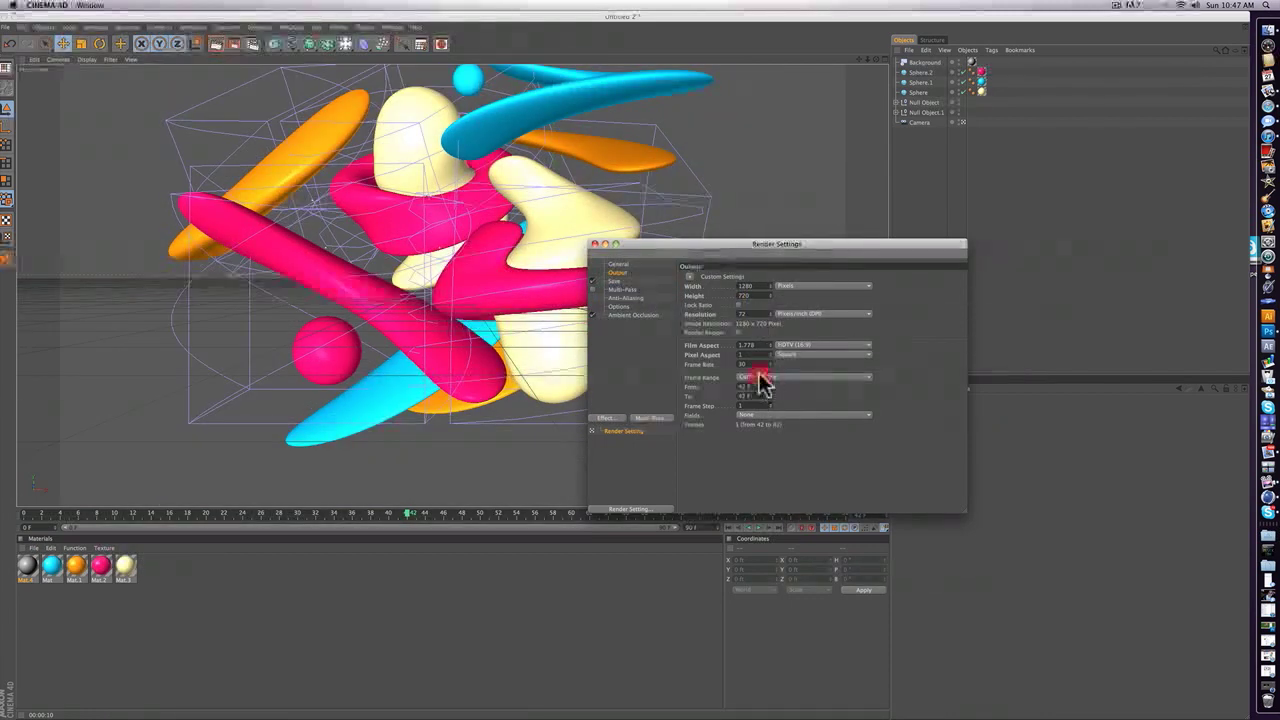
# - Keep TIFF (PSD Layers) as the render's save format and enable its alpha channel
pyautogui.click(616, 281)
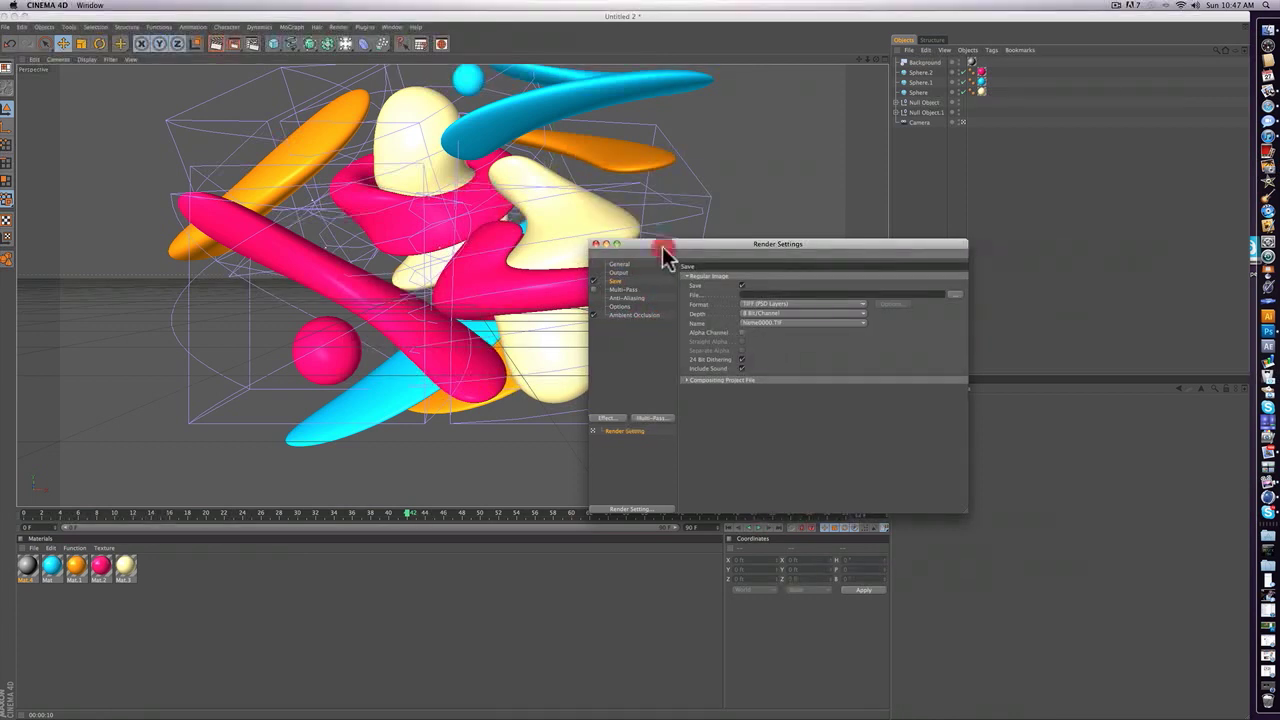
pyautogui.moveTo(663, 247); pyautogui.dragTo(713, 325)
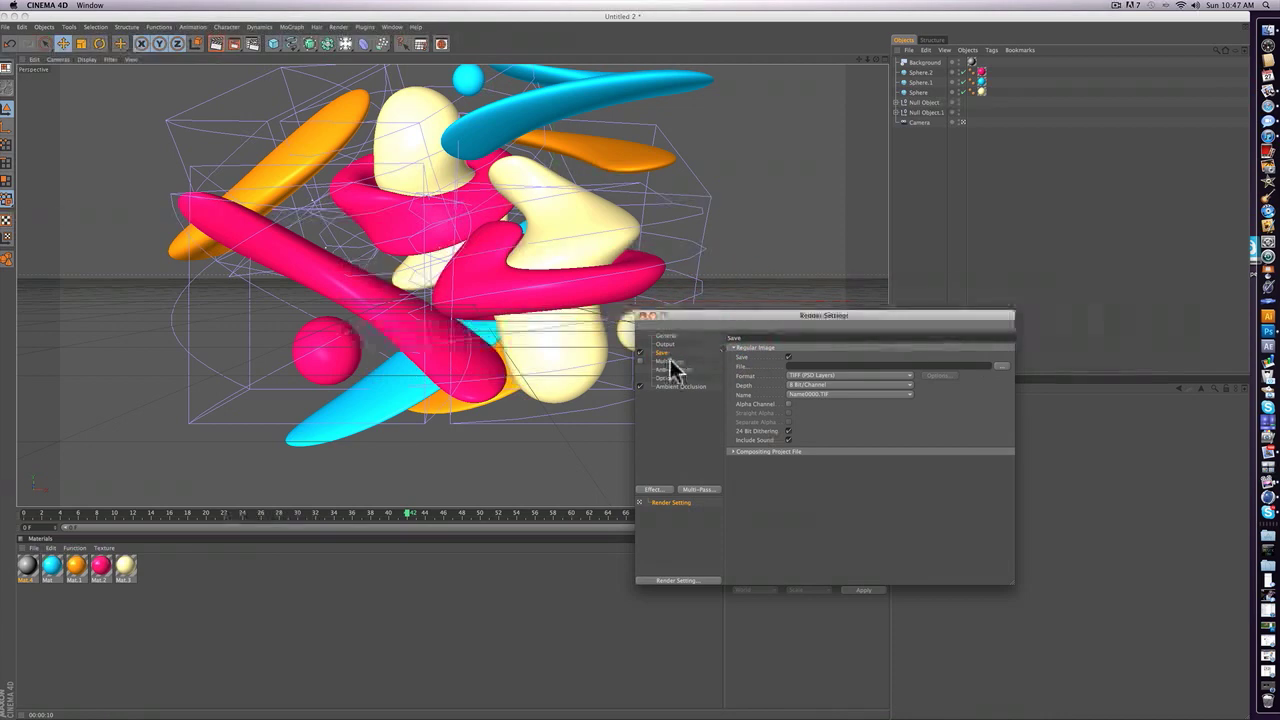
pyautogui.click(818, 378)
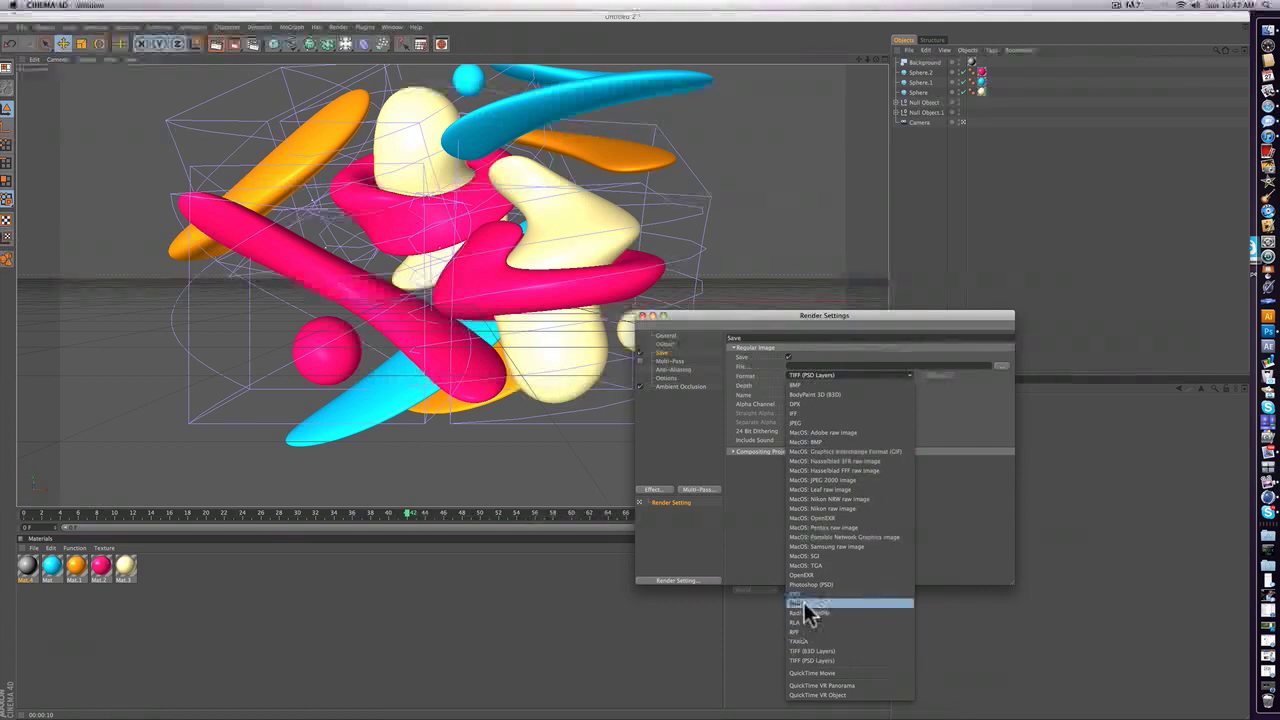
pyautogui.click(744, 496)
pyautogui.click(789, 404)
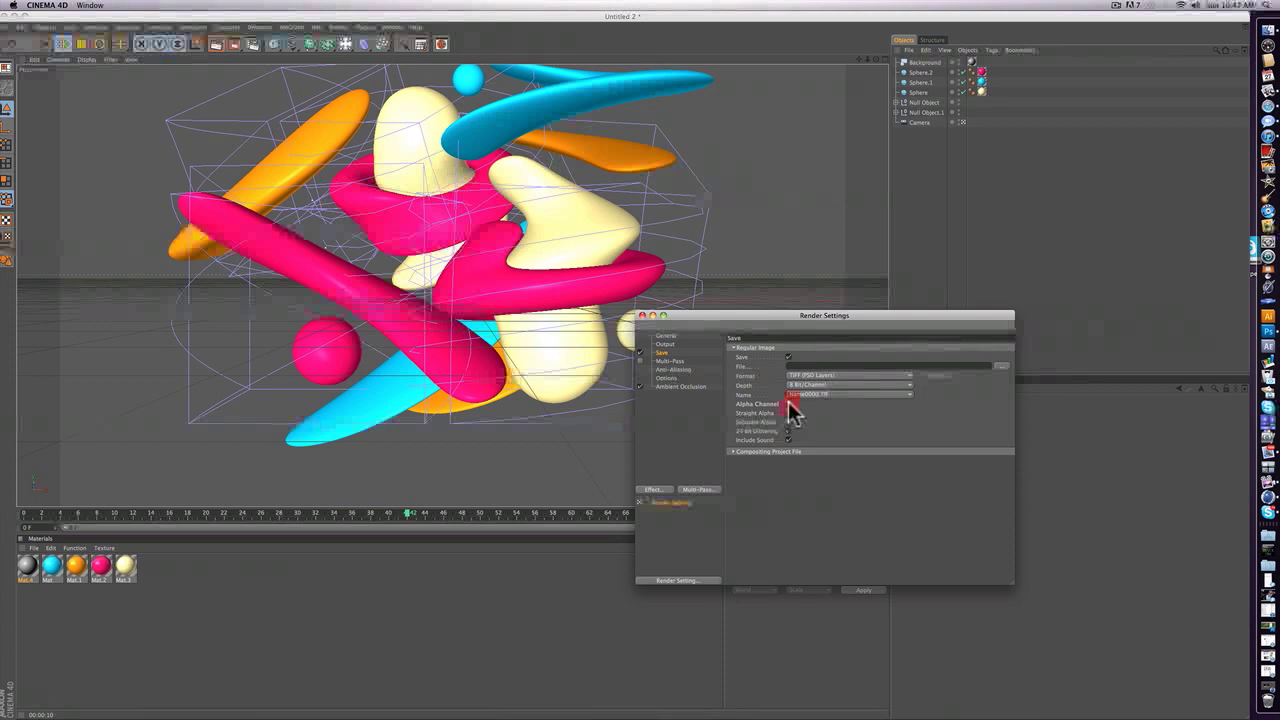
# - Set the render's anti-aliasing to Best with a maximum level of 2x2
pyautogui.click(665, 370)
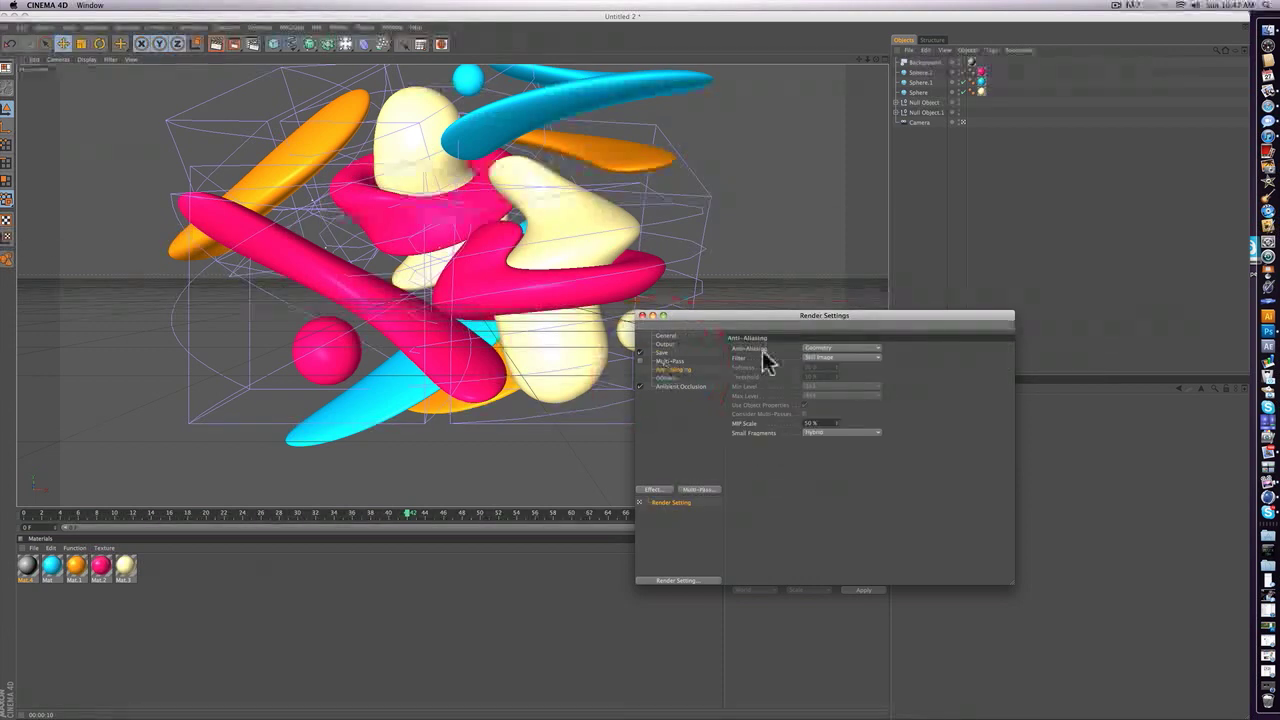
pyautogui.click(836, 347)
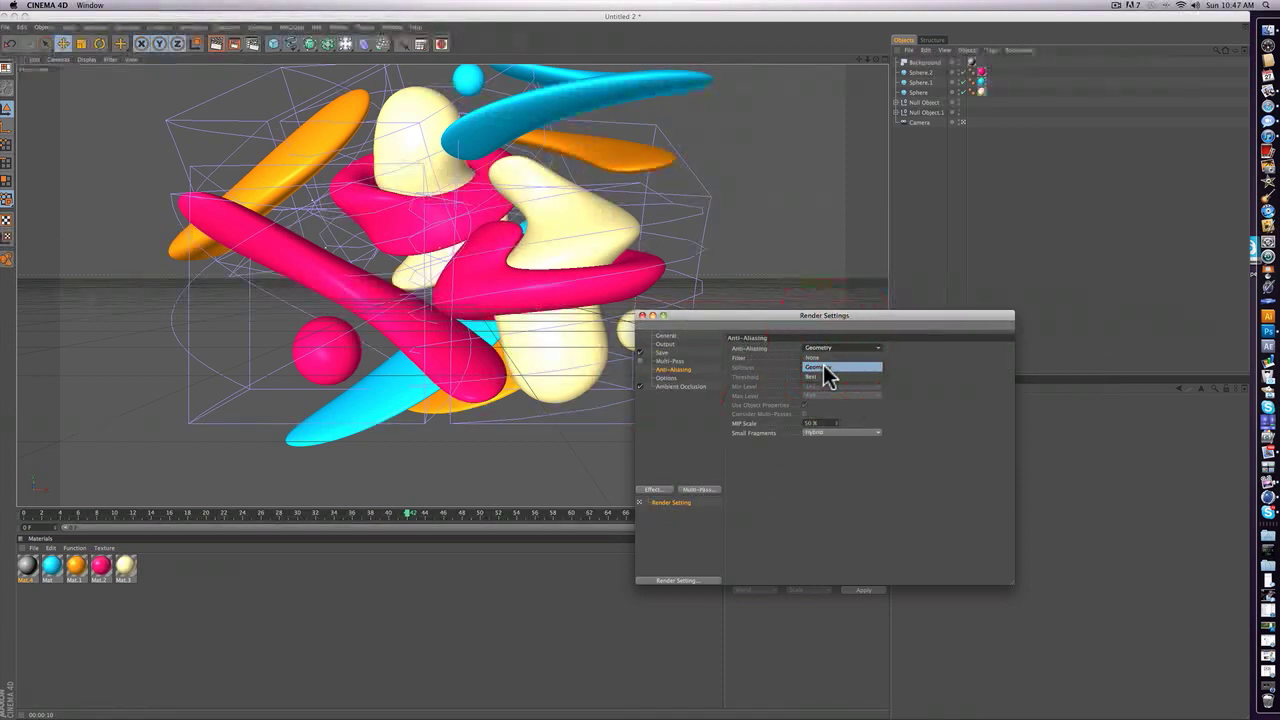
pyautogui.click(822, 376)
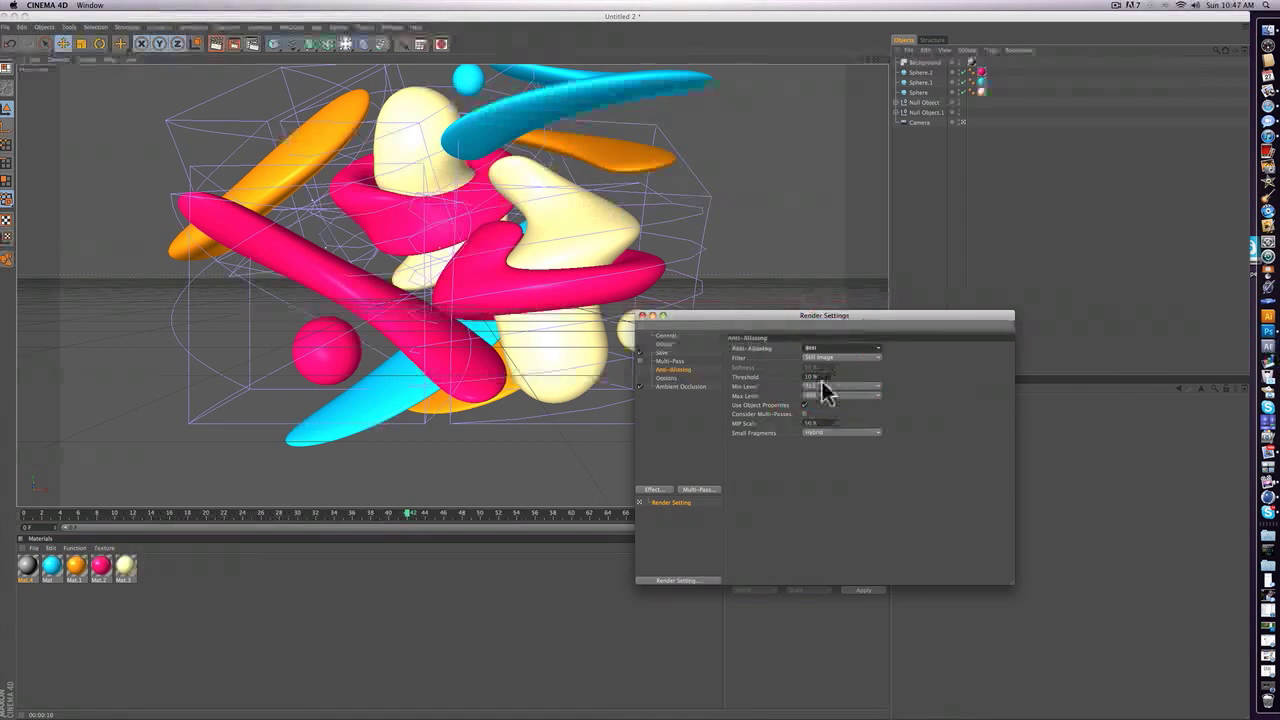
pyautogui.click(822, 395)
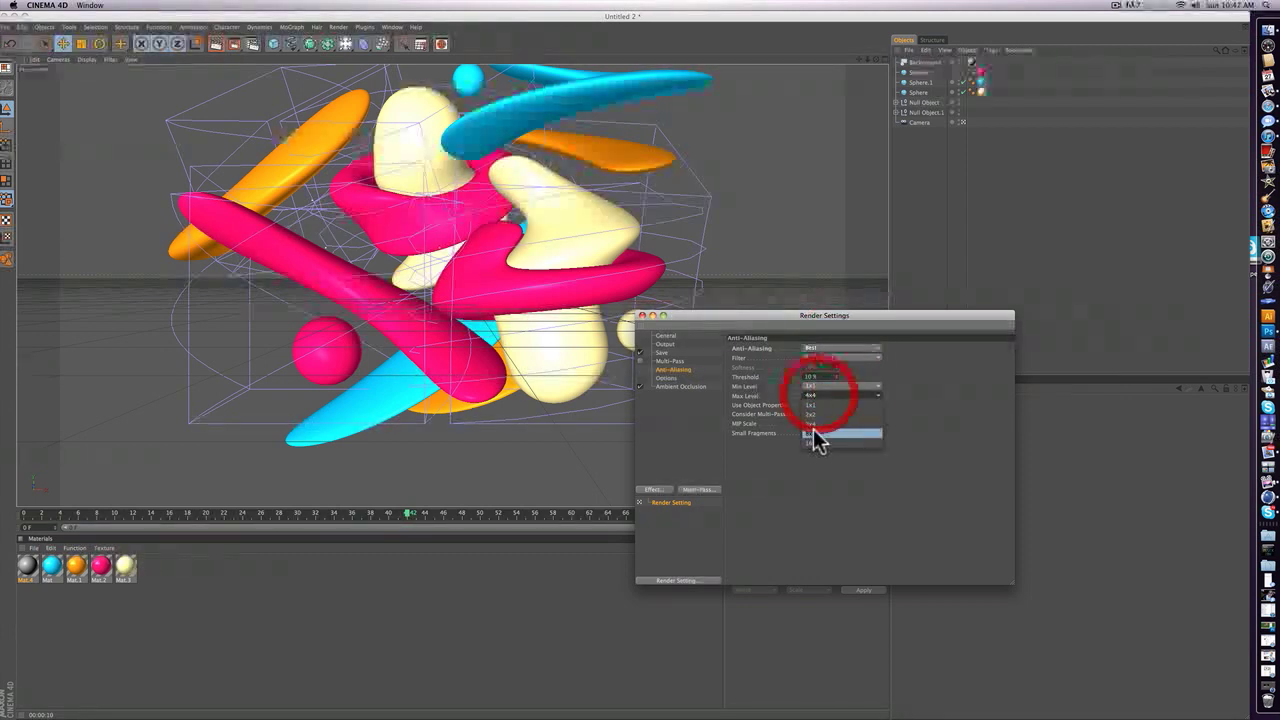
pyautogui.click(815, 416)
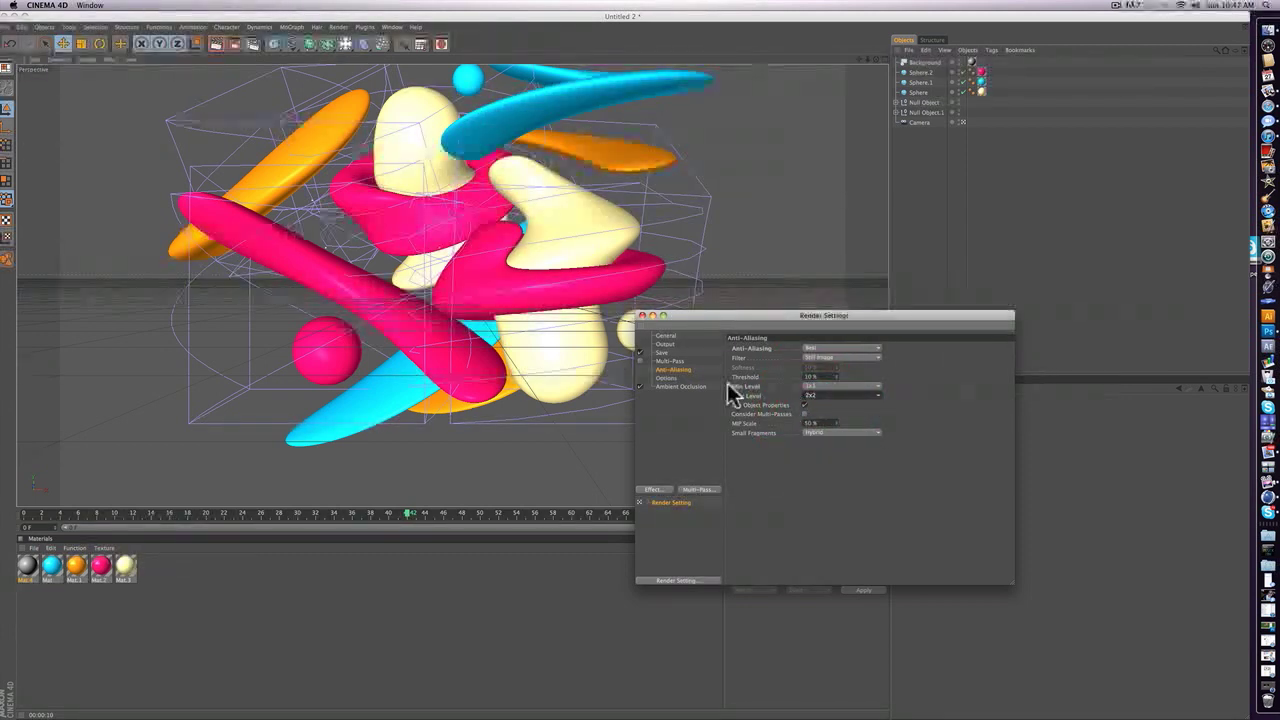
# - Set the Ambient Occlusion effect's maximum samples to 90
pyautogui.click(671, 387)
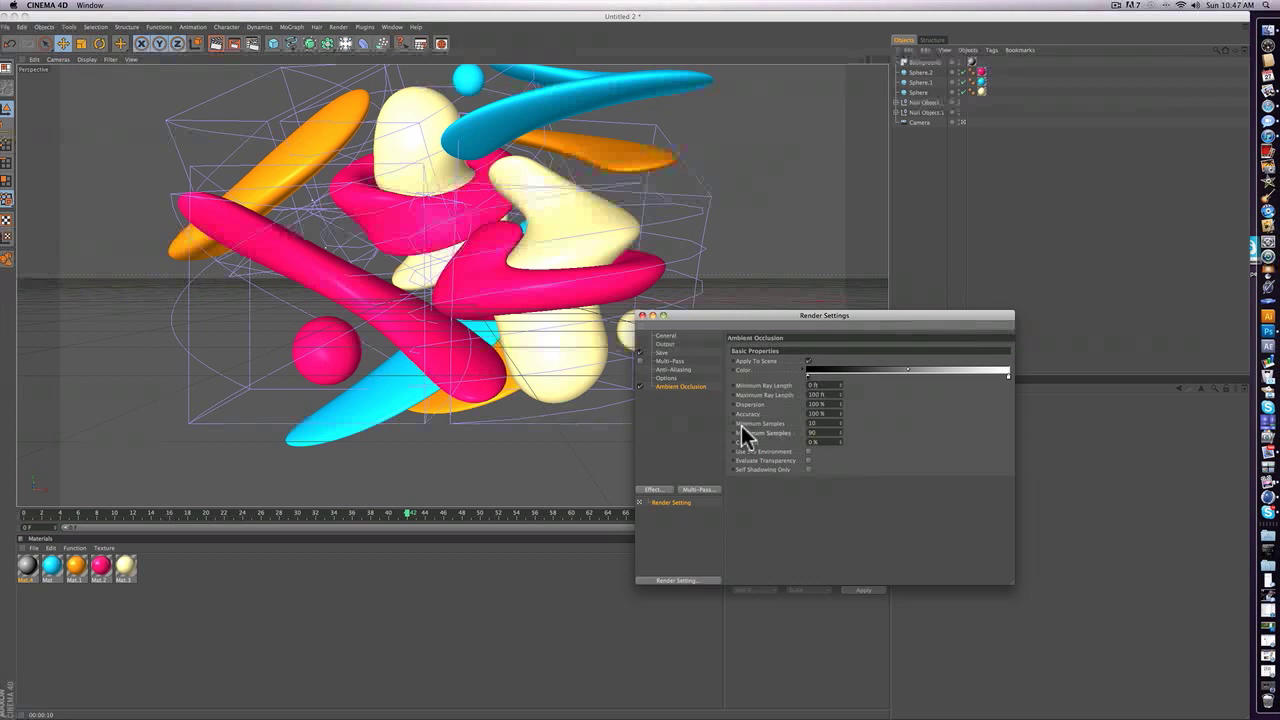
pyautogui.click(813, 386)
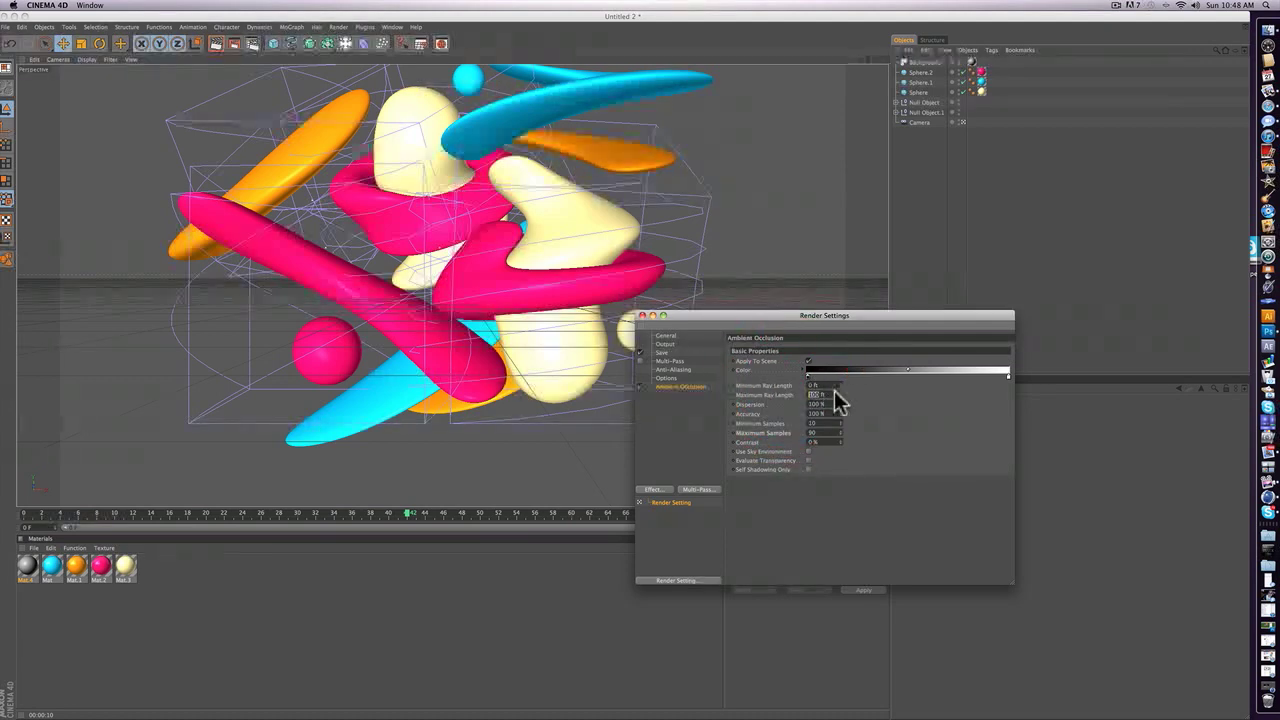
pyautogui.click(829, 396)
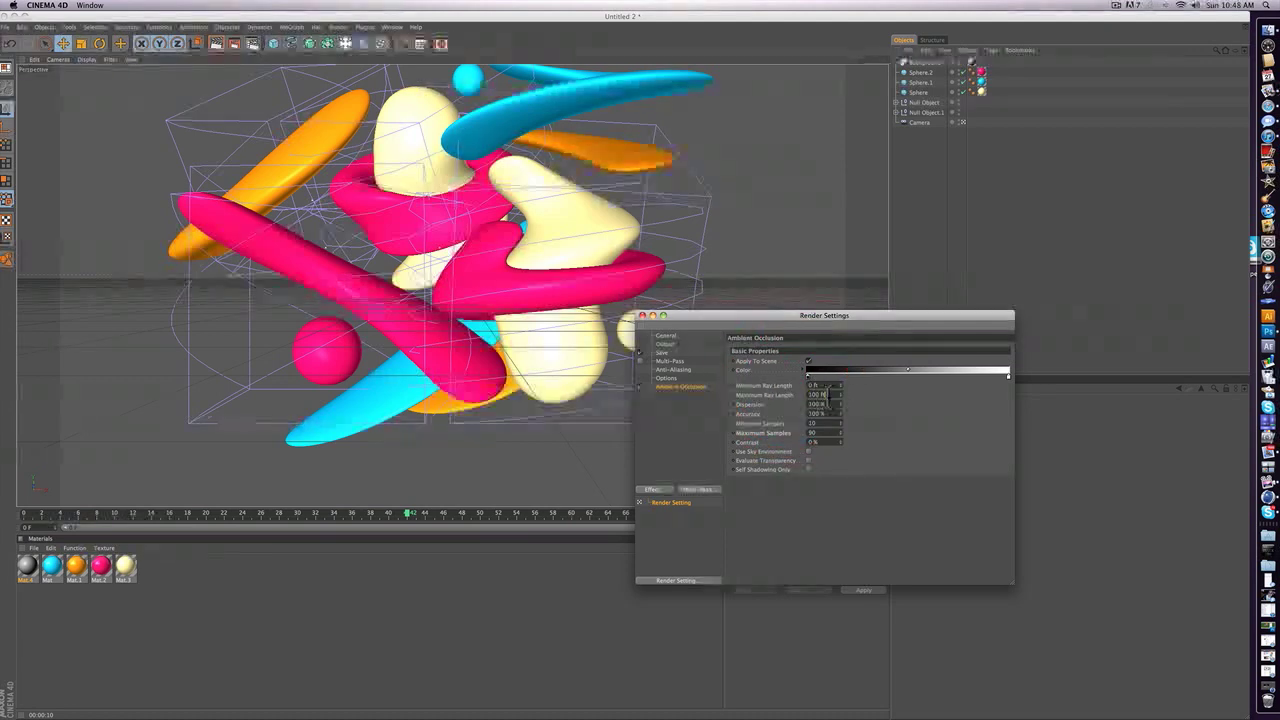
# - Add the Global Illumination effect to the render settings and show its Irradiance Cache options
pyautogui.click(651, 490)
pyautogui.click(695, 591)
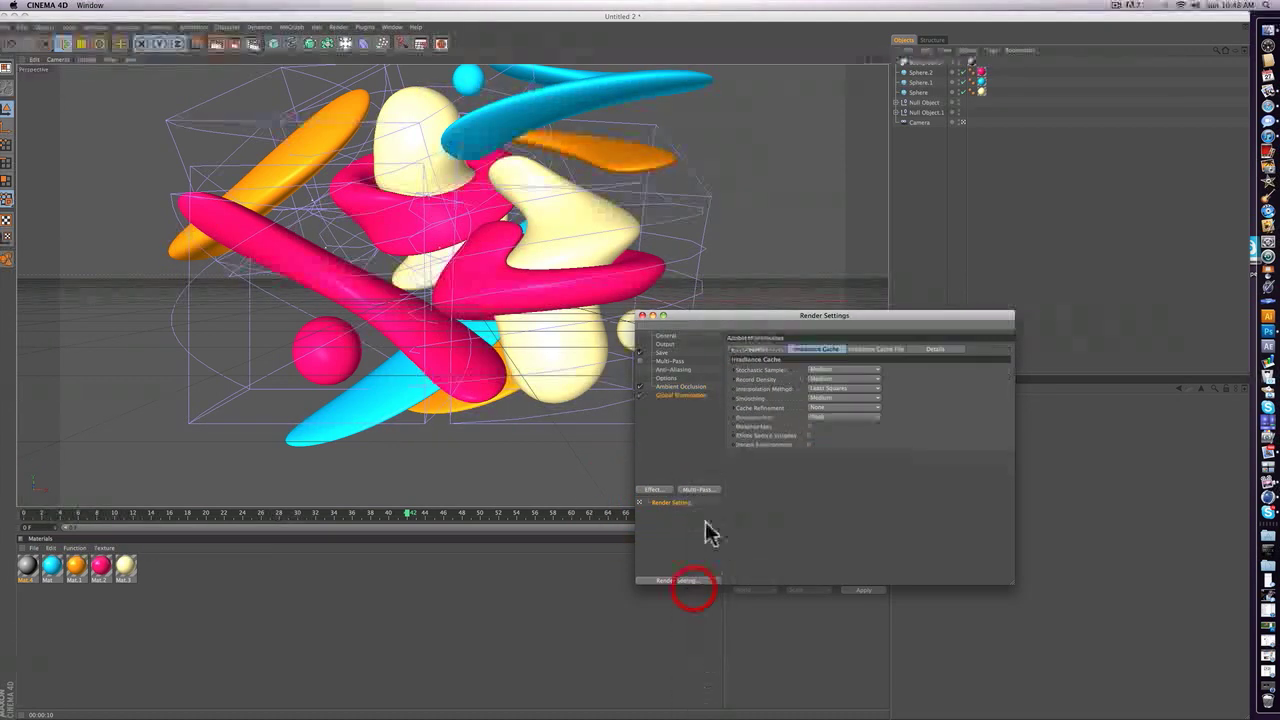
pyautogui.click(760, 350)
pyautogui.click(810, 349)
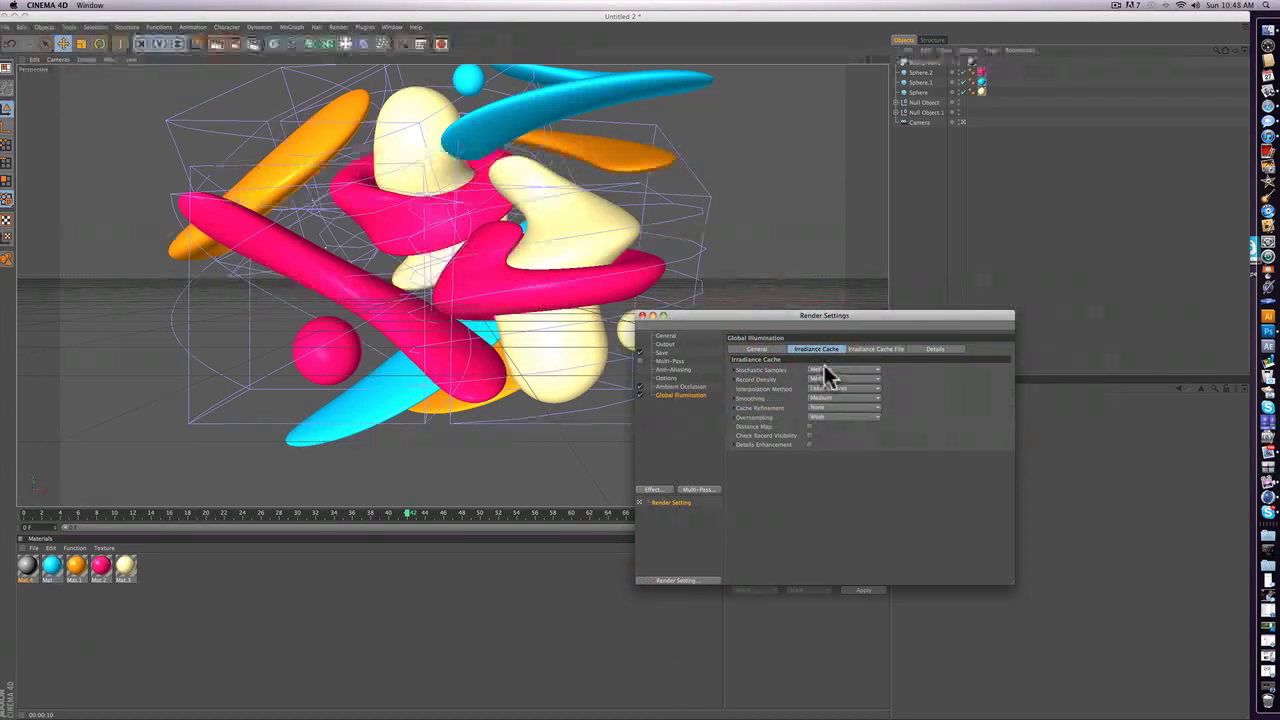
# - Set the irradiance cache's stochastic samples and record density to Low, and close the render settings
pyautogui.click(820, 370)
pyautogui.click(832, 384)
pyautogui.click(831, 379)
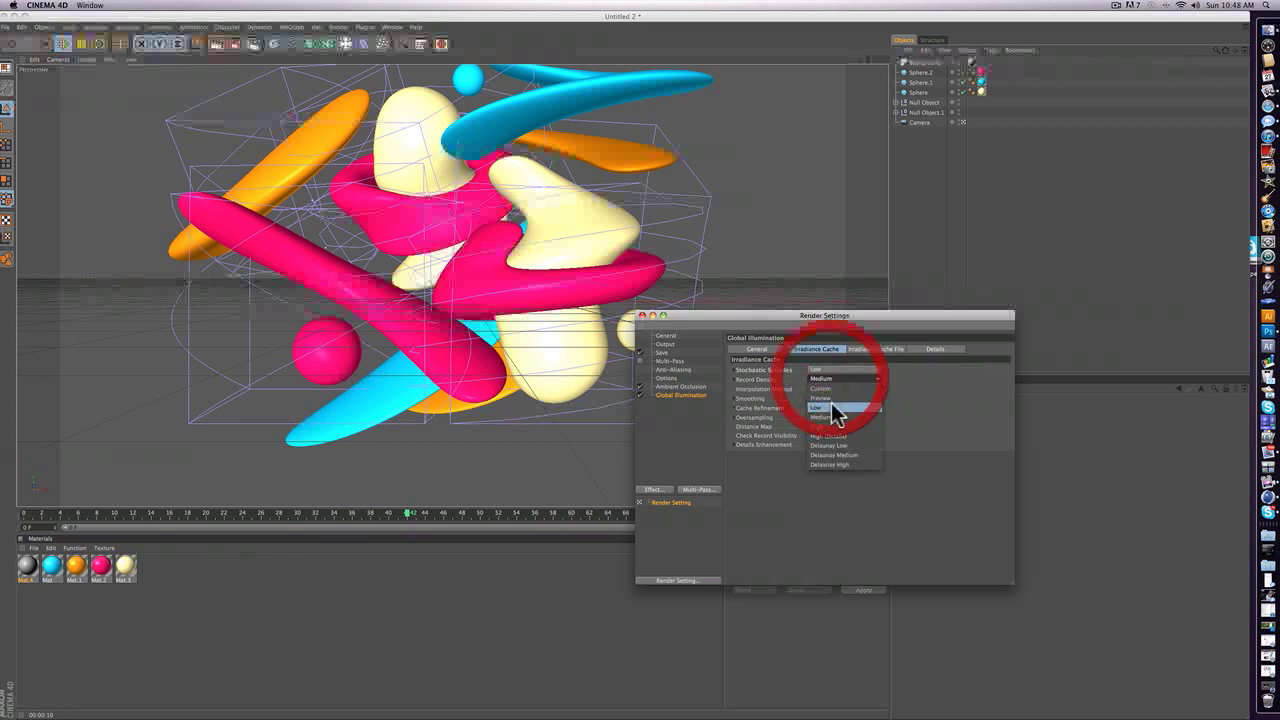
pyautogui.click(830, 406)
pyautogui.click(769, 349)
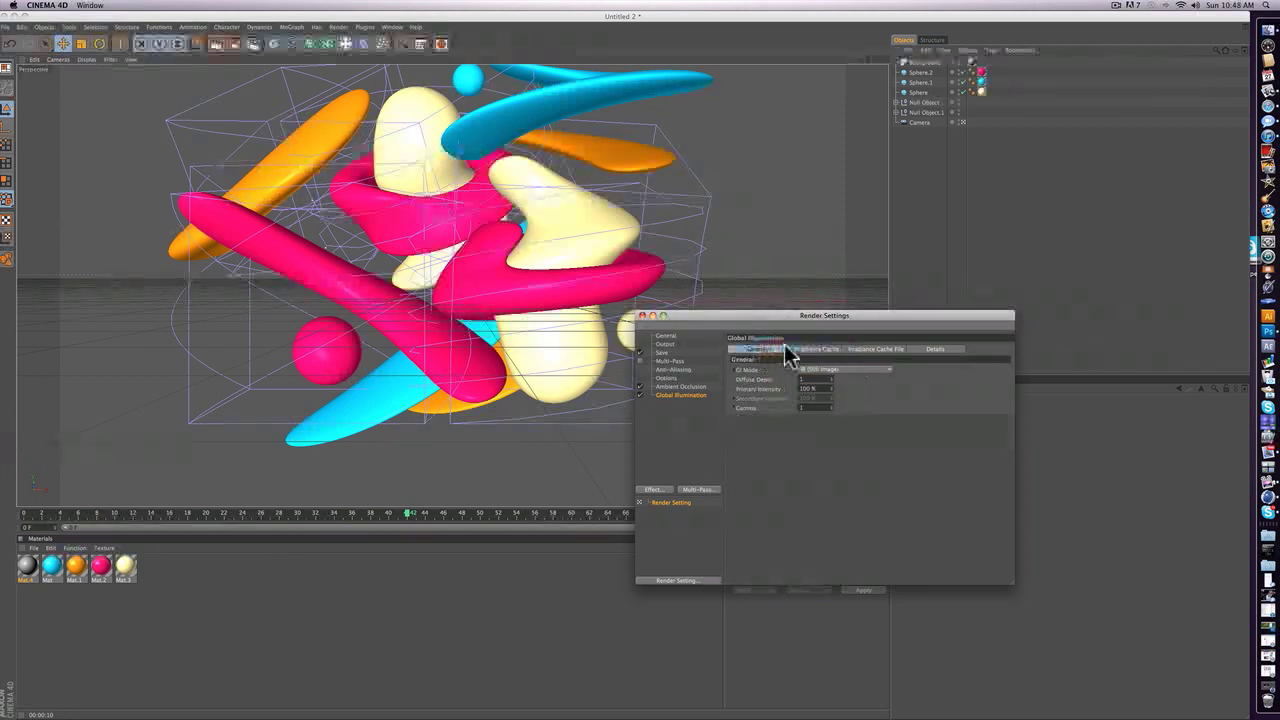
pyautogui.click(812, 348)
pyautogui.click(643, 317)
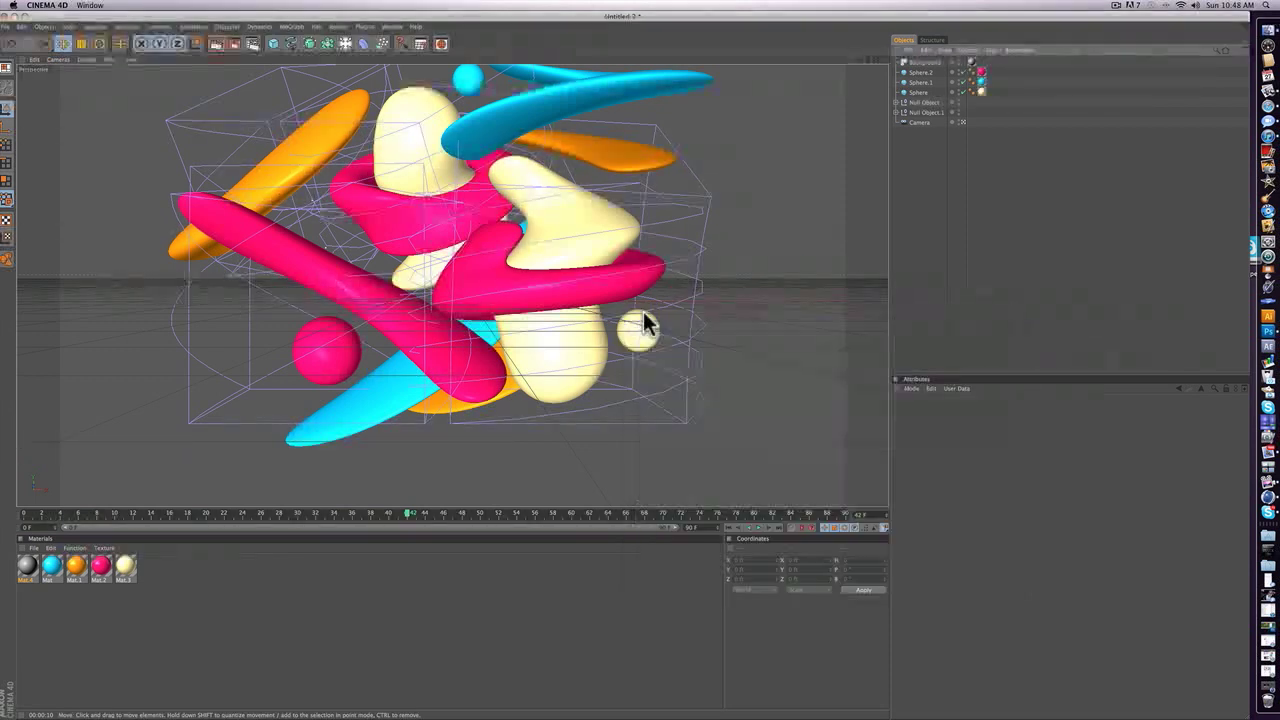
# - Add a Plane object to the scene and move it along the X axis to about -93 ft
pyautogui.scroll(-3, 600, 258)
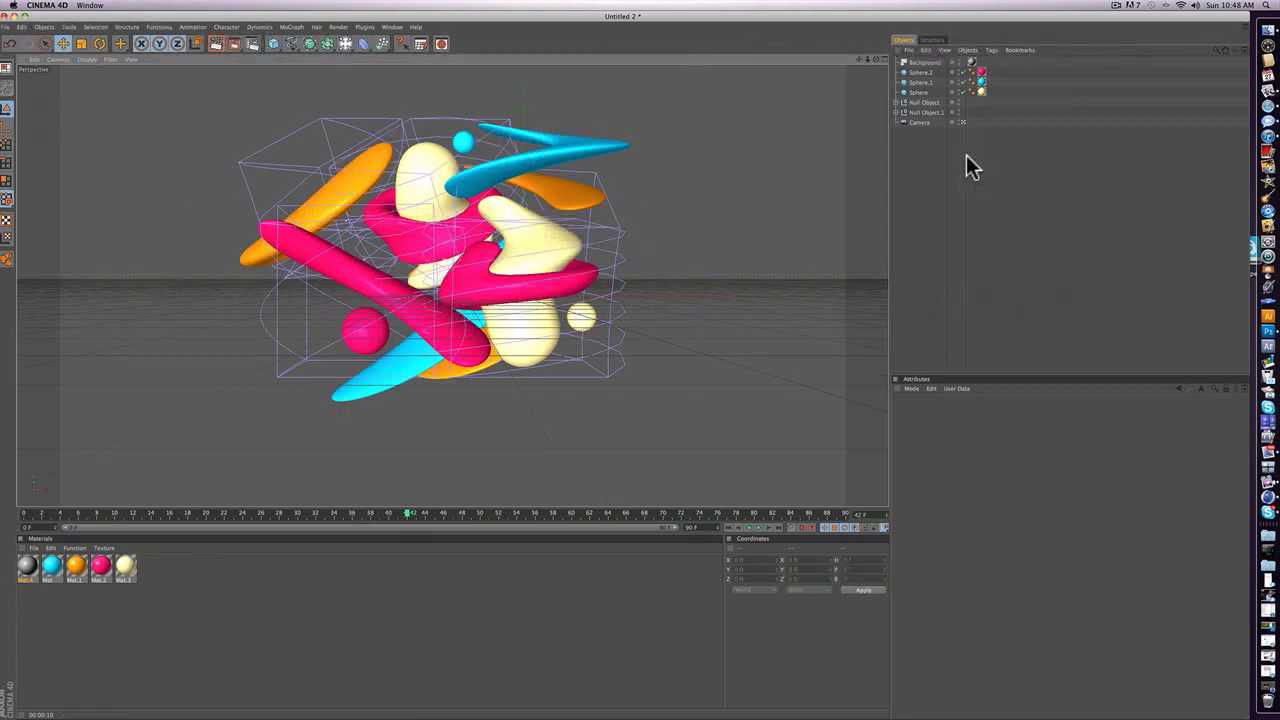
pyautogui.click(912, 110)
pyautogui.click(971, 209)
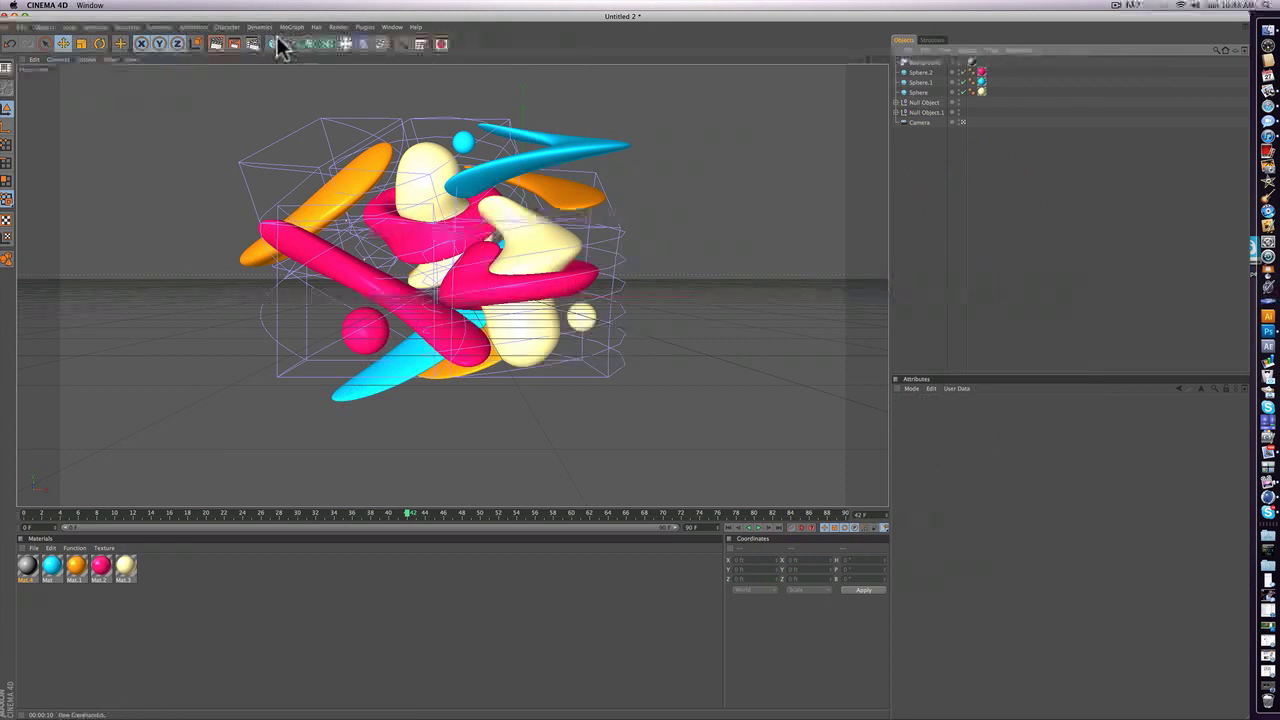
pyautogui.moveTo(273, 40); pyautogui.dragTo(383, 68)
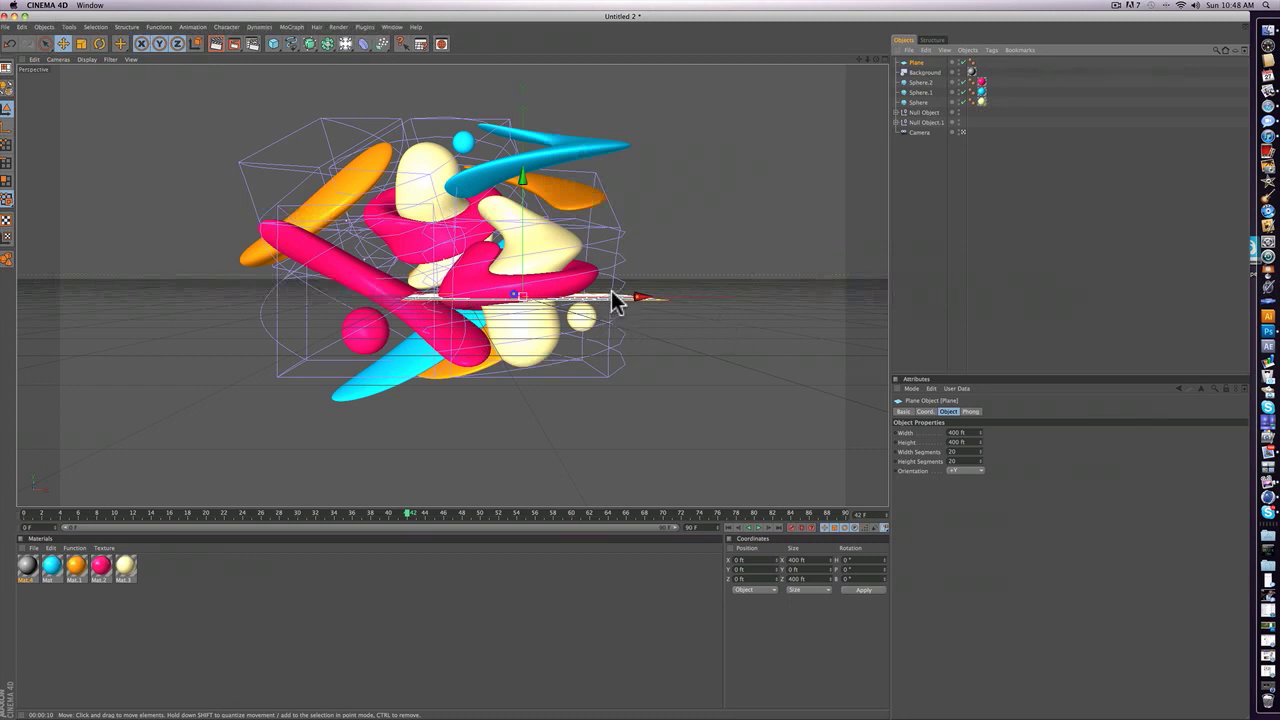
pyautogui.press('super+z')
pyautogui.press('super+z')
pyautogui.moveTo(606, 300); pyautogui.dragTo(491, 283)
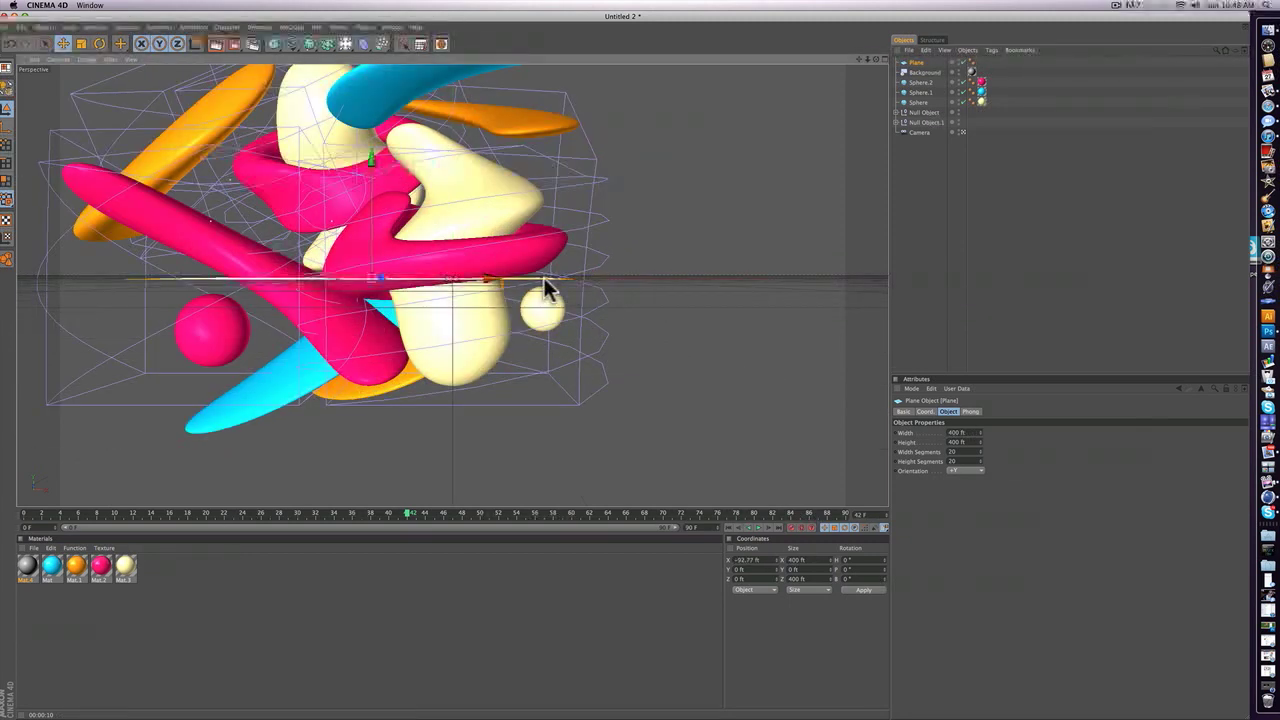
# - Group the two null objects holding the bent shapes into one null and scale the group down
pyautogui.click(912, 113)
pyautogui.keyDown('shift'); pyautogui.click(912, 122); pyautogui.keyUp('shift')
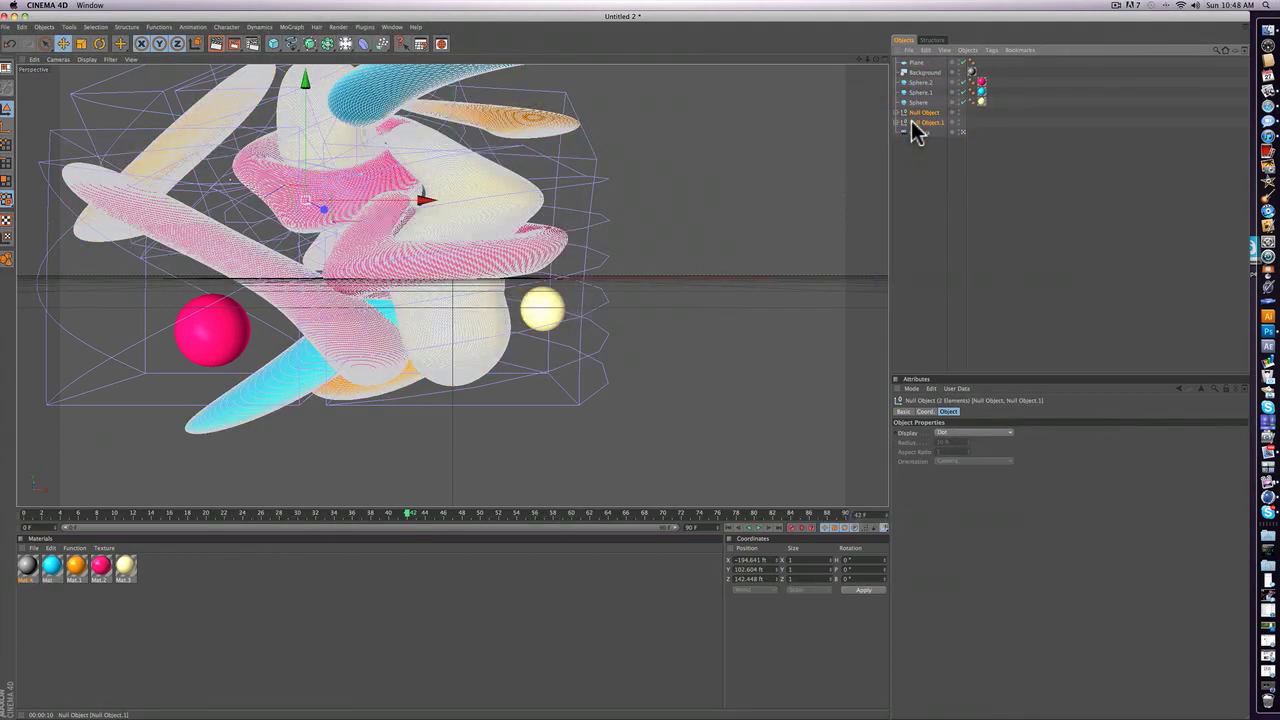
pyautogui.hotkey('alt', 'g')
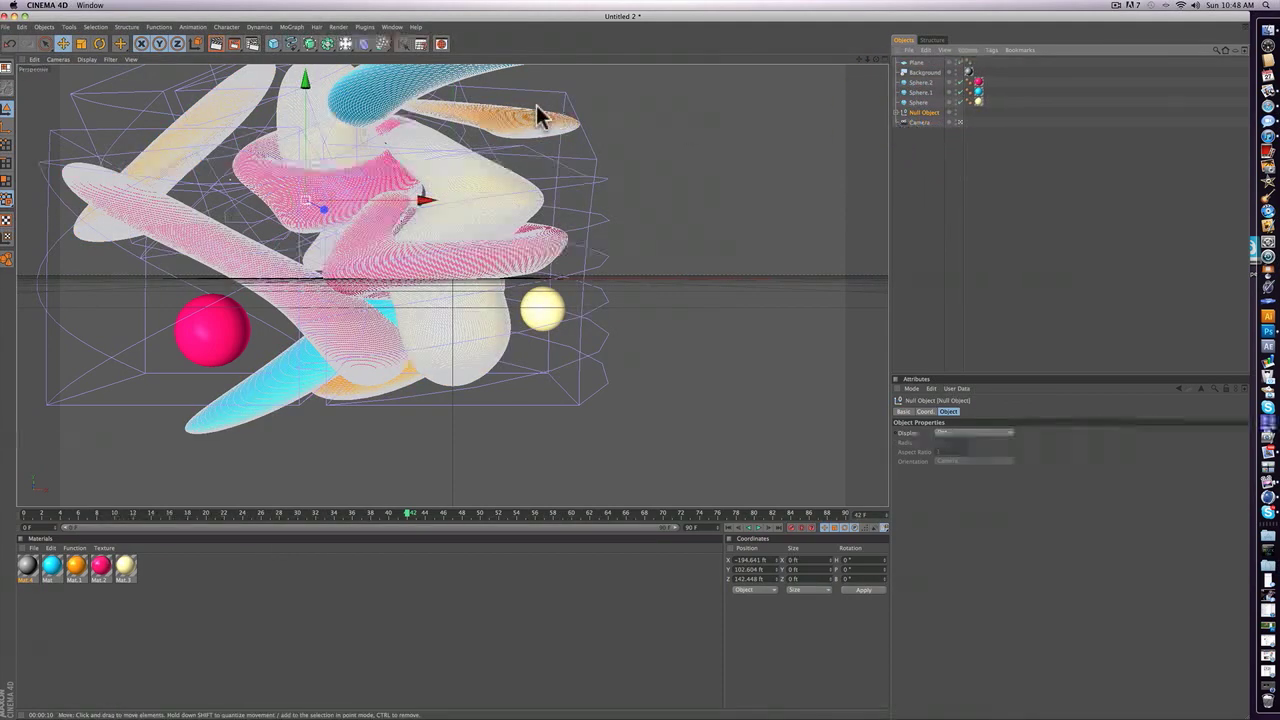
pyautogui.click(82, 44)
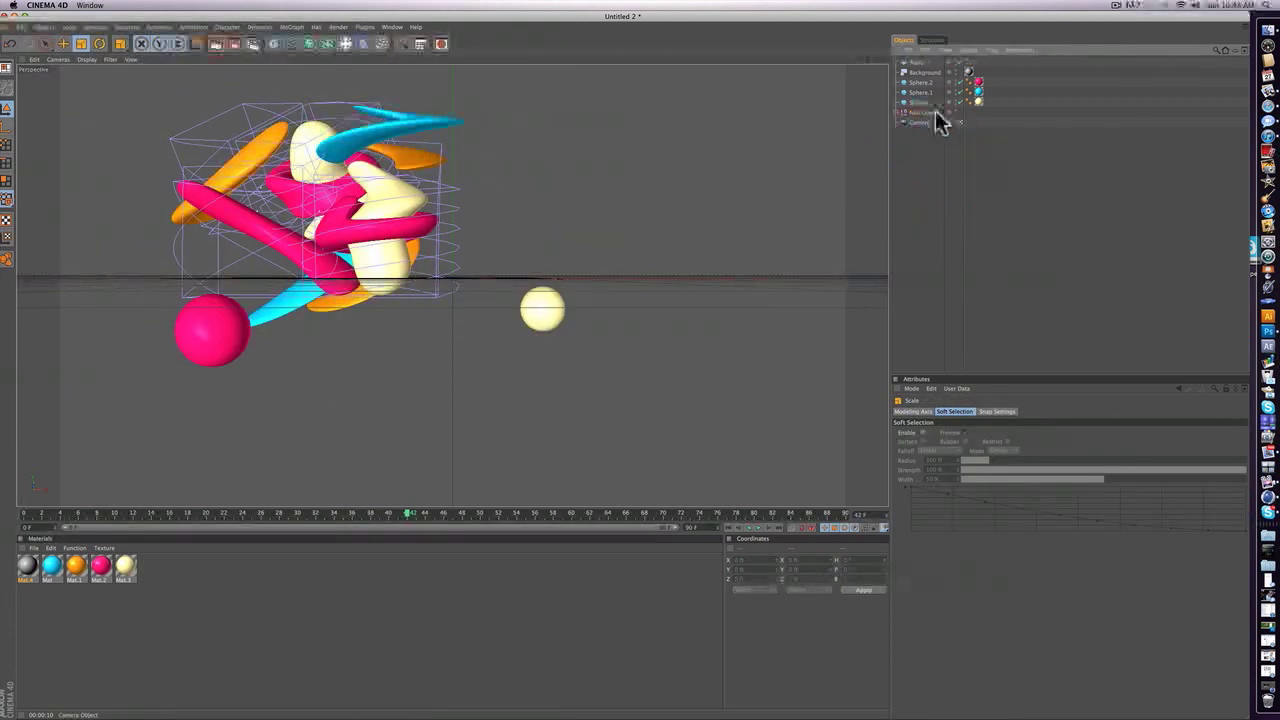
pyautogui.moveTo(526, 127)
pyautogui.mouseDown()
pyautogui.moveTo(500, 128)
pyautogui.moveTo(535, 128)
pyautogui.mouseUp()
# - Move the grouped shapes along X to about -38 ft and down along Y to about 46 ft
pyautogui.click(63, 44)
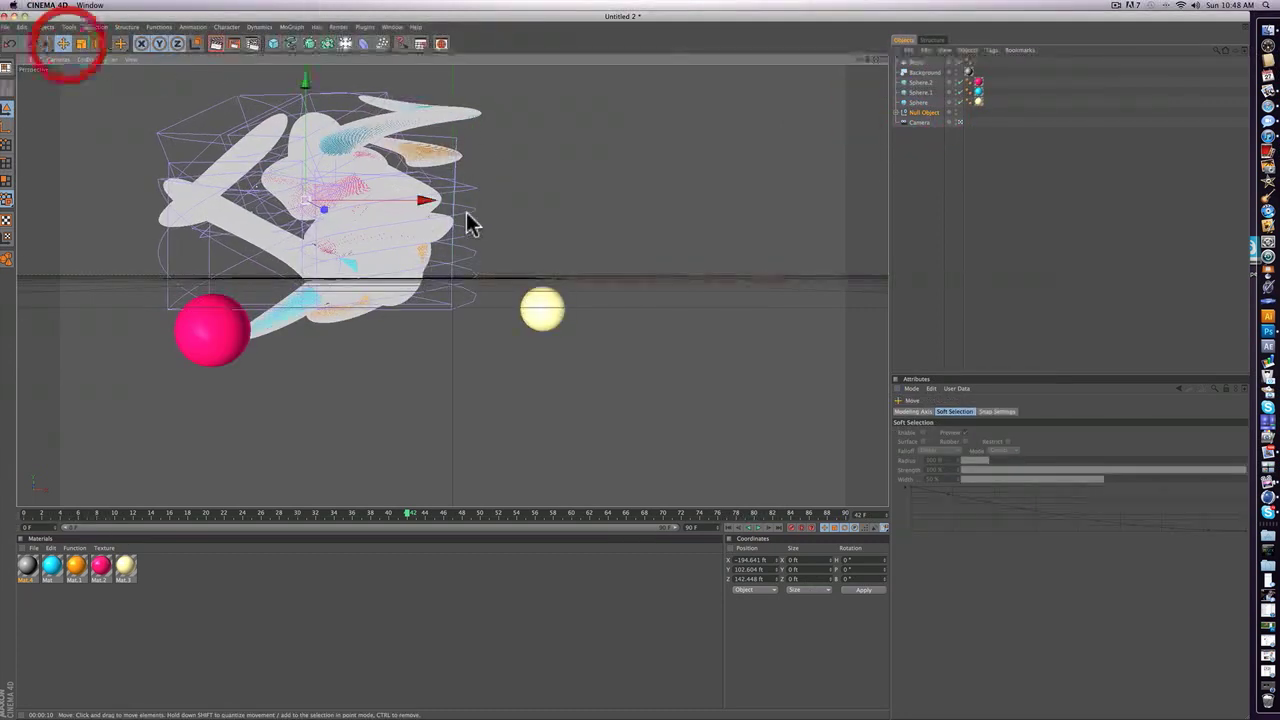
pyautogui.moveTo(423, 206); pyautogui.dragTo(500, 197)
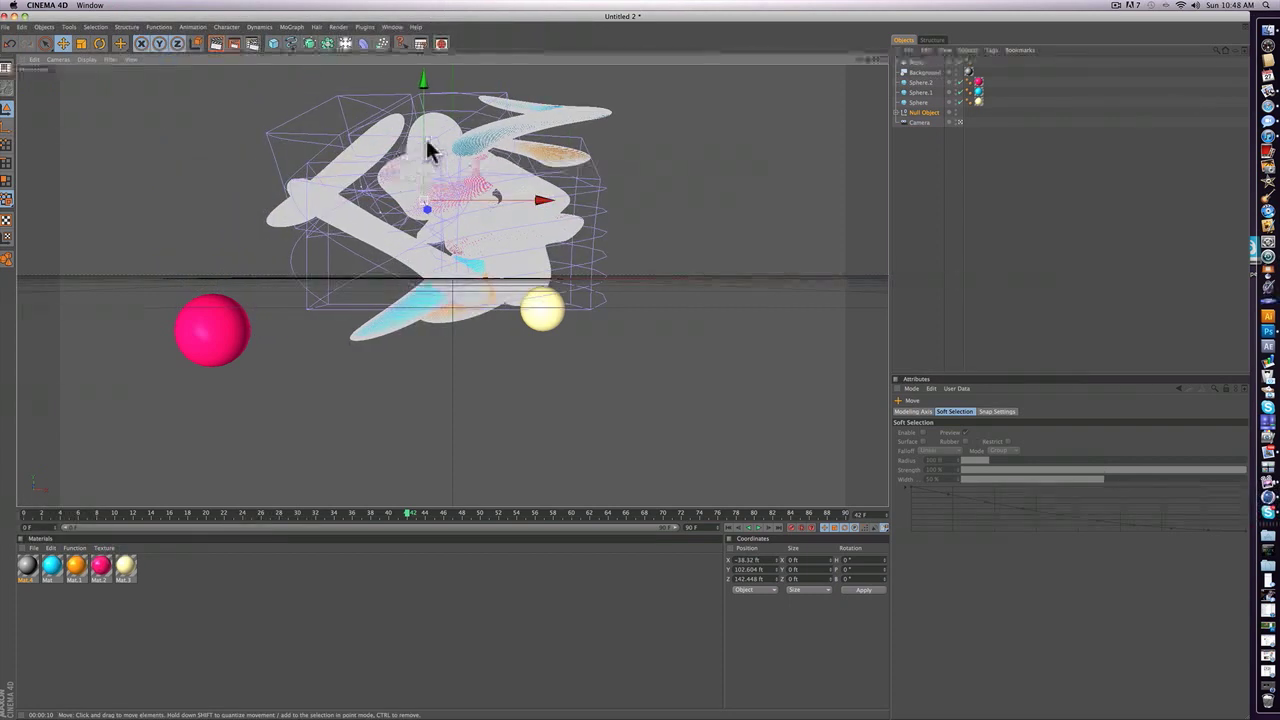
pyautogui.moveTo(428, 147); pyautogui.dragTo(407, 165)
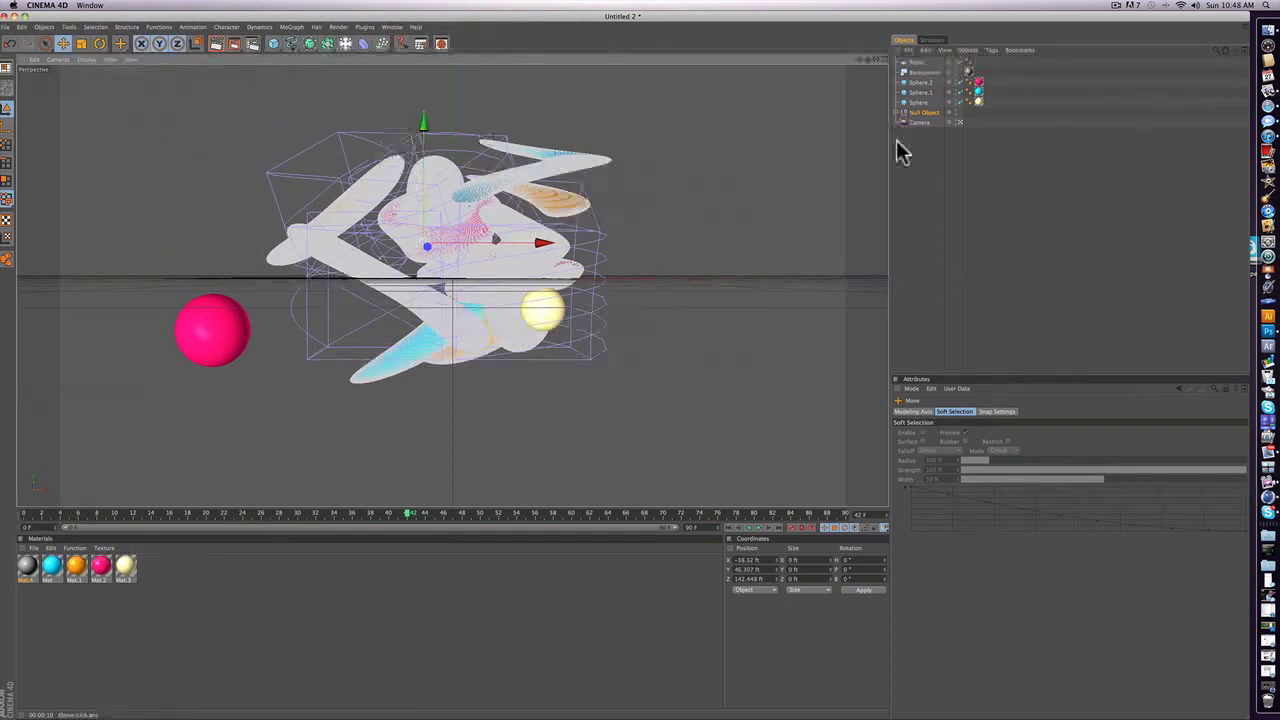
# - Delete the three loose sphere objects, Sphere, Sphere.1 and Sphere.2, from the scene
pyautogui.click(918, 101)
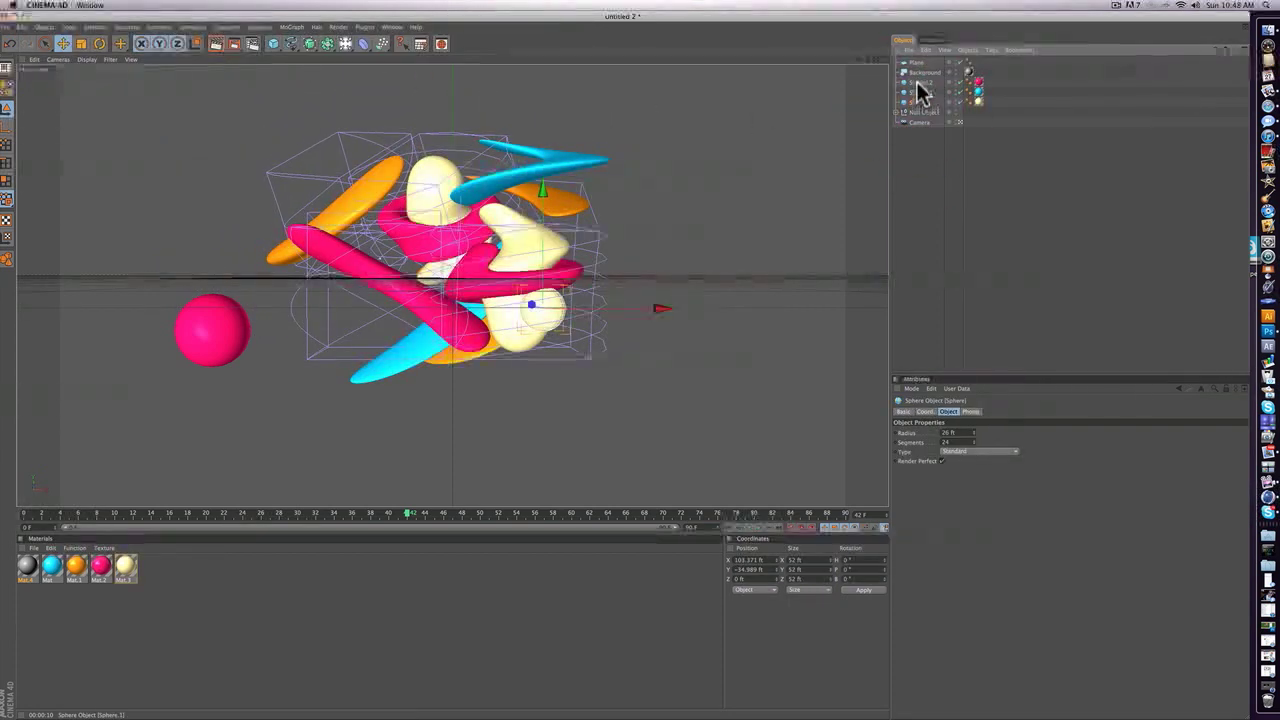
pyautogui.press('Delete')
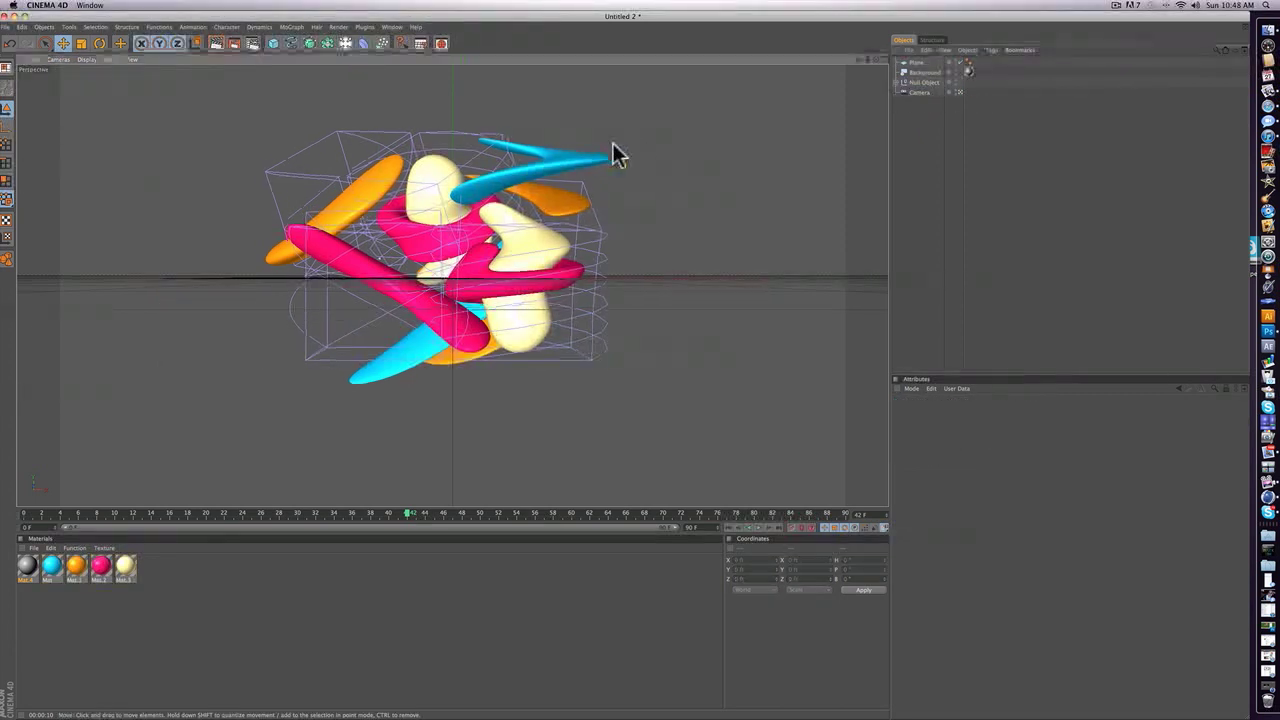
pyautogui.scroll(3, 616, 153)
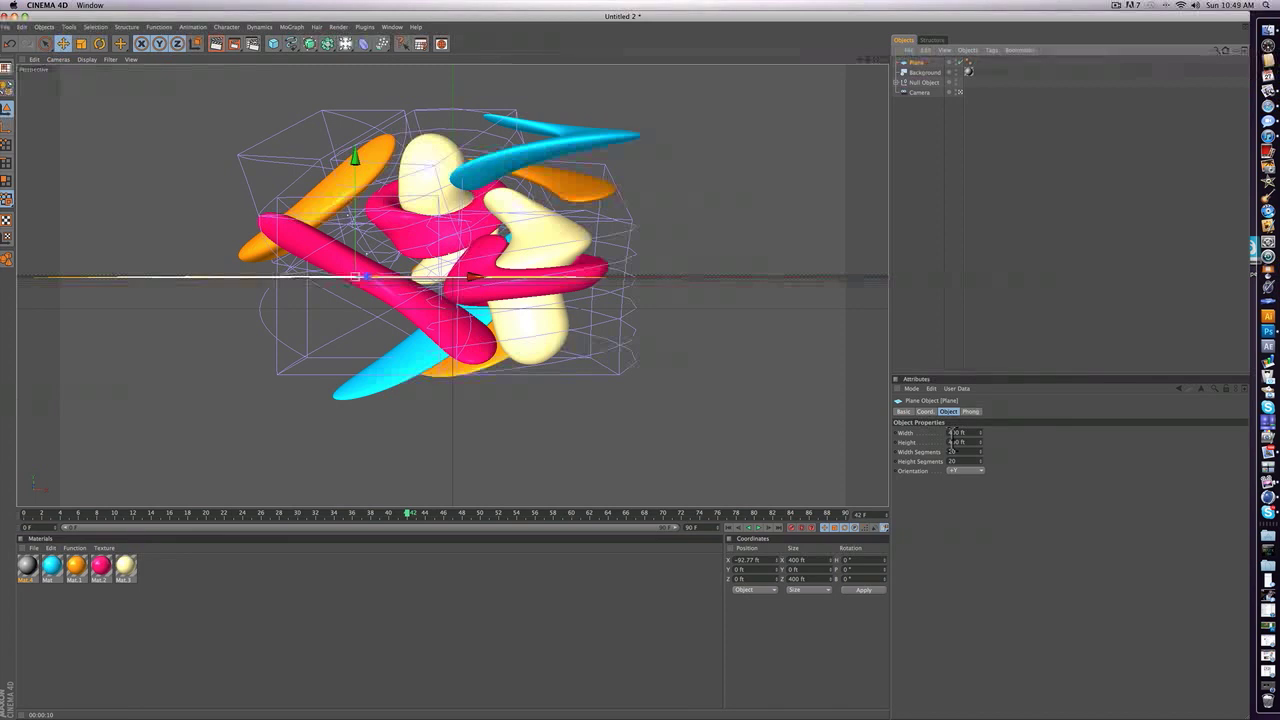
# - Set the plane's width and height to 1000 ft and raise it along Y to about 344 ft
pyautogui.click(951, 433)
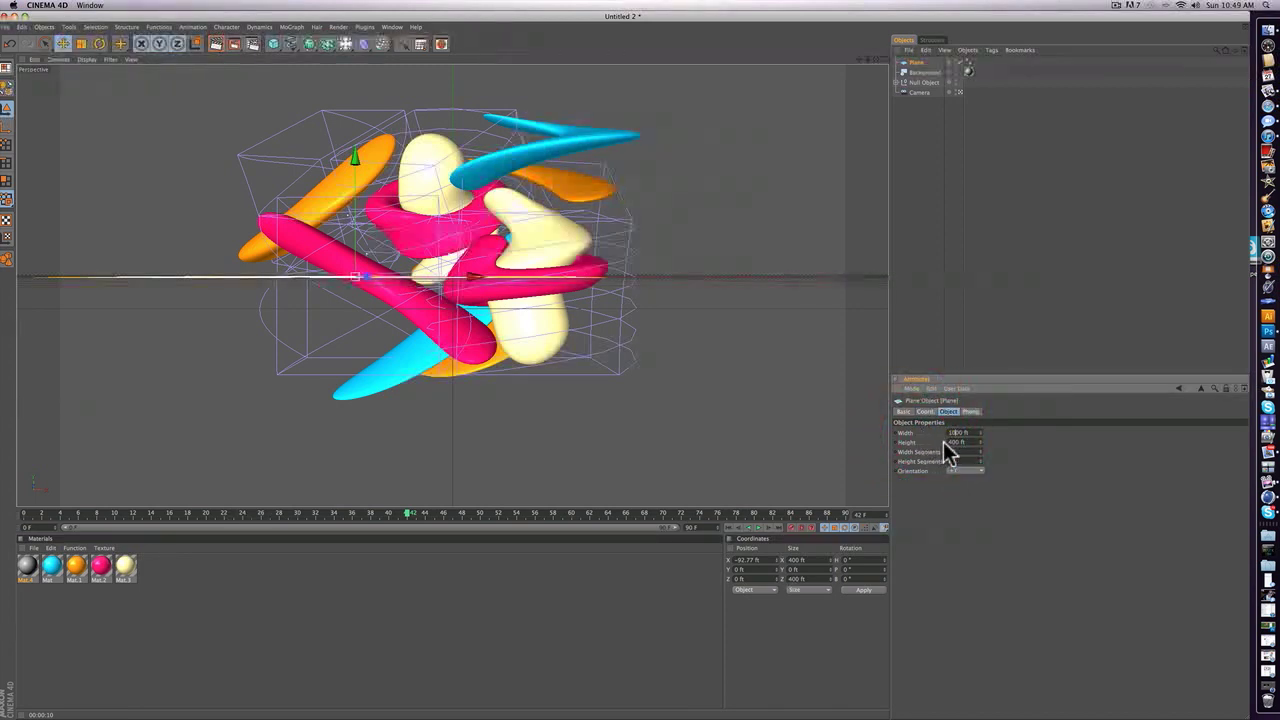
pyautogui.click(946, 441)
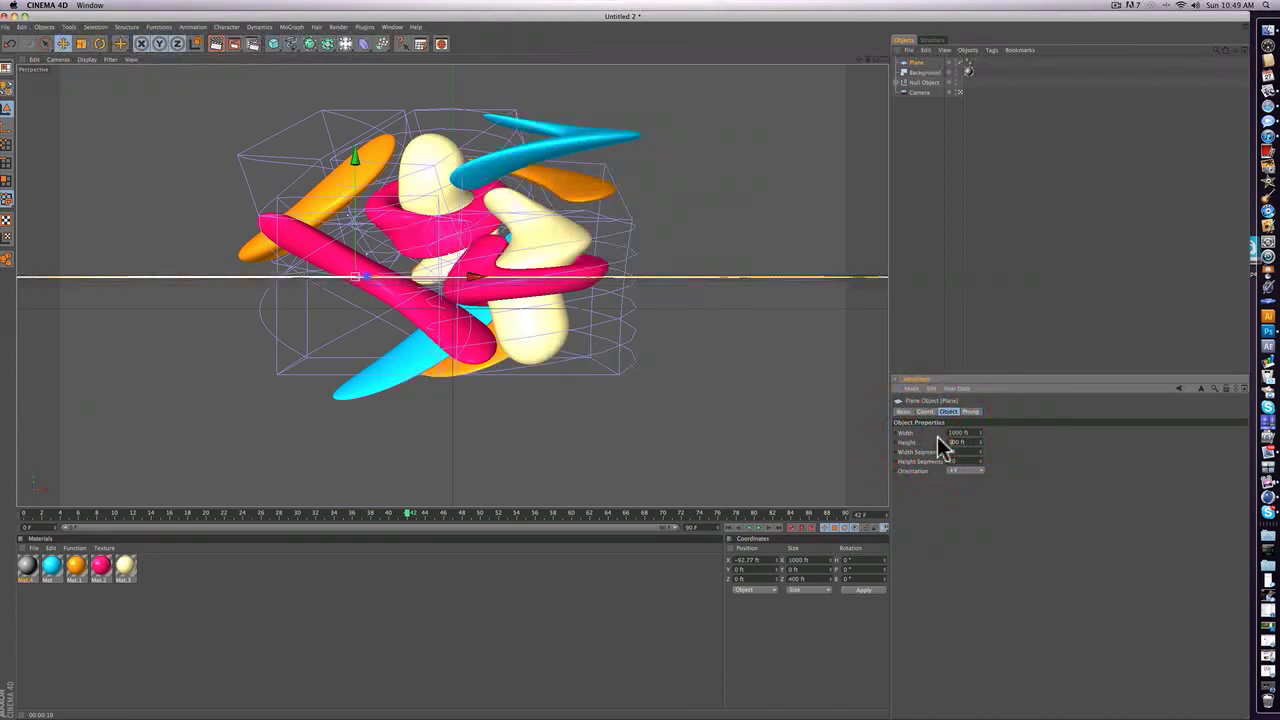
pyautogui.press('Return')
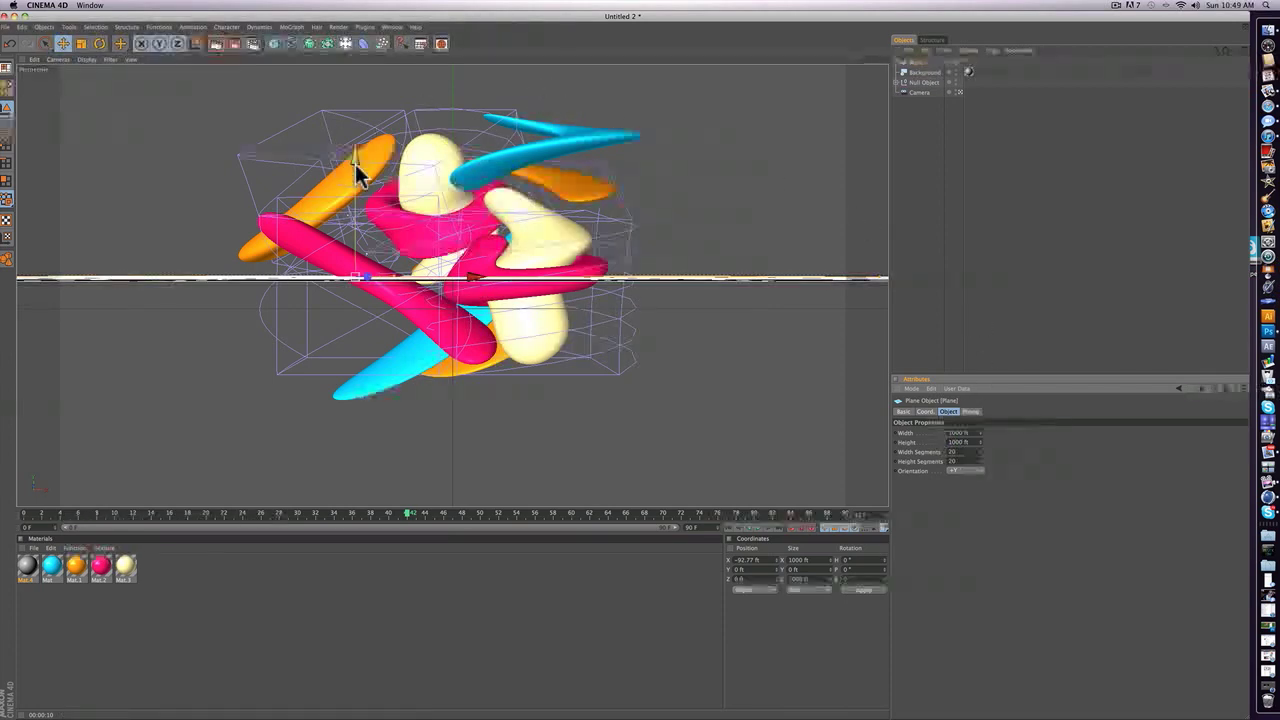
pyautogui.moveTo(356, 163); pyautogui.dragTo(356, 0)
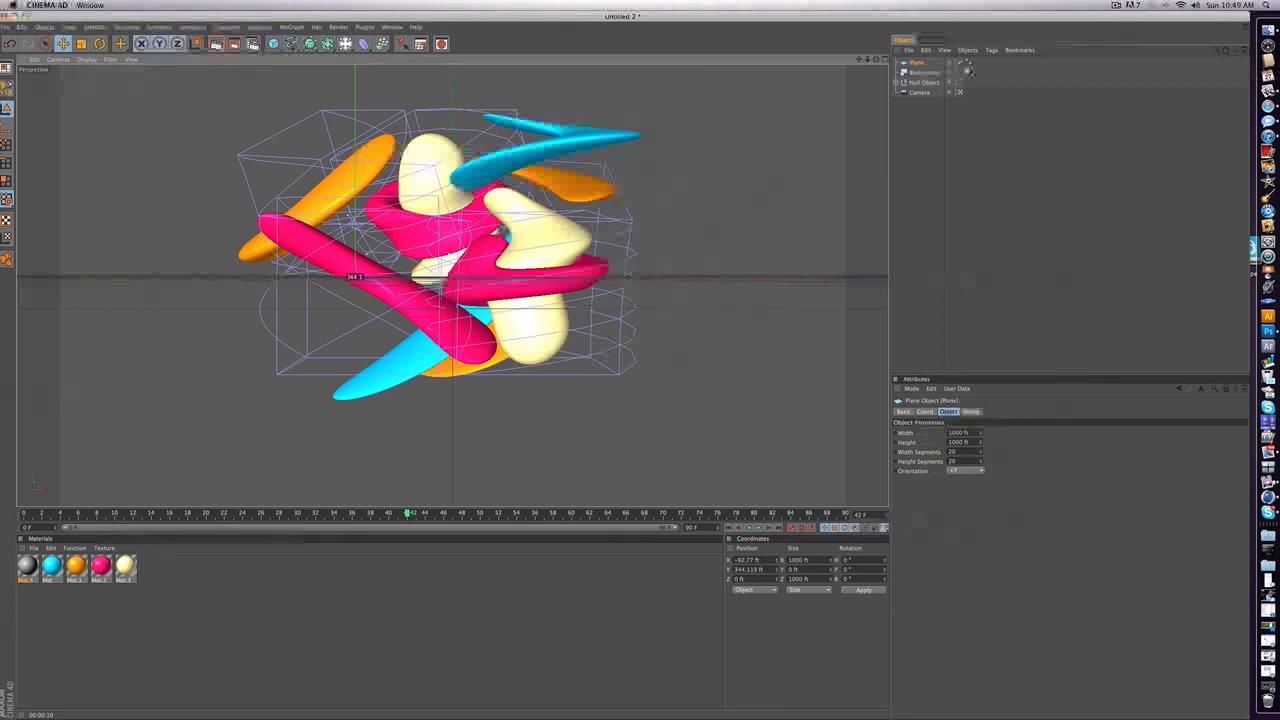
# - Name the plane Top and make a copy of it with its orientation set to +X
pyautogui.click(916, 62)
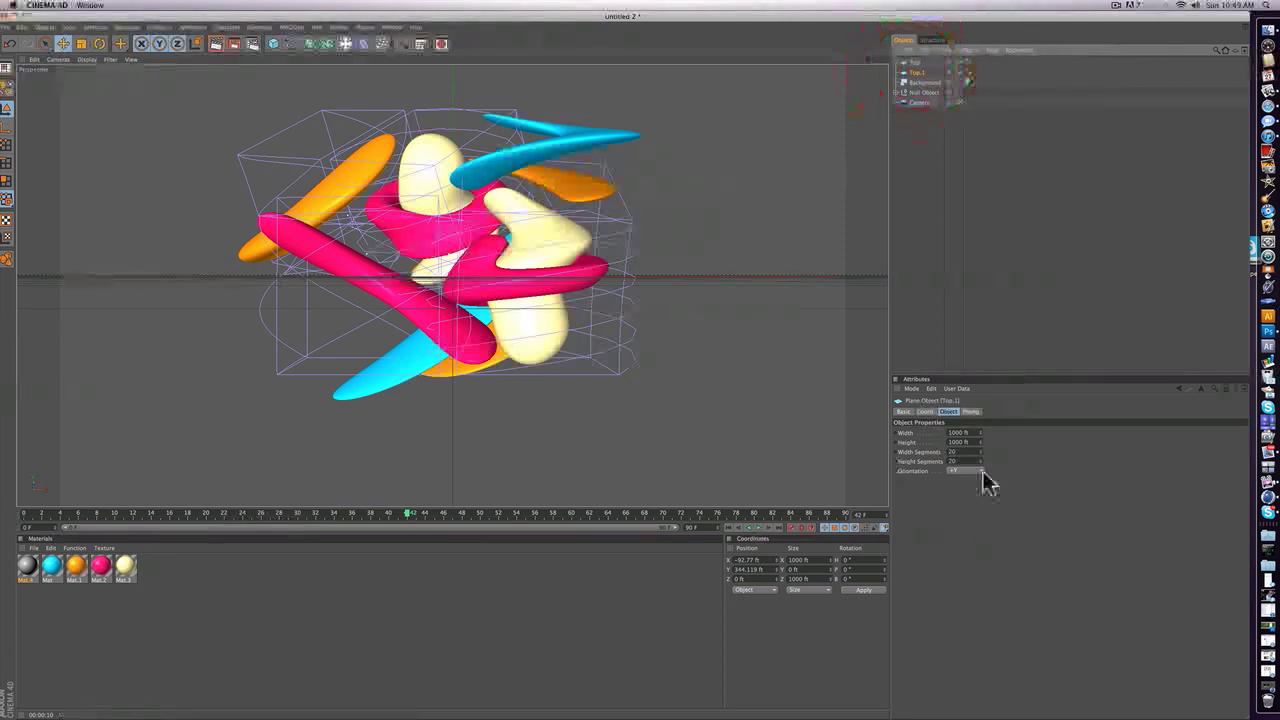
pyautogui.click(975, 471)
pyautogui.click(975, 476)
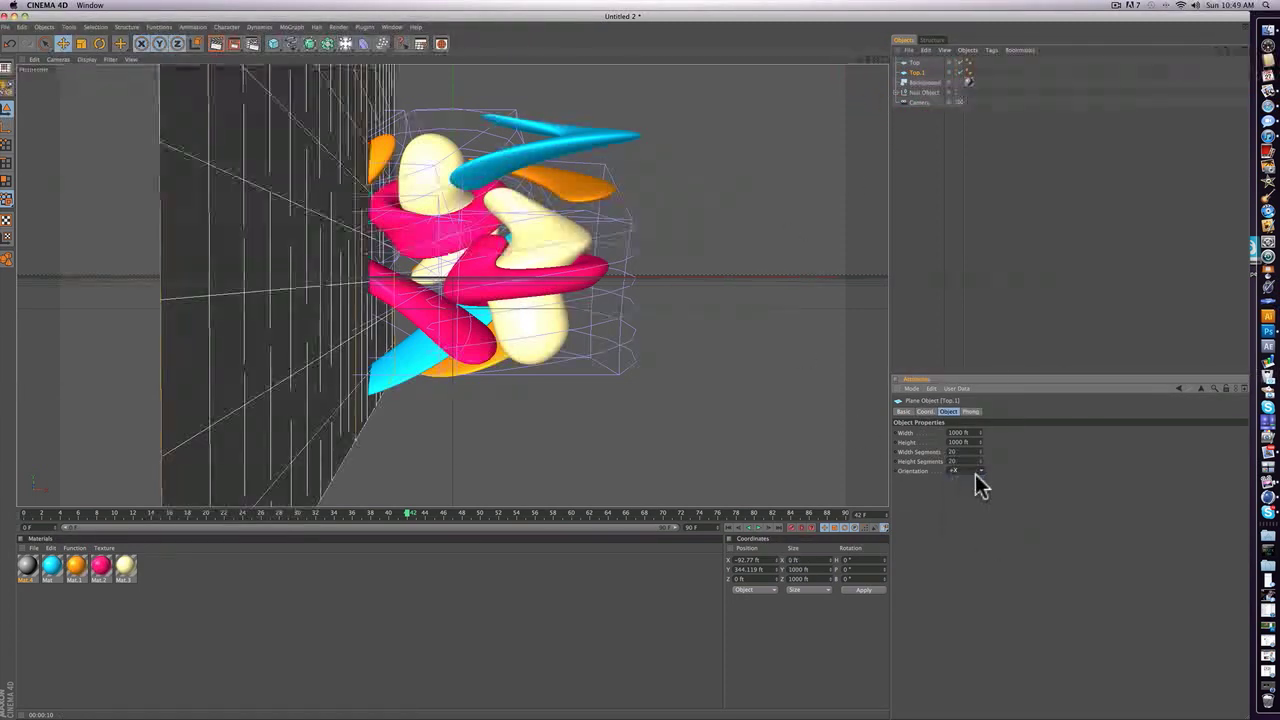
# - Rename the +X plane Left and move it to about -607 ft on X and about 40 ft on Y
pyautogui.click(917, 73)
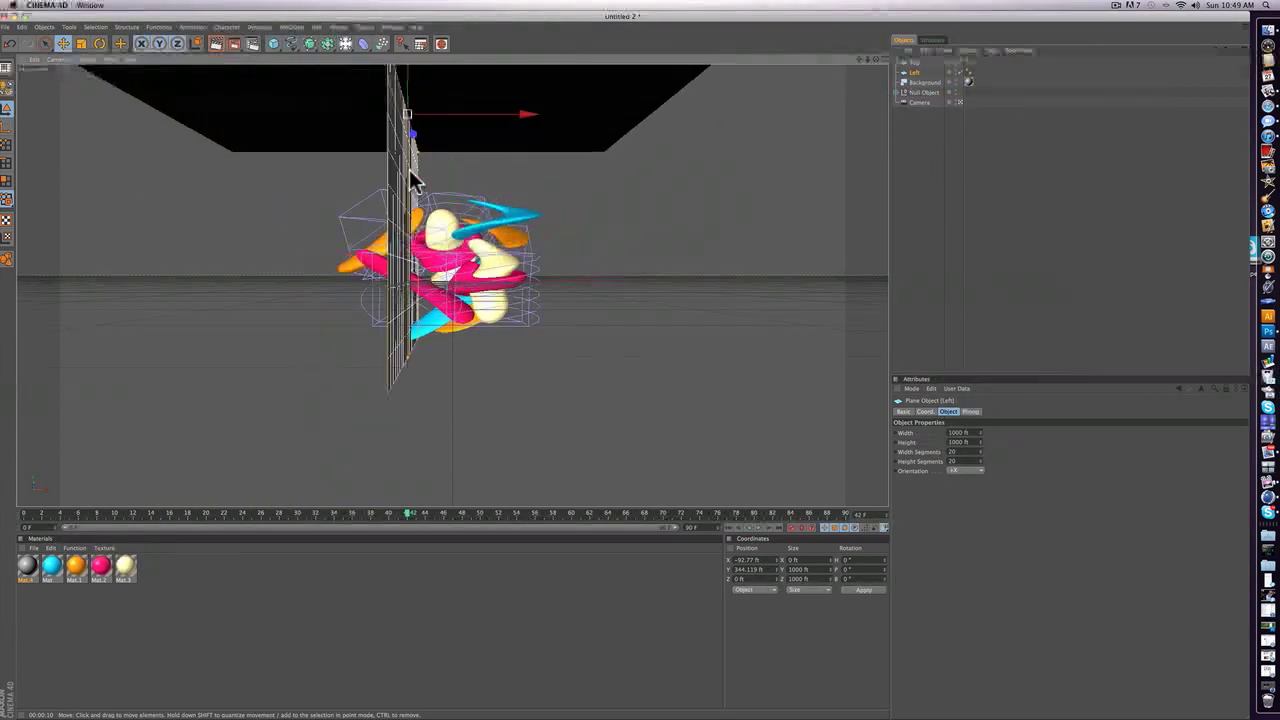
pyautogui.moveTo(523, 132); pyautogui.dragTo(305, 130)
pyautogui.moveTo(190, 95); pyautogui.dragTo(190, 229)
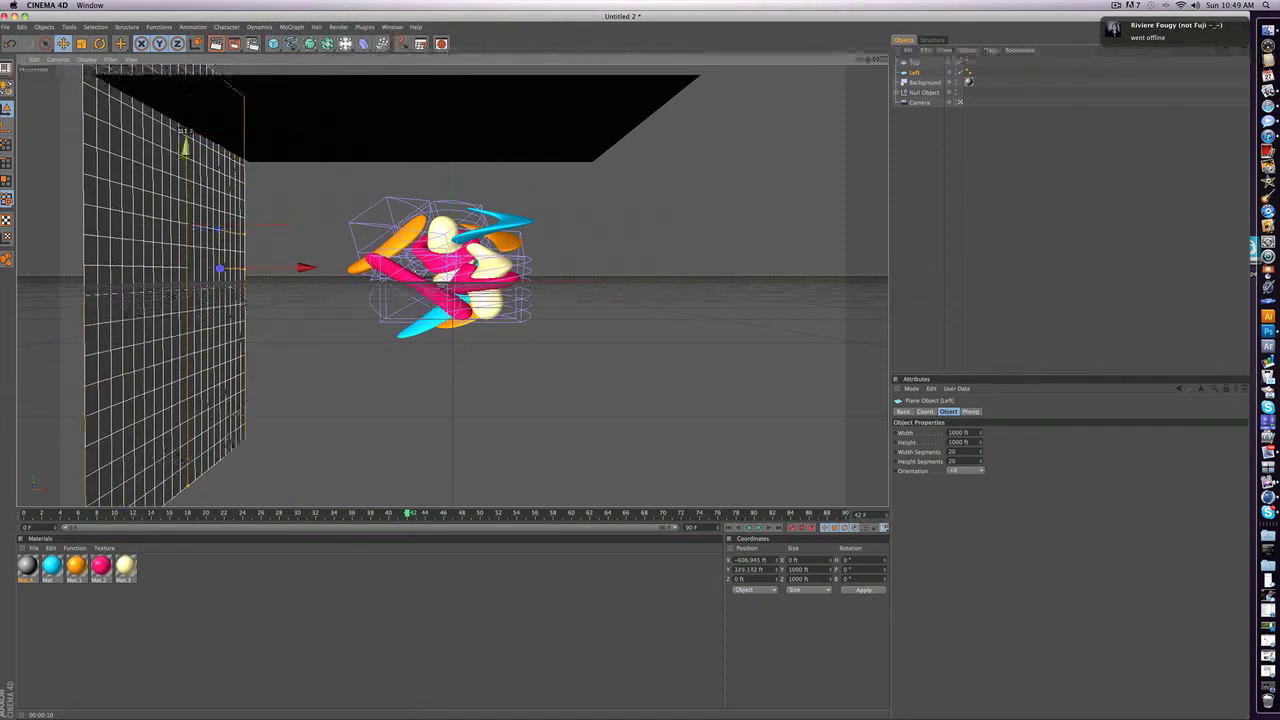
# - Duplicate the Left plane as an opposite wall at about 538 ft on X and name it Right
pyautogui.moveTo(910, 78)
pyautogui.keyDown('ctrl'); pyautogui.mouseDown()
pyautogui.moveTo(940, 86)
pyautogui.moveTo(915, 84)
pyautogui.mouseUp(); pyautogui.keyUp('ctrl')
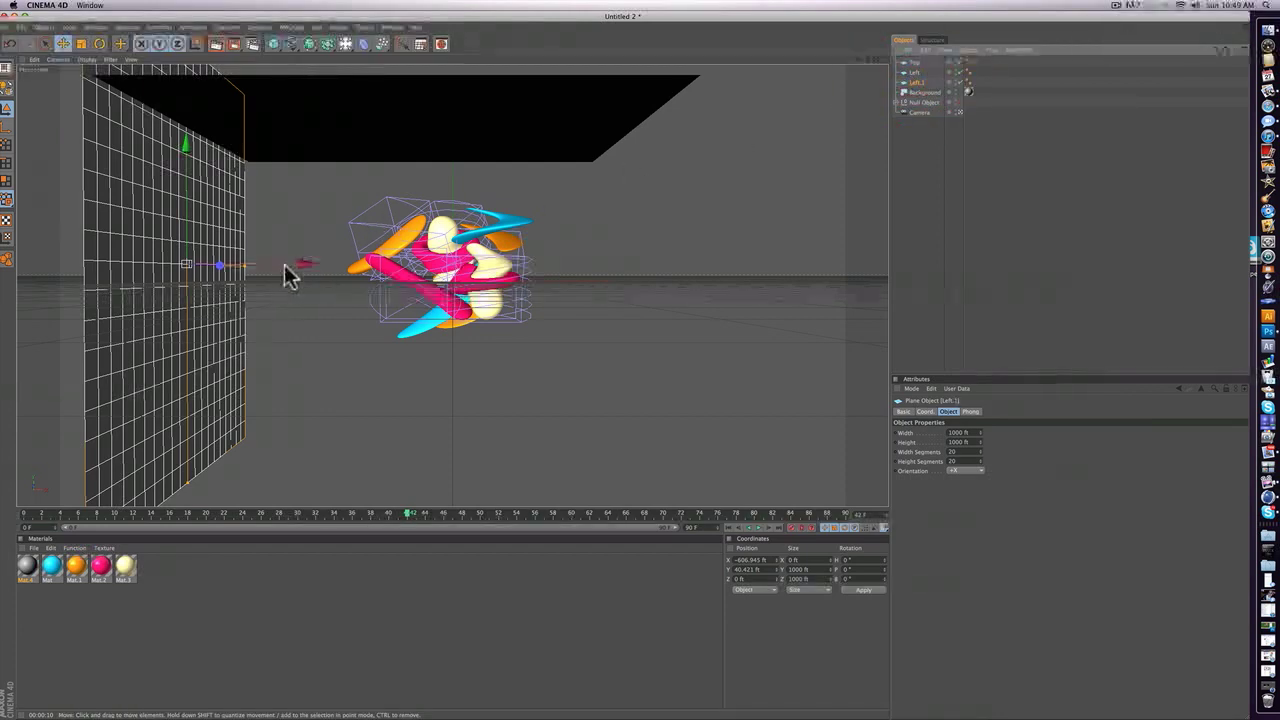
pyautogui.moveTo(297, 271); pyautogui.dragTo(814, 264)
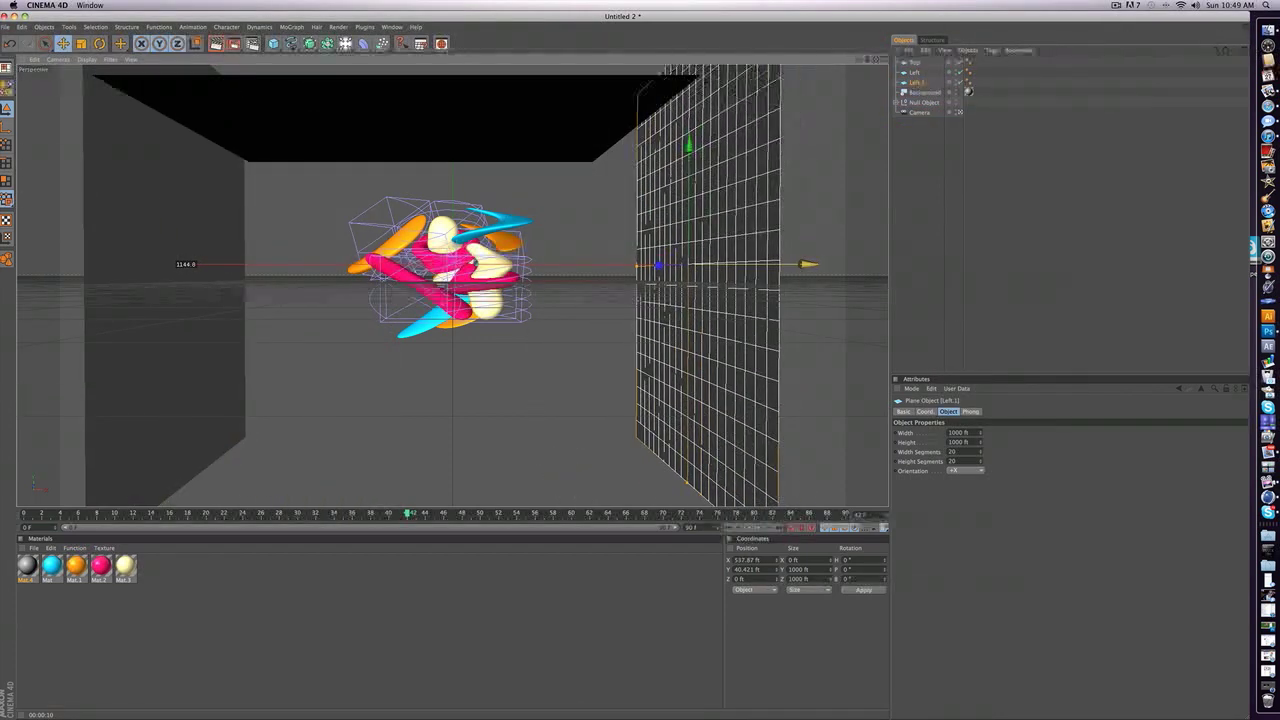
pyautogui.click(912, 82)
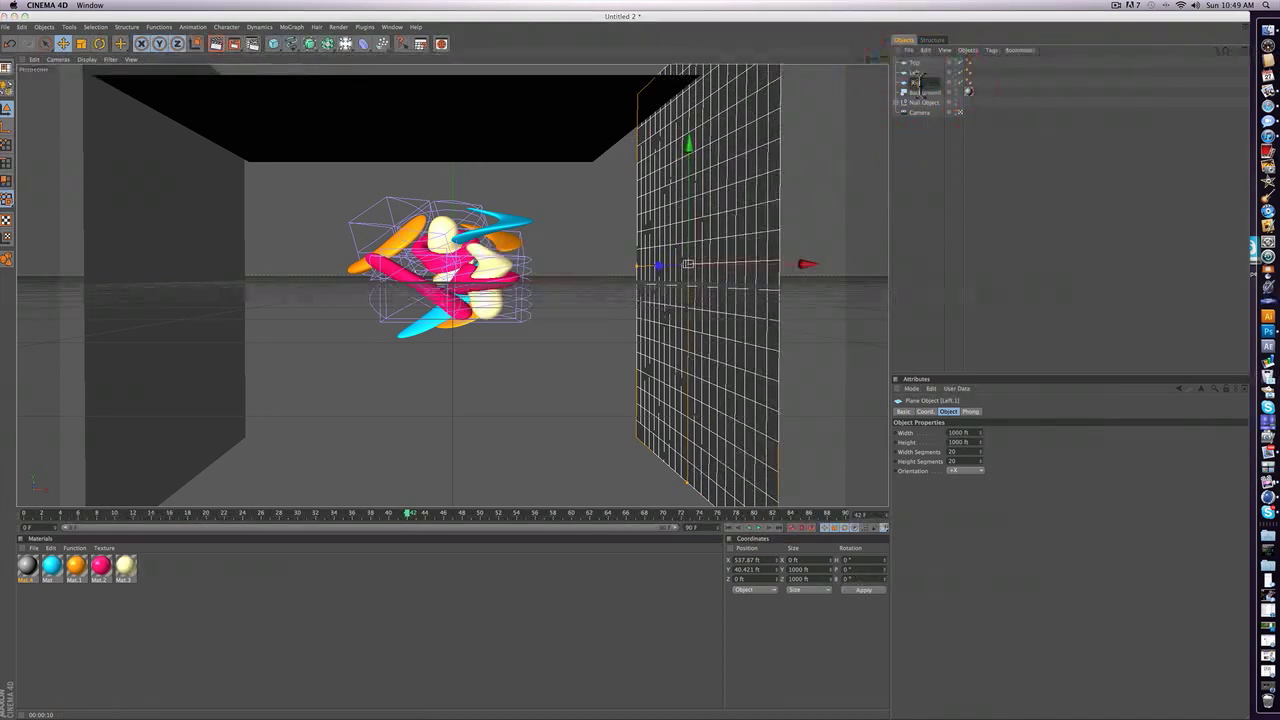
pyautogui.write('Right')
pyautogui.press('Return')
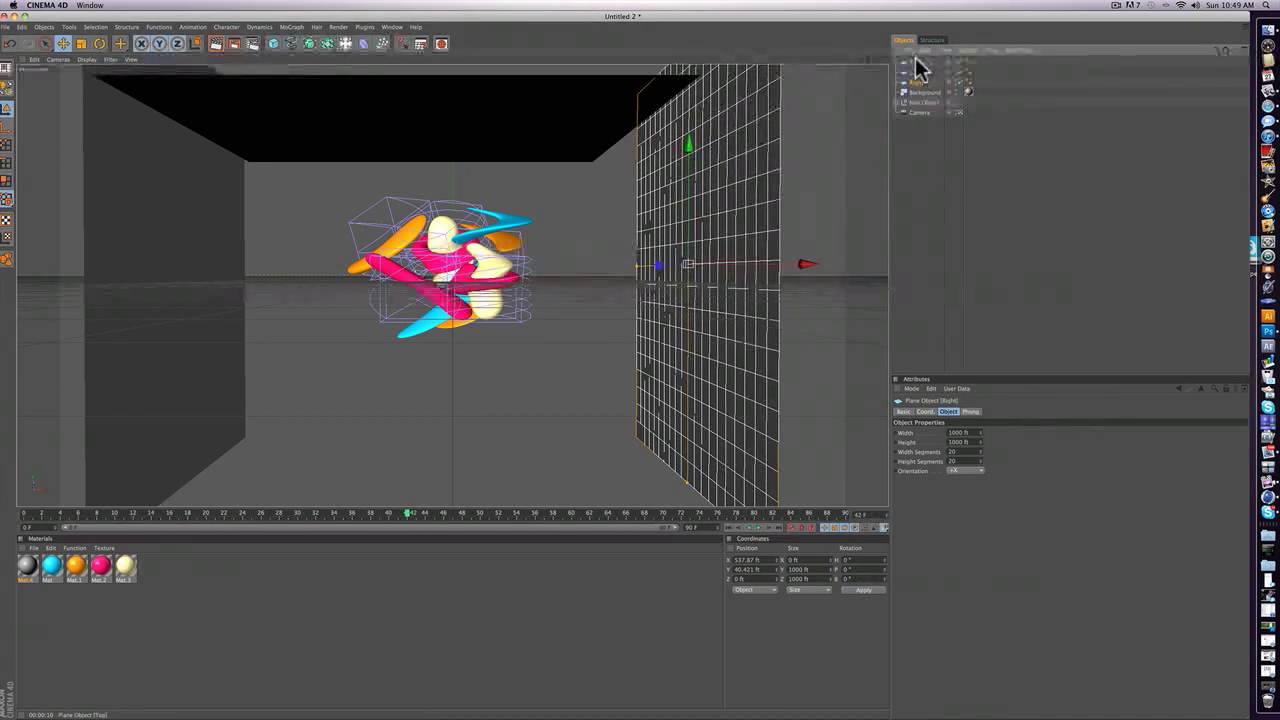
# - Duplicate the Top plane and rotate the copy to a pitch of 45°
pyautogui.click(914, 63)
pyautogui.keyDown('ctrl'); pyautogui.moveTo(919, 72); pyautogui.dragTo(914, 63); pyautogui.keyUp('ctrl')
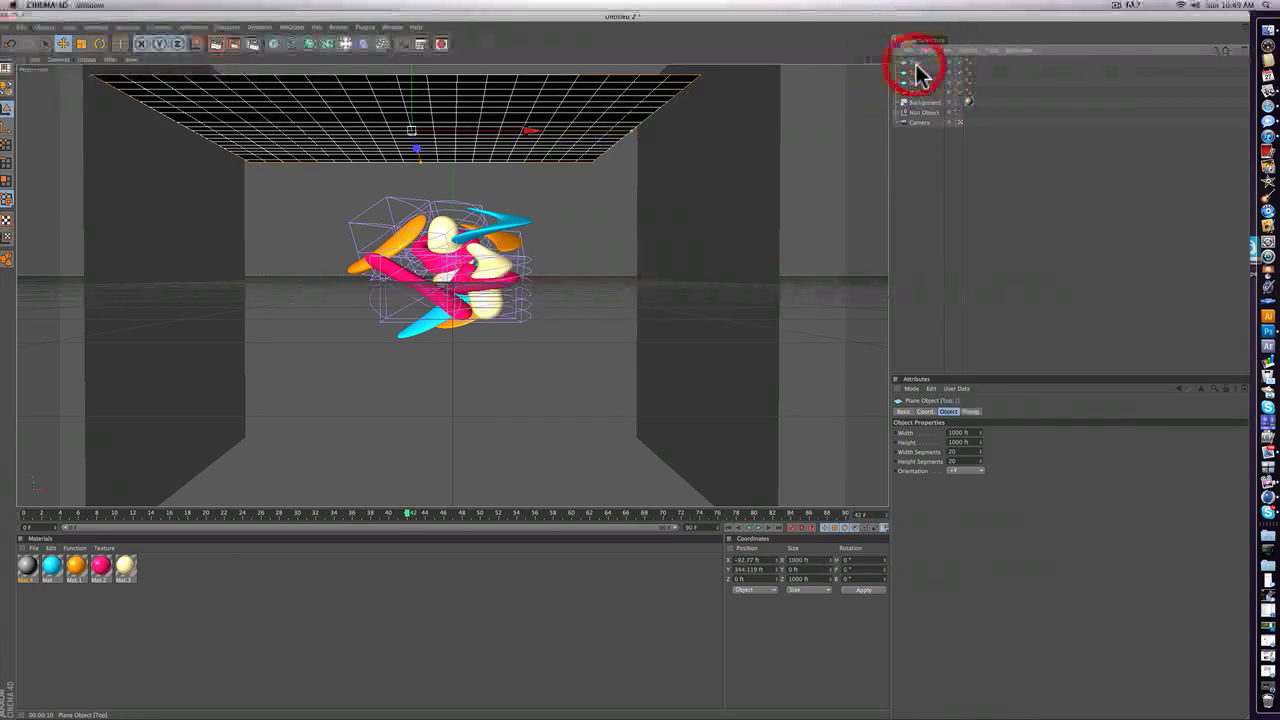
pyautogui.click(99, 43)
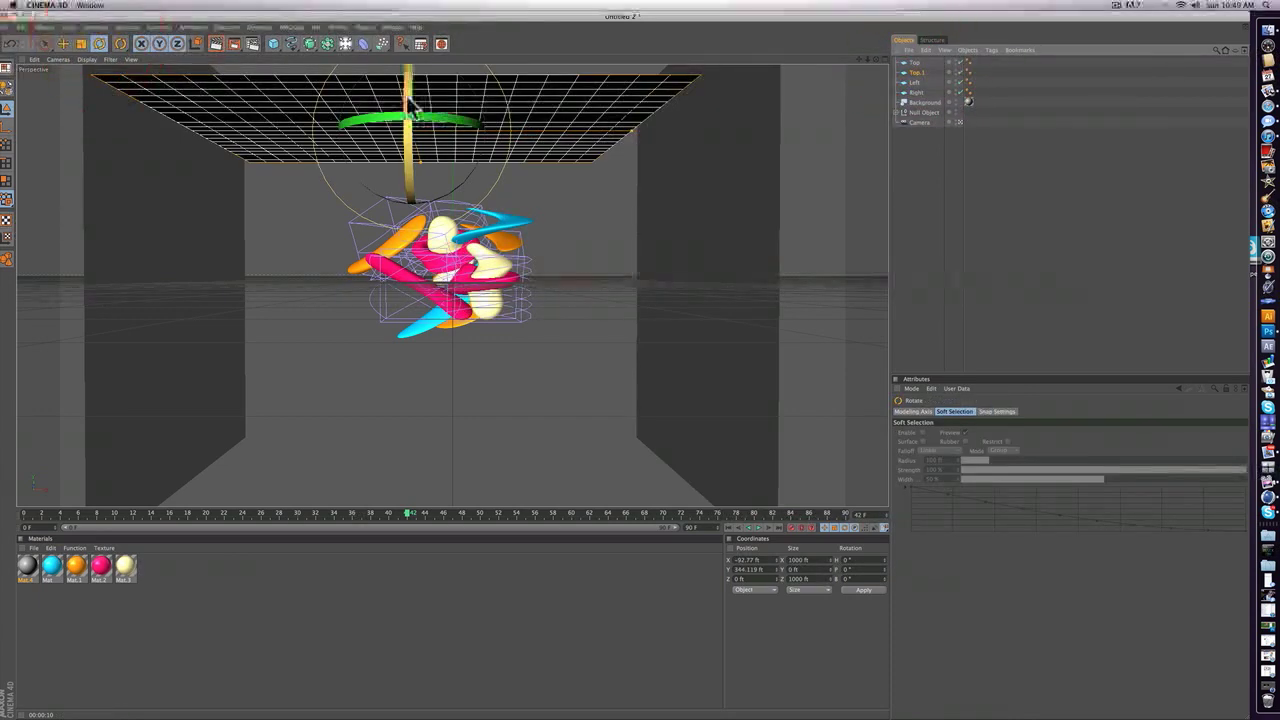
pyautogui.moveTo(408, 129); pyautogui.dragTo(403, 155)
# - Move the tilted plane to about 369 ft on Y and -232 ft on Z, and set the current frame to 22
pyautogui.click(62, 43)
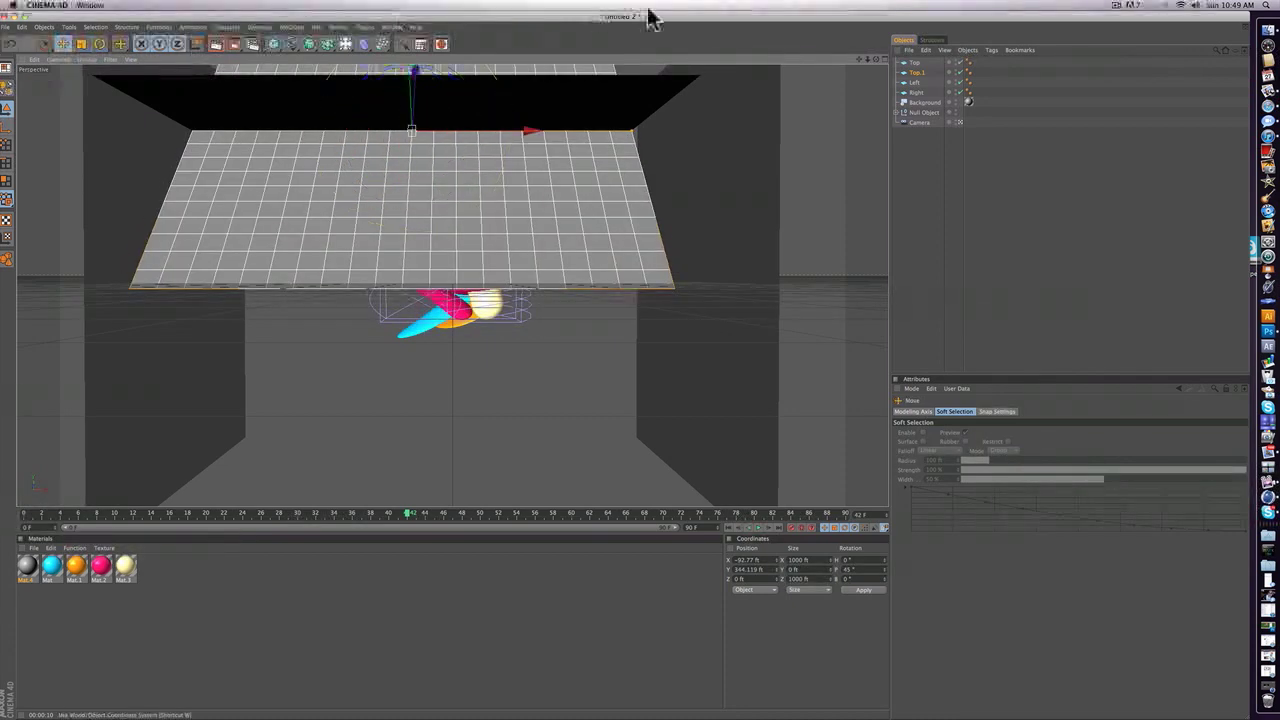
pyautogui.middleClick(752, 137)
pyautogui.scroll(-3, 215, 322)
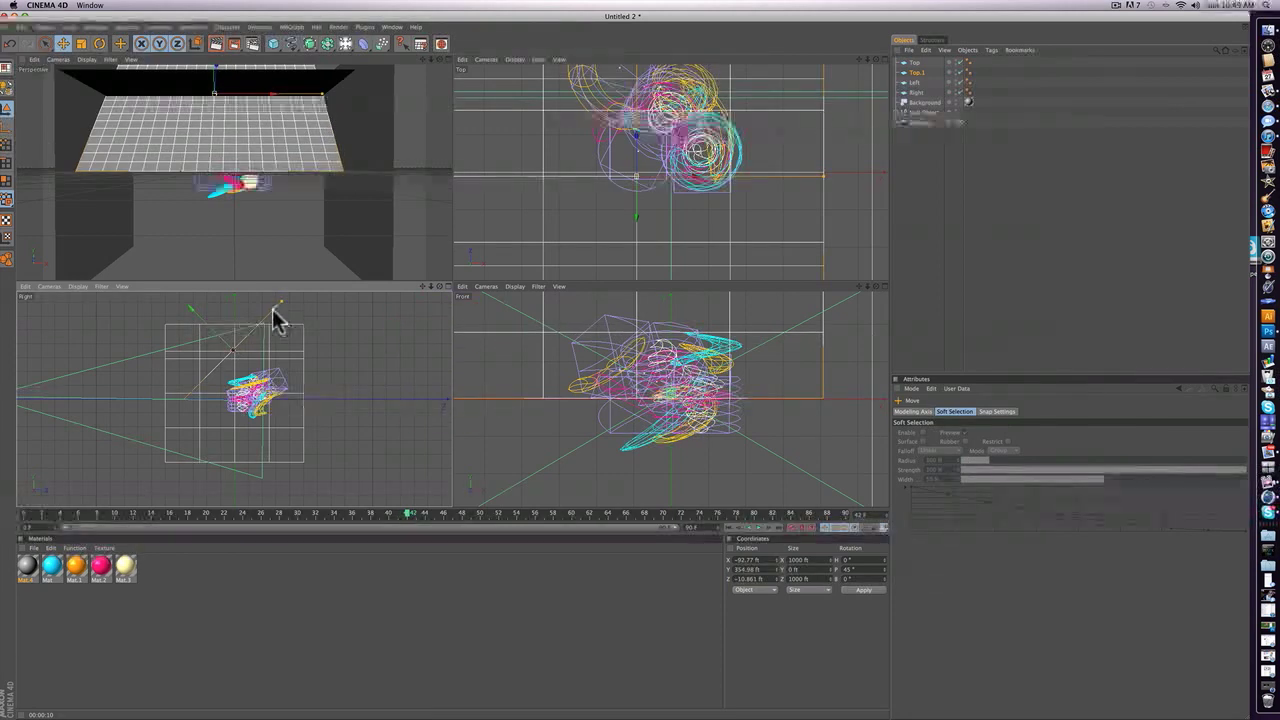
pyautogui.moveTo(274, 314); pyautogui.dragTo(245, 412)
pyautogui.click(226, 514)
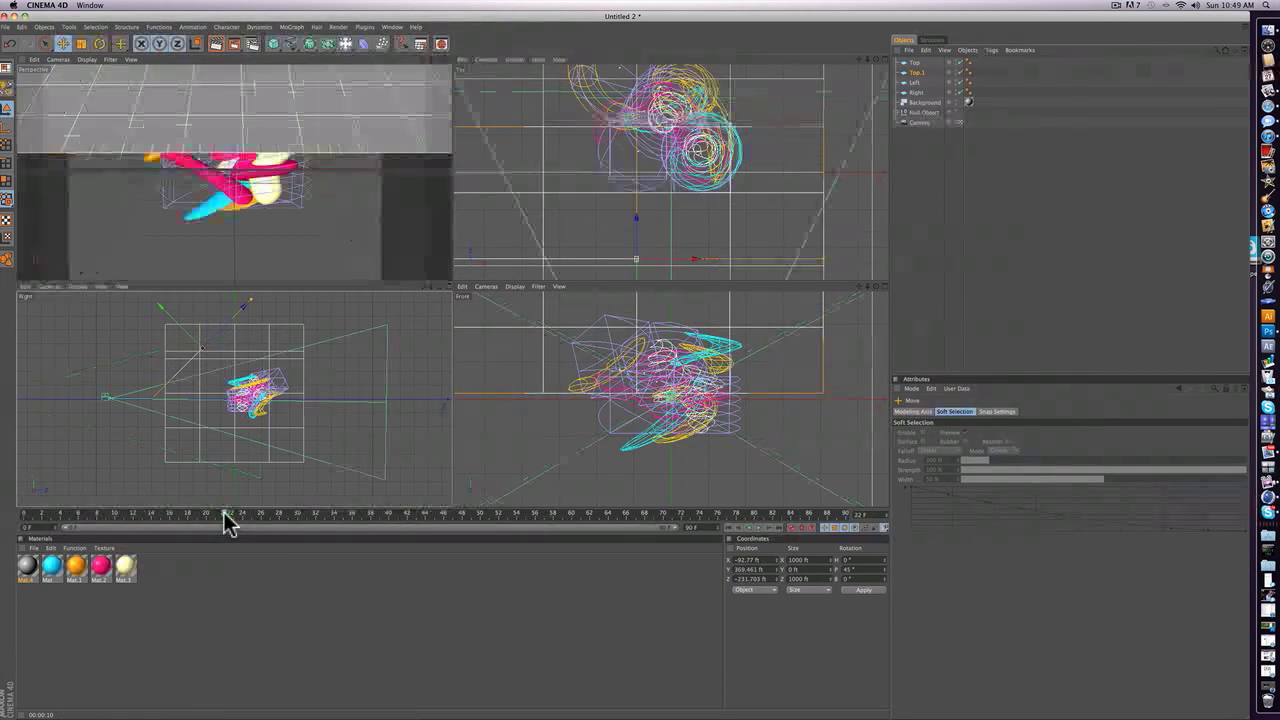
# - Rename the tilted plane Front
pyautogui.doubleClick(914, 72)
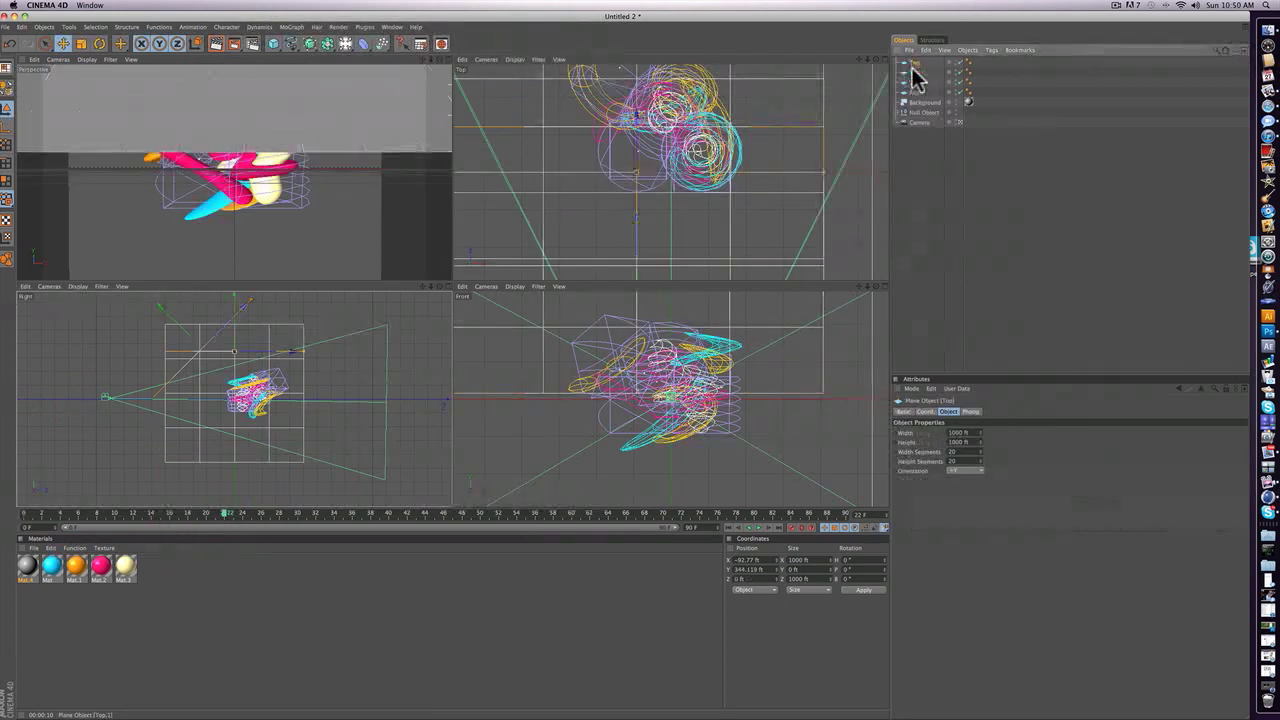
pyautogui.write('Front')
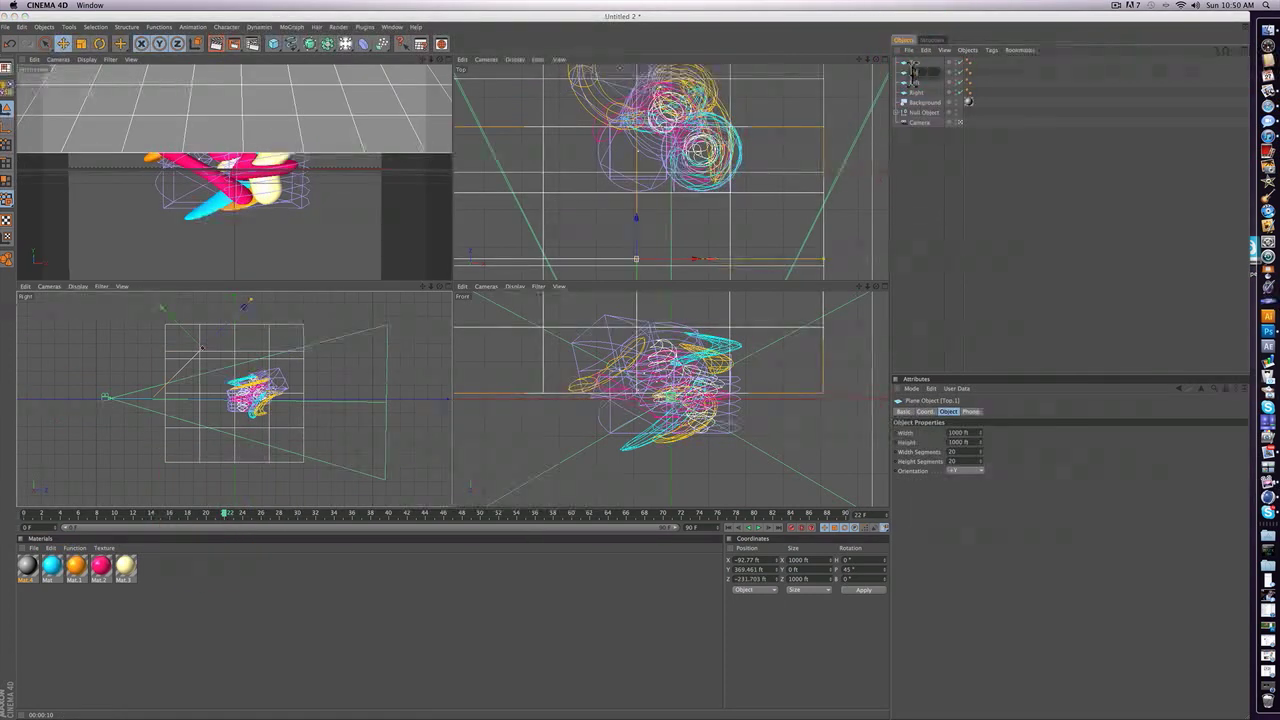
pyautogui.press('Return')
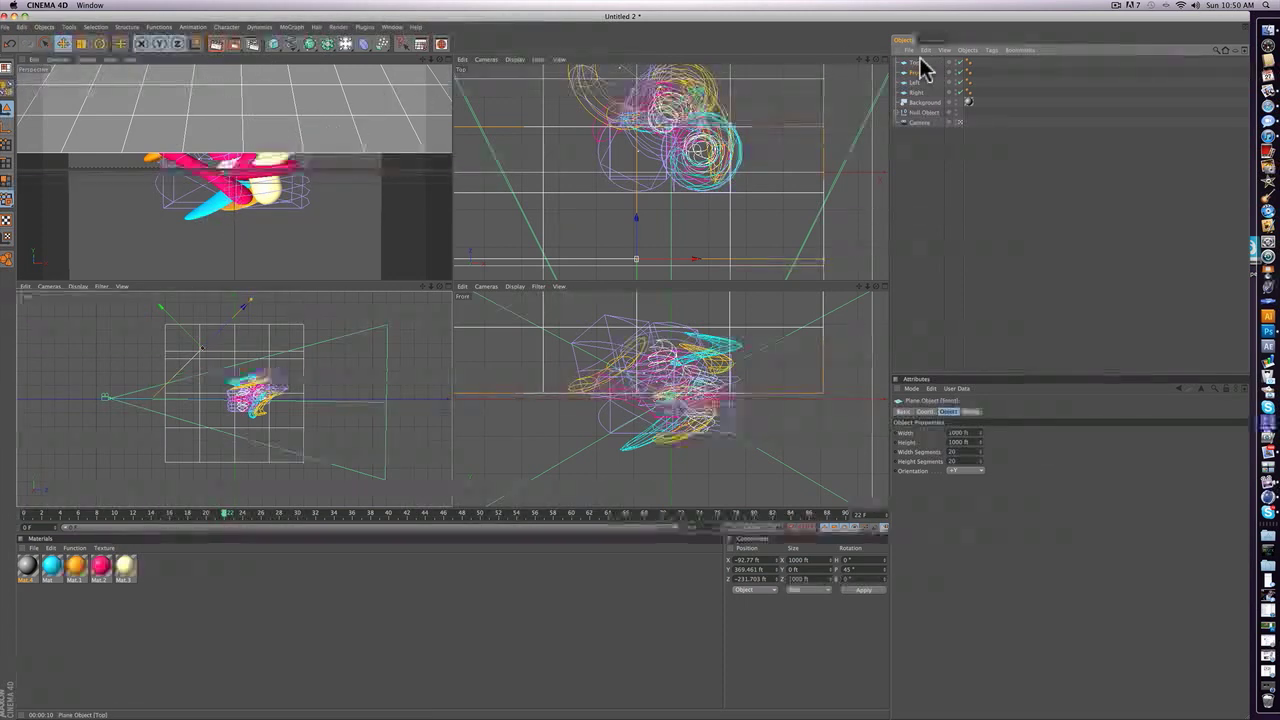
# - Add a Compositing tag with Seen by Camera off to the Top plane and copy it to the Front, Left and Right planes
pyautogui.click(920, 61)
pyautogui.rightClick(917, 62)
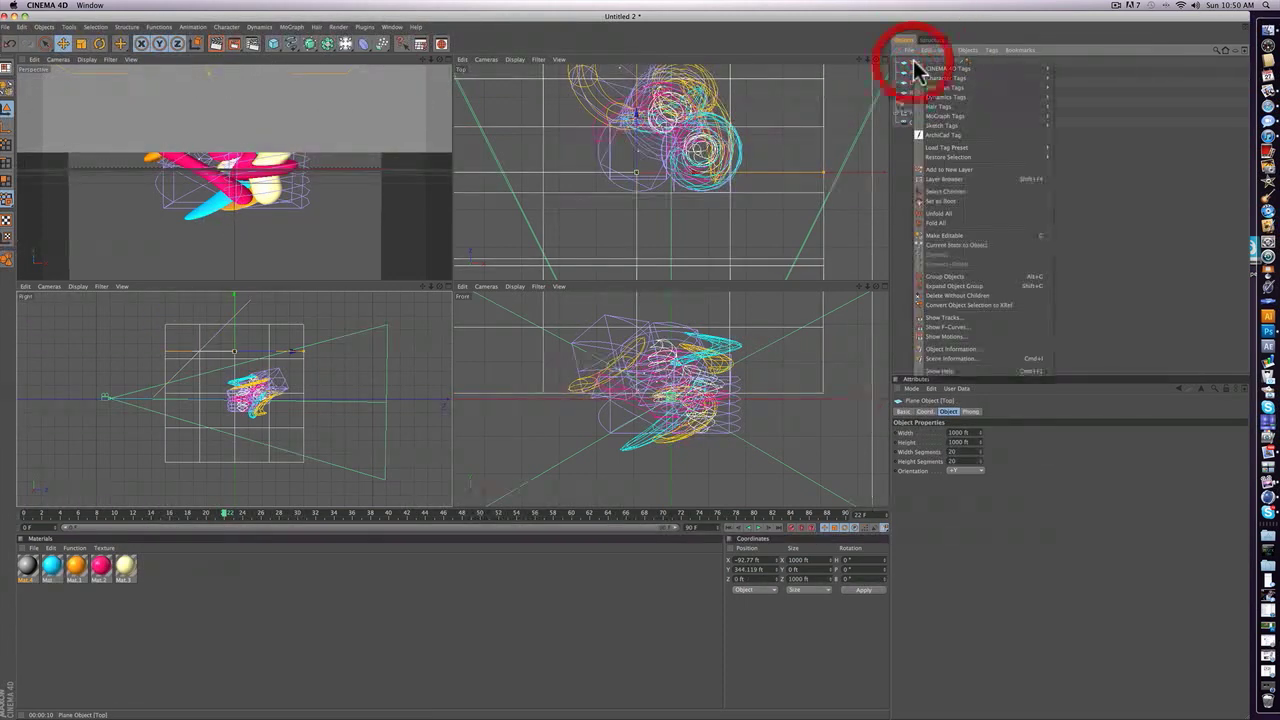
pyautogui.moveTo(921, 70)
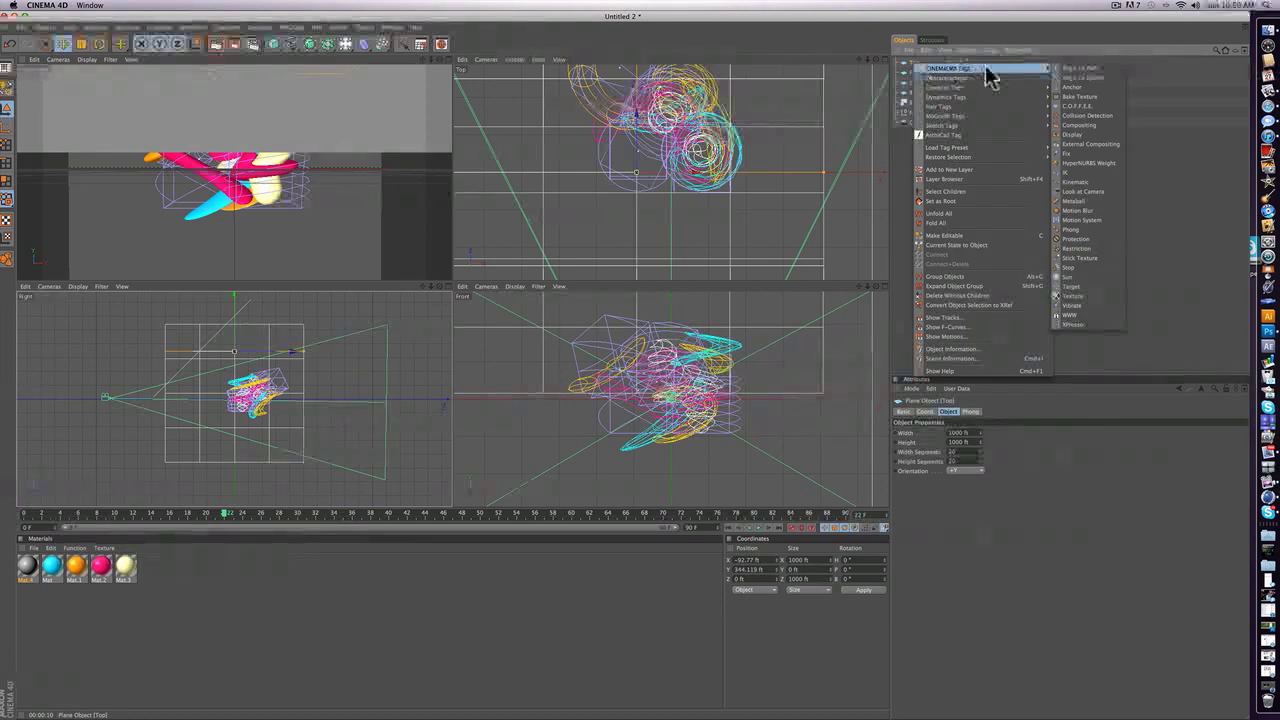
pyautogui.click(1075, 144)
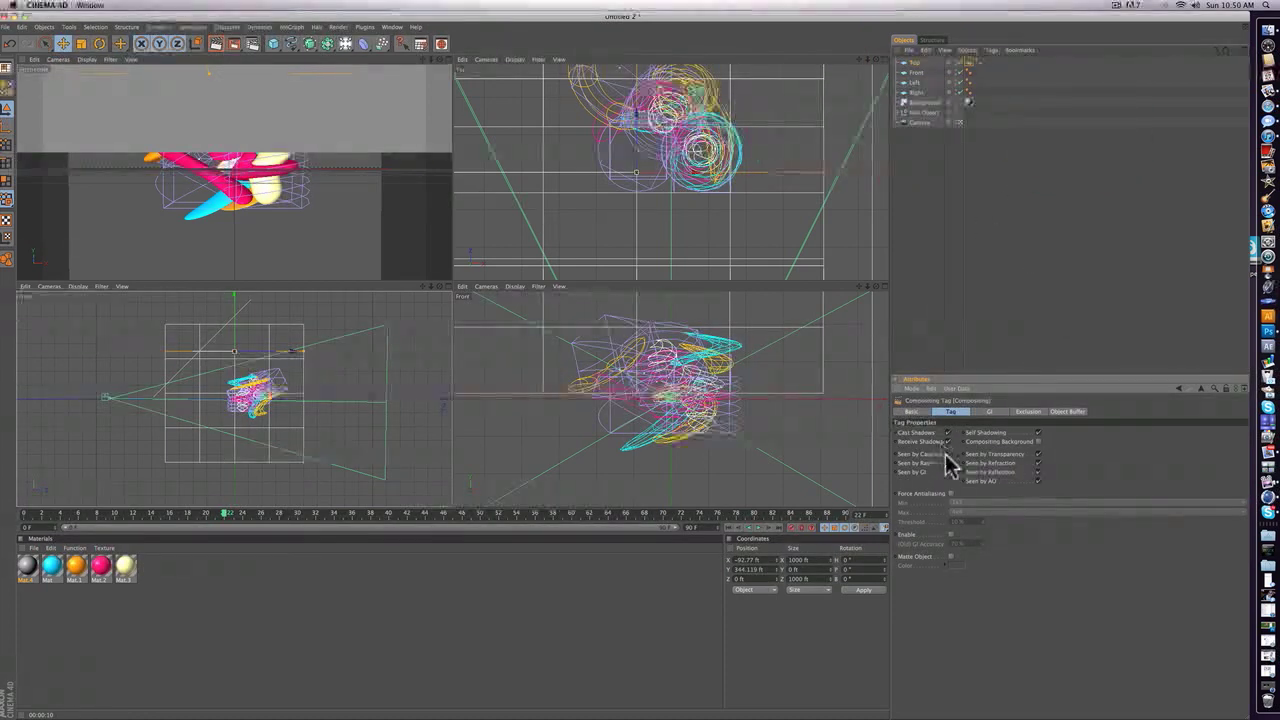
pyautogui.click(948, 454)
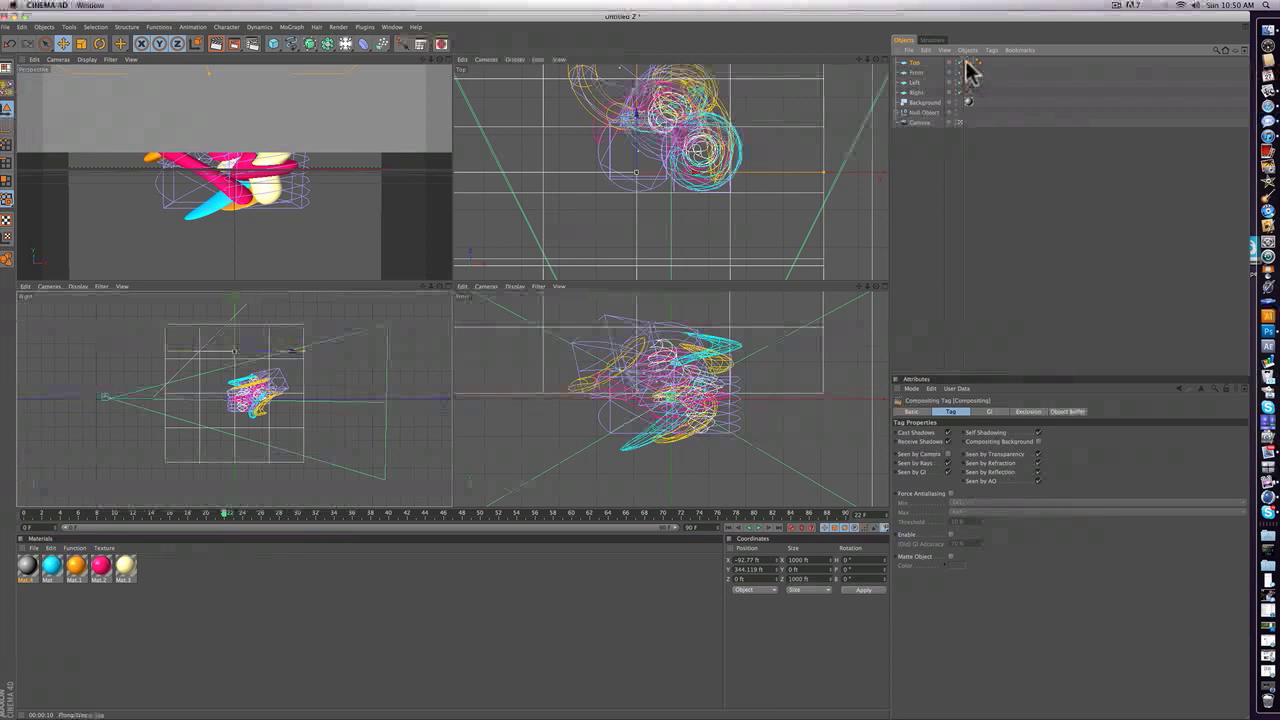
pyautogui.keyDown('ctrl'); pyautogui.moveTo(966, 64); pyautogui.dragTo(965, 83); pyautogui.keyUp('ctrl')
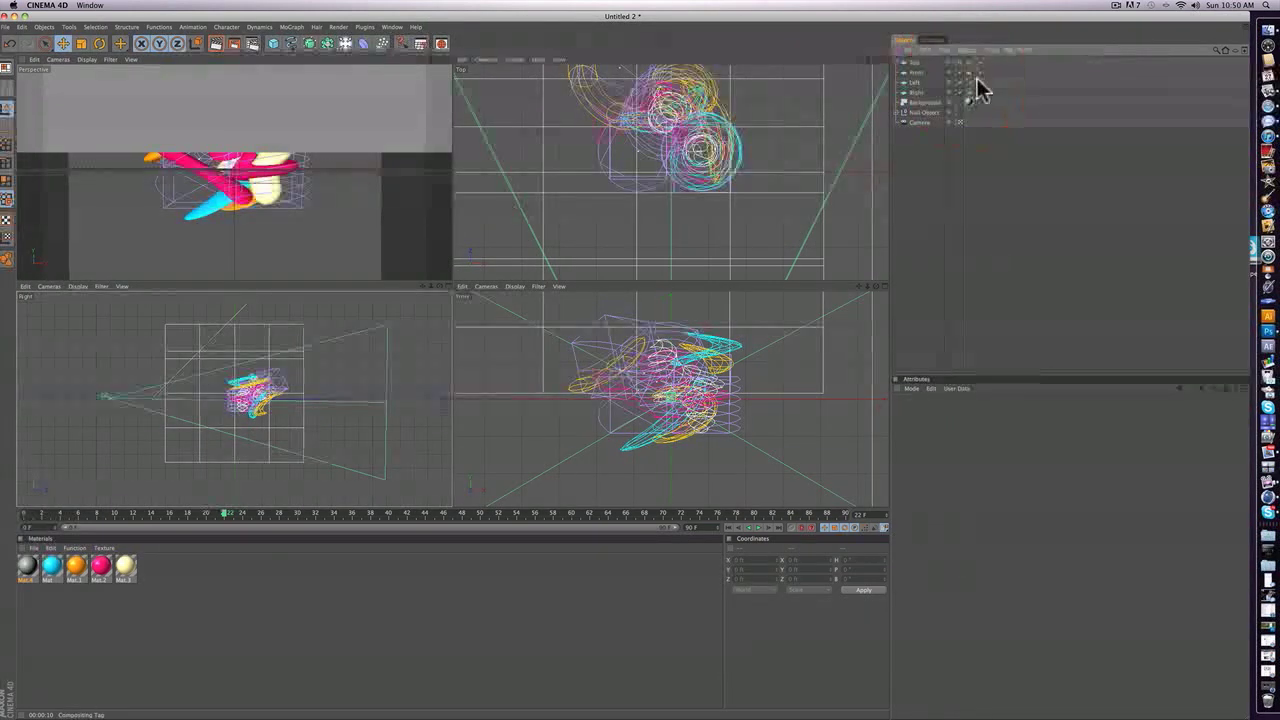
pyautogui.click(966, 86)
# - Set Visible in Editor to Off for the Top, Front, Left and Right planes together
pyautogui.click(918, 63)
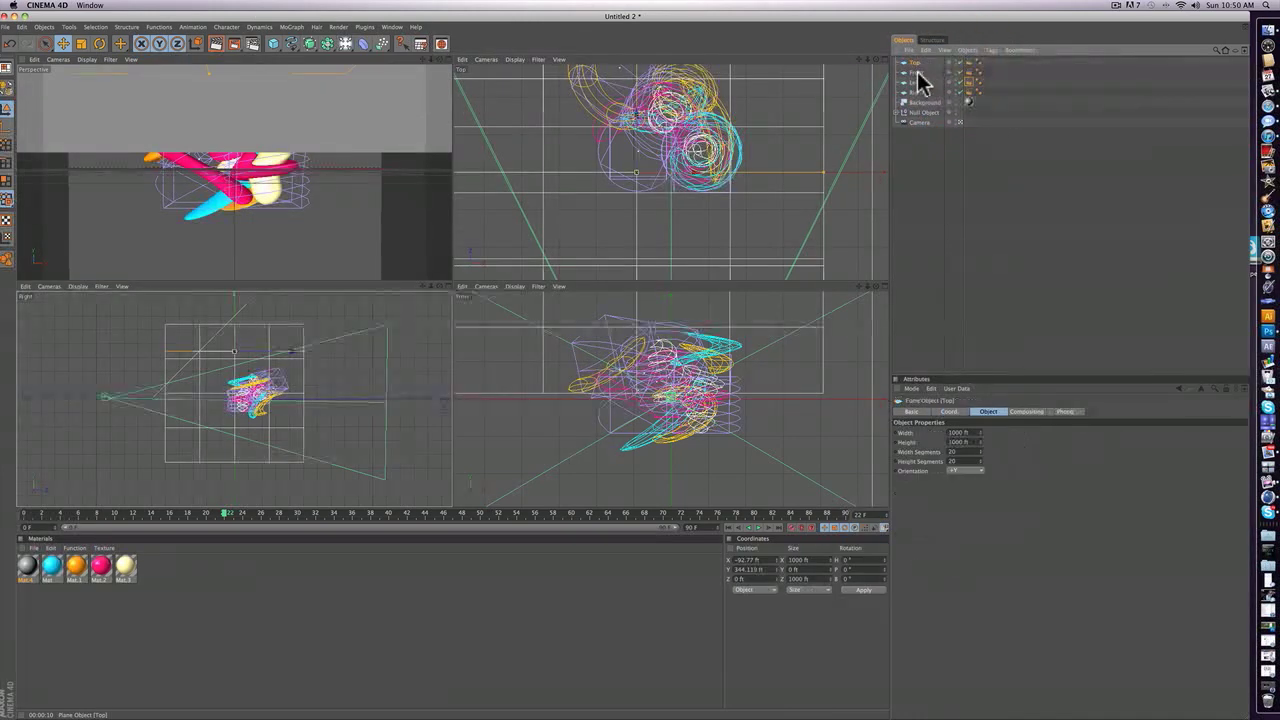
pyautogui.keyDown('shift'); pyautogui.click(918, 92); pyautogui.keyUp('shift')
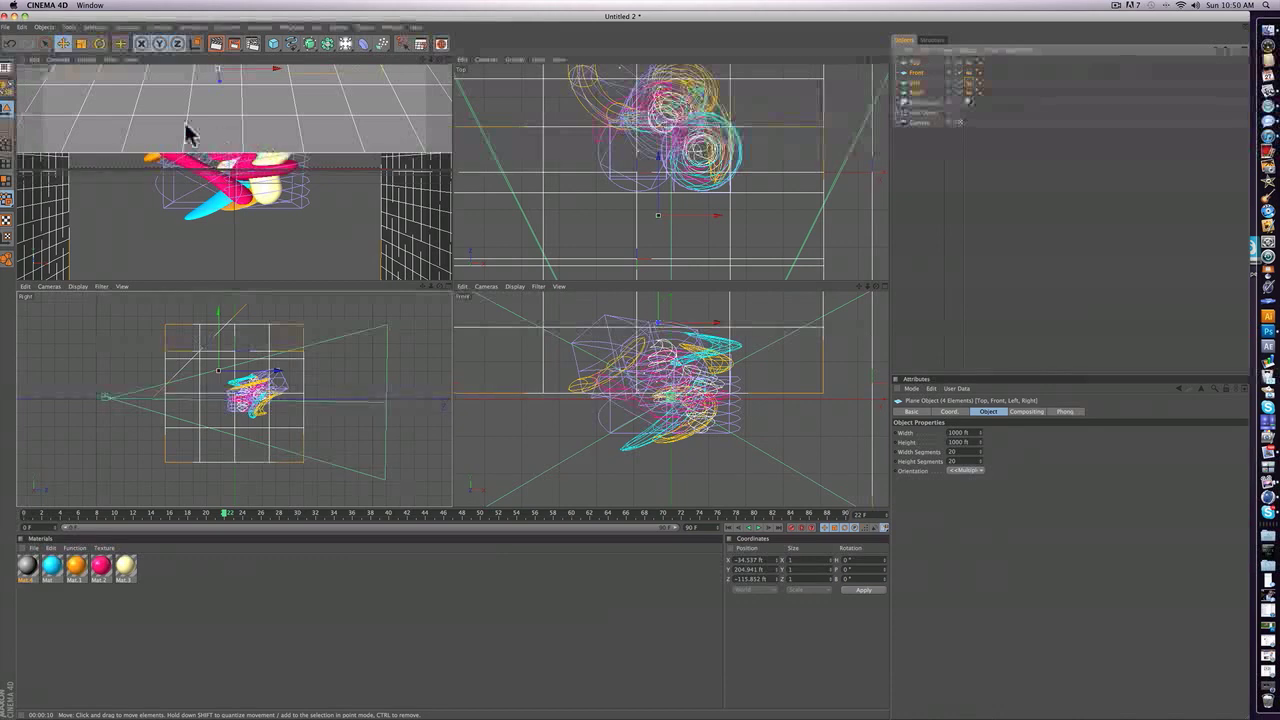
pyautogui.click(912, 410)
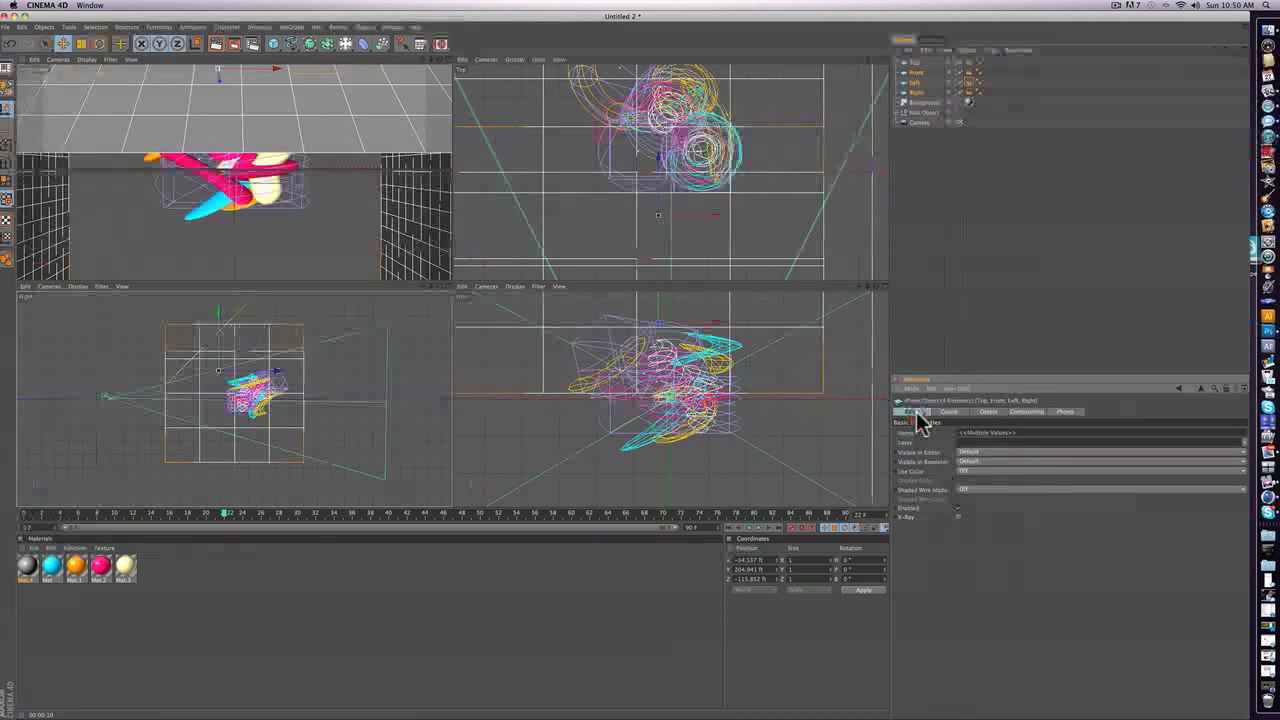
pyautogui.click(978, 452)
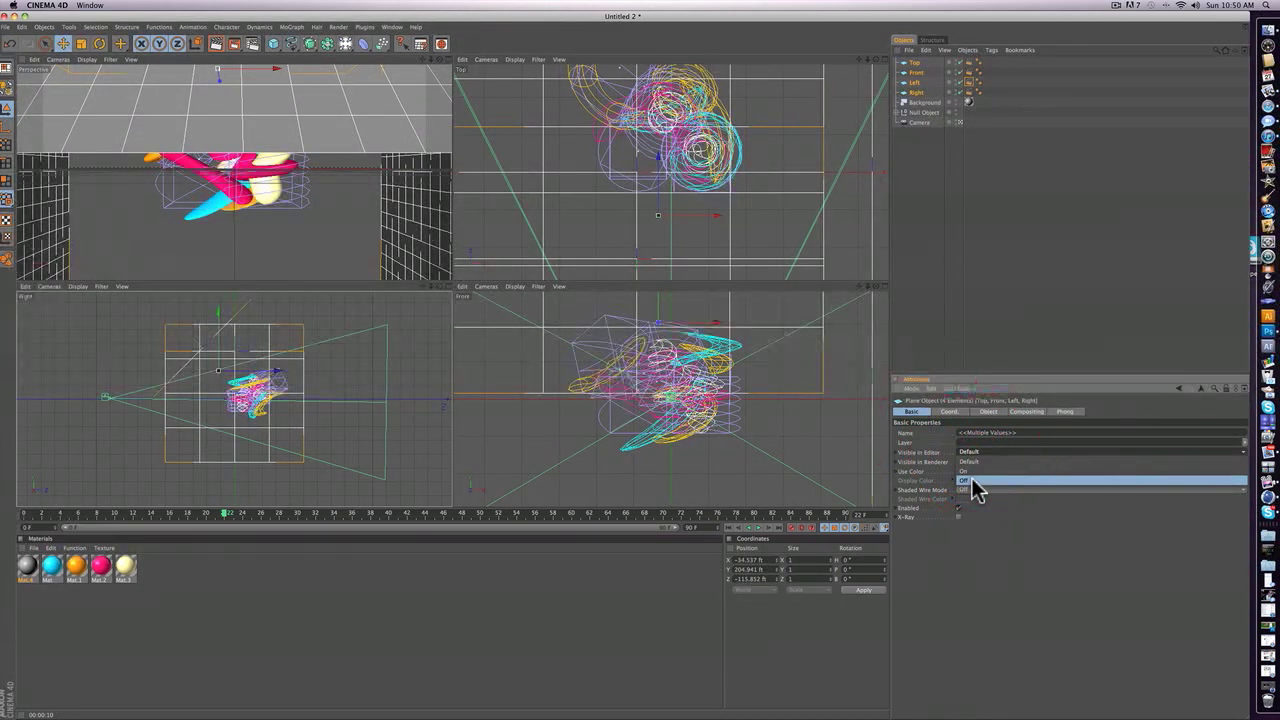
pyautogui.click(972, 482)
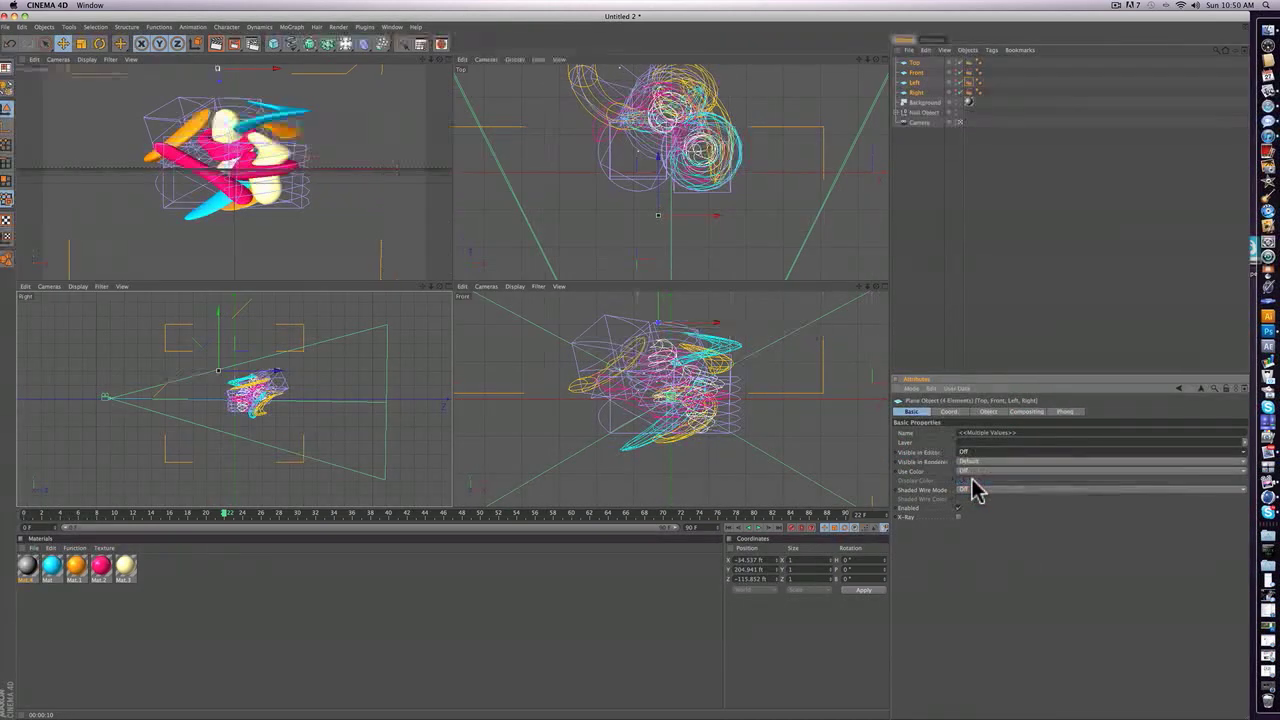
pyautogui.click(1052, 268)
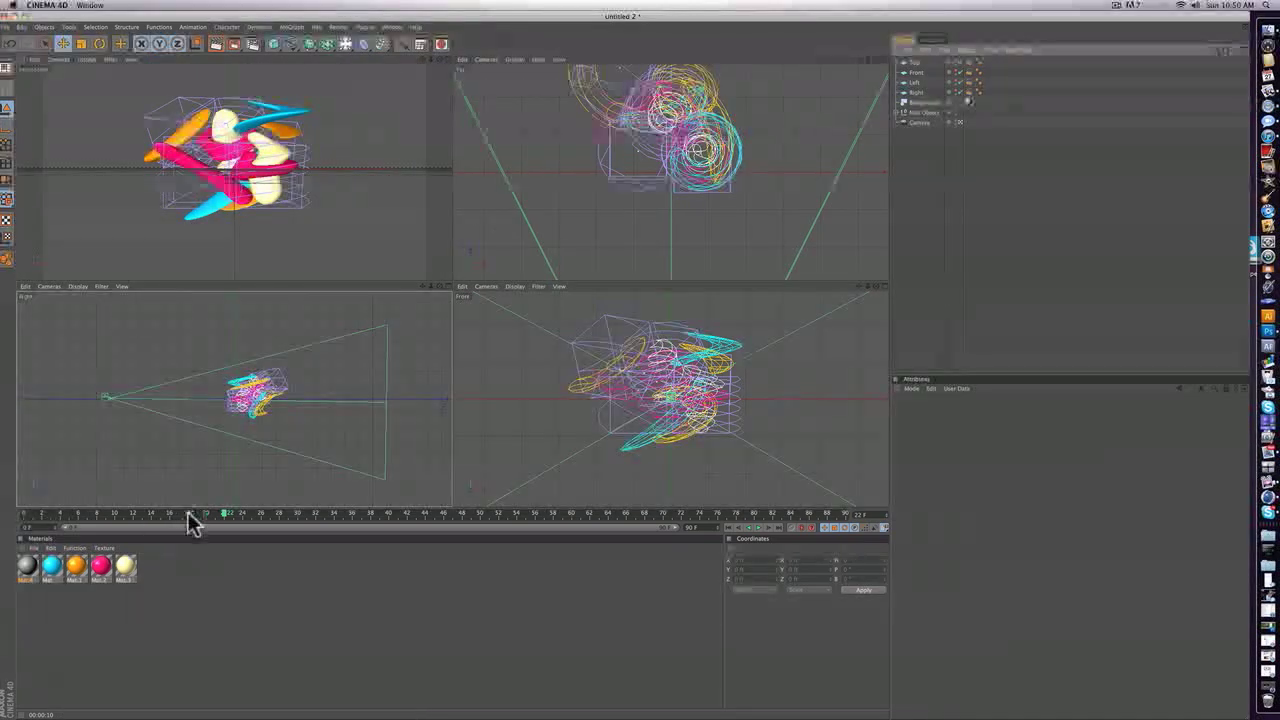
# - Create a new material and enable its Luminance channel with a white colour
pyautogui.doubleClick(243, 581)
pyautogui.doubleClick(24, 566)
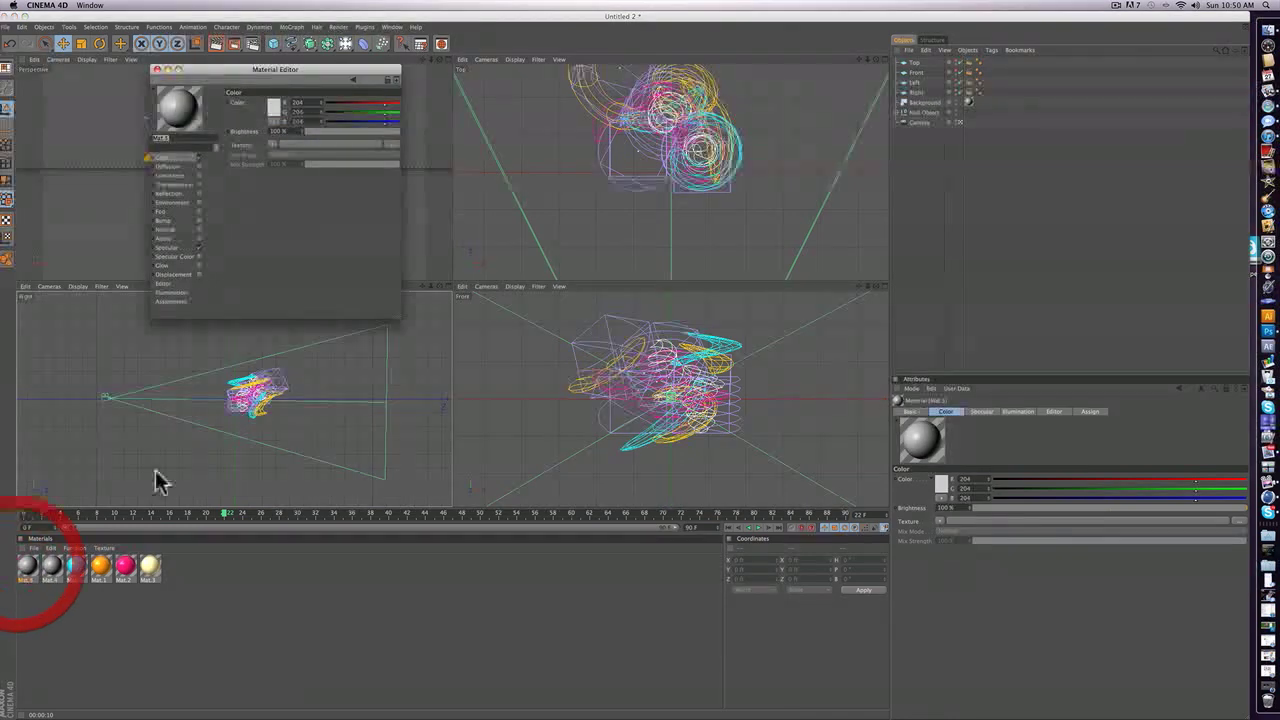
pyautogui.moveTo(234, 64); pyautogui.dragTo(455, 381)
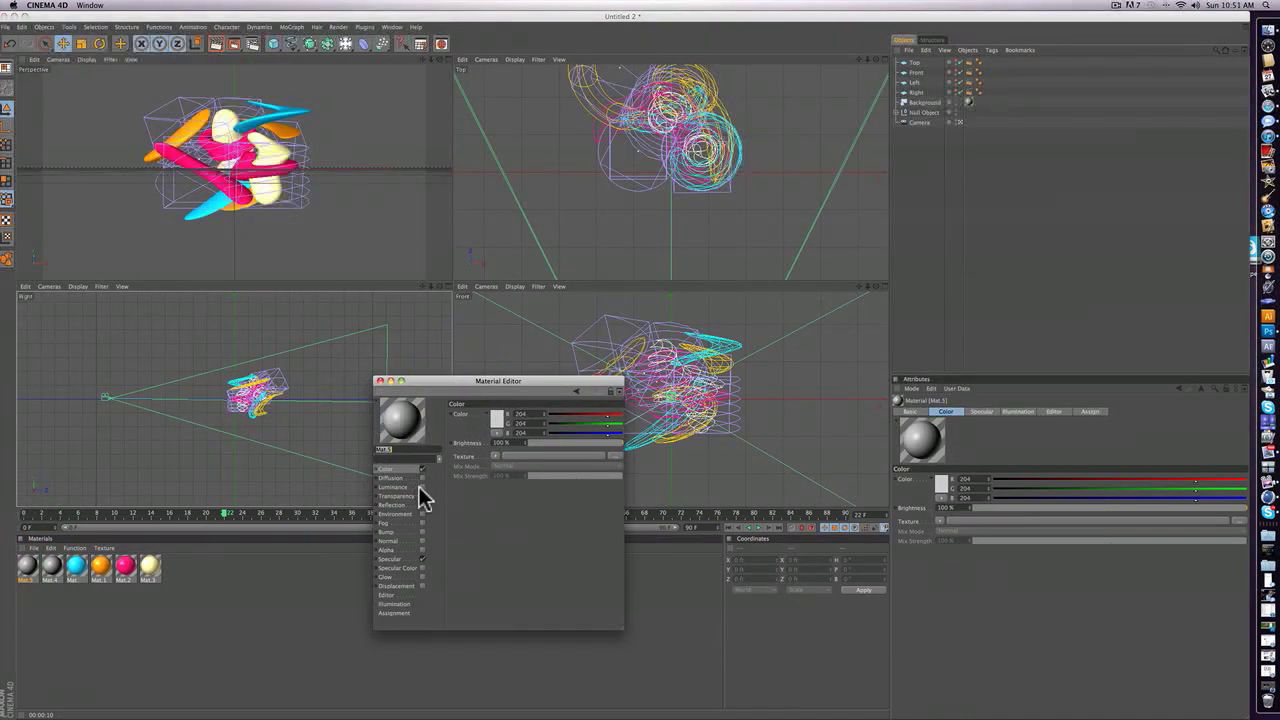
pyautogui.click(421, 487)
pyautogui.click(487, 443)
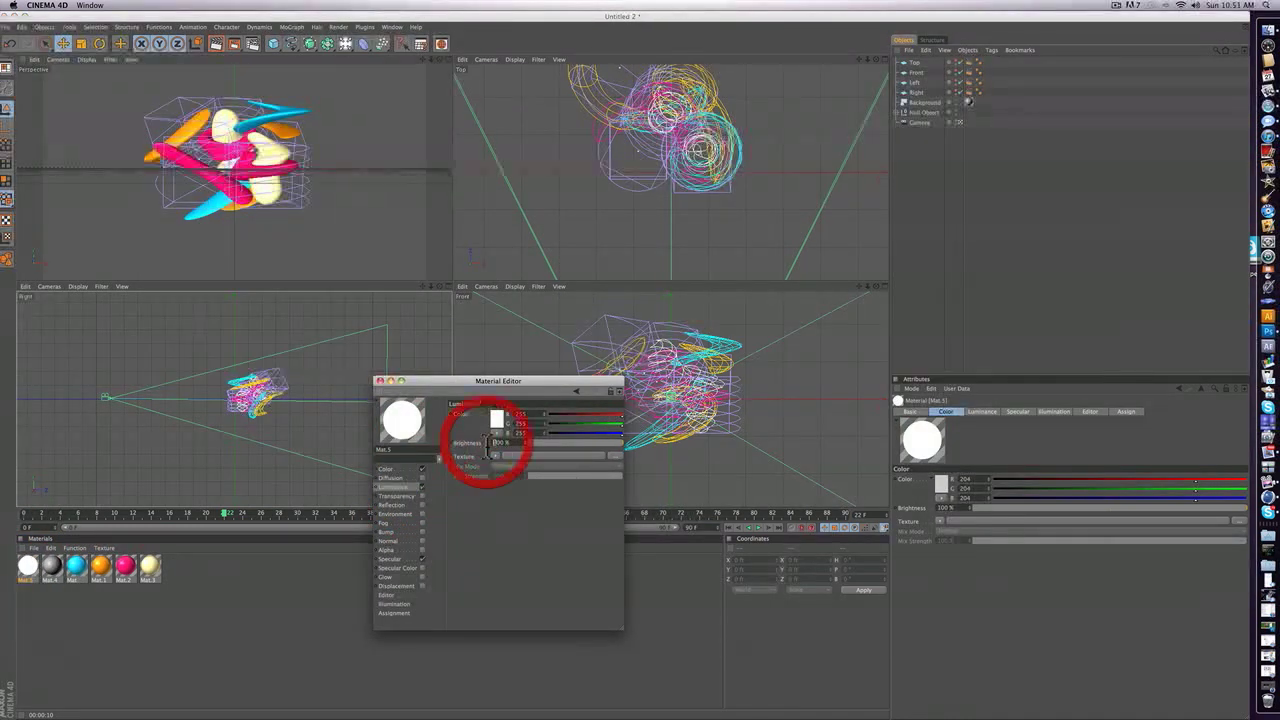
pyautogui.click(380, 381)
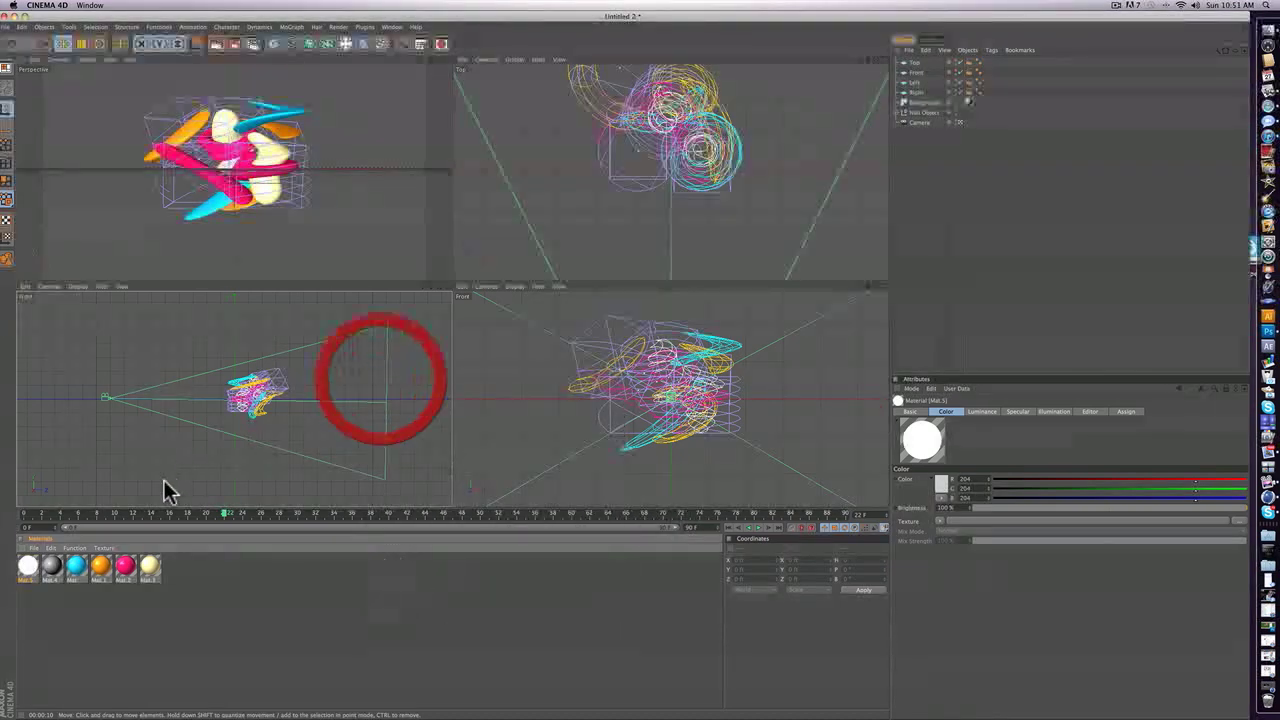
# - Apply the white luminous material to the Top plane and copy its texture tag to the Front, Left and Right planes
pyautogui.moveTo(28, 566); pyautogui.dragTo(901, 63)
pyautogui.keyDown('ctrl'); pyautogui.moveTo(988, 63); pyautogui.dragTo(988, 94); pyautogui.keyUp('ctrl')
pyautogui.click(1050, 208)
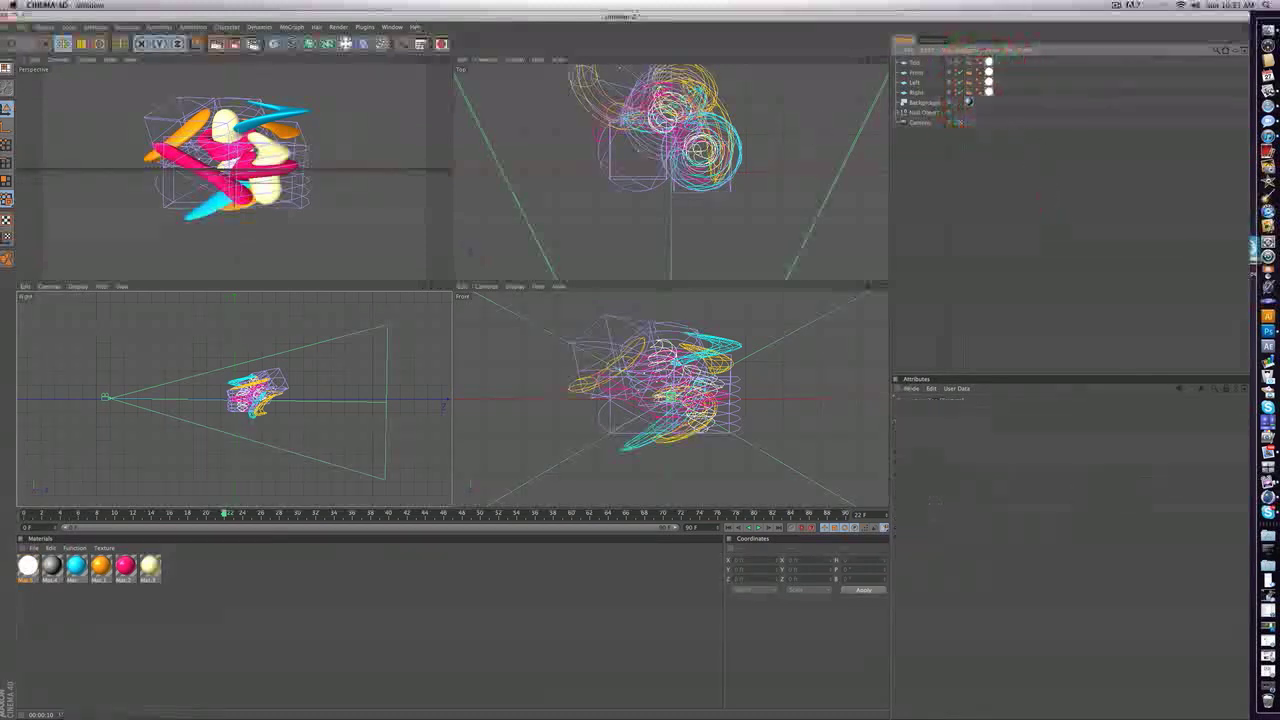
# - Render the Perspective view to preview the shapes lit by the luminous planes
pyautogui.click(213, 45)
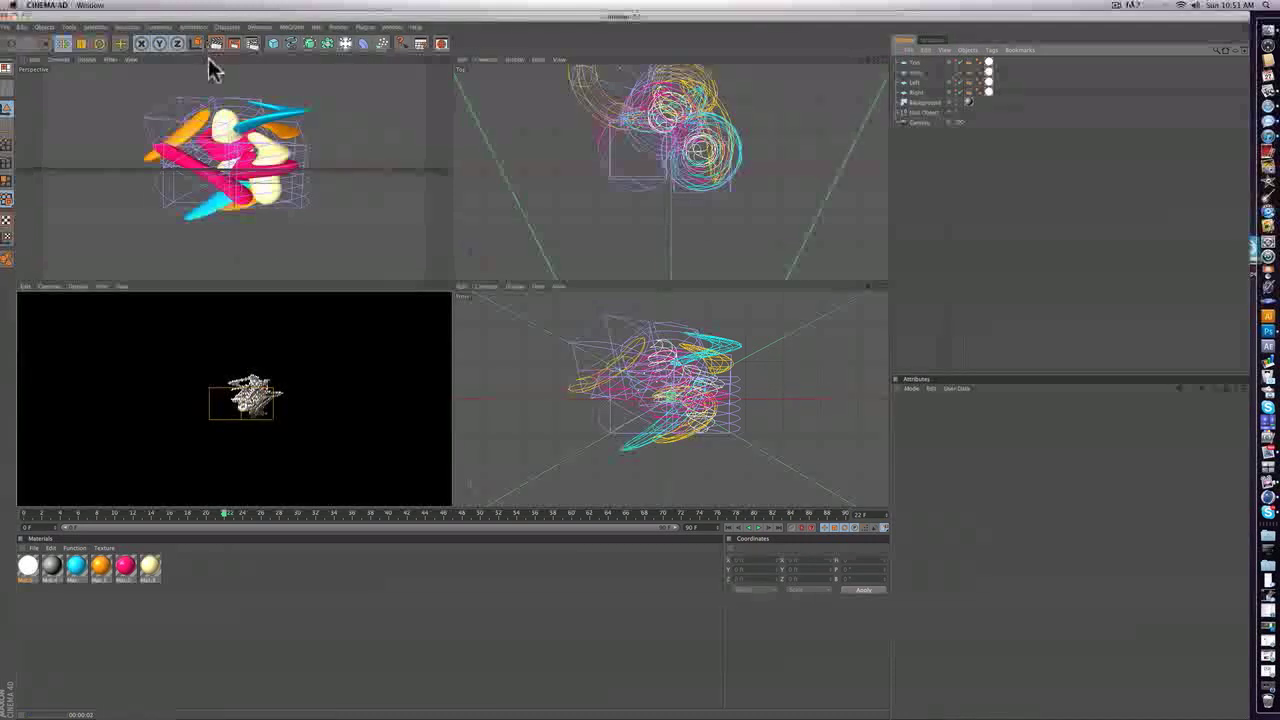
pyautogui.click(214, 44)
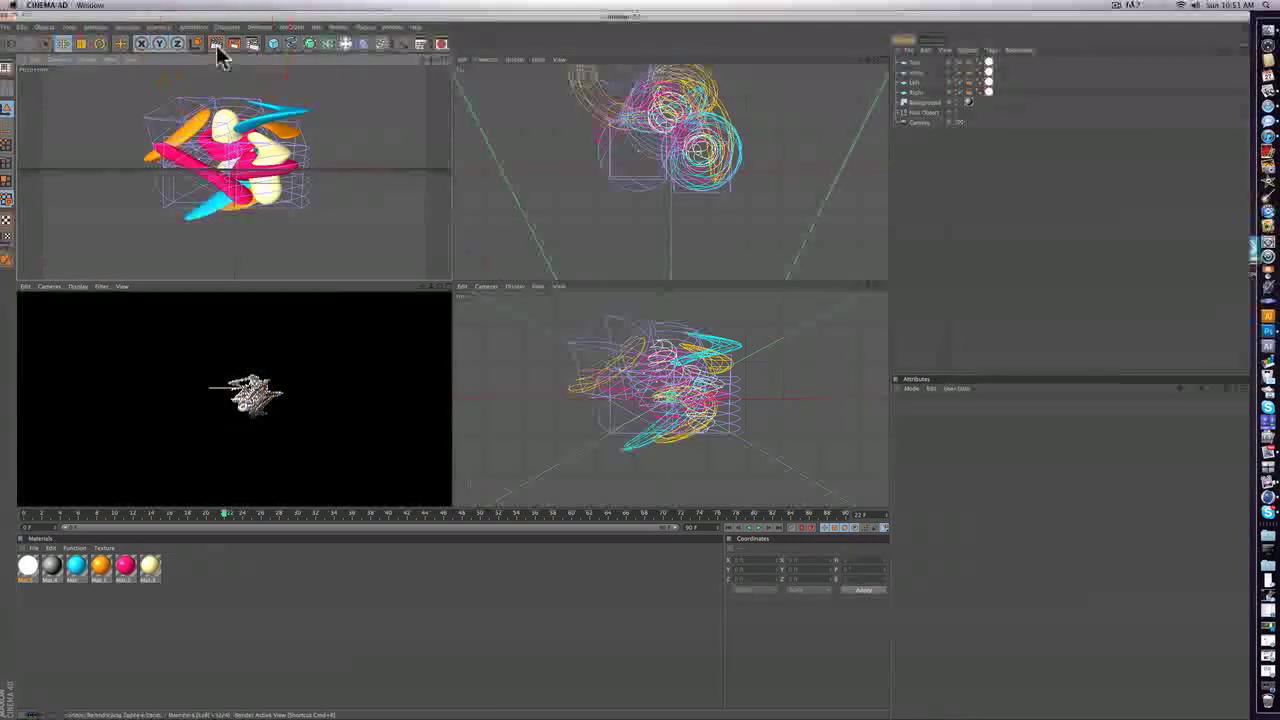
pyautogui.click(216, 45)
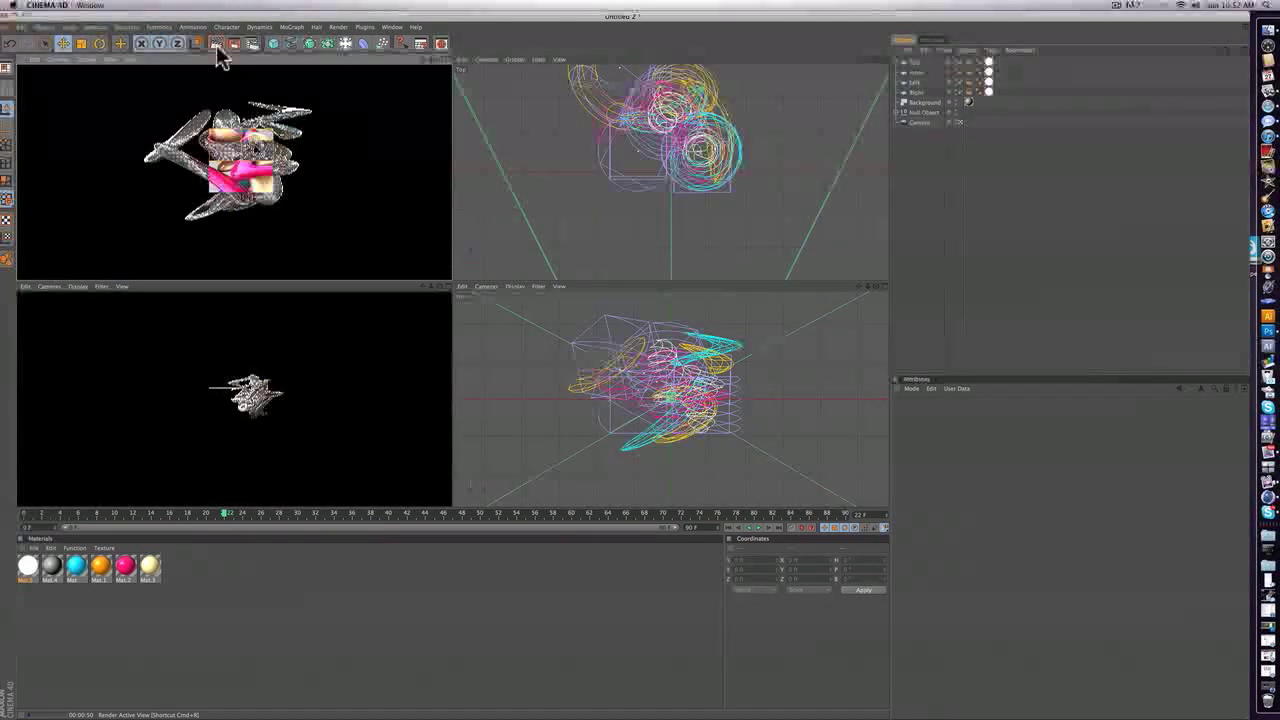
pyautogui.click(217, 47)
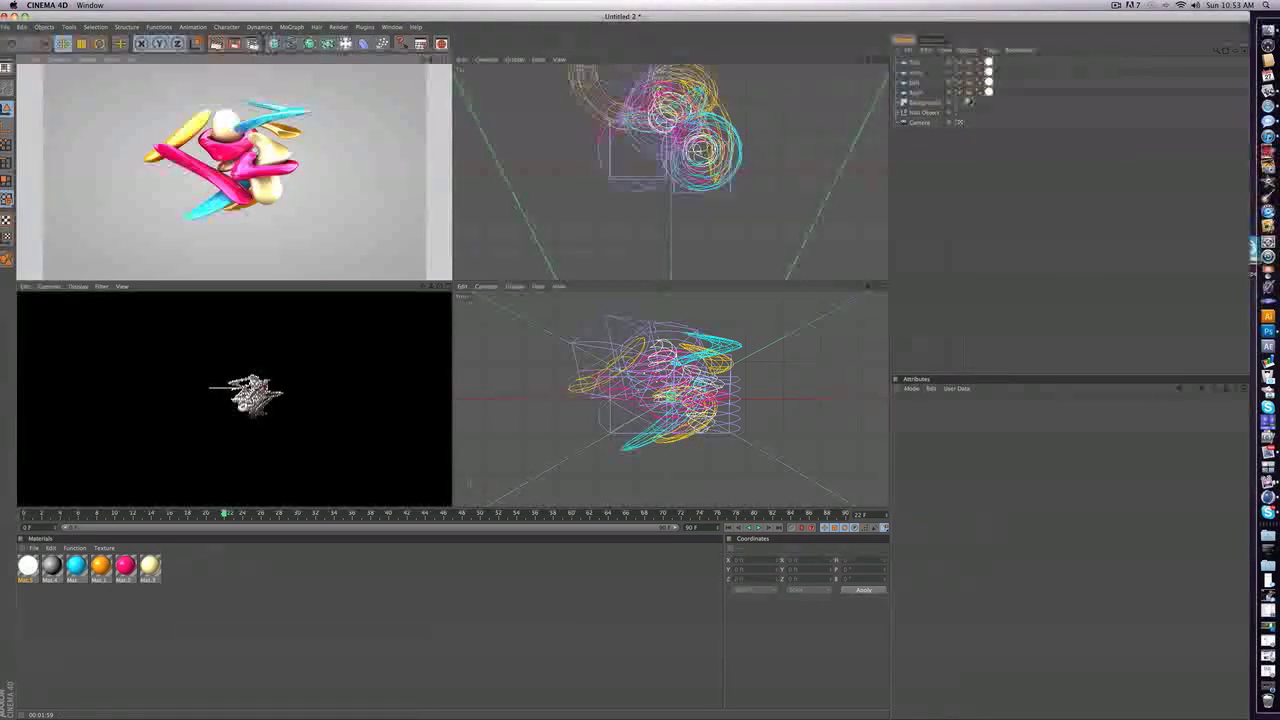
pyautogui.moveTo(257, 15)
pyautogui.mouseDown()
pyautogui.moveTo(265, 205)
pyautogui.moveTo(249, 386)
pyautogui.moveTo(235, 15)
pyautogui.mouseUp()
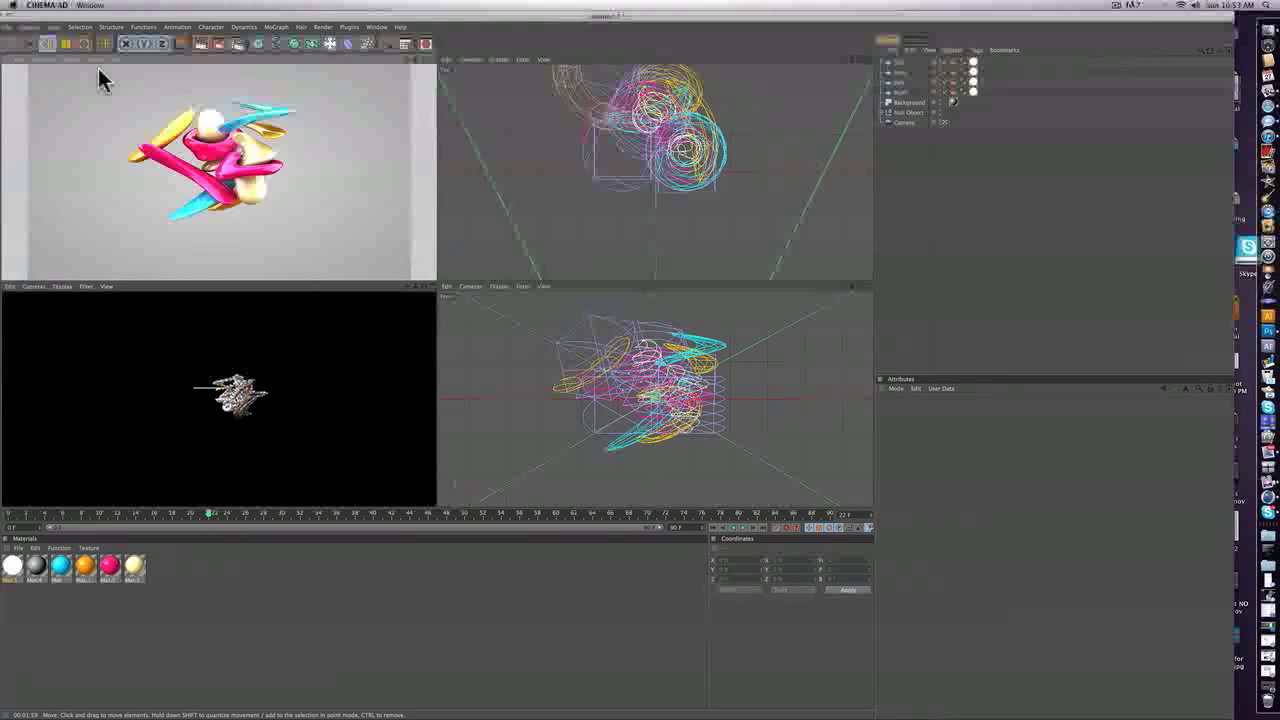
pyautogui.scroll(5, 98, 68)
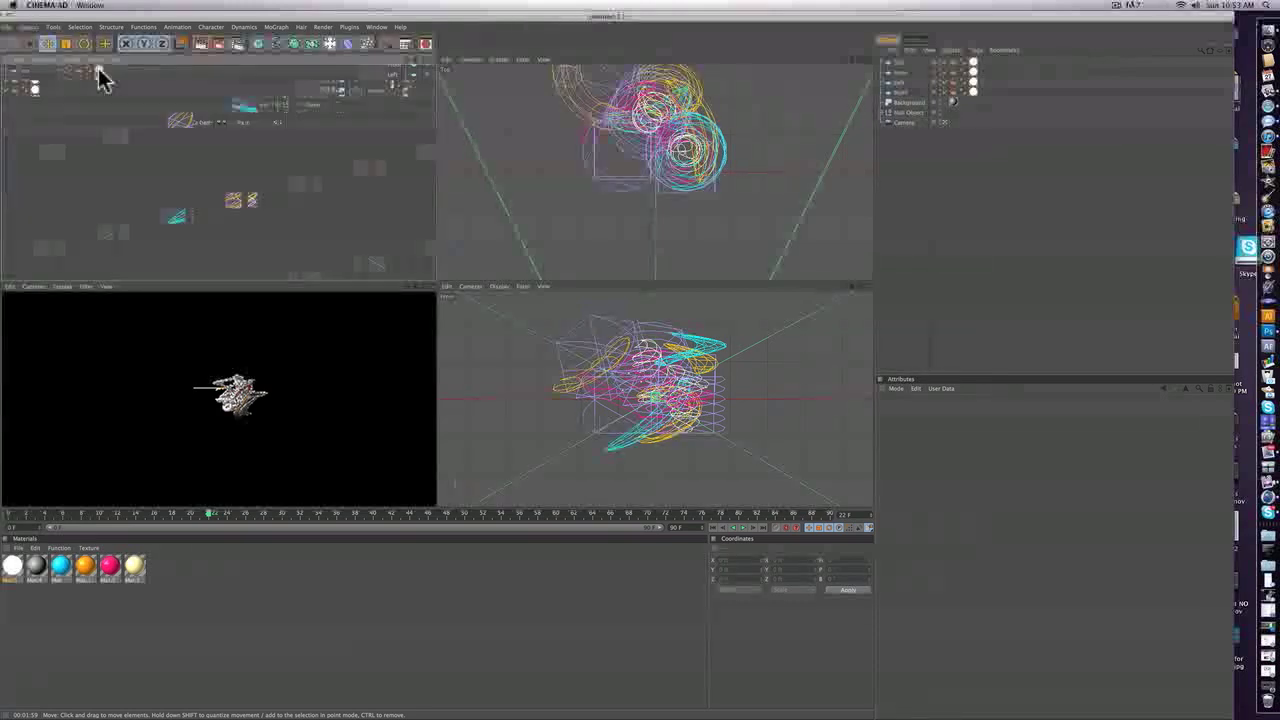
pyautogui.scroll(-2, 99, 68)
pyautogui.scroll(-5, 99, 68)
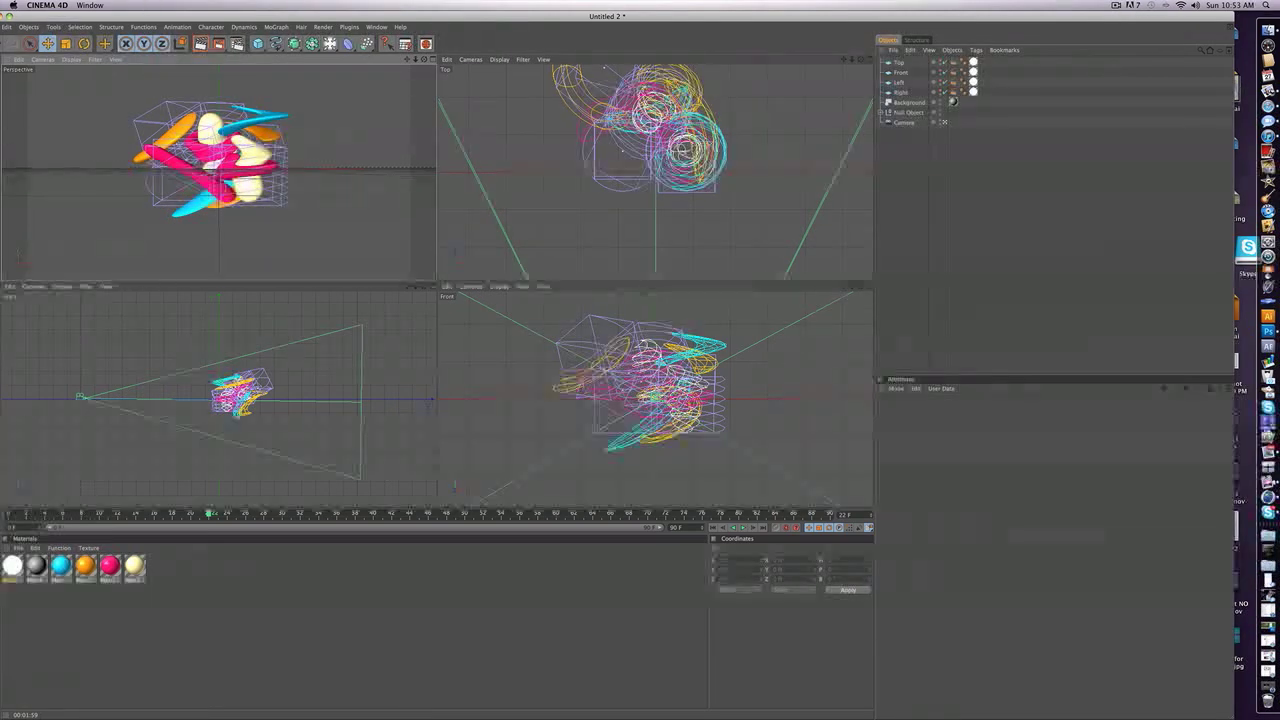
pyautogui.click(1114, 6)
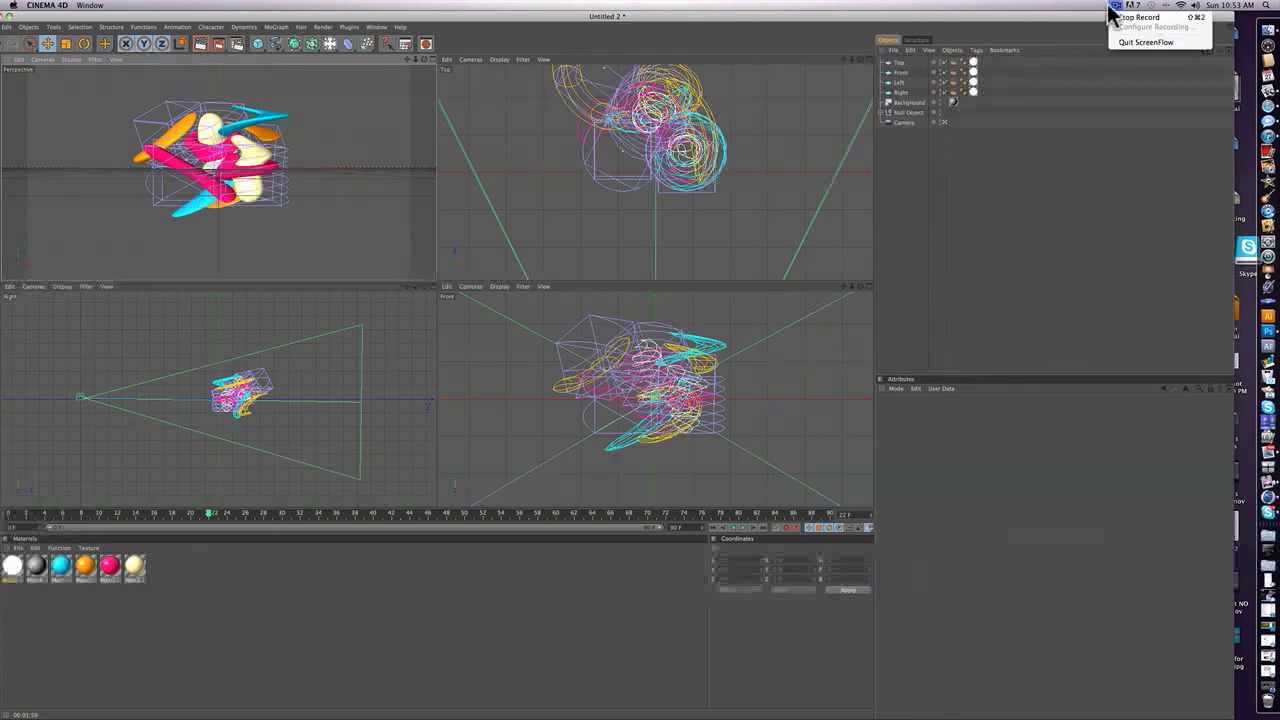